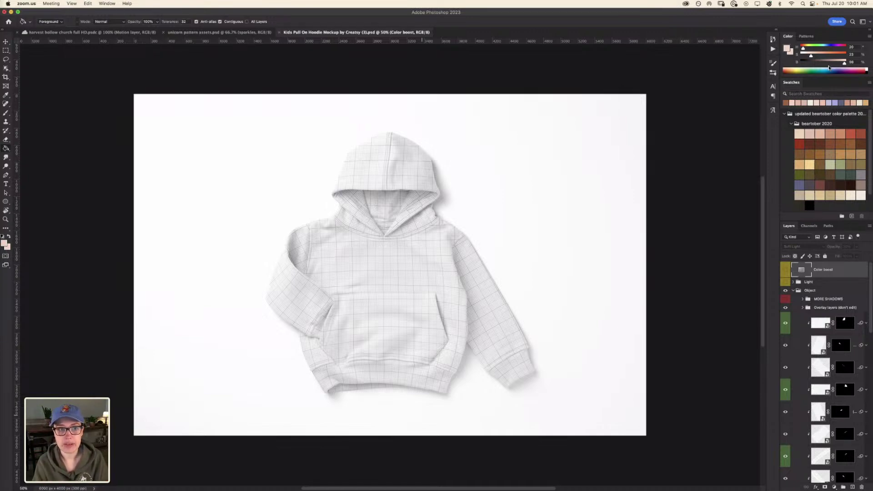
- Review the unicorn pattern assets document and toggle the hoodie mockup's topmost design layer to identify which area it covers
{"action": "left_click", "coordinate": [216, 35]}
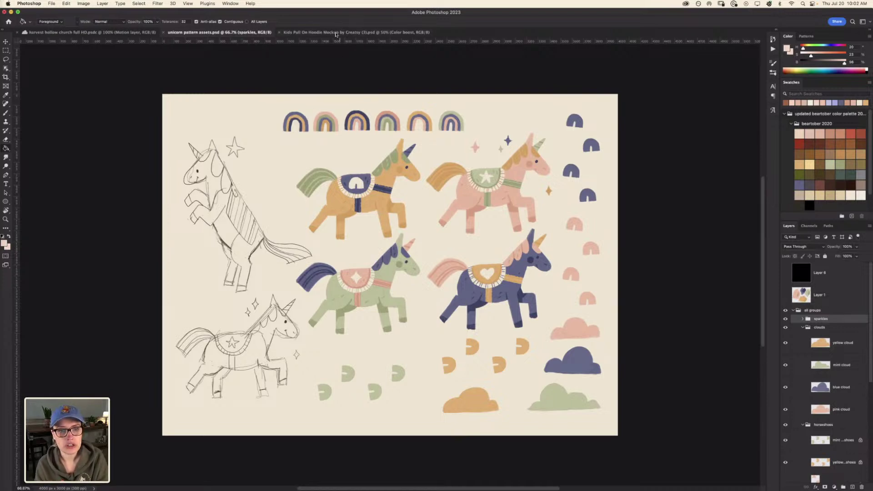
{"action": "left_click", "coordinate": [336, 32]}
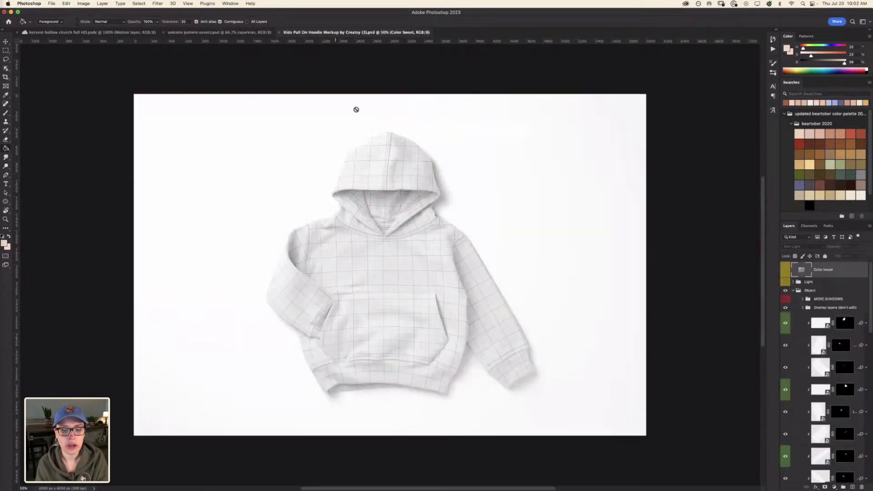
{"action": "left_click", "coordinate": [785, 325]}
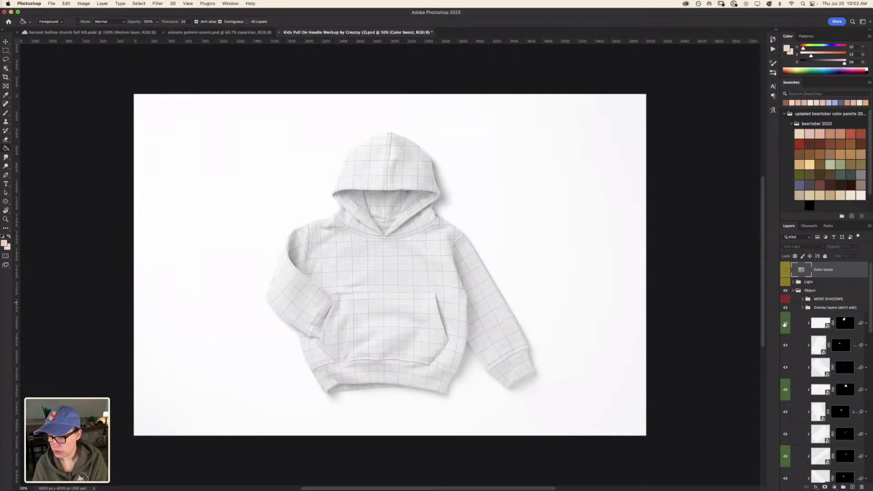
{"action": "left_click", "coordinate": [785, 323]}
{"action": "left_click", "coordinate": [785, 323]}
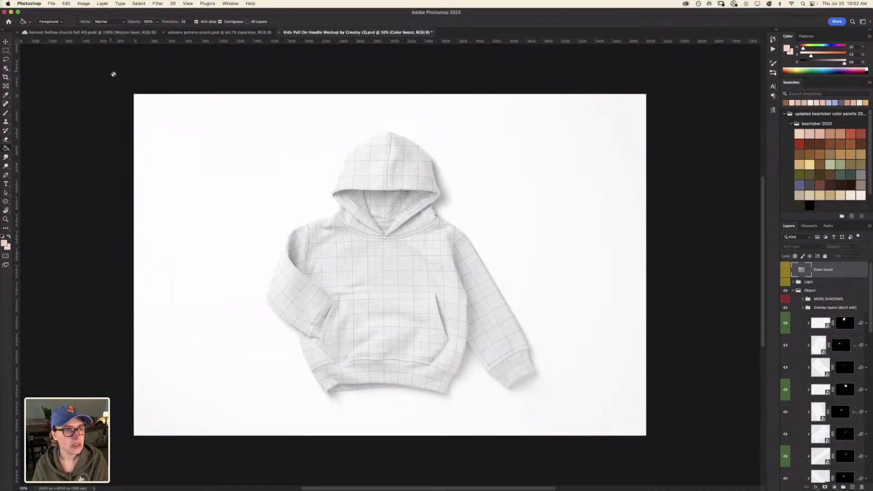
- Switch to InDesign, open the recent portfolio presentation to view the finished unicorn hoodie spread, and return to Photoshop
{"action": "mouse_move", "coordinate": [313, 478]}
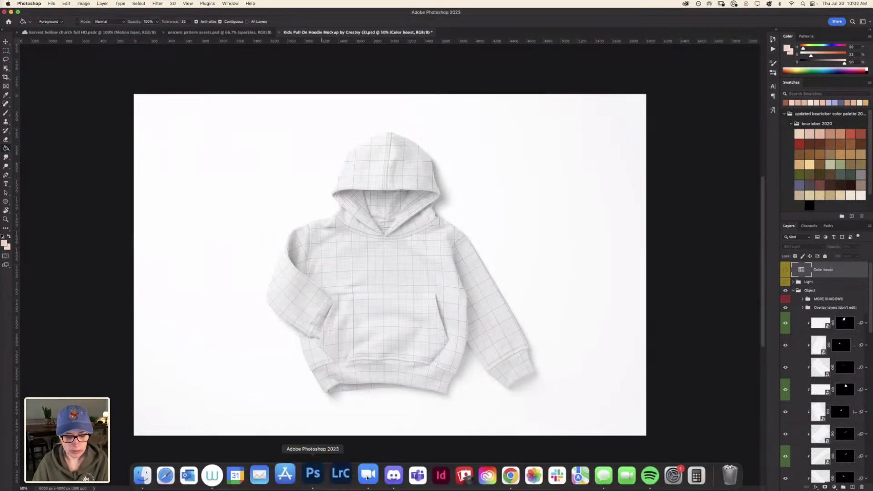
{"action": "left_click", "coordinate": [425, 475]}
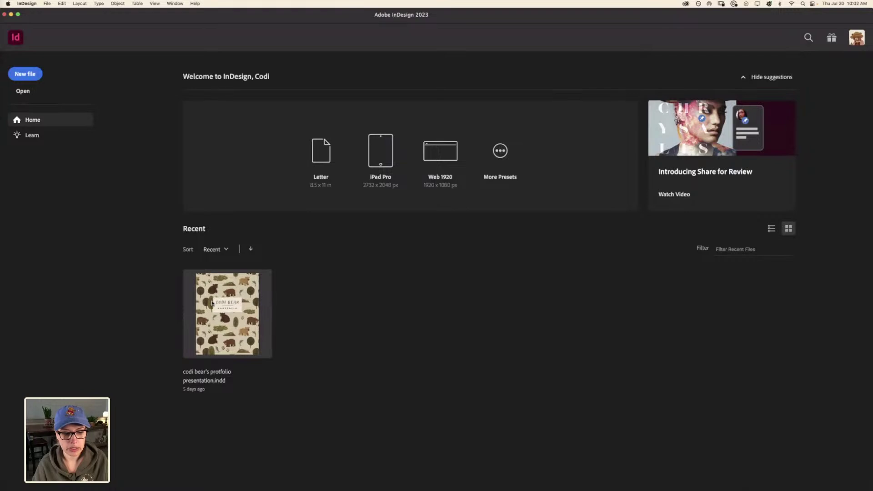
{"action": "left_click", "coordinate": [212, 304]}
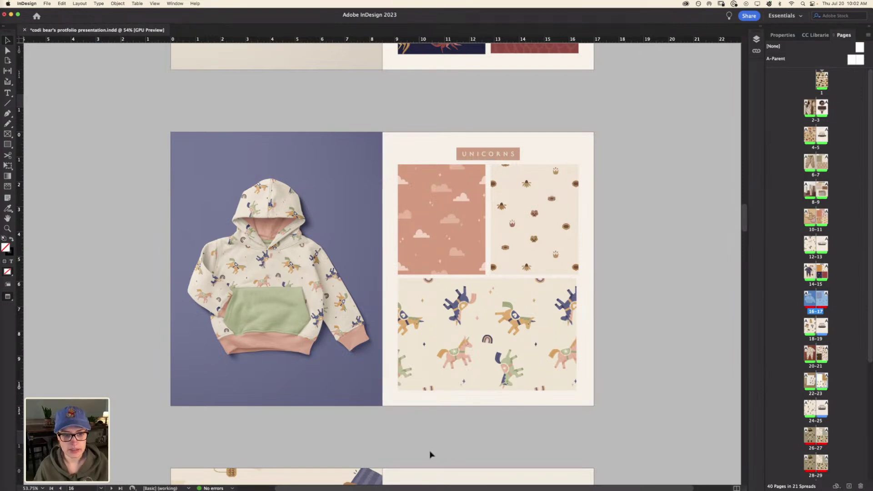
{"action": "mouse_move", "coordinate": [433, 489]}
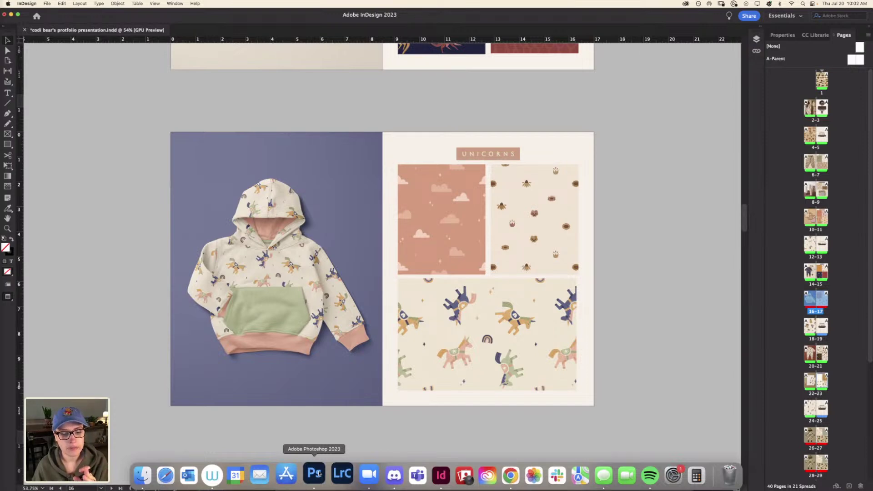
{"action": "left_click", "coordinate": [315, 473]}
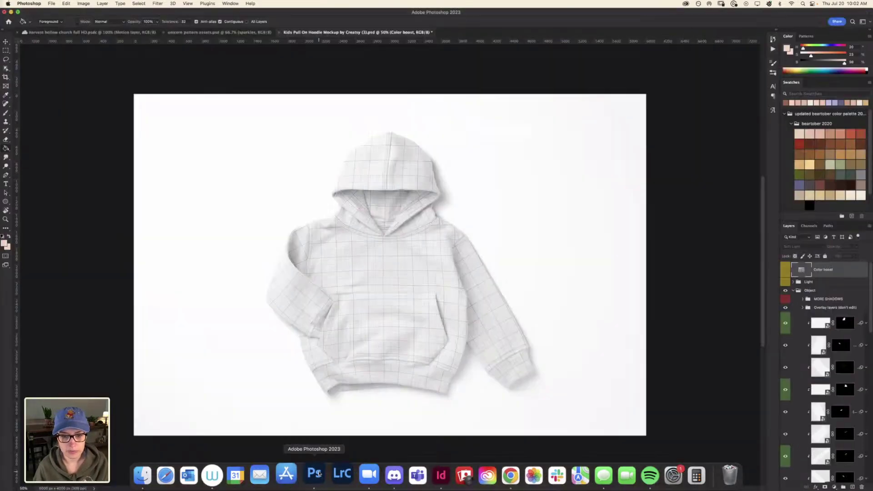
- Check the visibility of the hoodie mockup's left hood design layer and open its smart object for editing
{"action": "left_click", "coordinate": [785, 324]}
{"action": "left_click", "coordinate": [786, 324]}
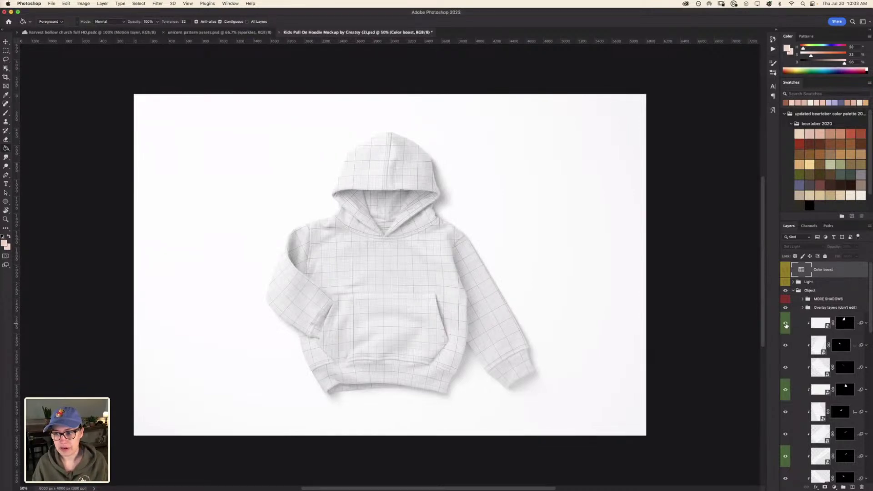
{"action": "left_click", "coordinate": [805, 329]}
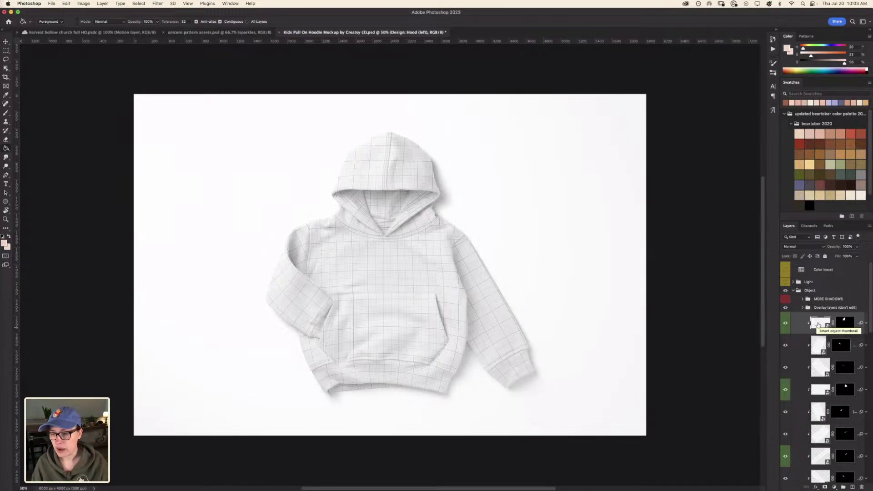
{"action": "double_click", "coordinate": [817, 324]}
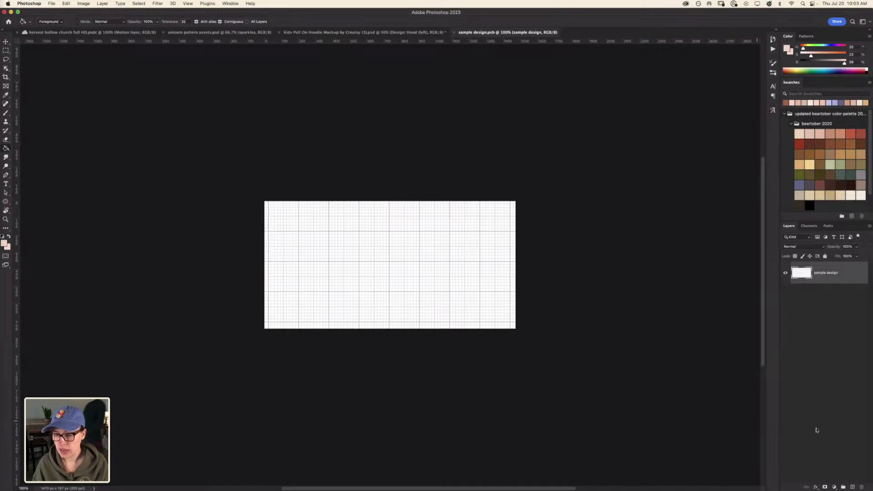
- Add a new layer above the sample design and fill it with the light pink foreground colour using the Paint Bucket
{"action": "left_click", "coordinate": [852, 486]}
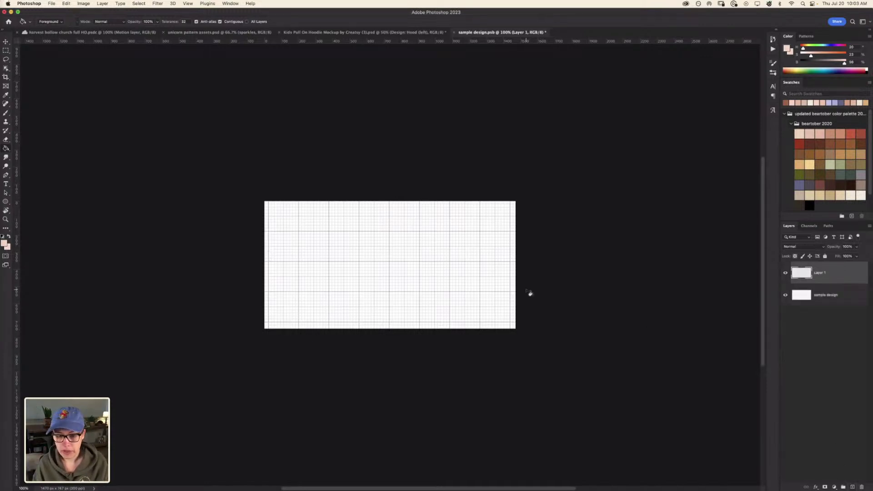
{"action": "key", "text": "b"}
{"action": "key", "text": "g"}
{"action": "left_click", "coordinate": [382, 280]}
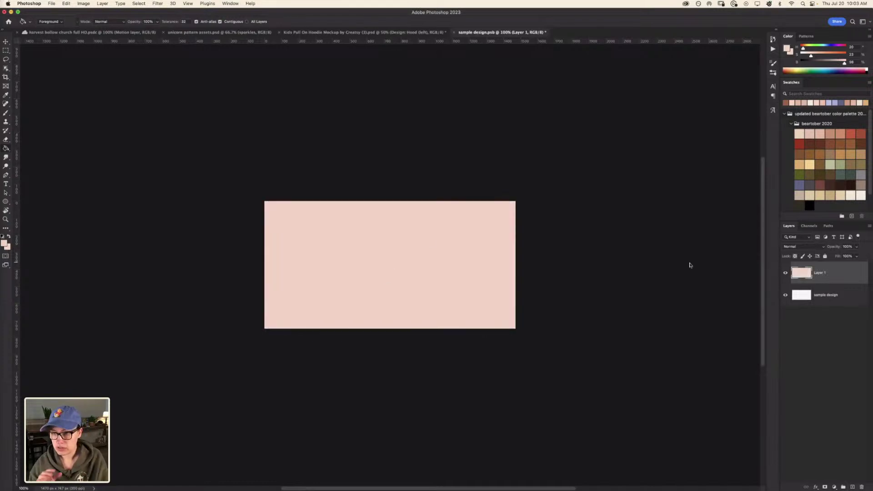
- Apply a Pattern Overlay to the pink layer, using the cream pattern with unicorns and rainbows
{"action": "double_click", "coordinate": [837, 278]}
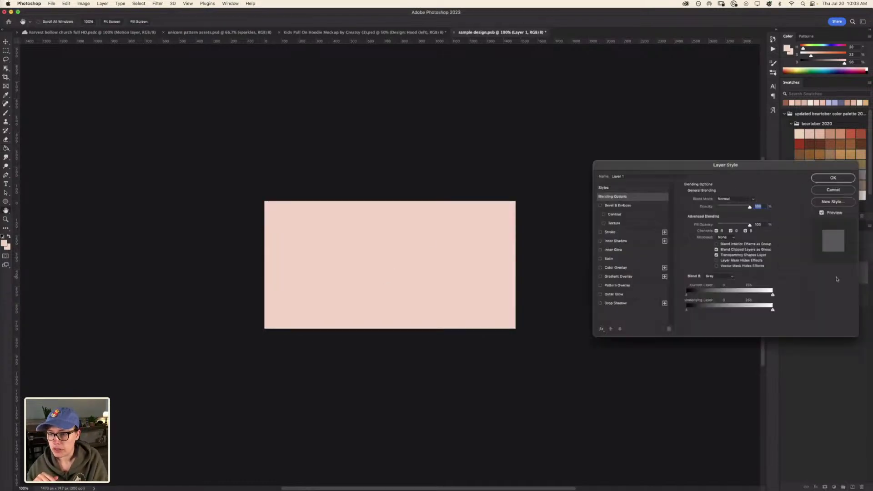
{"action": "left_click", "coordinate": [611, 285]}
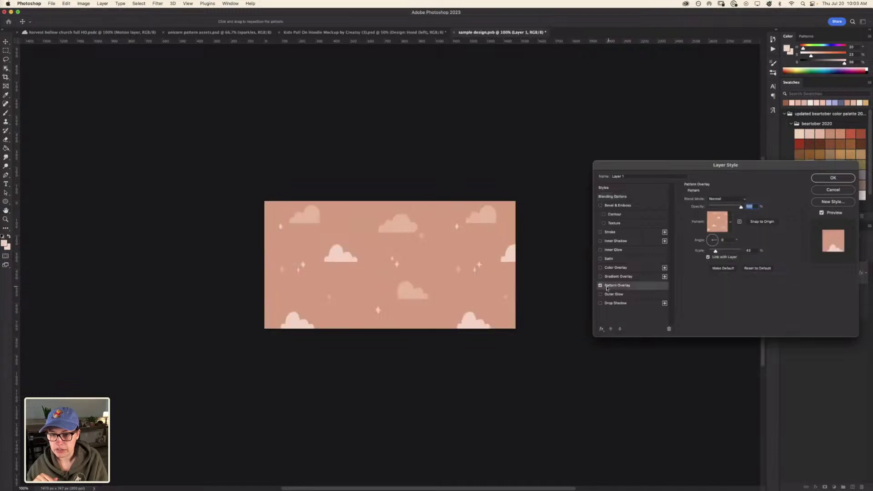
{"action": "left_click", "coordinate": [730, 222]}
{"action": "scroll", "coordinate": [741, 268], "scroll_direction": "down", "scroll_amount": 5}
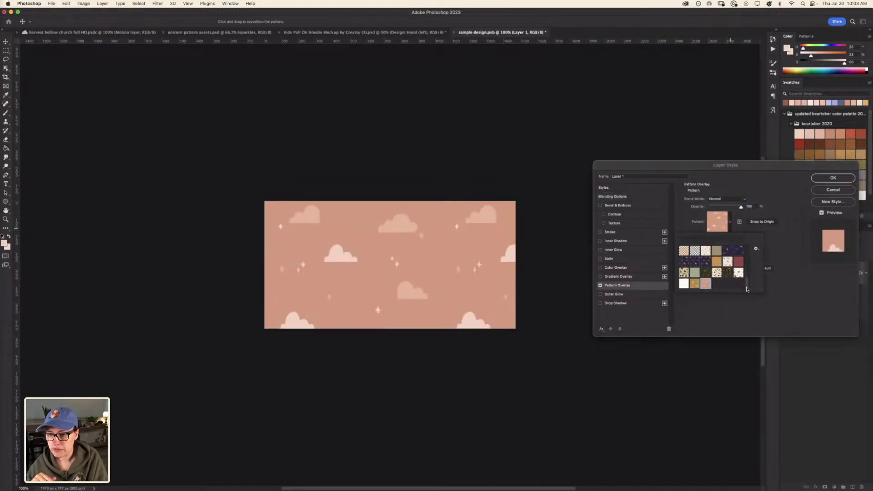
{"action": "left_click_drag", "start_coordinate": [746, 281], "coordinate": [744, 261]}
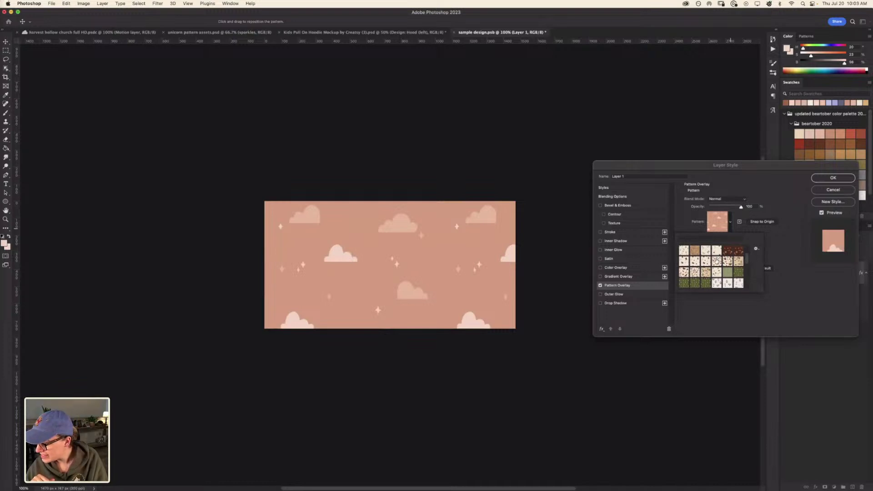
{"action": "scroll", "coordinate": [746, 260], "scroll_direction": "up", "scroll_amount": 2}
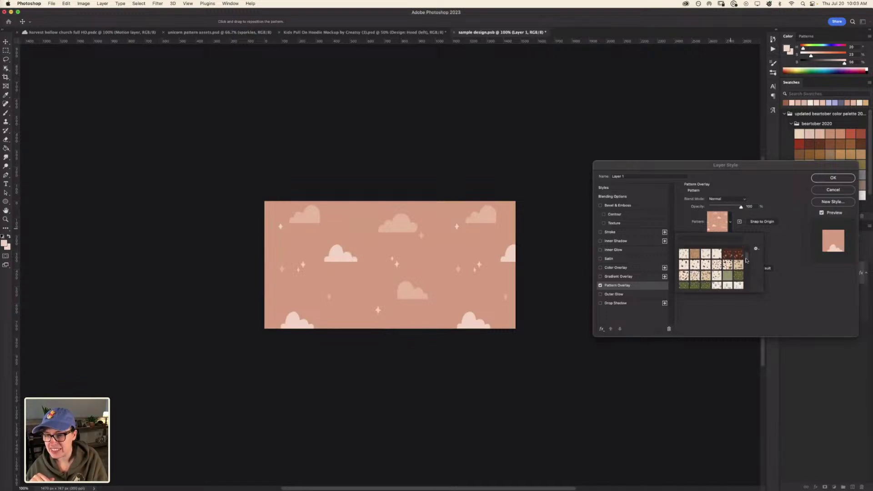
{"action": "left_click", "coordinate": [705, 254]}
{"action": "left_click", "coordinate": [728, 312]}
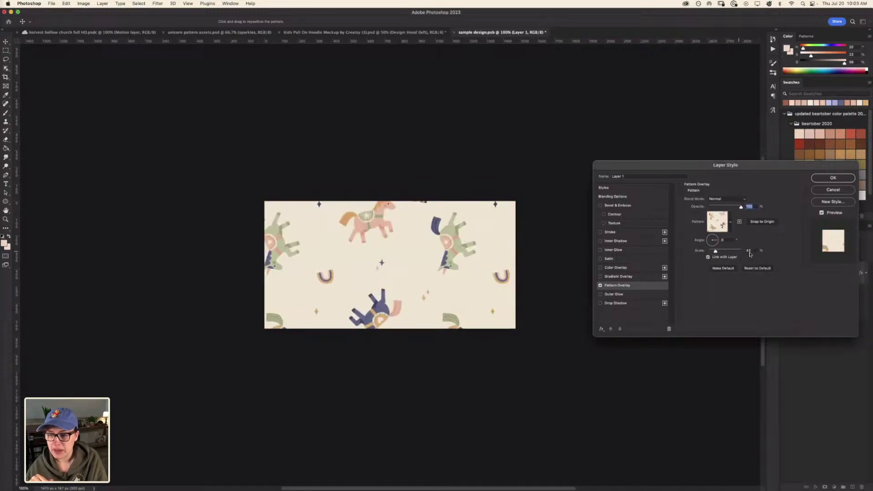
- Set the unicorn pattern overlay's scale to 40% and accept the layer style
{"action": "left_click_drag", "start_coordinate": [715, 252], "coordinate": [716, 252]}
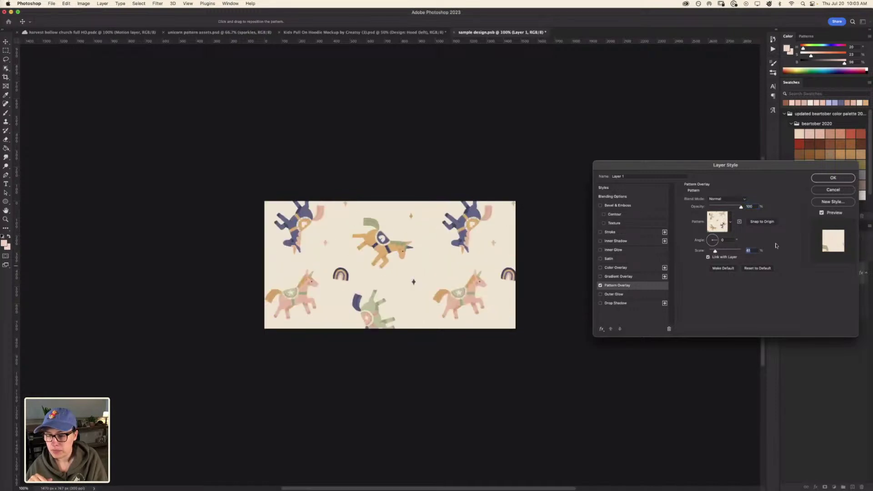
{"action": "type", "text": "40"}
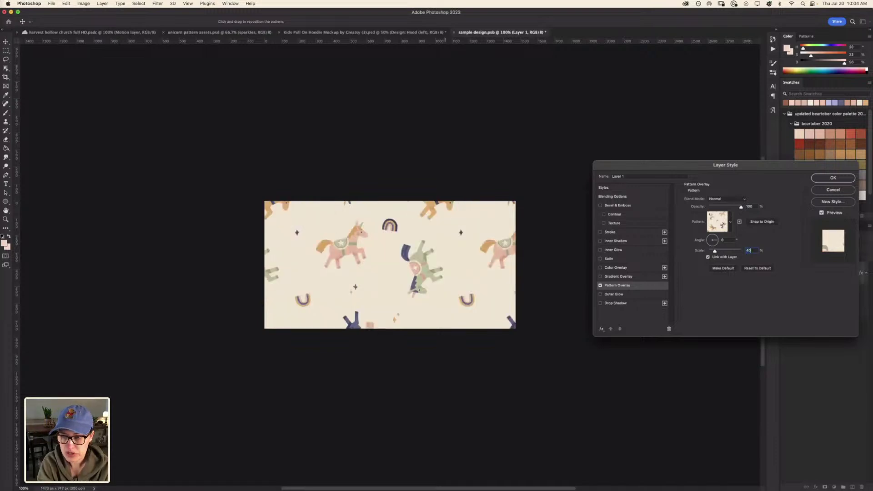
{"action": "left_click", "coordinate": [832, 178]}
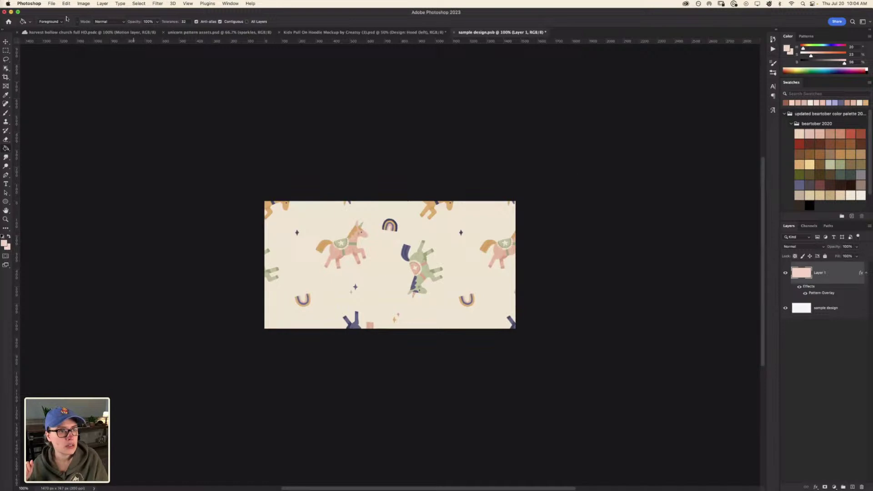
- Save the left hood's design file and return to the hoodie mockup
{"action": "left_click", "coordinate": [52, 4]}
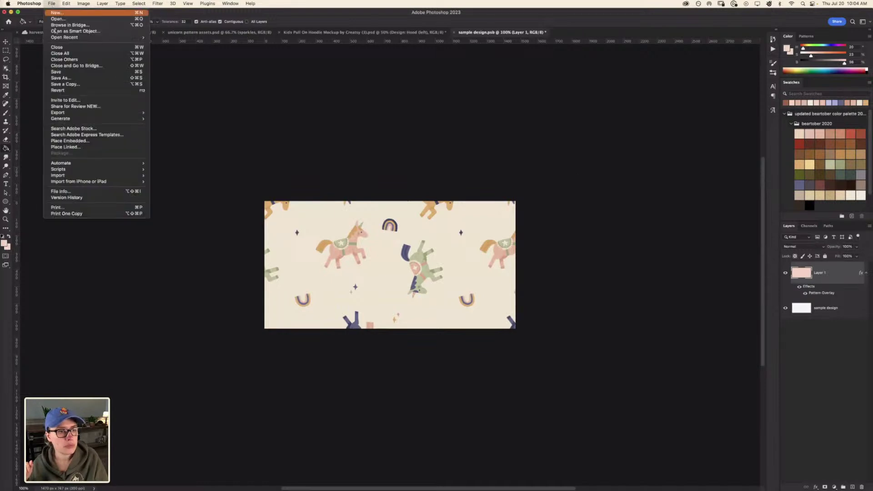
{"action": "left_click", "coordinate": [67, 72]}
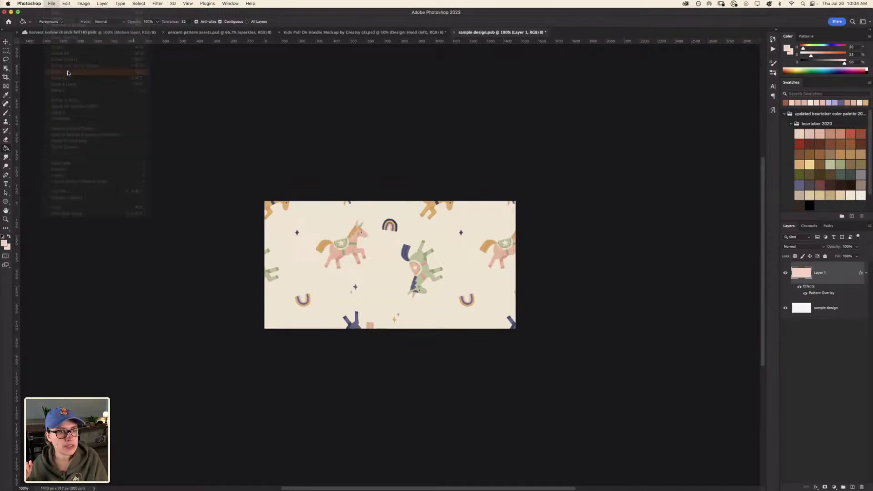
{"action": "left_click", "coordinate": [311, 34]}
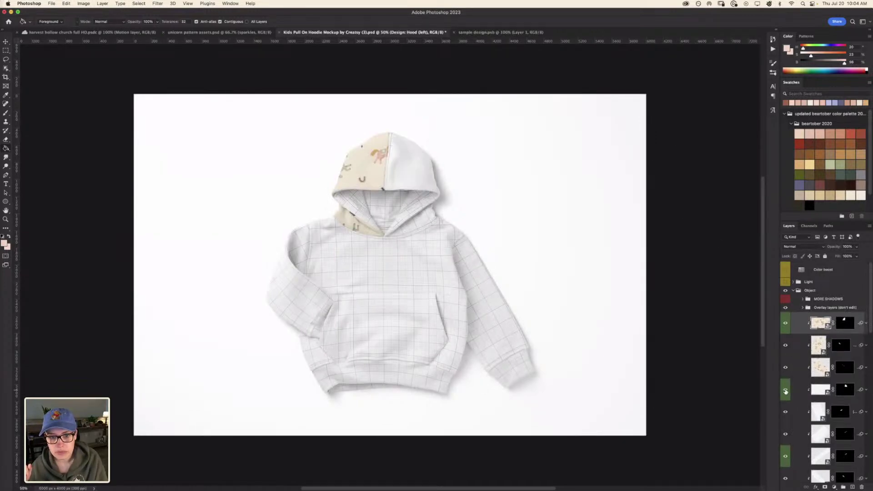
- Open the right hood design's smart object and add a new layer filled with the light pink foreground colour
{"action": "double_click", "coordinate": [819, 390]}
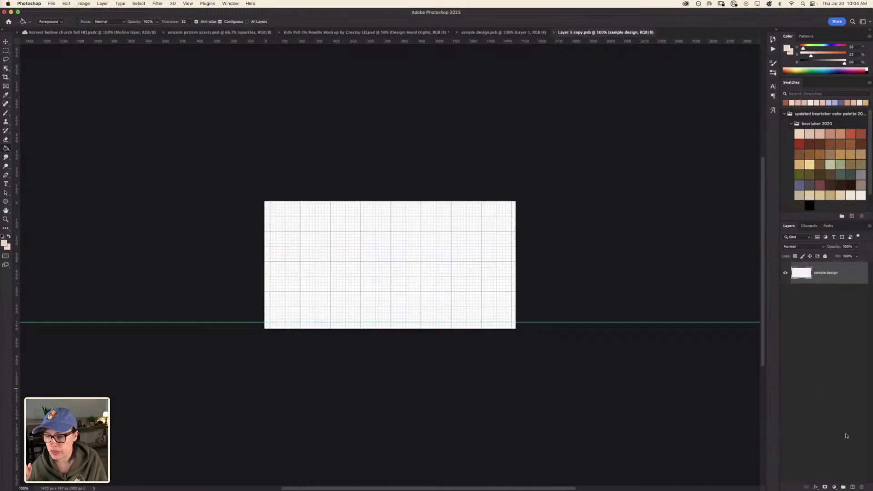
{"action": "left_click", "coordinate": [853, 487]}
{"action": "left_click", "coordinate": [440, 239]}
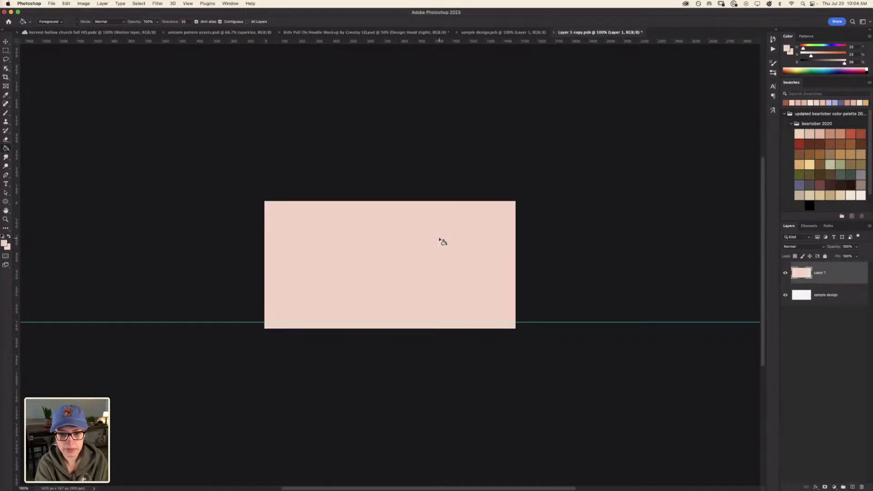
- Apply the unicorn Pattern Overlay to the right hood's pink layer and reposition the pattern upward on the canvas
{"action": "double_click", "coordinate": [833, 277]}
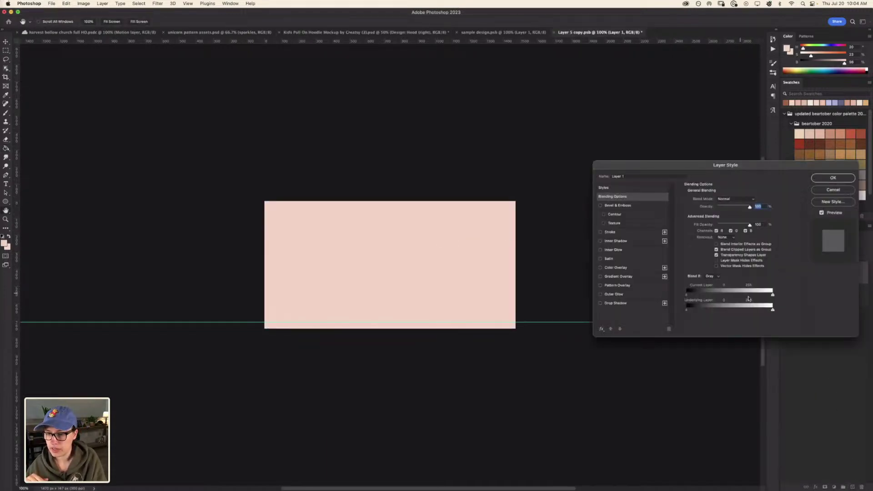
{"action": "left_click", "coordinate": [619, 286]}
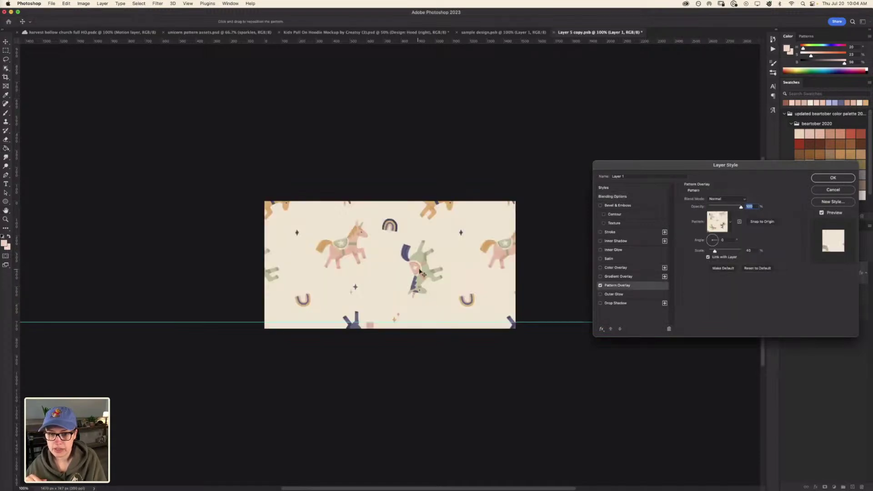
{"action": "left_click_drag", "start_coordinate": [403, 262], "coordinate": [429, 184]}
{"action": "left_click", "coordinate": [826, 178]}
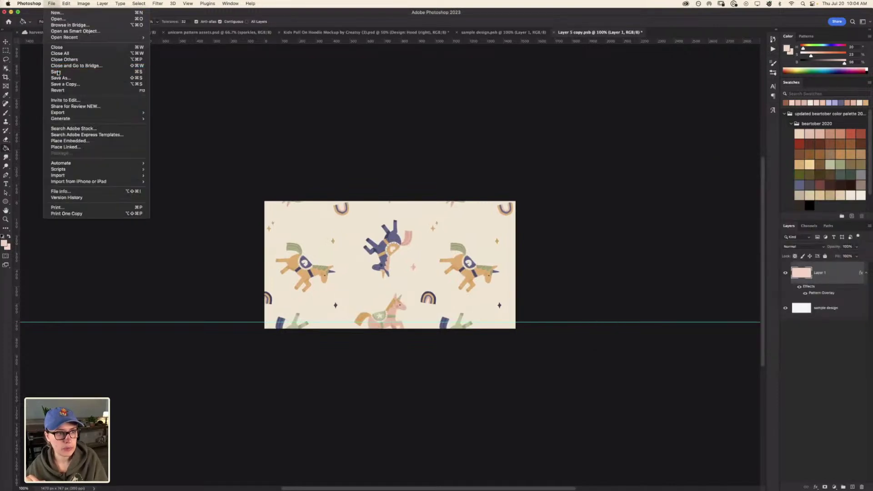
- Save the right hood's design file and go back to the hoodie mockup
{"action": "left_click", "coordinate": [57, 71]}
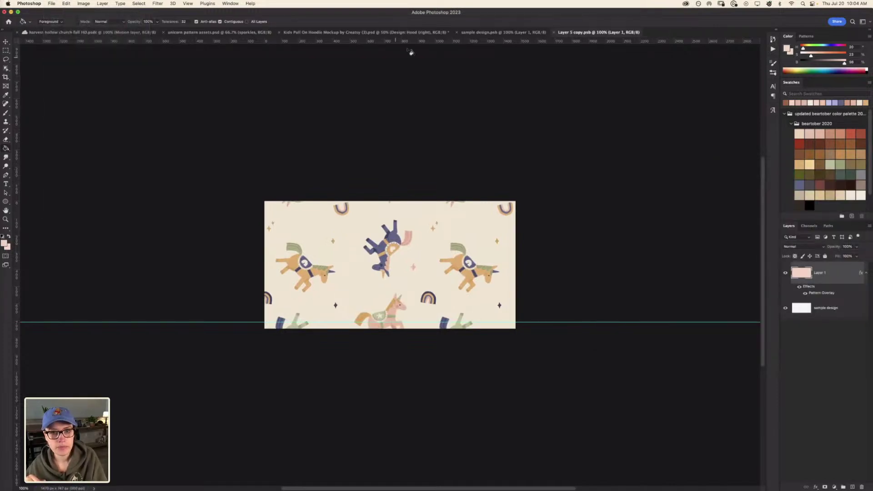
{"action": "left_click", "coordinate": [316, 33]}
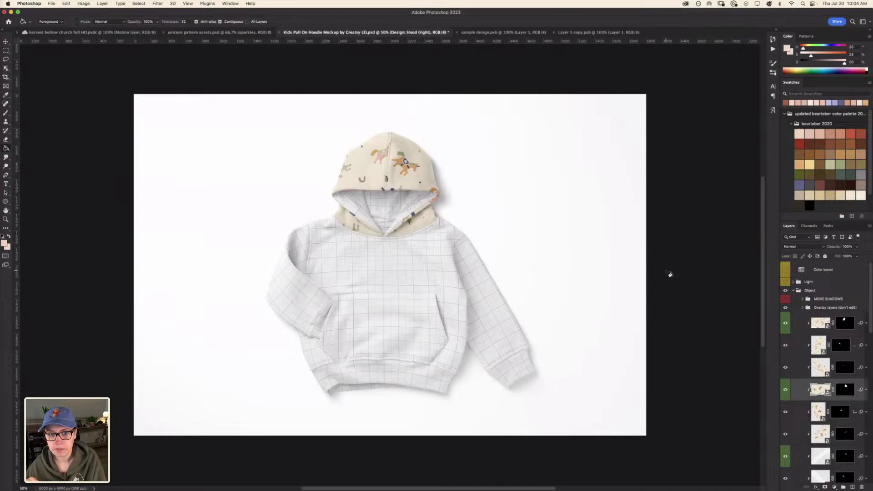
- Open the smart object of the Design: Hood (inside layer) and add a new layer filled with the light pink foreground colour
{"action": "left_click", "coordinate": [784, 457]}
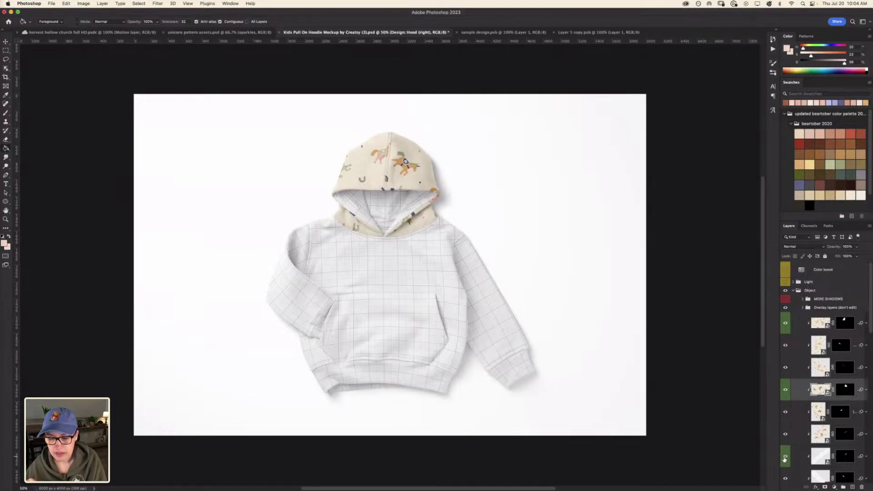
{"action": "double_click", "coordinate": [820, 457]}
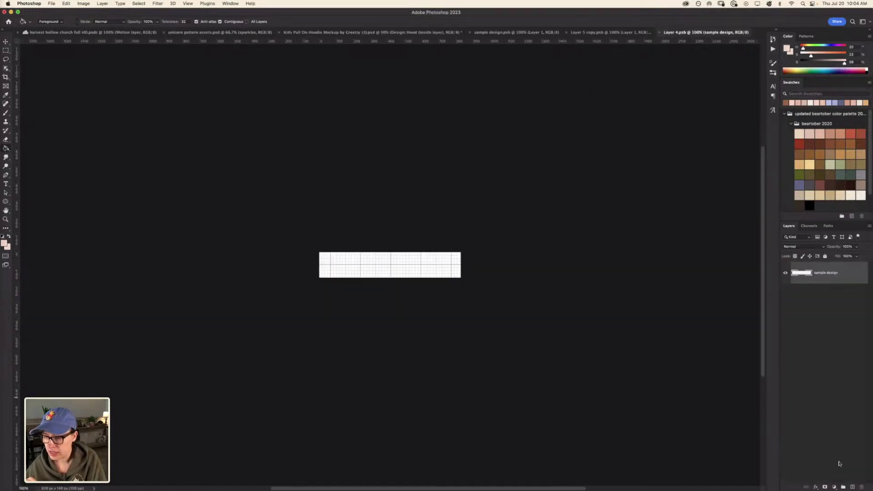
{"action": "left_click", "coordinate": [852, 487]}
{"action": "left_click", "coordinate": [421, 256]}
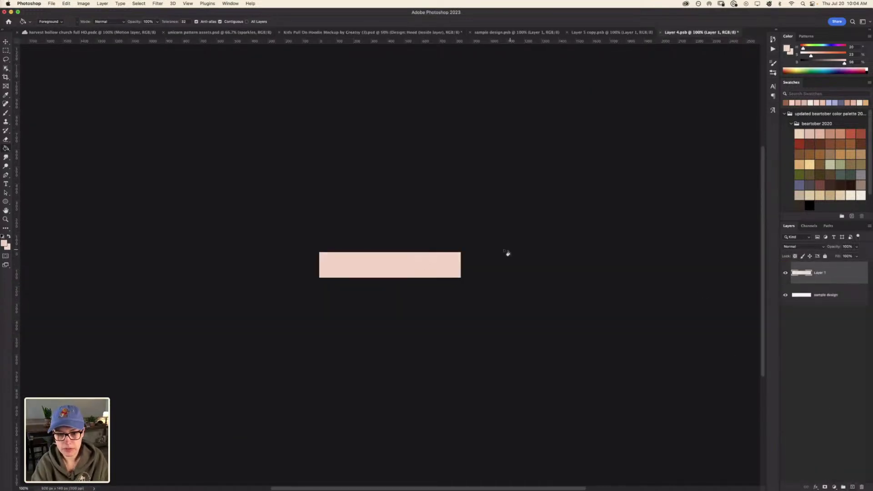
- Apply the unicorn Pattern Overlay to the pink layer of the hood's inside layer design and reposition the pattern upward
{"action": "double_click", "coordinate": [833, 279]}
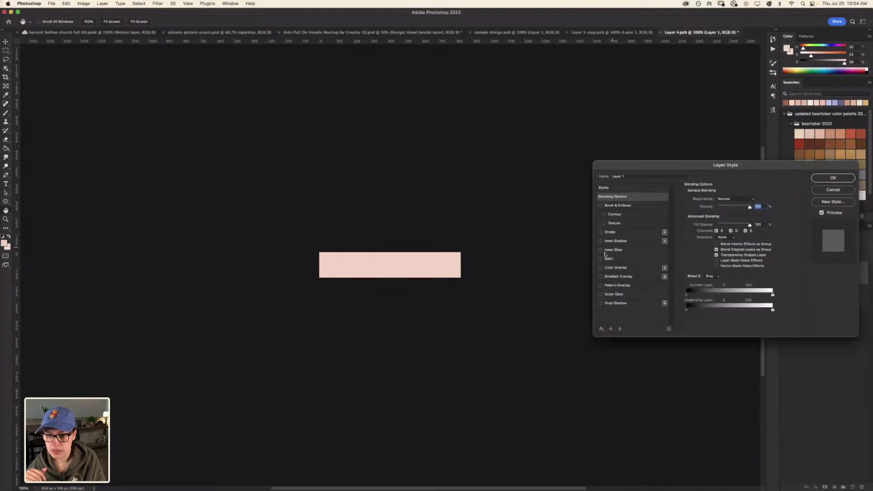
{"action": "left_click", "coordinate": [614, 285]}
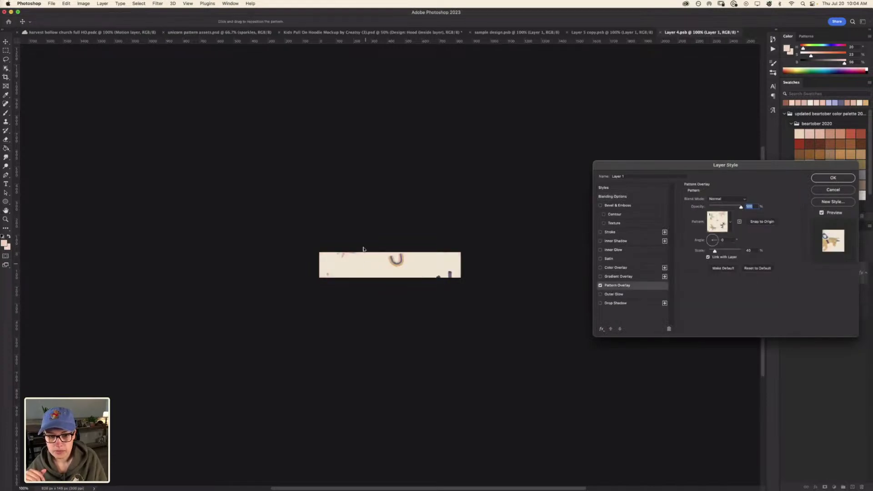
{"action": "left_click_drag", "start_coordinate": [367, 265], "coordinate": [360, 220]}
{"action": "left_click", "coordinate": [831, 178]}
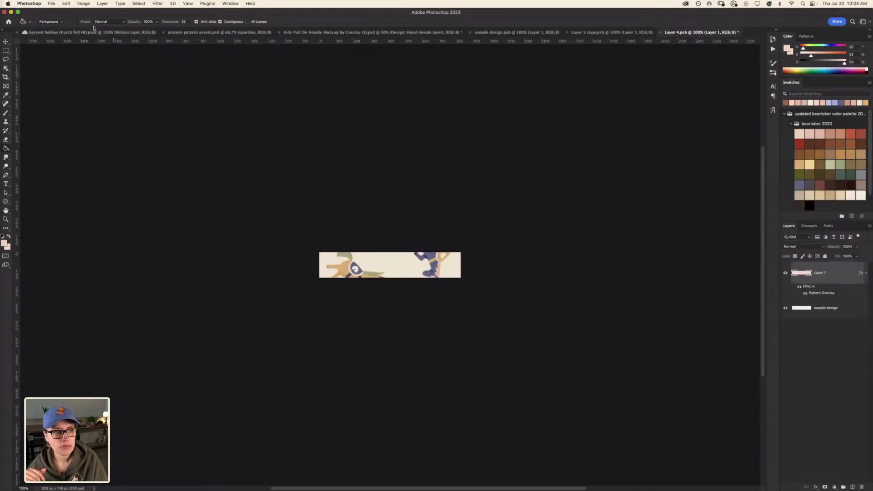
- Save the hood's inside layer design, return to the hoodie mockup and close the three open design files
{"action": "left_click", "coordinate": [52, 3]}
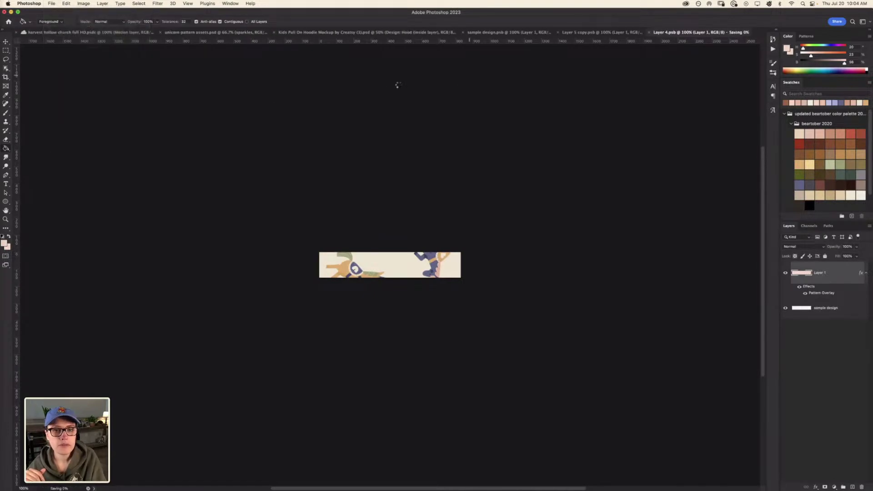
{"action": "left_click", "coordinate": [368, 32]}
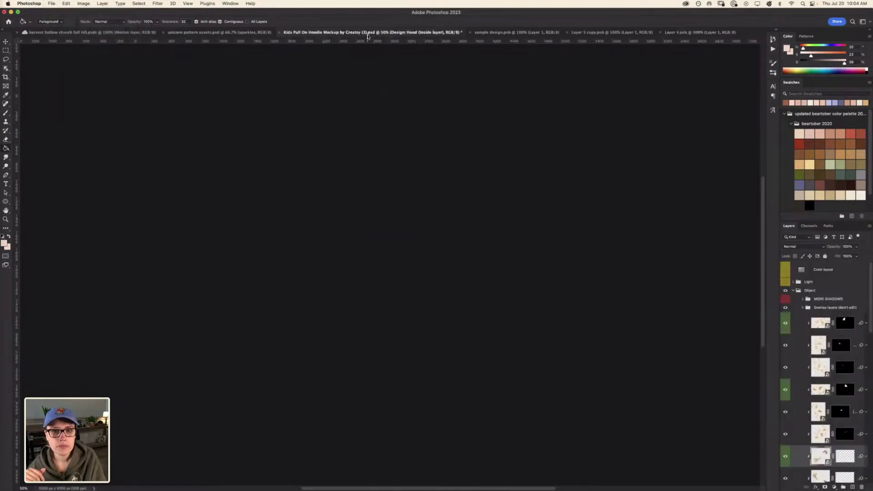
{"action": "left_click", "coordinate": [470, 32]}
{"action": "left_click", "coordinate": [470, 33]}
{"action": "left_click", "coordinate": [470, 33]}
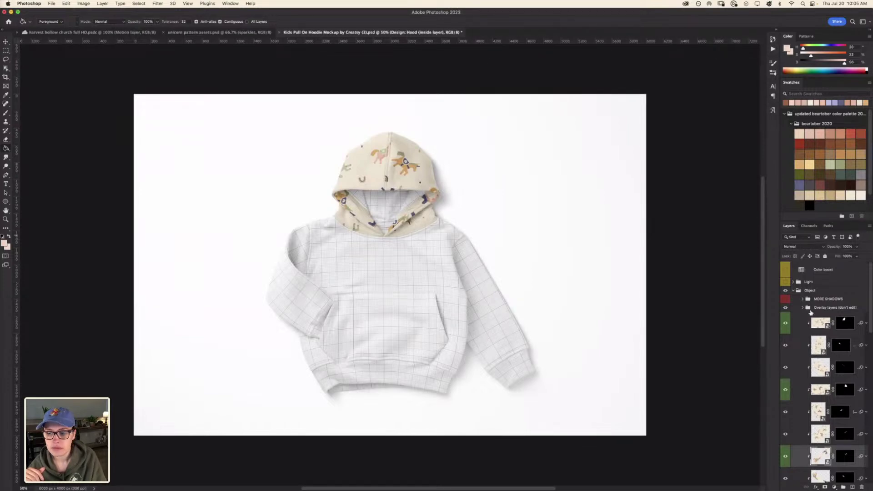
- Change the Color: Hood (inside layer) solid fill to the off-white swatch from the beartober 2020 palette
{"action": "scroll", "coordinate": [870, 329], "scroll_direction": "down", "scroll_amount": 5}
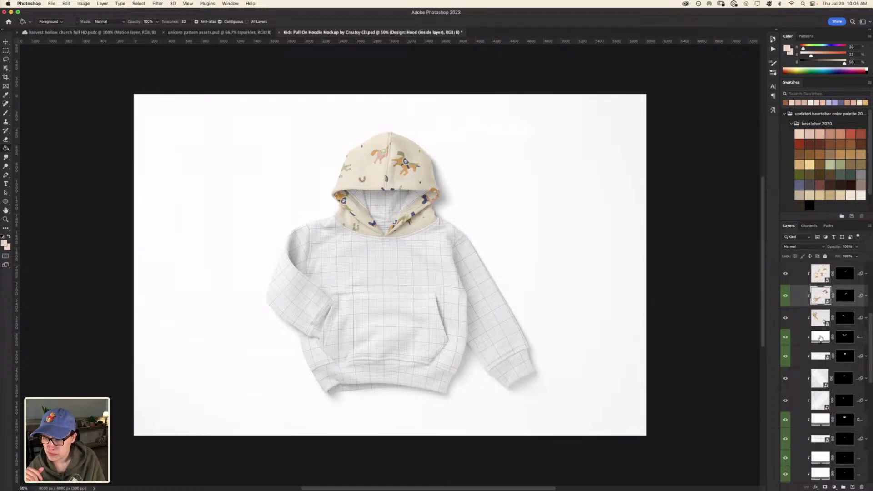
{"action": "left_click", "coordinate": [821, 336]}
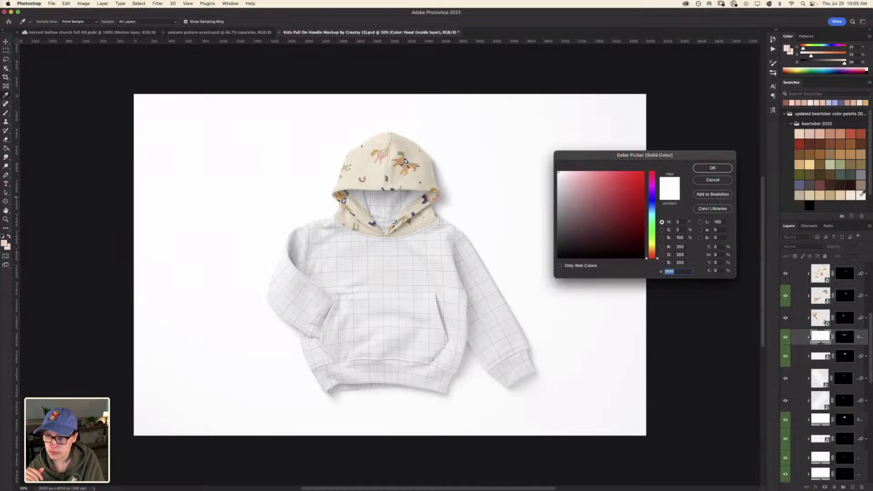
{"action": "left_click", "coordinate": [708, 169]}
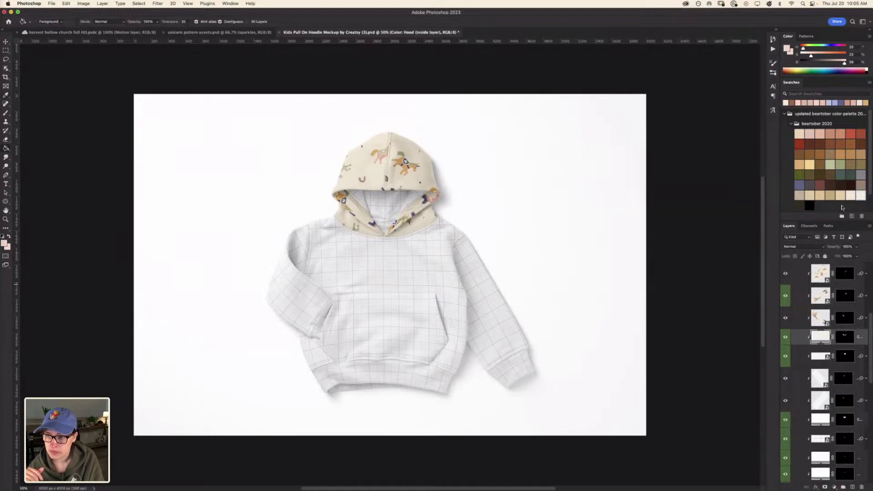
- Open the smart object of the Design: hood (inside) and add a new layer filled with the light pink foreground colour
{"action": "left_click", "coordinate": [786, 358]}
{"action": "left_click", "coordinate": [785, 358]}
{"action": "double_click", "coordinate": [819, 359]}
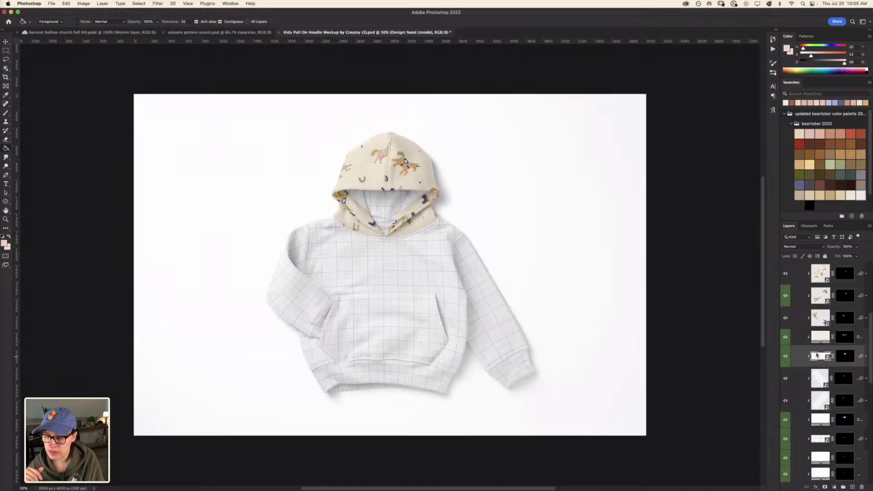
{"action": "left_click", "coordinate": [853, 486]}
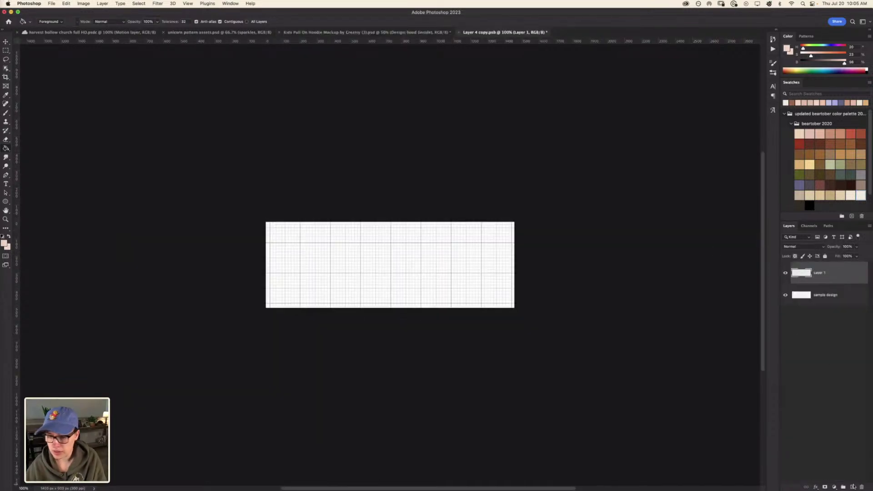
{"action": "left_click", "coordinate": [446, 278]}
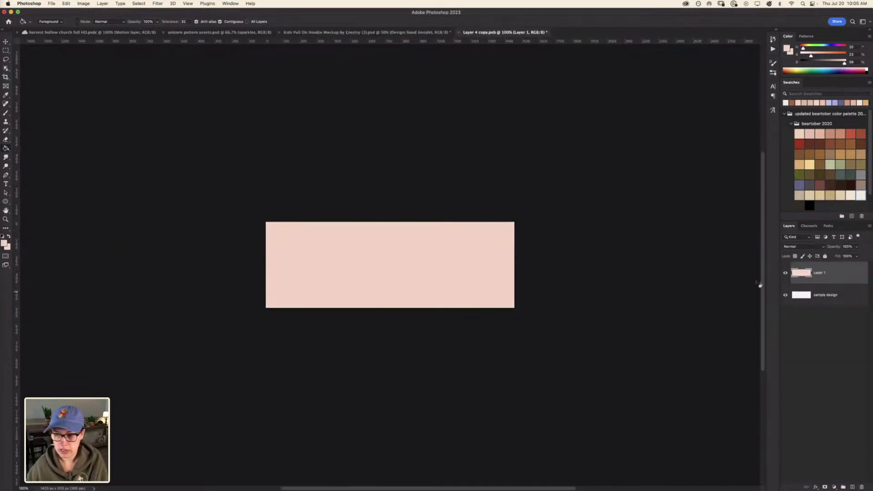
- Apply a Pattern Overlay with the pink cloud pattern to the inside hood's new layer and adjust the pattern's position
{"action": "double_click", "coordinate": [832, 280]}
{"action": "left_click", "coordinate": [630, 286]}
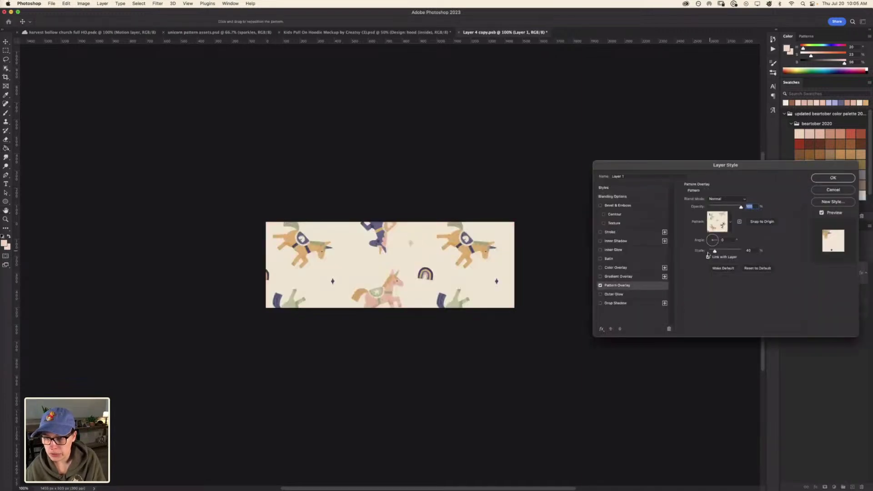
{"action": "left_click", "coordinate": [730, 223]}
{"action": "scroll", "coordinate": [748, 282], "scroll_direction": "down", "scroll_amount": 5}
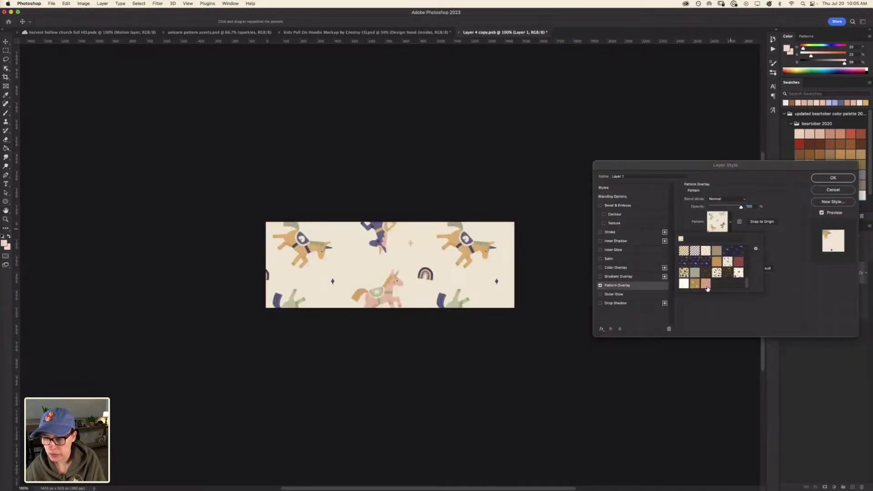
{"action": "left_click", "coordinate": [706, 284]}
{"action": "mouse_move", "coordinate": [415, 275]}
{"action": "left_mouse_down"}
{"action": "mouse_move", "coordinate": [427, 265]}
{"action": "mouse_move", "coordinate": [425, 274]}
{"action": "left_mouse_up"}
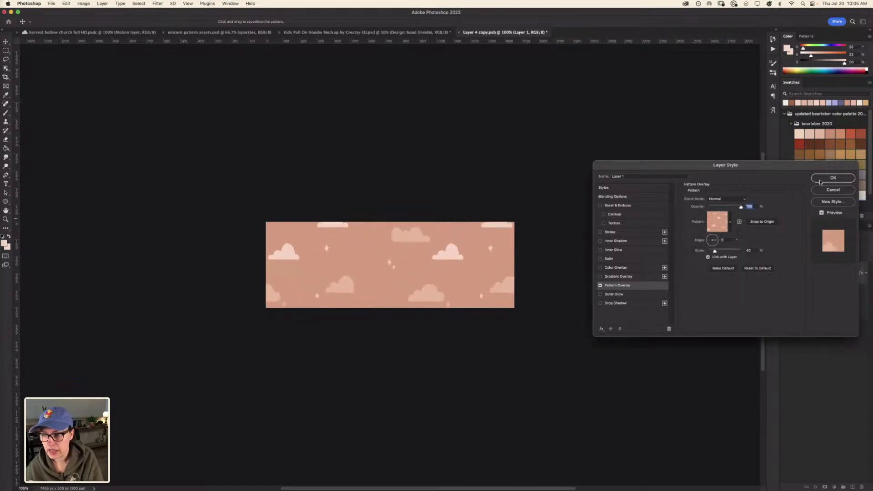
{"action": "left_click", "coordinate": [820, 182]}
- Save the inside hood's cloud design file and return to the hoodie mockup
{"action": "left_click", "coordinate": [52, 3]}
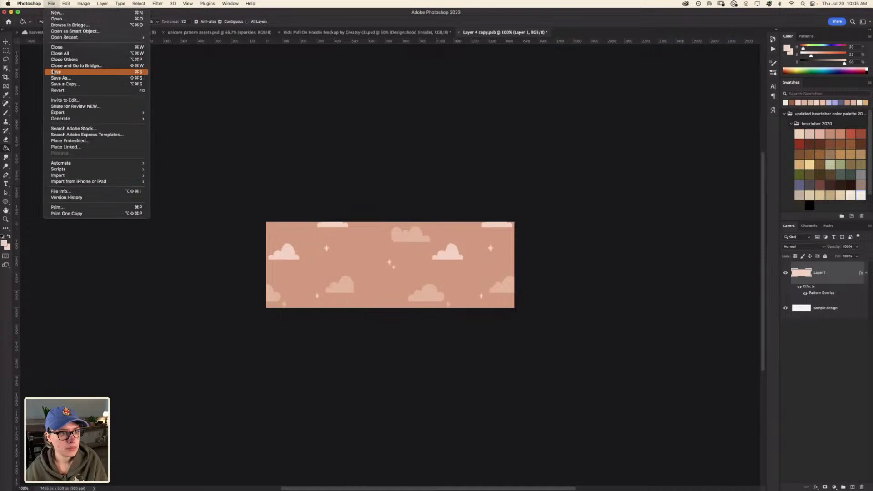
{"action": "left_click", "coordinate": [53, 72]}
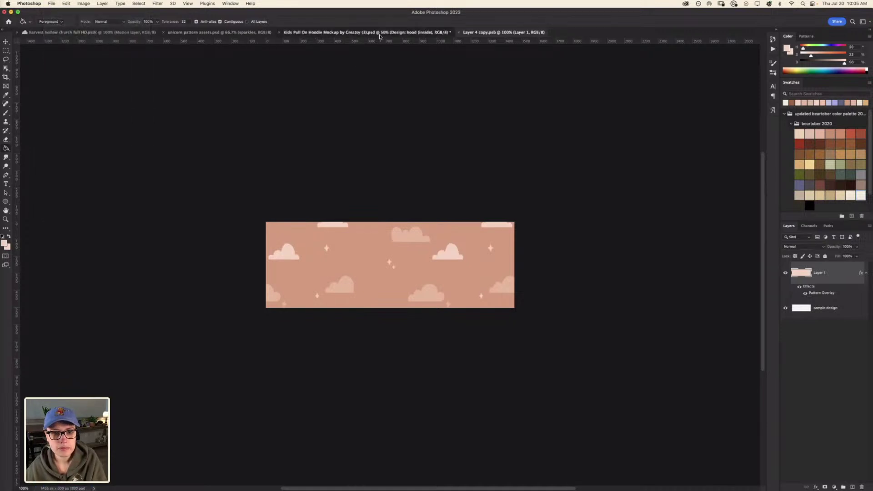
{"action": "left_click", "coordinate": [379, 36]}
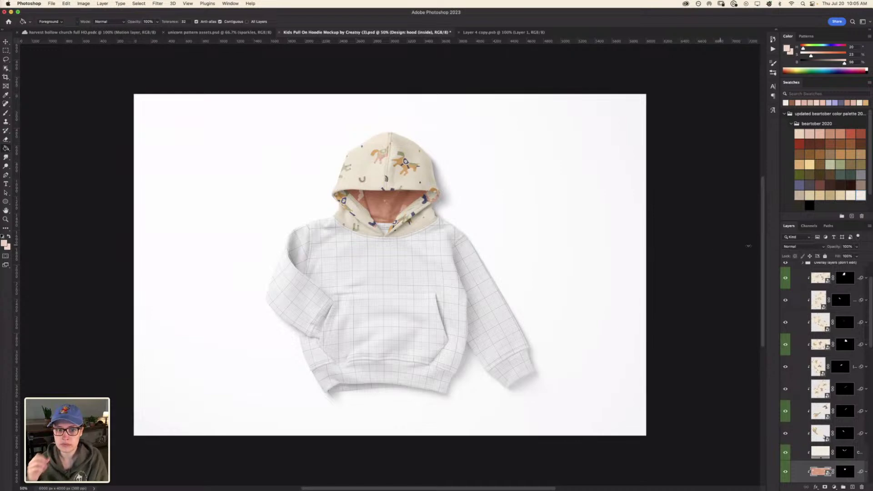
- Reopen the inside hood's smart object and reposition the cloud Pattern Overlay down and to the left on the canvas
{"action": "double_click", "coordinate": [818, 473]}
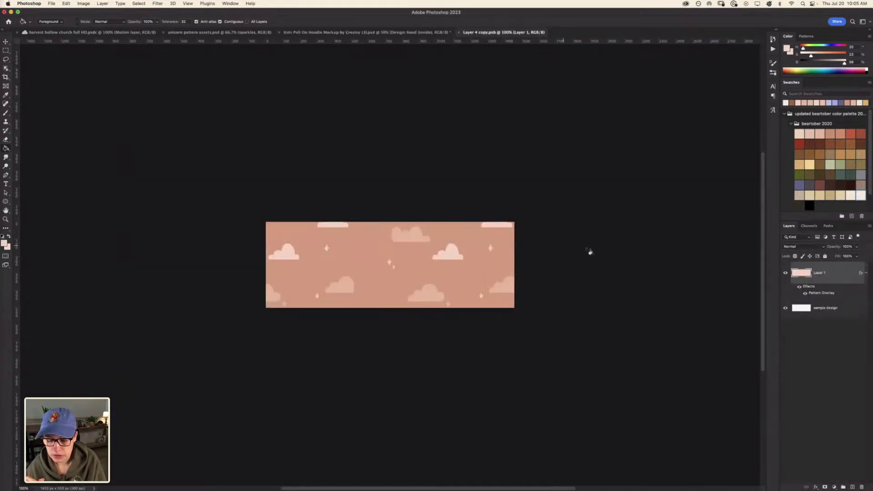
{"action": "double_click", "coordinate": [797, 284]}
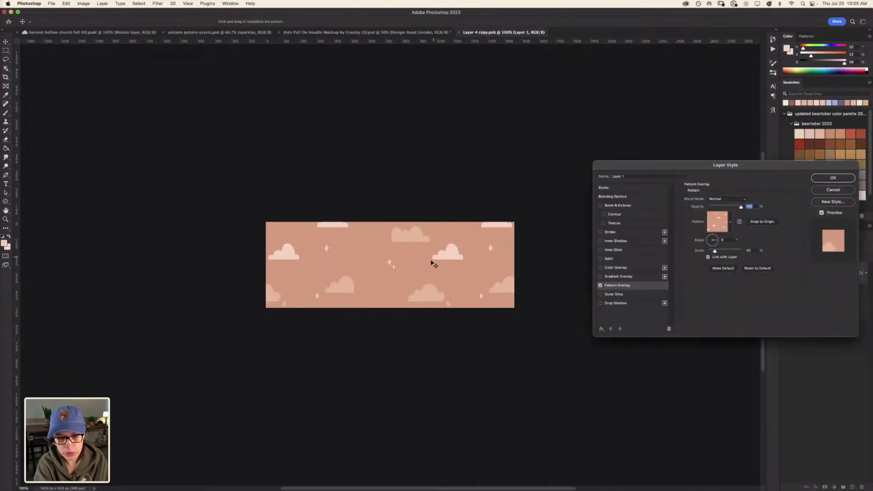
{"action": "left_click_drag", "start_coordinate": [437, 263], "coordinate": [393, 298]}
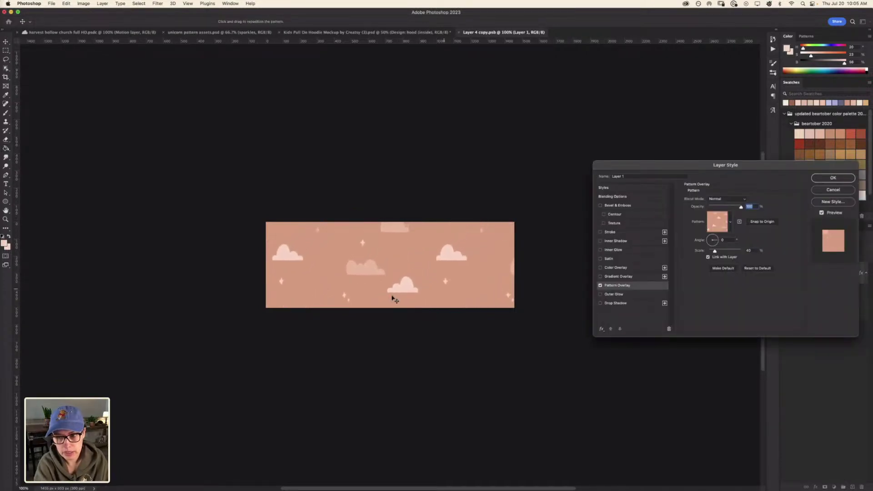
{"action": "left_click", "coordinate": [833, 178]}
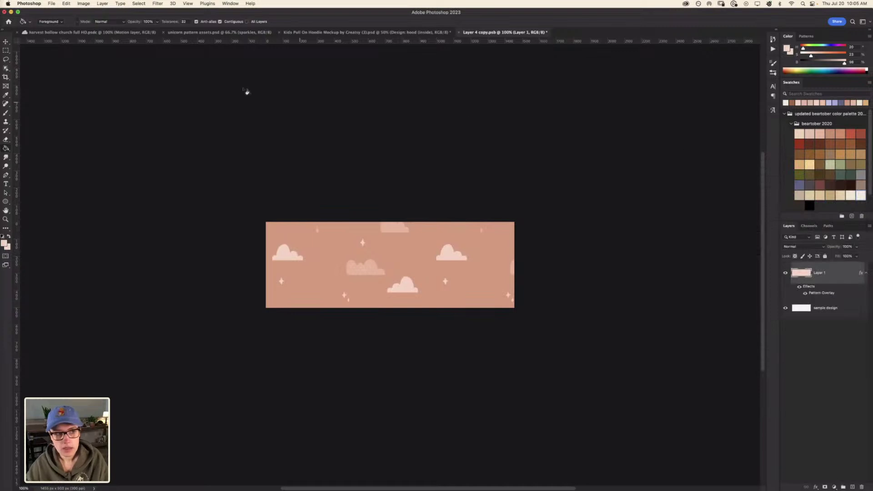
- Save the repositioned cloud design and go back to the hoodie mockup
{"action": "left_click", "coordinate": [52, 4]}
{"action": "left_click", "coordinate": [56, 71]}
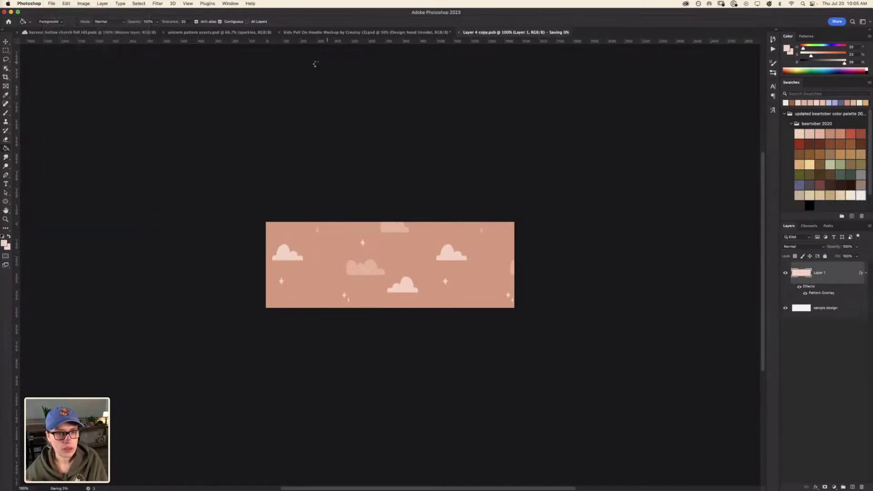
{"action": "left_click", "coordinate": [318, 33]}
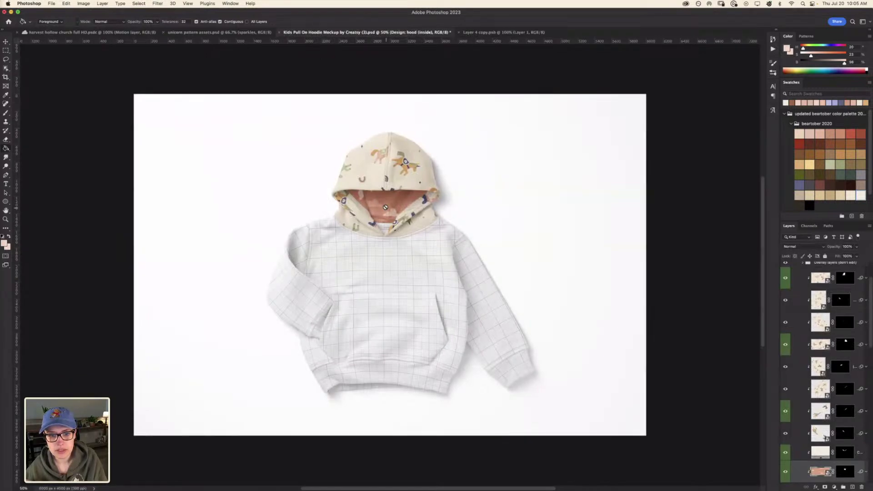
- Reopen the inside hood's smart object and shift the cloud Pattern Overlay slightly further left and down
{"action": "double_click", "coordinate": [817, 473]}
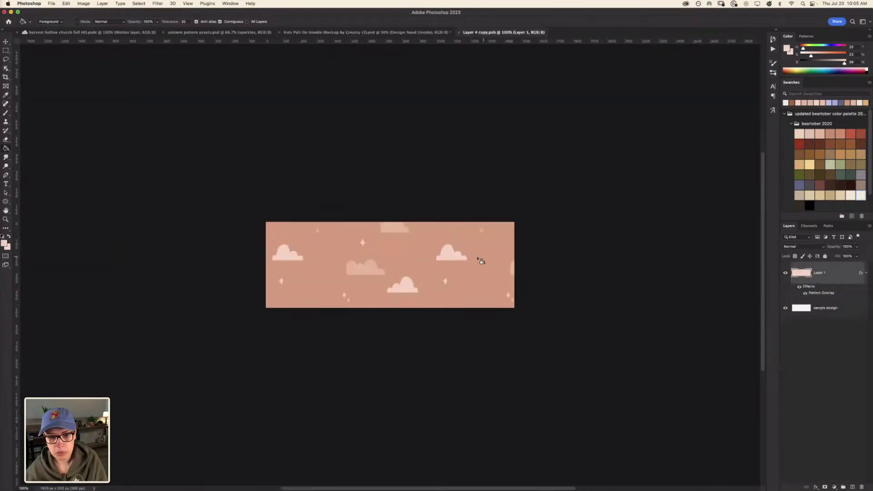
{"action": "double_click", "coordinate": [848, 295]}
{"action": "left_click_drag", "start_coordinate": [402, 271], "coordinate": [377, 279]}
{"action": "left_click", "coordinate": [819, 177]}
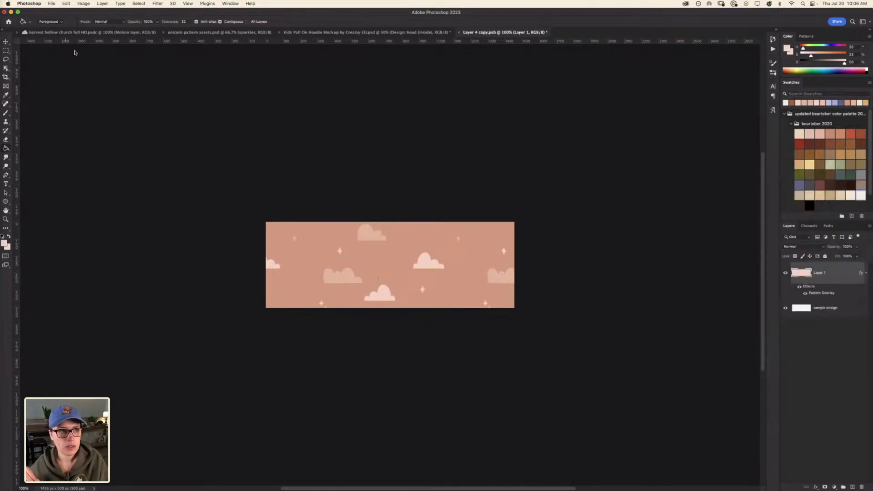
- Save the adjusted inside hood design and switch back to the hoodie mockup
{"action": "left_click", "coordinate": [51, 4]}
{"action": "left_click", "coordinate": [64, 72]}
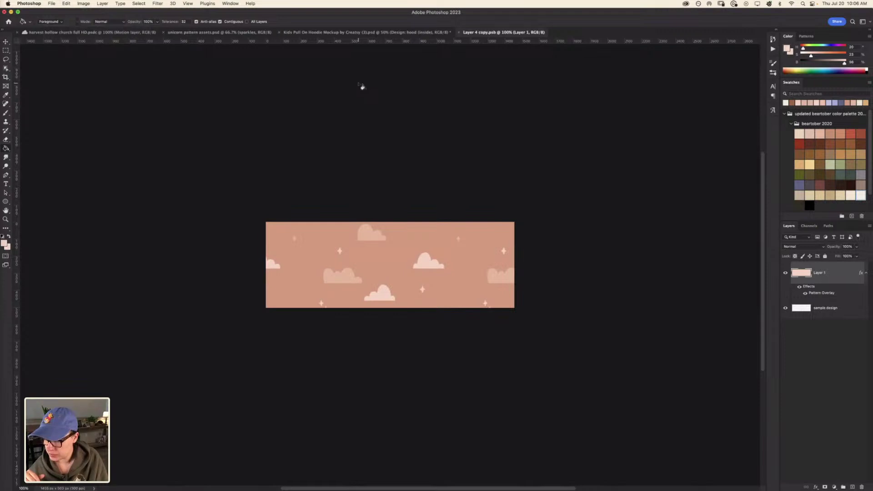
{"action": "left_click", "coordinate": [341, 33]}
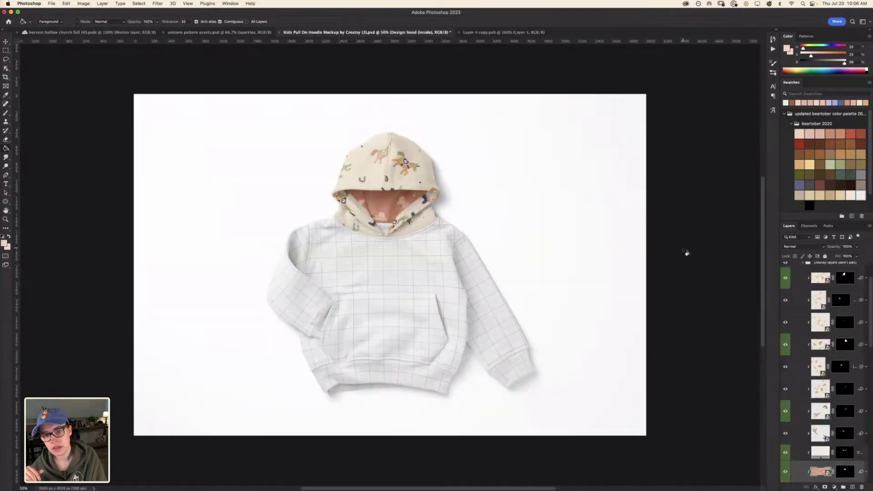
- Reopen the inside hood's smart object, move the cloud Pattern Overlay slightly upward and save the design file
{"action": "double_click", "coordinate": [821, 472]}
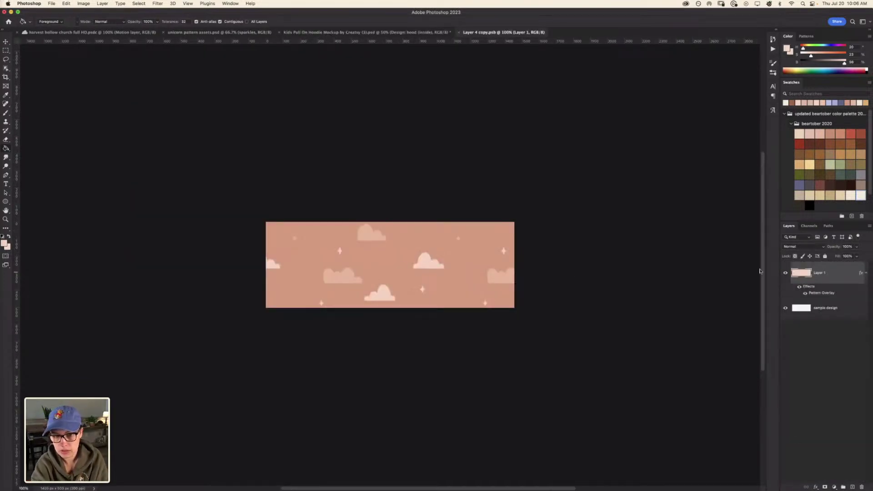
{"action": "left_click_drag", "start_coordinate": [418, 267], "coordinate": [414, 253]}
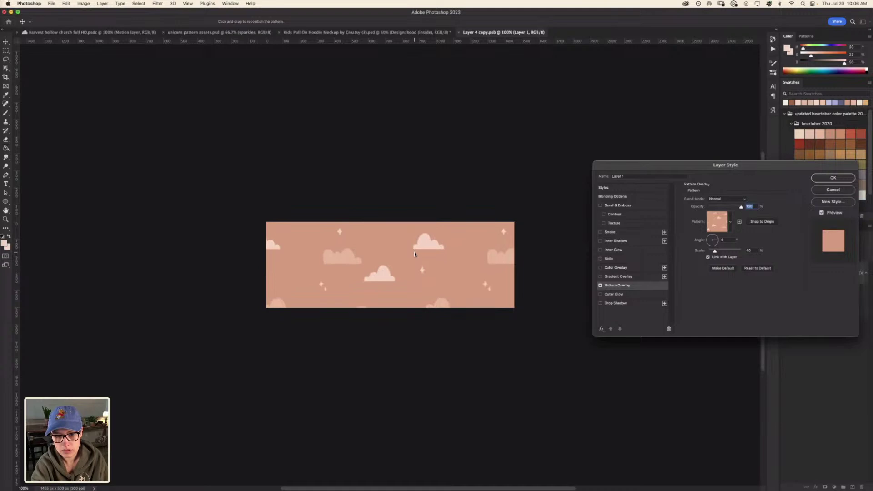
{"action": "left_click", "coordinate": [815, 181]}
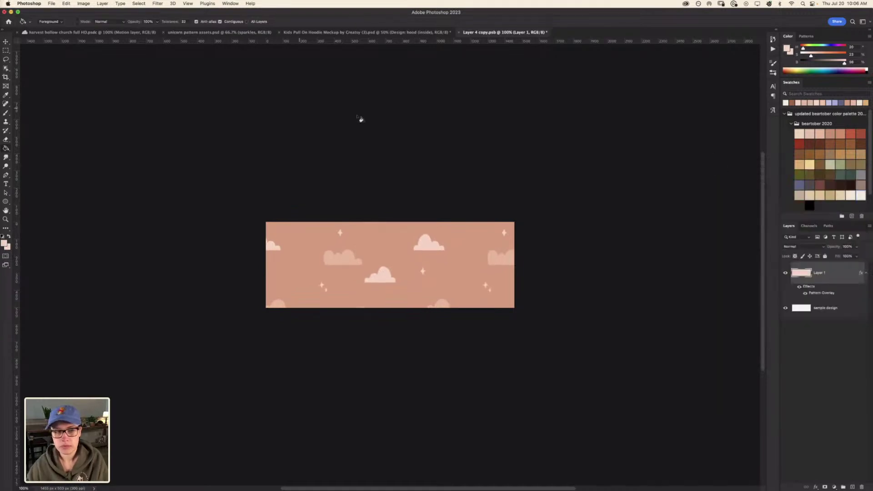
{"action": "left_click", "coordinate": [52, 3]}
{"action": "left_click", "coordinate": [64, 73]}
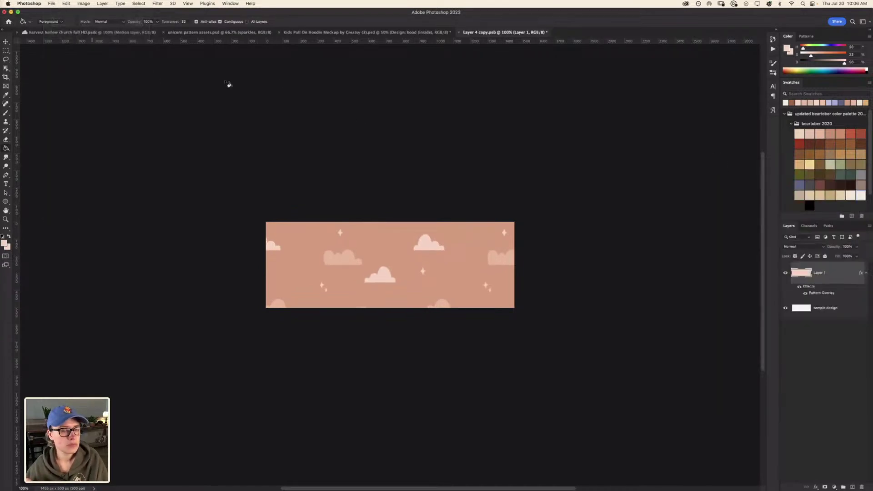
- Return to the hoodie mockup and set the inside hood's solid color fill to the off-white #f3ebe0
{"action": "left_click", "coordinate": [330, 36]}
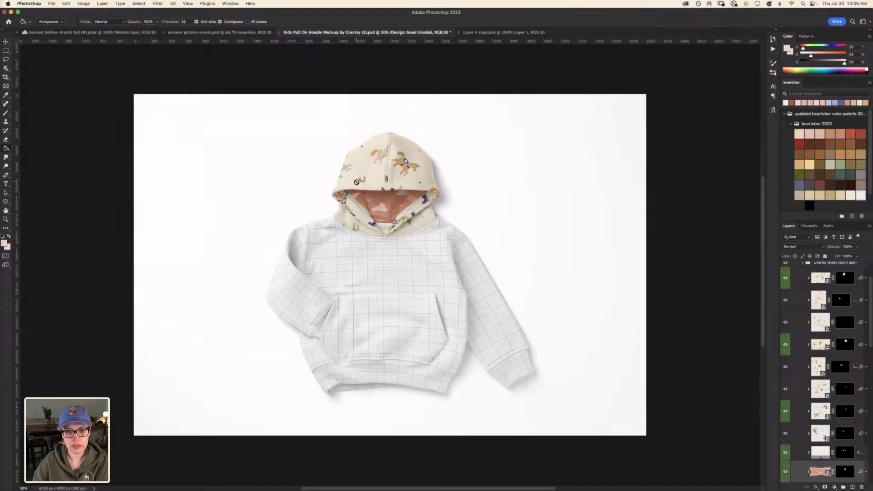
{"action": "scroll", "coordinate": [357, 181], "scroll_direction": "up", "scroll_amount": 2}
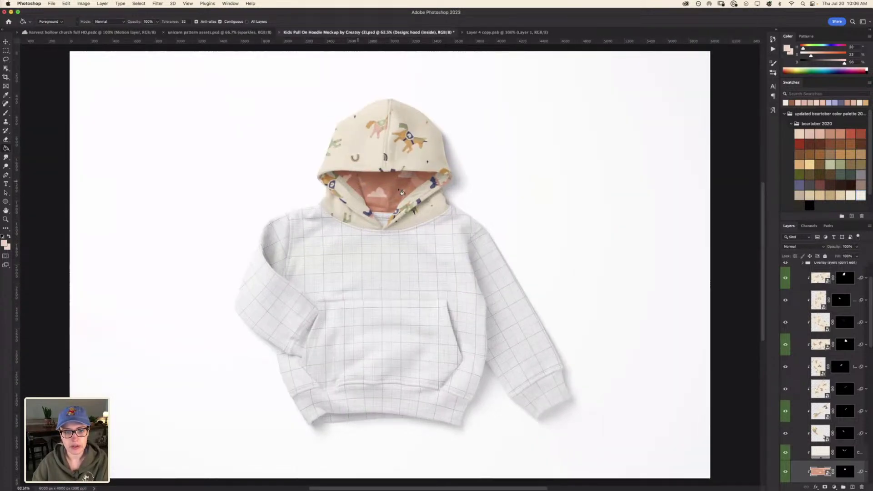
{"action": "scroll", "coordinate": [404, 182], "scroll_direction": "up", "scroll_amount": 4}
{"action": "scroll", "coordinate": [371, 185], "scroll_direction": "down", "scroll_amount": 2}
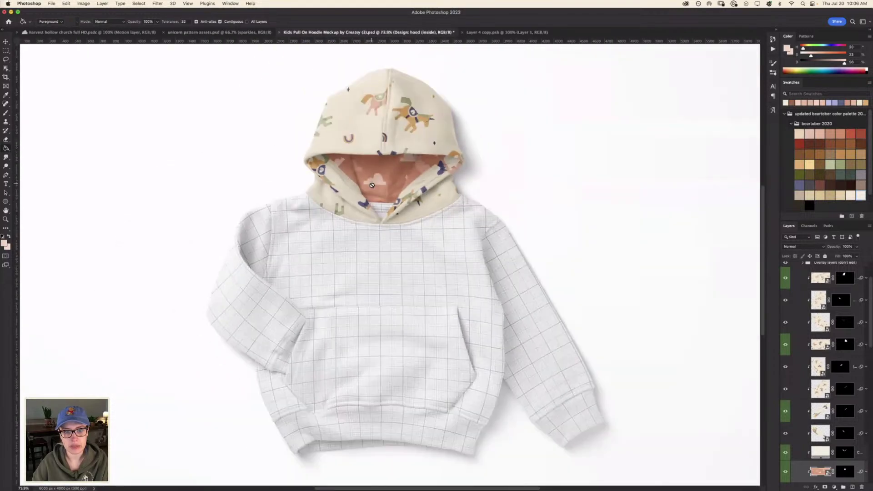
{"action": "scroll", "coordinate": [304, 182], "scroll_direction": "down", "scroll_amount": 2}
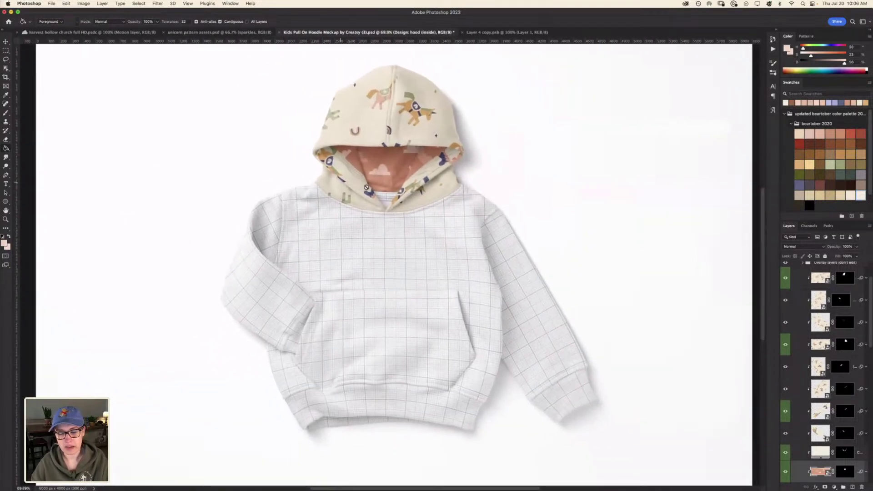
{"action": "scroll", "coordinate": [872, 335], "scroll_direction": "down", "scroll_amount": 5}
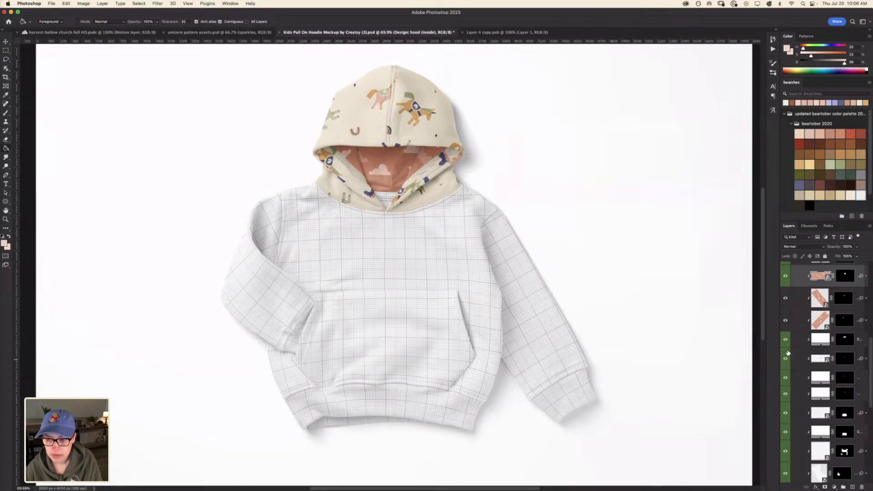
{"action": "left_click", "coordinate": [821, 340]}
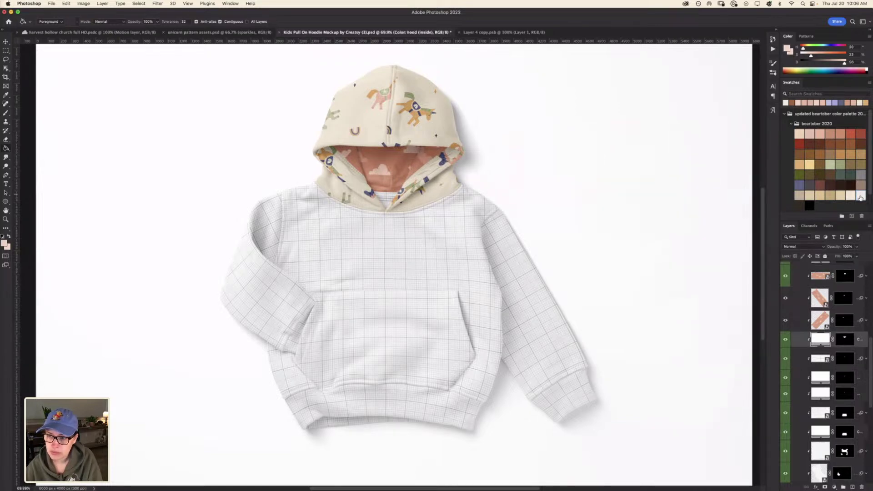
{"action": "left_click", "coordinate": [861, 195]}
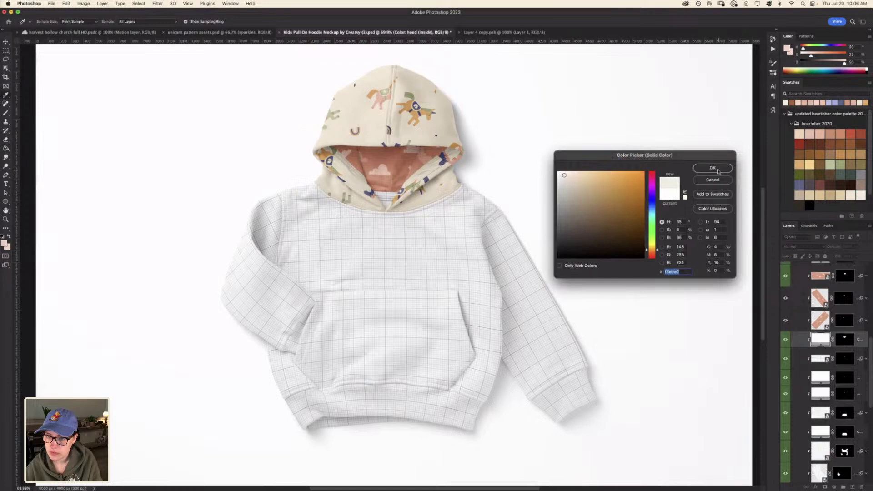
{"action": "key", "text": "Return"}
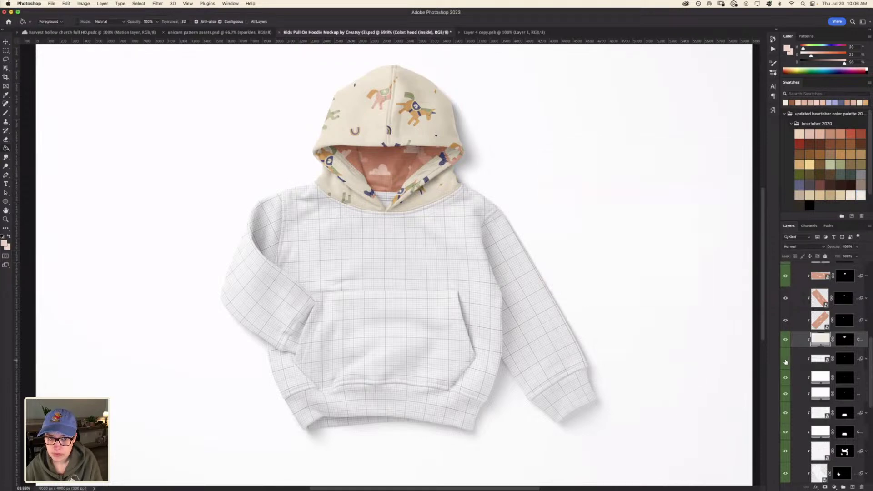
- Open the twill tape design's smart object and fill a new layer with sage green from the beartober palette
{"action": "left_click", "coordinate": [785, 361]}
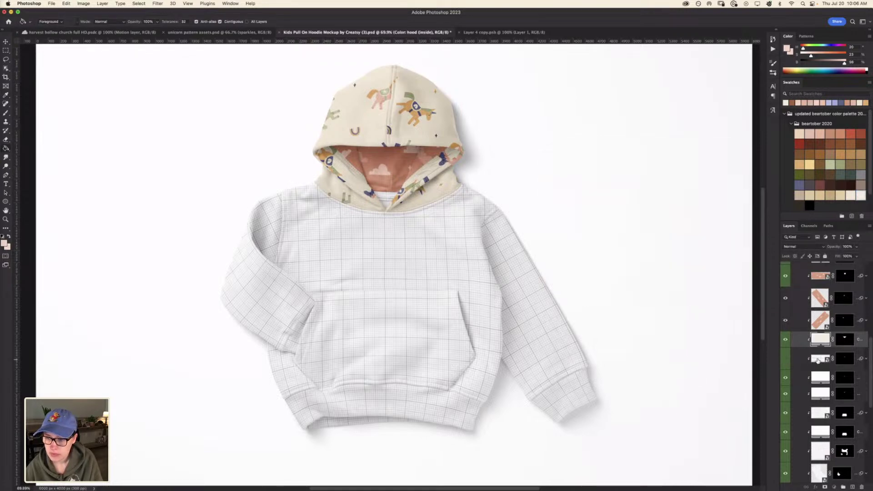
{"action": "left_click", "coordinate": [816, 359]}
{"action": "double_click", "coordinate": [816, 360]}
{"action": "left_click", "coordinate": [852, 487]}
{"action": "left_click", "coordinate": [831, 165]}
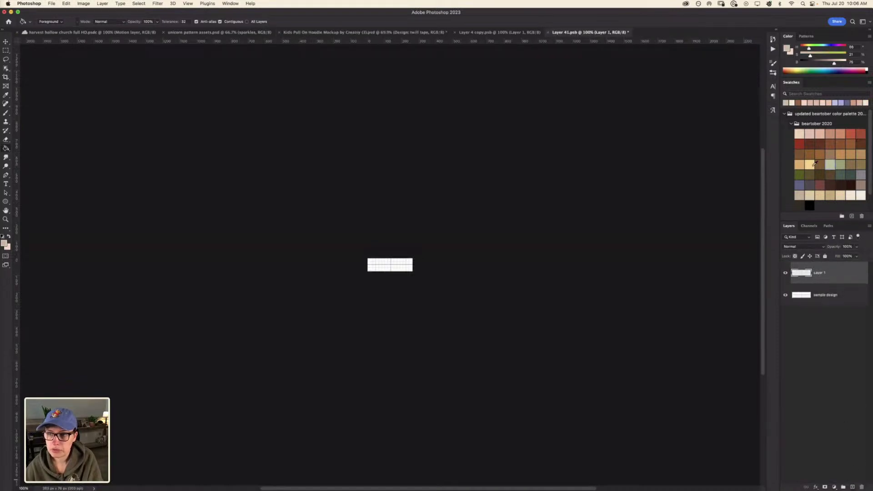
{"action": "left_click", "coordinate": [404, 270]}
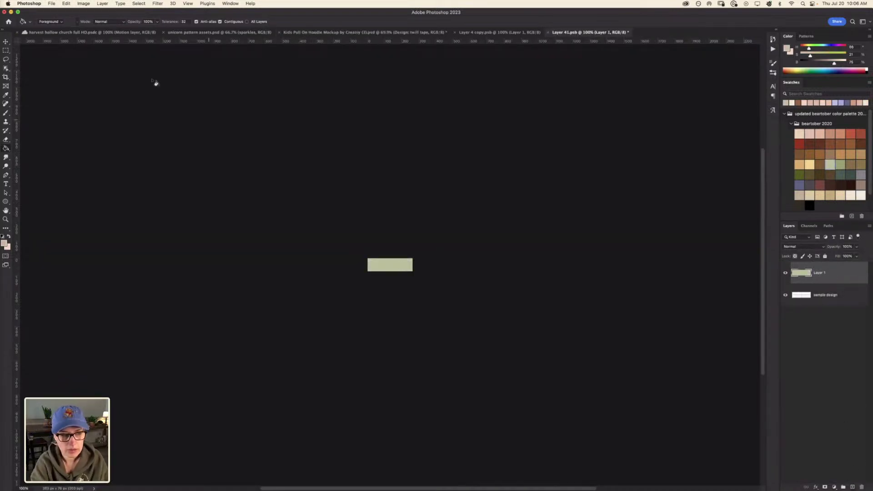
- Save the green twill tape design and return to the hoodie mockup
{"action": "left_click", "coordinate": [52, 6]}
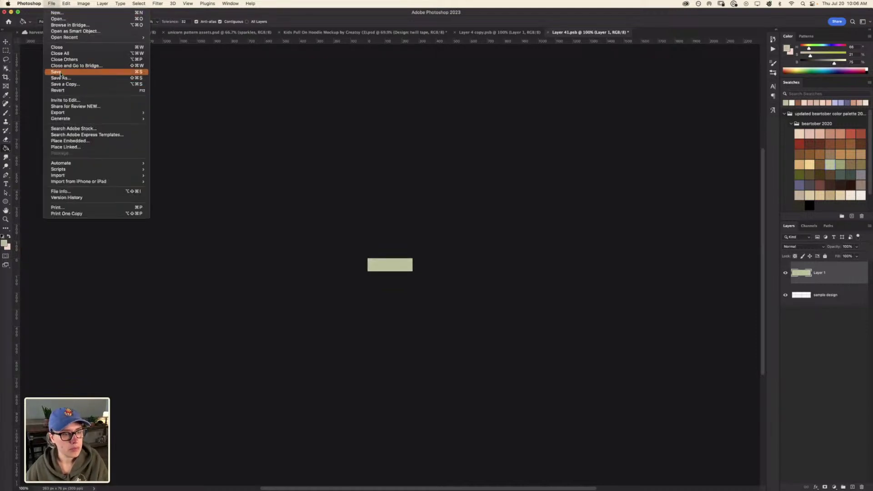
{"action": "left_click", "coordinate": [91, 72]}
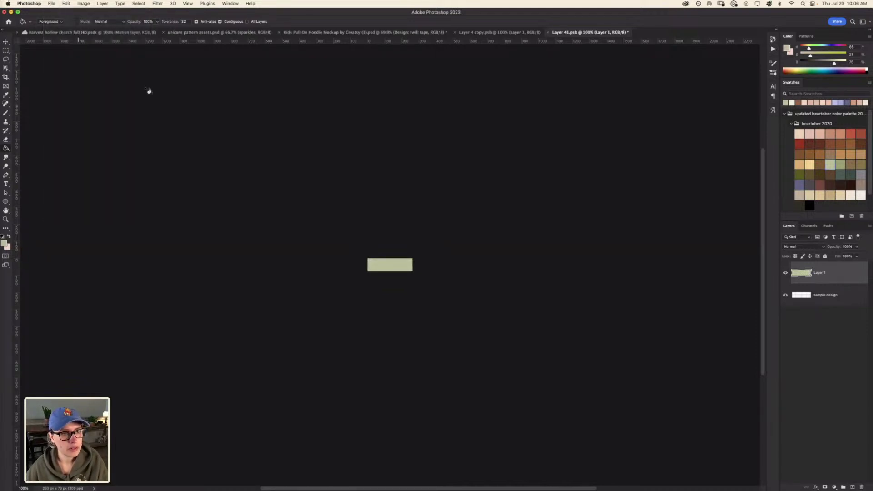
{"action": "left_click", "coordinate": [358, 33]}
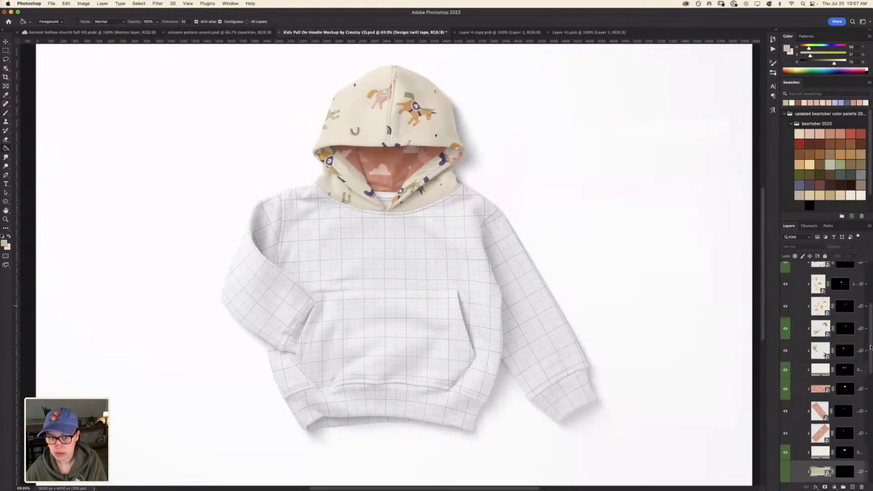
- Check the open cloud and twill tape design files and whether the twill tape file is saved, ending on the mockup
{"action": "scroll", "coordinate": [871, 347], "scroll_direction": "down", "scroll_amount": 3}
{"action": "left_click", "coordinate": [484, 33]}
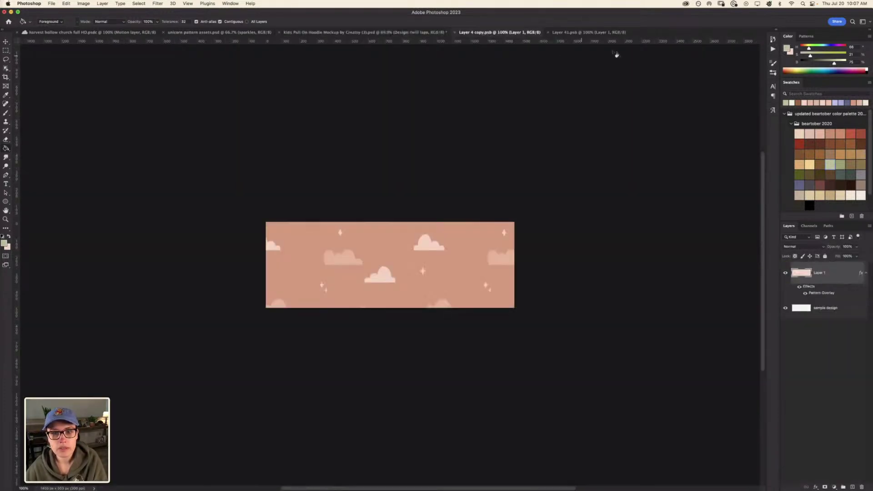
{"action": "left_click", "coordinate": [584, 33]}
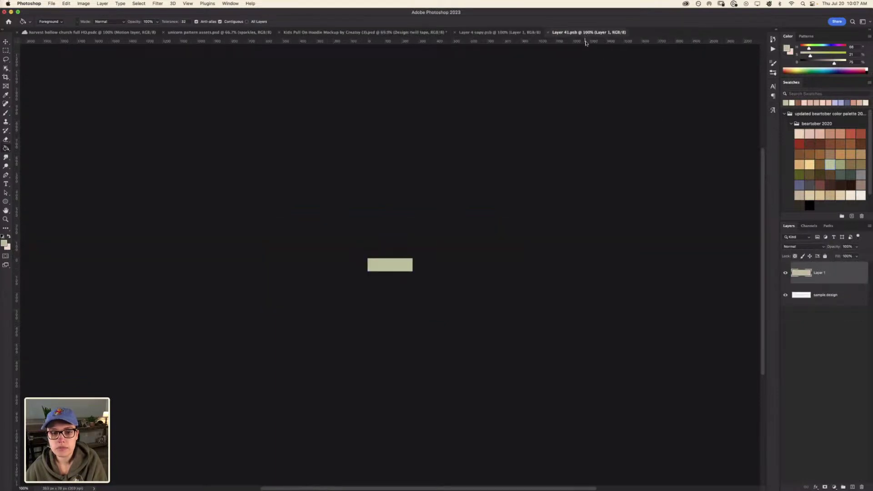
{"action": "left_click", "coordinate": [51, 3]}
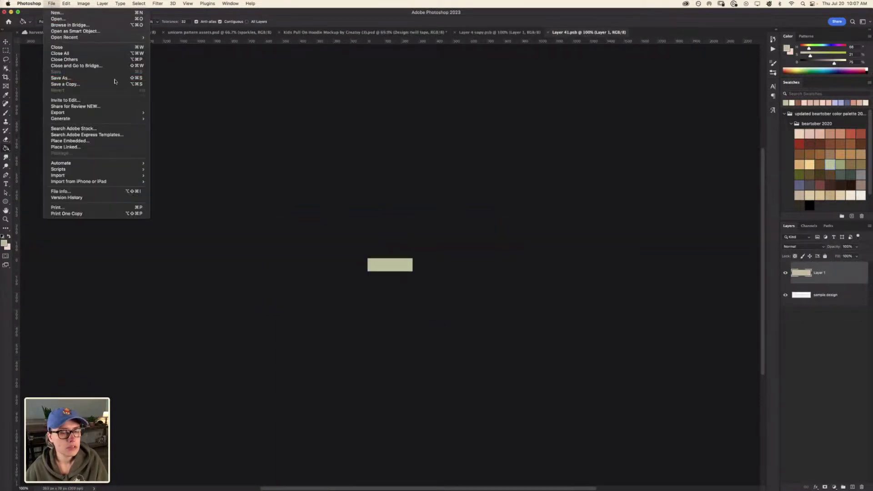
{"action": "left_click", "coordinate": [350, 70]}
{"action": "left_click", "coordinate": [337, 33]}
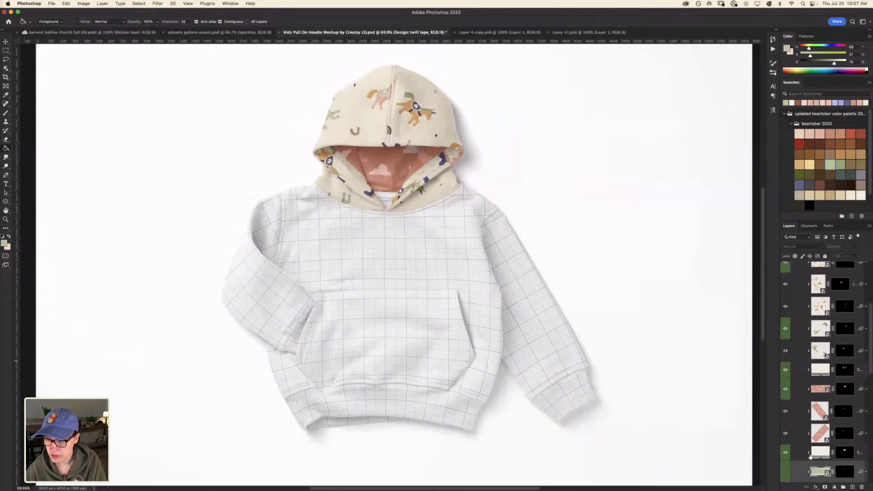
{"action": "left_click", "coordinate": [816, 453]}
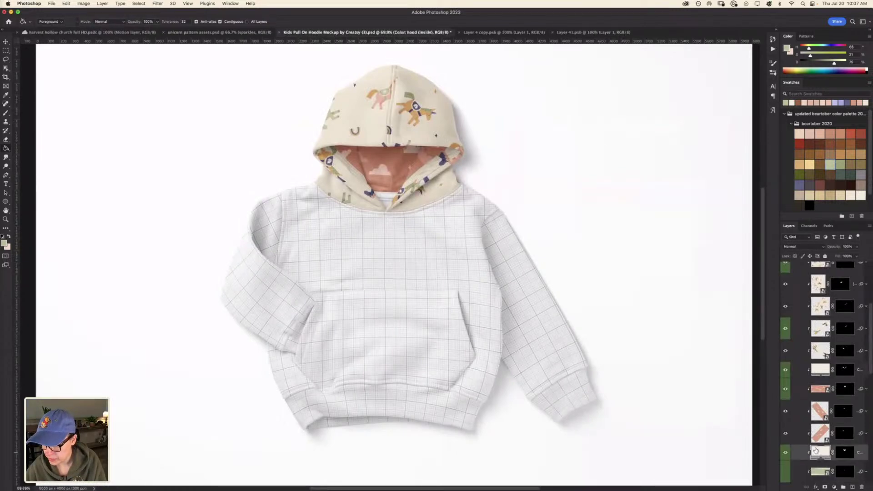
{"action": "double_click", "coordinate": [816, 451]}
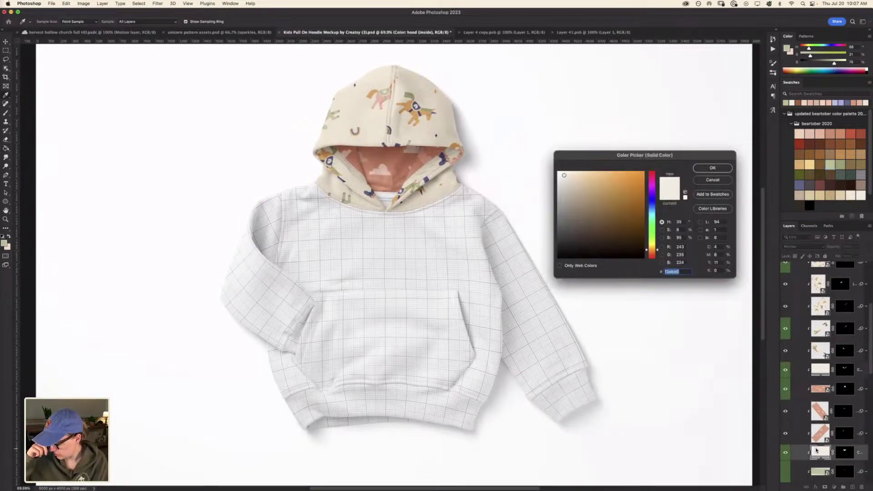
{"action": "left_click", "coordinate": [708, 181]}
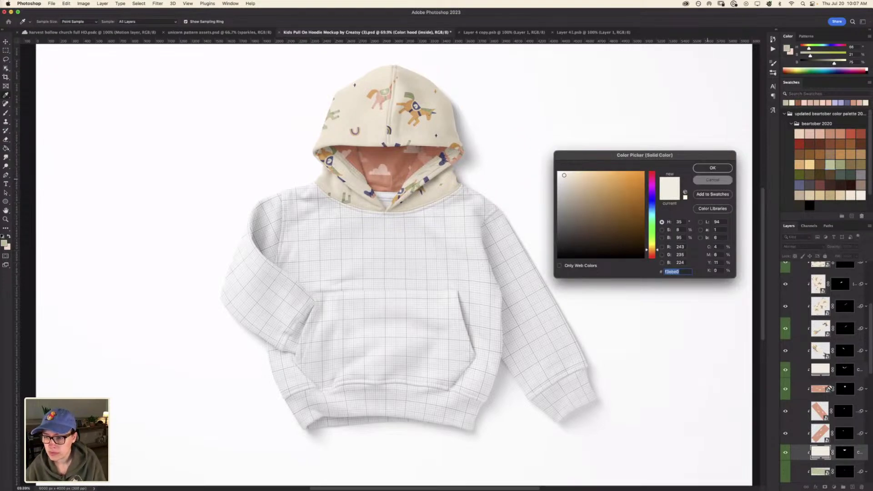
- Toggle the visibility of the mockup layers to identify the hoodie's front design and open its smart object
{"action": "scroll", "coordinate": [866, 421], "scroll_direction": "down", "scroll_amount": 5}
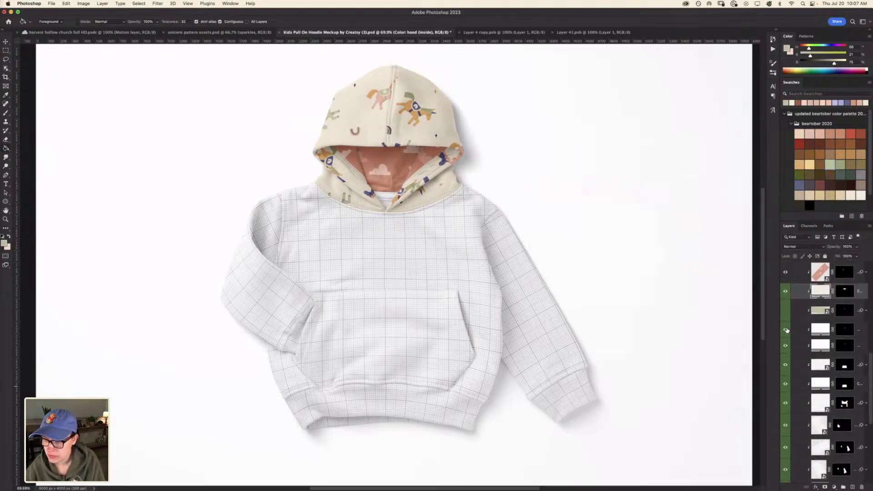
{"action": "left_click", "coordinate": [784, 366]}
{"action": "left_click", "coordinate": [786, 371]}
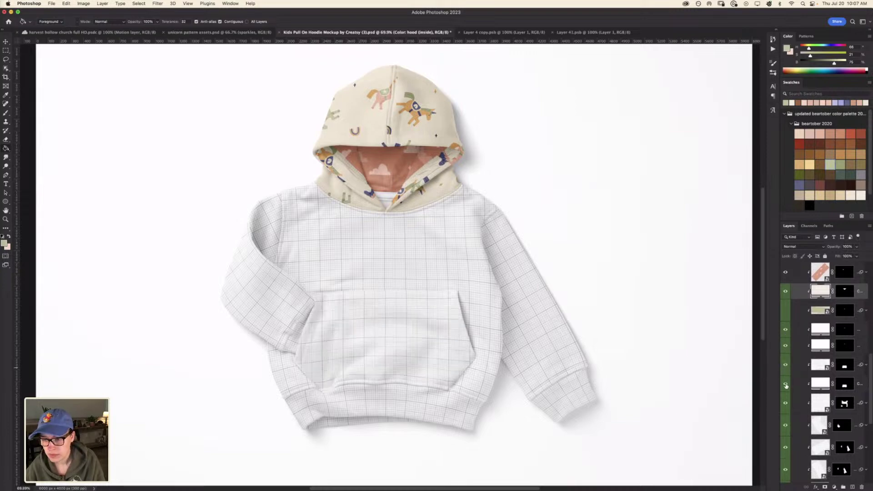
{"action": "left_click", "coordinate": [785, 404]}
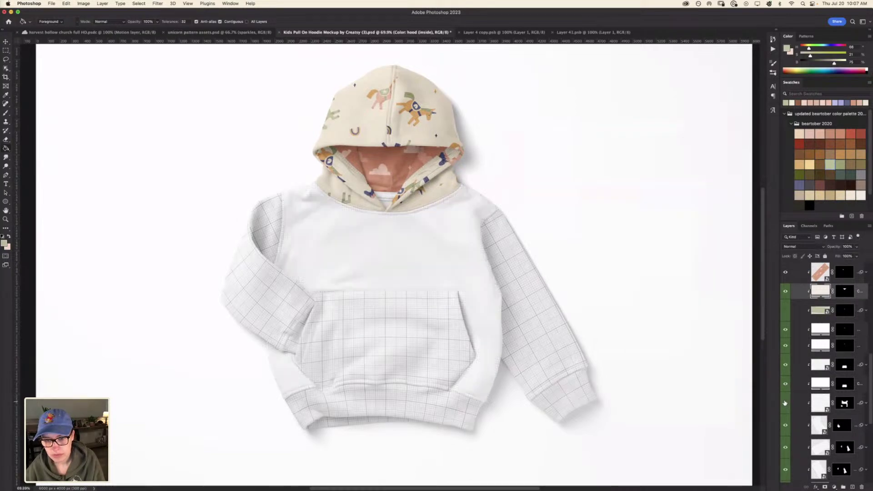
{"action": "double_click", "coordinate": [821, 403]}
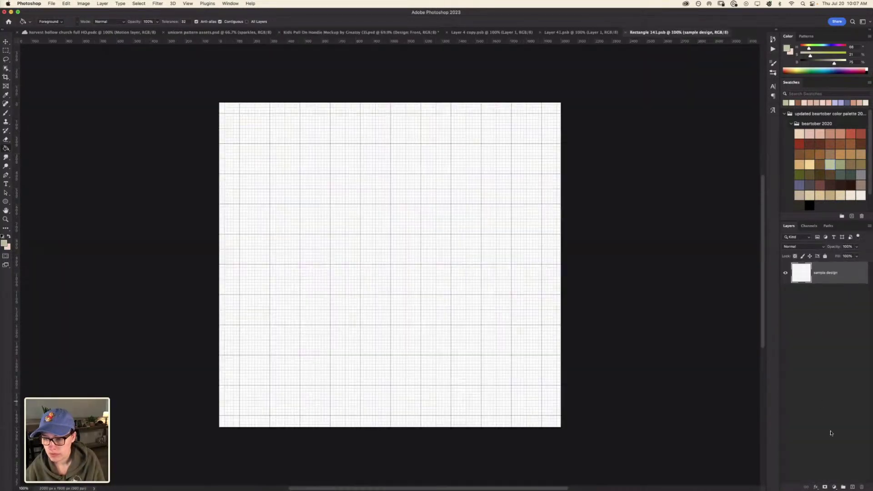
- Add a new filled layer to the front design and apply the unicorn pattern to it as a Pattern Overlay
{"action": "left_click", "coordinate": [852, 486]}
{"action": "left_click", "coordinate": [434, 229]}
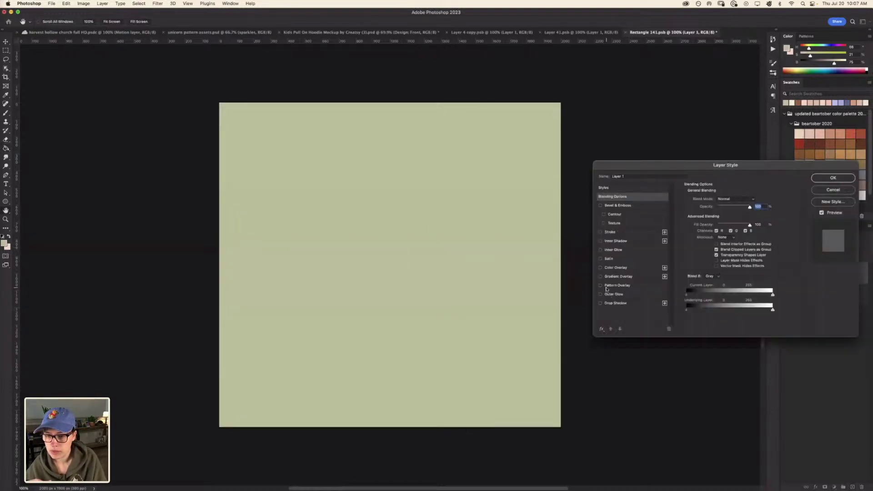
{"action": "left_click", "coordinate": [614, 285]}
{"action": "left_click", "coordinate": [730, 223]}
{"action": "scroll", "coordinate": [747, 285], "scroll_direction": "up", "scroll_amount": 5}
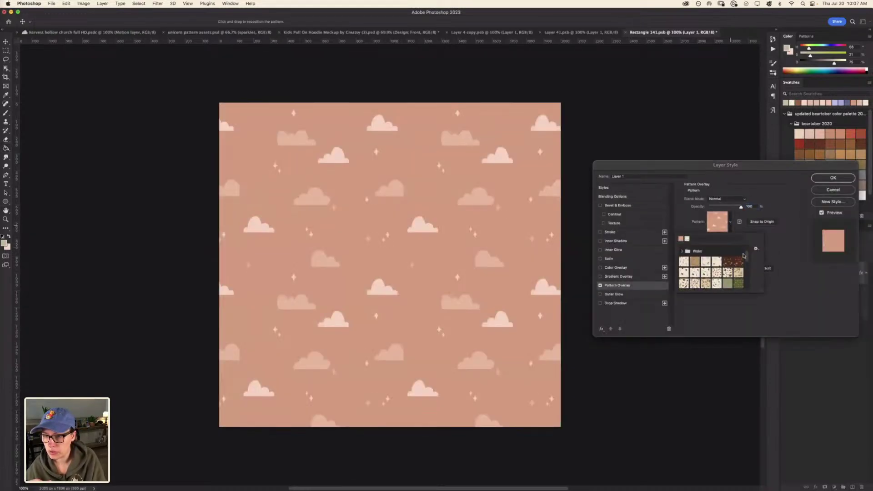
{"action": "left_click", "coordinate": [705, 259]}
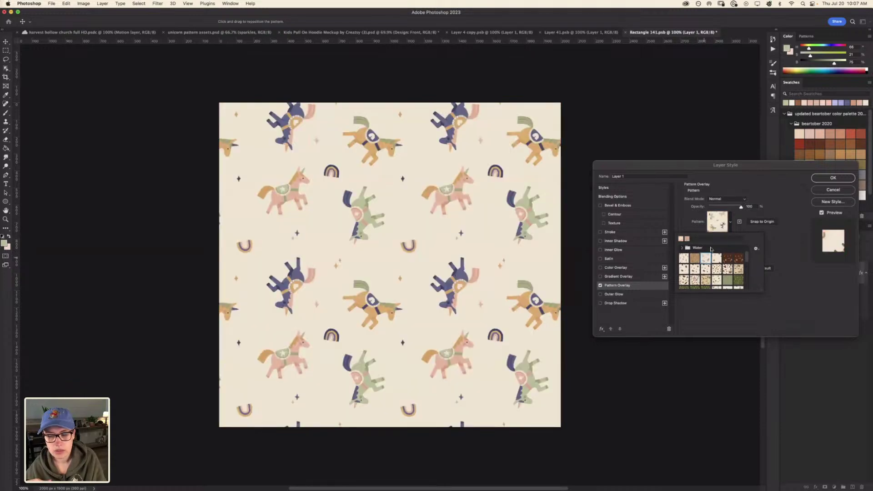
{"action": "left_click", "coordinate": [814, 177]}
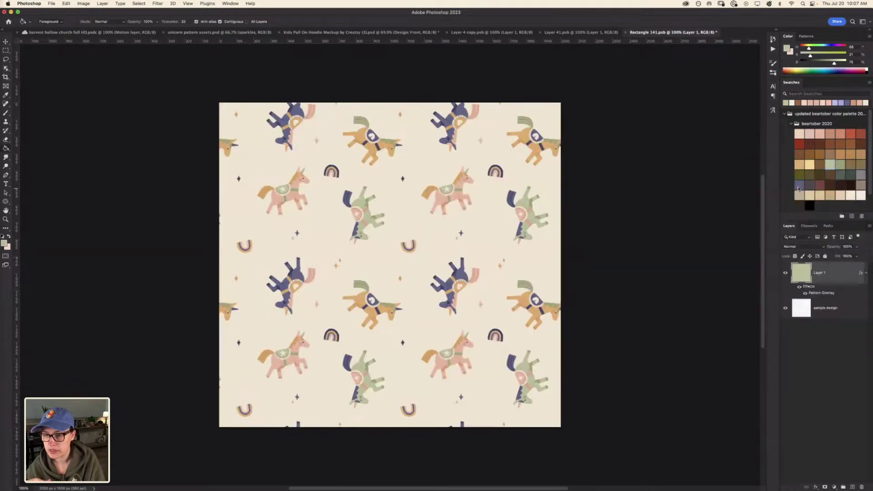
- Save the unicorn front design and make the twill tape design layer visible in the hoodie mockup
{"action": "left_click", "coordinate": [51, 4]}
{"action": "left_click", "coordinate": [57, 72]}
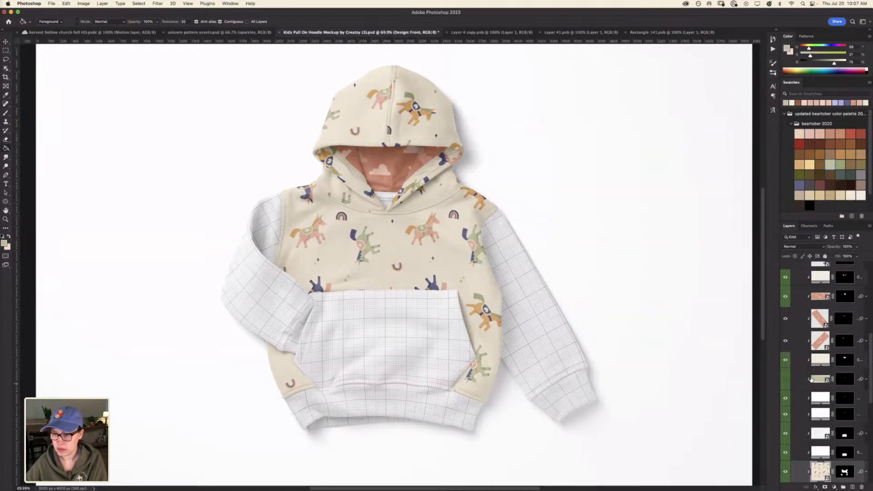
{"action": "left_click", "coordinate": [785, 379]}
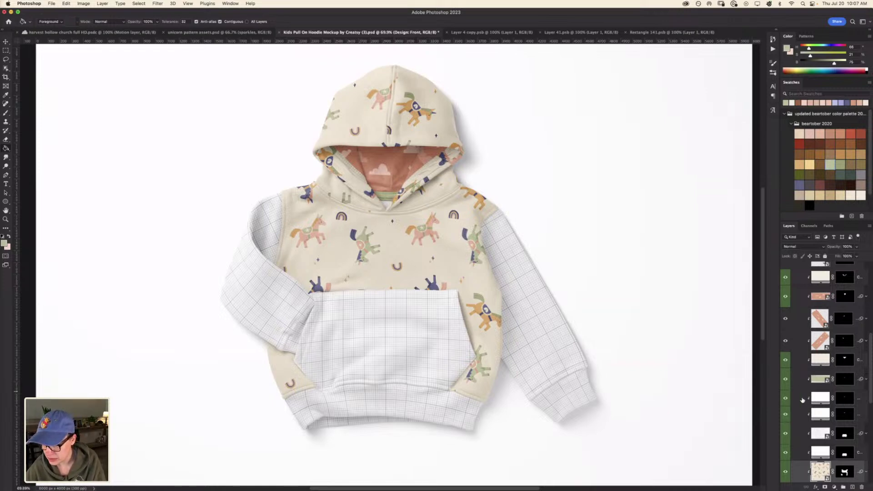
- Set the twill tape's solid color fill to the beige #ebdfcc, sampled from the hoodie front's background
{"action": "left_click", "coordinate": [818, 398]}
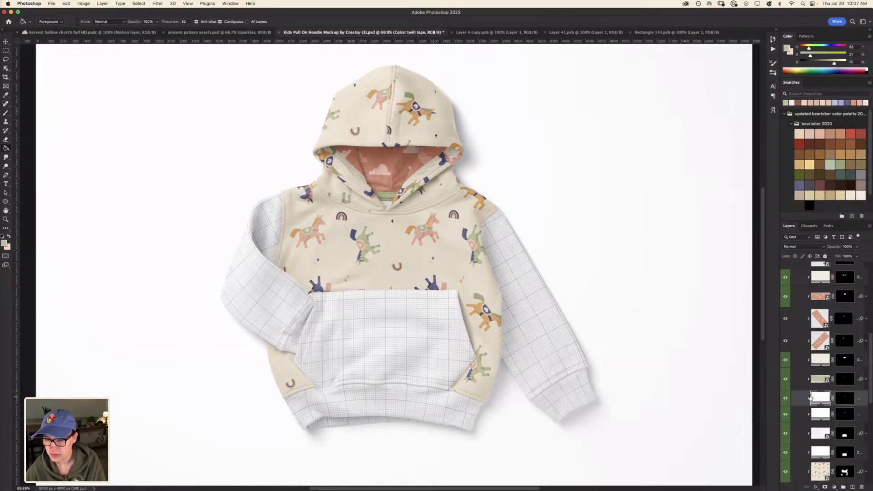
{"action": "double_click", "coordinate": [818, 399]}
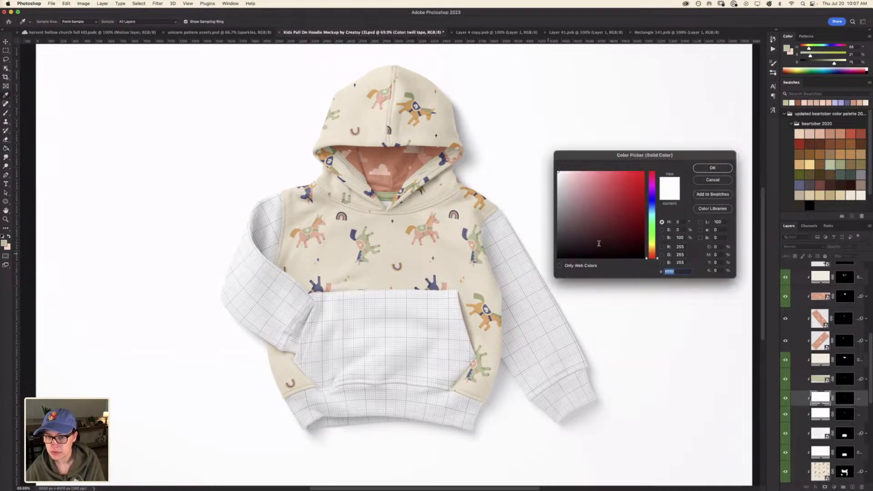
{"action": "left_click", "coordinate": [458, 255]}
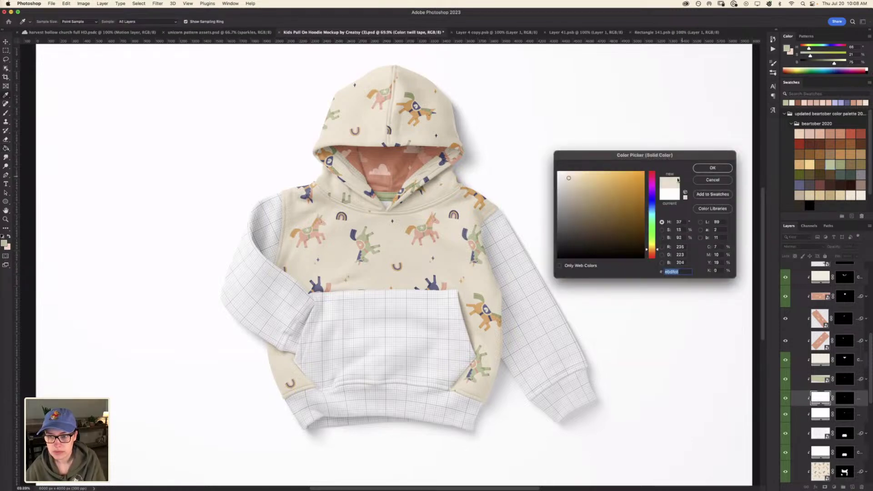
{"action": "left_click", "coordinate": [707, 169]}
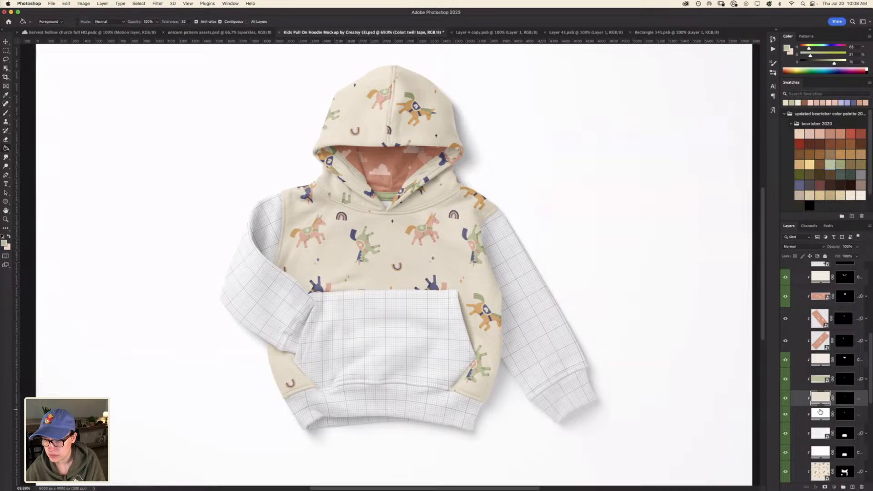
- Set the inside color layer's solid fill to a beige sampled from the background of the hoodie's front
{"action": "left_click", "coordinate": [820, 412]}
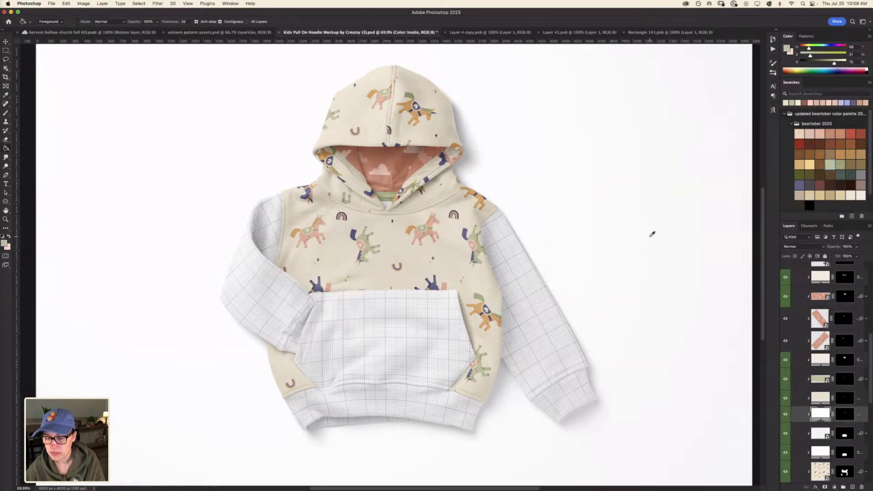
{"action": "left_click", "coordinate": [444, 251]}
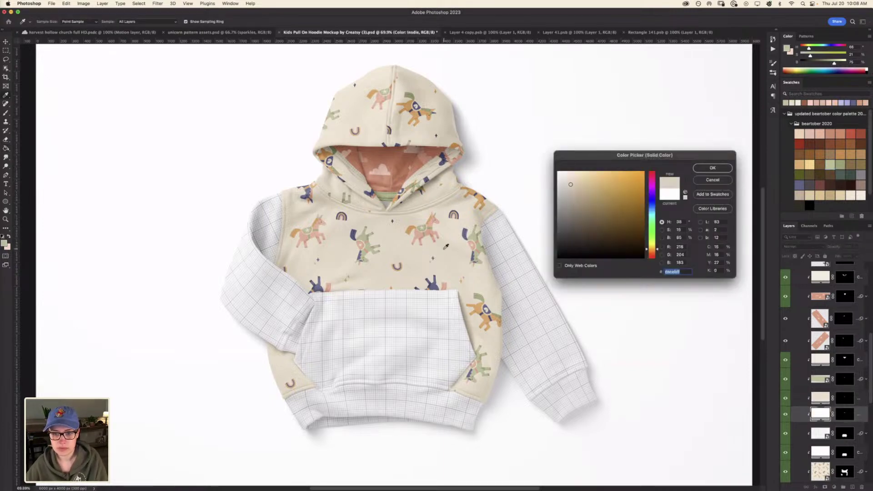
{"action": "left_click", "coordinate": [703, 168]}
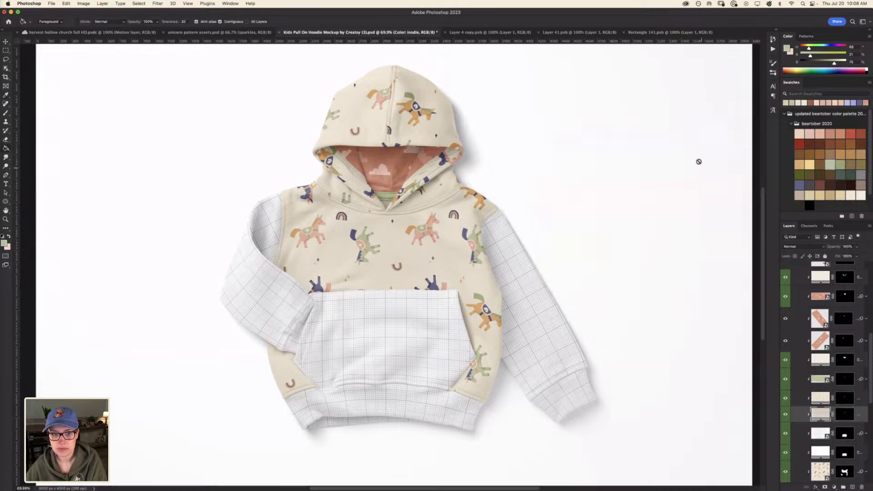
{"action": "key", "text": "g"}
- Quit InDesign without saving the changes to the portfolio presentation
{"action": "mouse_move", "coordinate": [413, 490]}
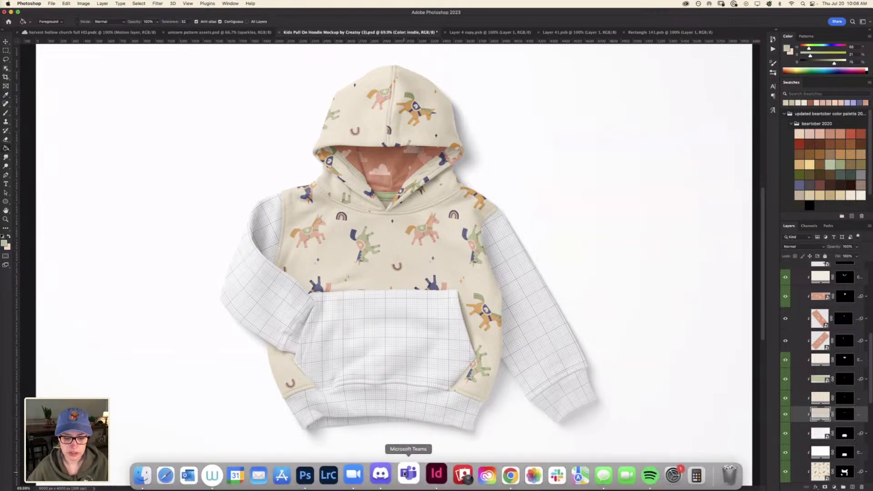
{"action": "right_click", "coordinate": [430, 474]}
{"action": "left_click", "coordinate": [427, 446]}
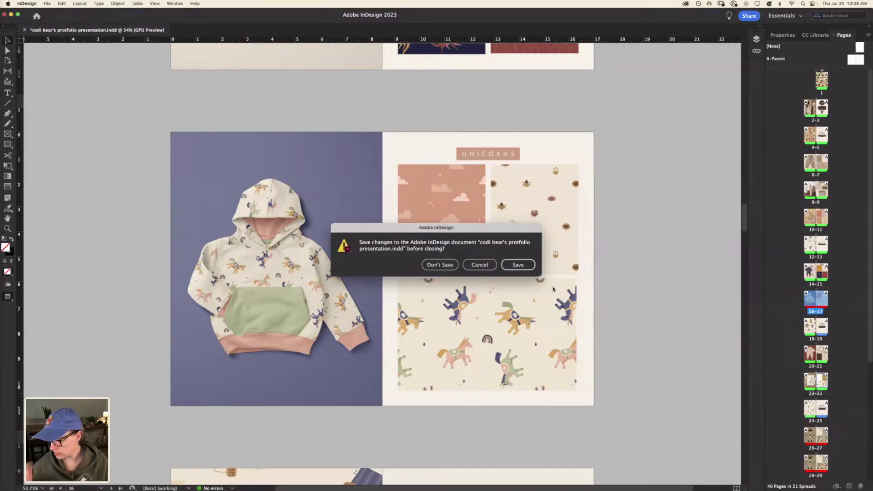
{"action": "left_click", "coordinate": [428, 264]}
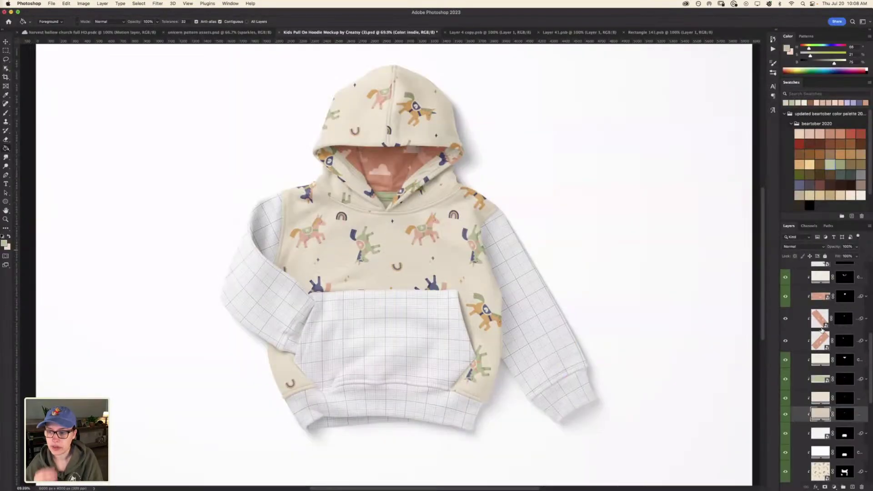
- Set the pocket color layer's solid fill to the sage green swatch from the beartober 2020 palette
{"action": "left_click_drag", "start_coordinate": [867, 377], "coordinate": [867, 421]}
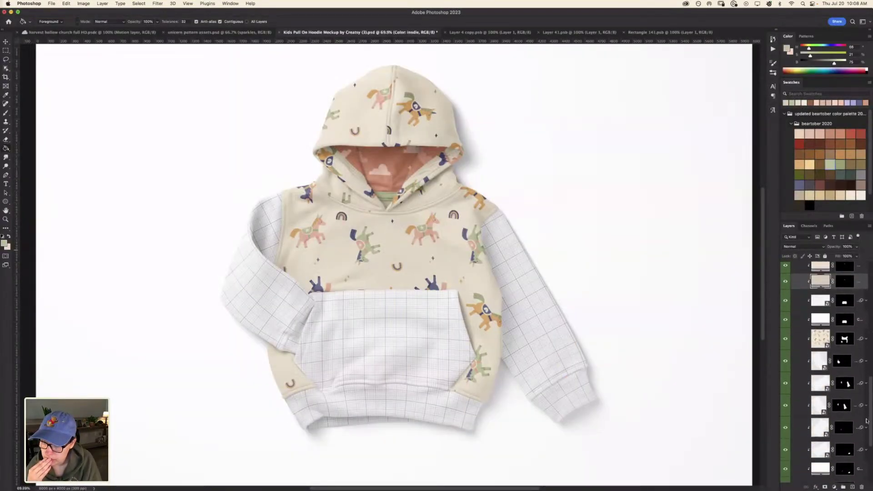
{"action": "left_click", "coordinate": [820, 321]}
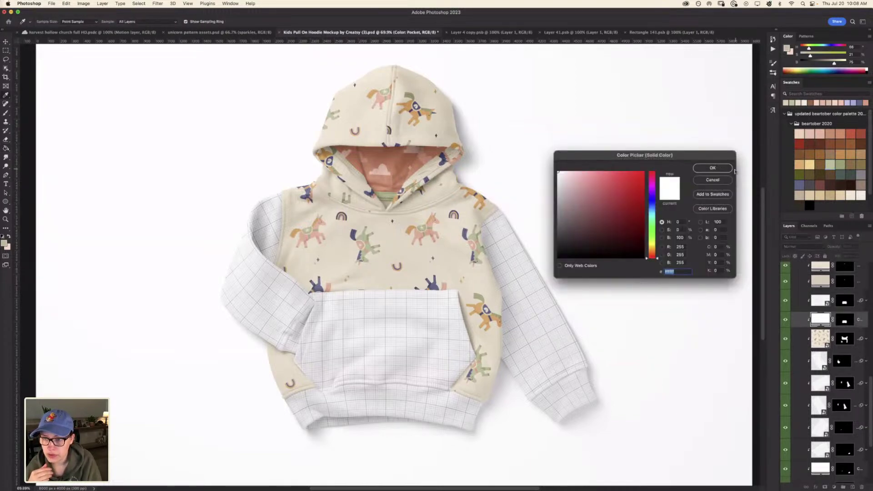
{"action": "left_click", "coordinate": [828, 165]}
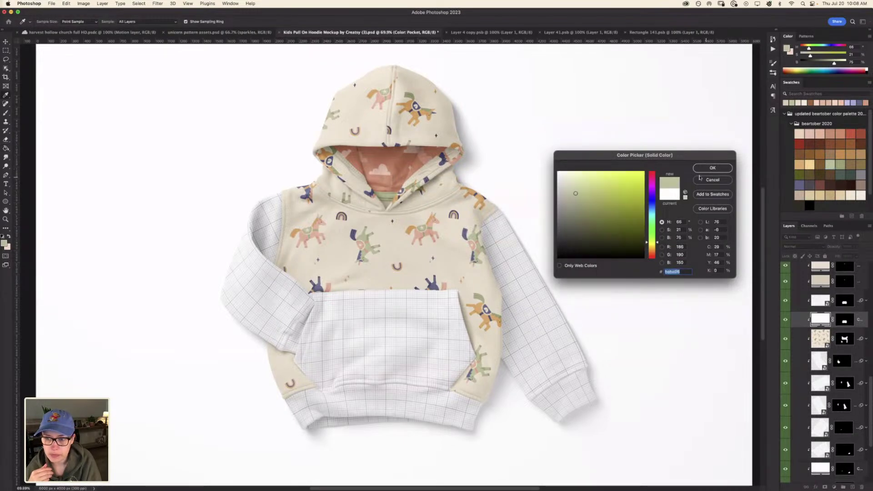
{"action": "key", "text": "Return"}
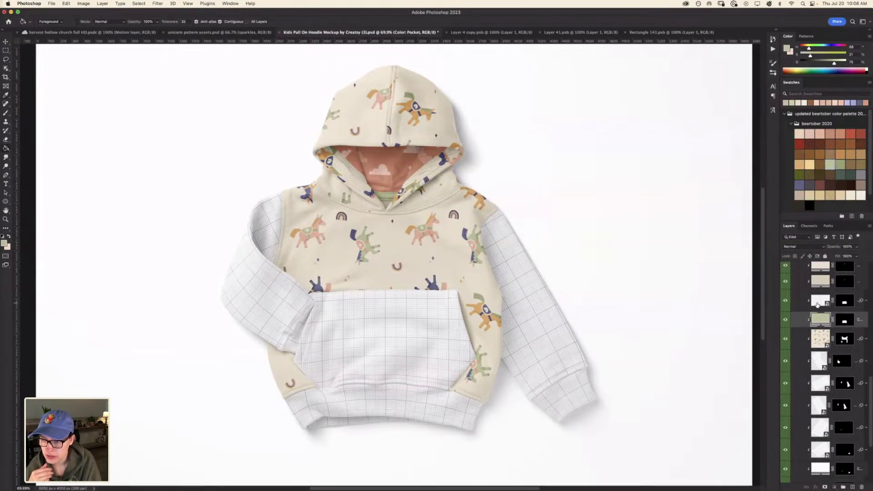
- Open the pocket design's smart object and add a new layer filled with the sage green foreground color
{"action": "double_click", "coordinate": [817, 304]}
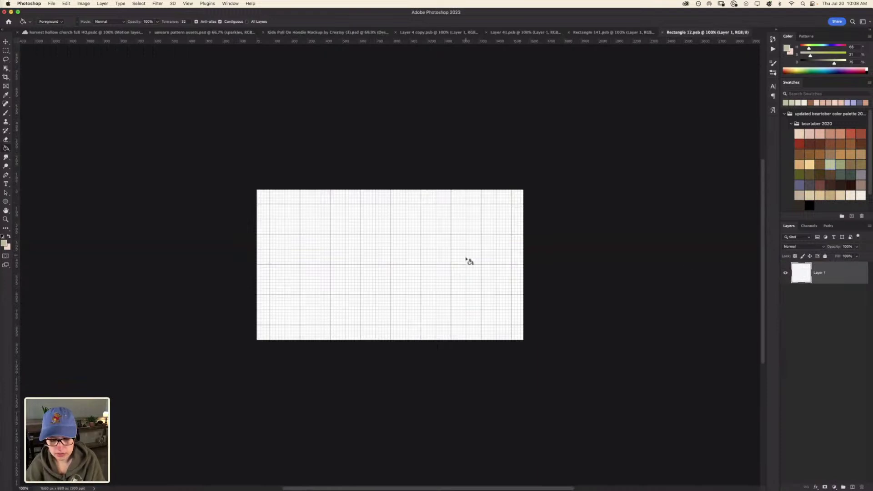
{"action": "left_click", "coordinate": [448, 273]}
{"action": "key", "text": "super+z"}
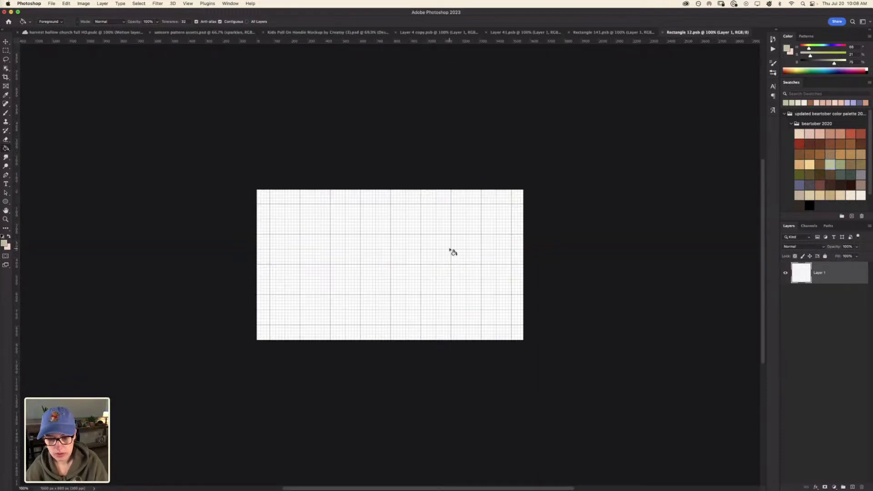
{"action": "left_click", "coordinate": [853, 487]}
{"action": "left_click", "coordinate": [456, 280]}
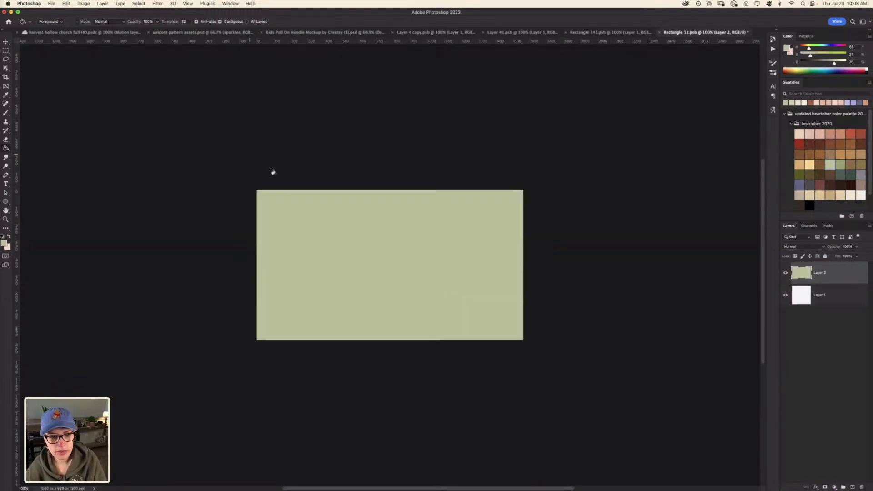
- Save the green pocket design and close the open smart object documents to return to the hoodie mockup
{"action": "left_click", "coordinate": [52, 4]}
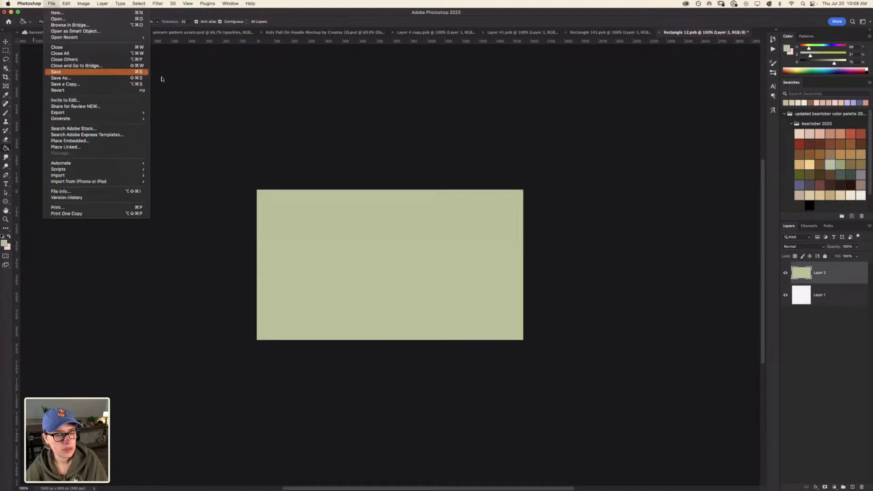
{"action": "left_click", "coordinate": [62, 70]}
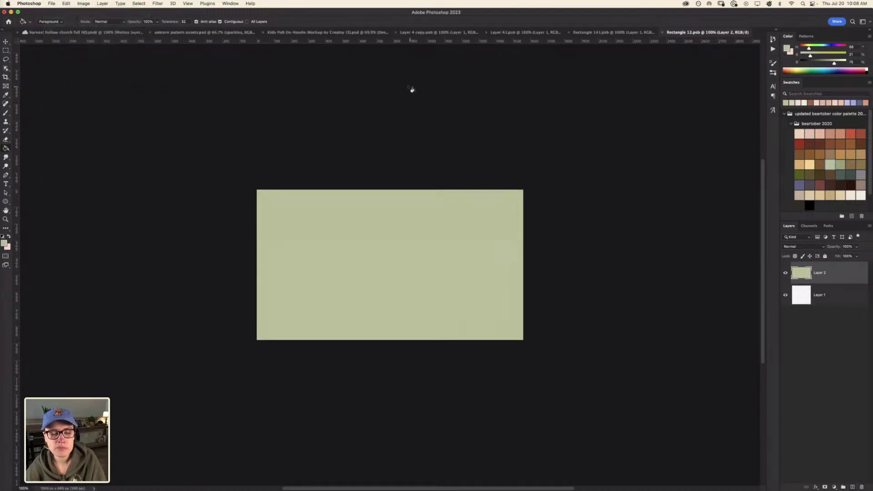
{"action": "left_click", "coordinate": [449, 33]}
{"action": "left_click", "coordinate": [450, 33]}
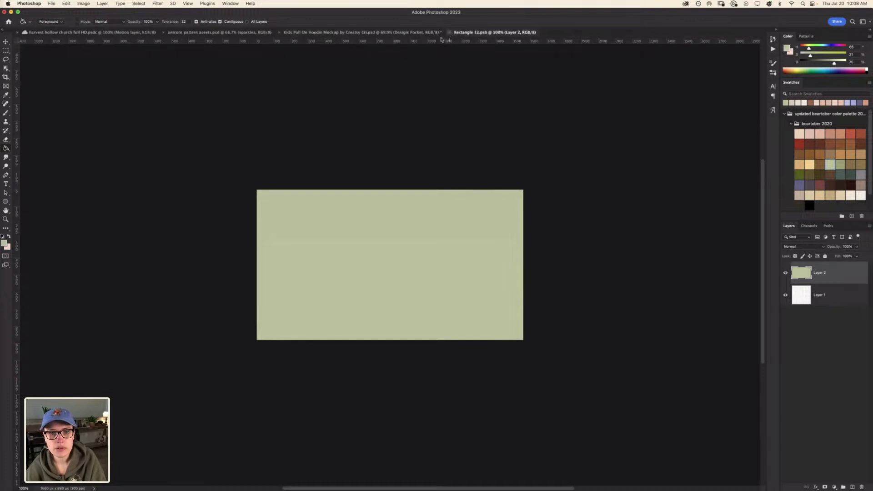
{"action": "key", "text": "super+w"}
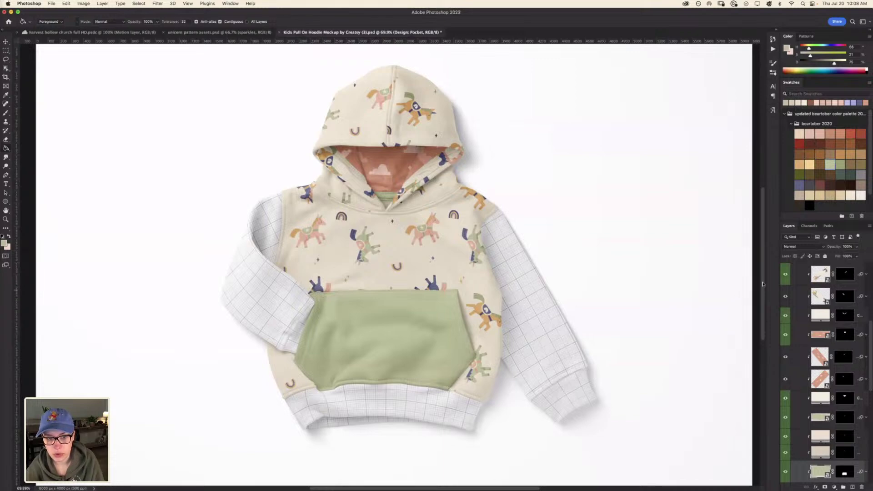
- Open the smart object of the Sleeve Right Back design and add a new layer filled with sage green
{"action": "scroll", "coordinate": [871, 364], "scroll_direction": "down", "scroll_amount": 5}
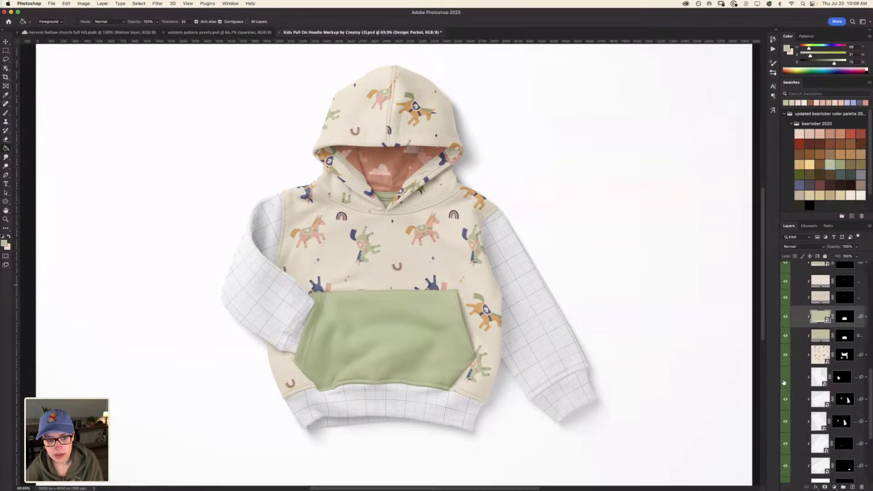
{"action": "double_click", "coordinate": [817, 377]}
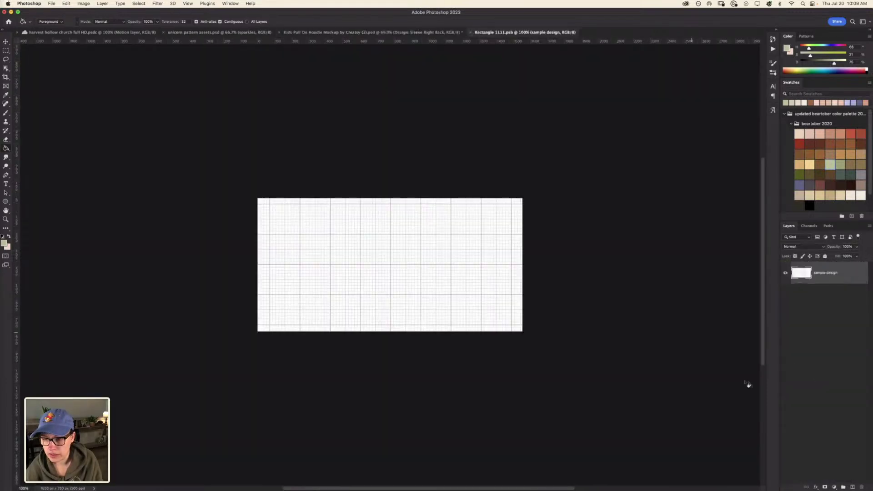
{"action": "left_click", "coordinate": [853, 487]}
{"action": "left_click", "coordinate": [427, 245]}
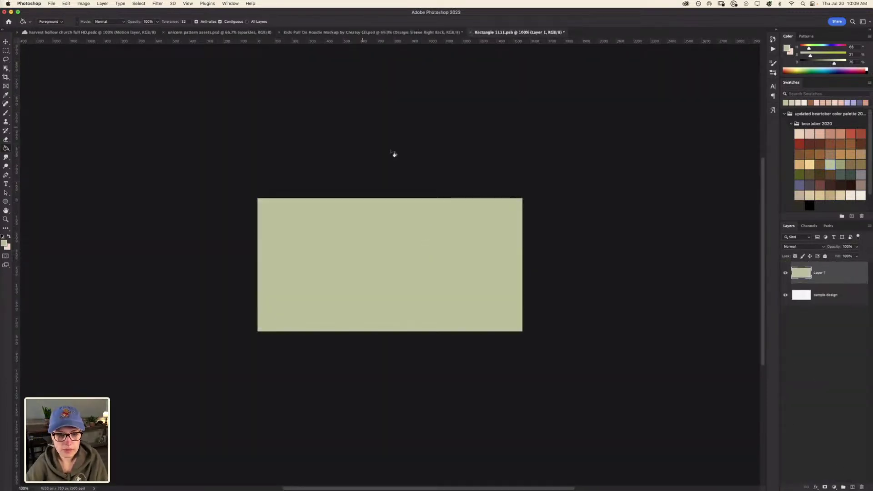
- Apply the unicorn pattern to the back right sleeve's new layer as a Pattern Overlay and reposition the motifs
{"action": "double_click", "coordinate": [842, 280]}
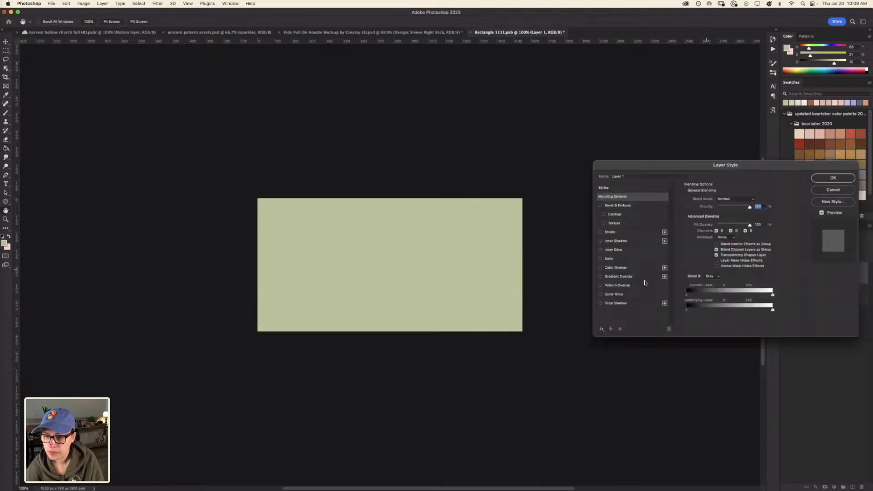
{"action": "left_click", "coordinate": [618, 285]}
{"action": "left_click_drag", "start_coordinate": [432, 255], "coordinate": [374, 317]}
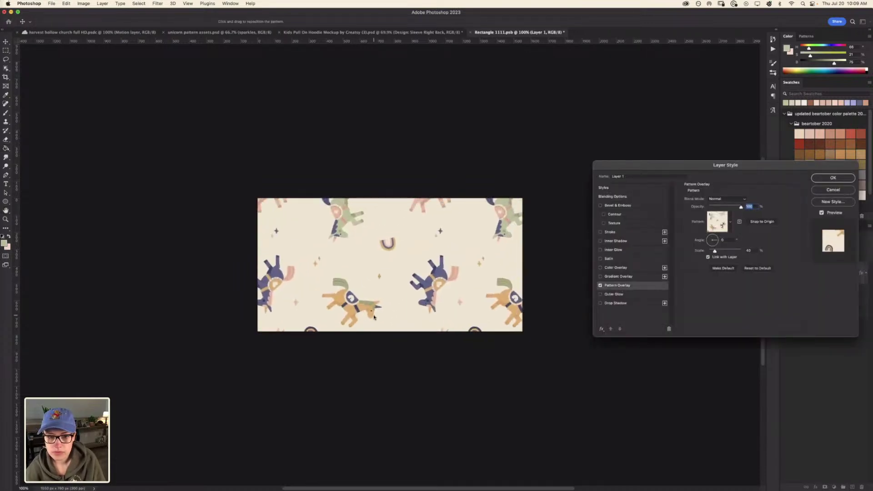
{"action": "left_click", "coordinate": [821, 178]}
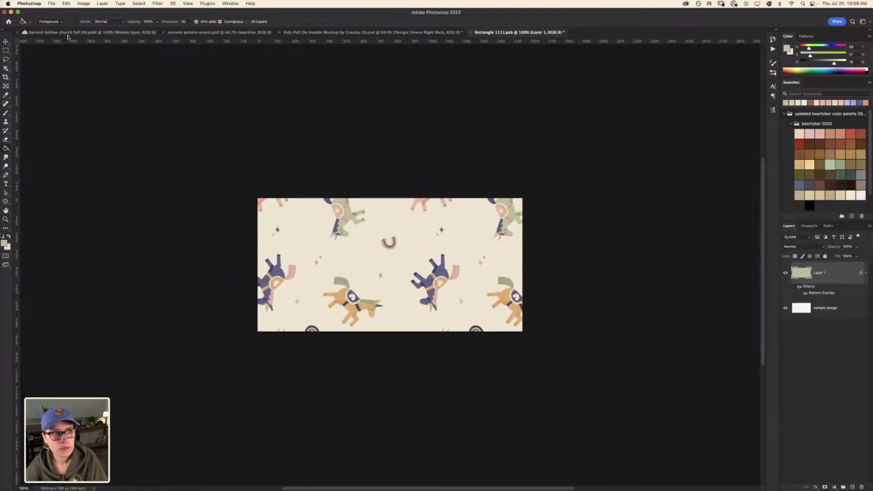
- Save the Sleeve Right Back design and return to the hoodie mockup
{"action": "left_click", "coordinate": [53, 3]}
{"action": "left_click", "coordinate": [59, 72]}
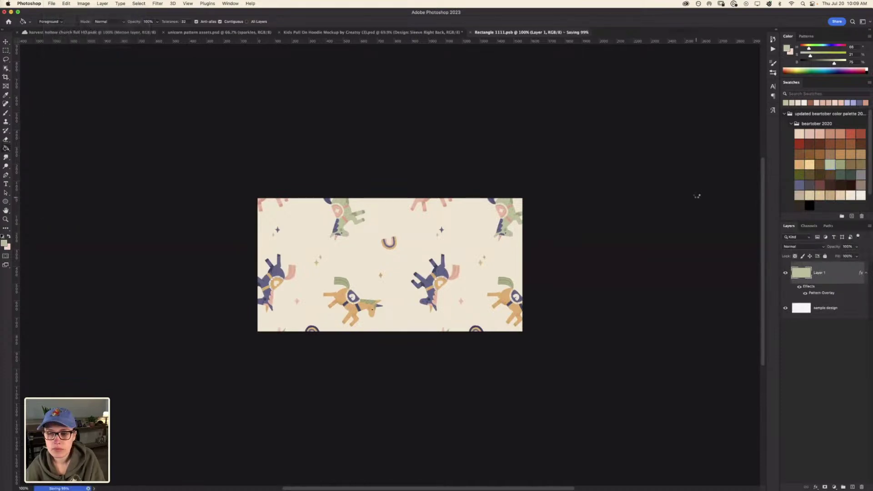
{"action": "left_click", "coordinate": [340, 32]}
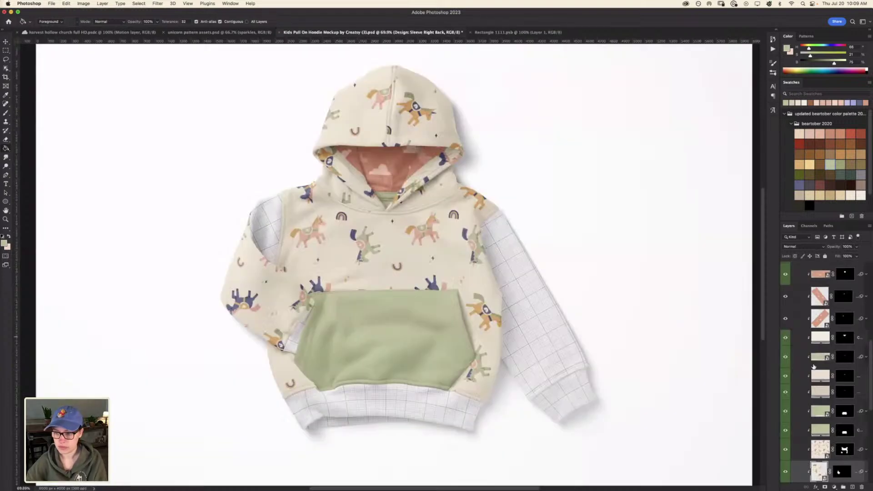
- Toggle the visibility of the Sleeve Right Front design to identify its area and open its smart object
{"action": "left_click_drag", "start_coordinate": [871, 361], "coordinate": [868, 408]}
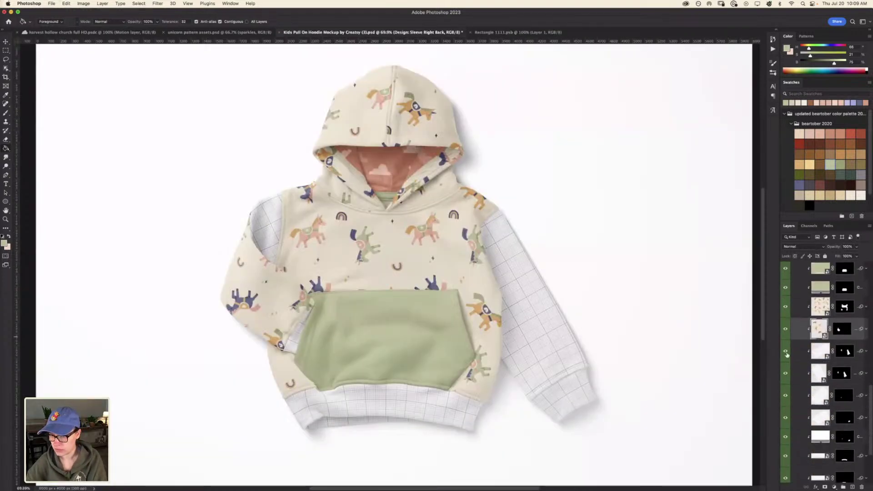
{"action": "left_click", "coordinate": [785, 351]}
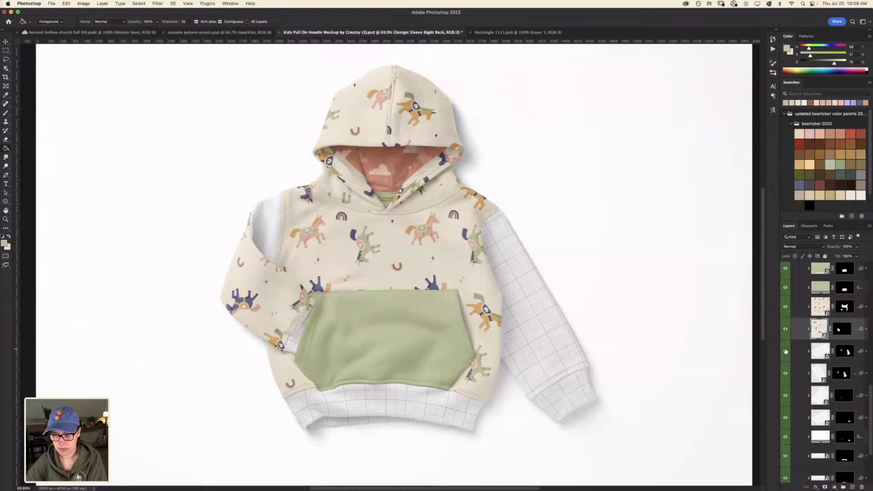
{"action": "left_click", "coordinate": [786, 353]}
{"action": "left_click", "coordinate": [785, 352]}
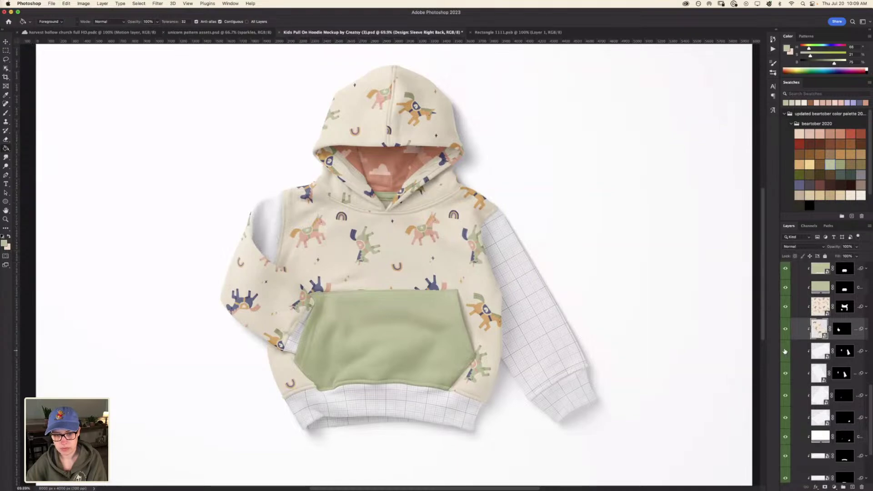
{"action": "left_click", "coordinate": [785, 352]}
{"action": "double_click", "coordinate": [818, 351]}
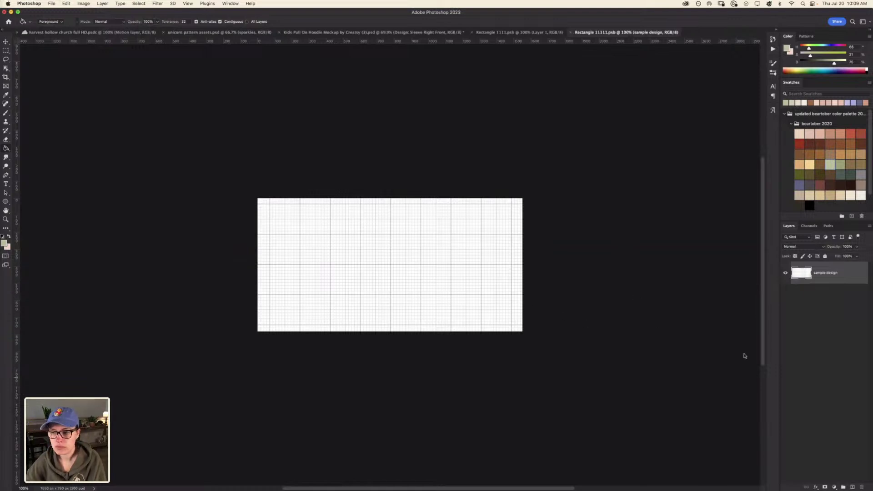
- Add a new layer filled with sage green above the sample design of the front right sleeve
{"action": "left_click", "coordinate": [853, 486]}
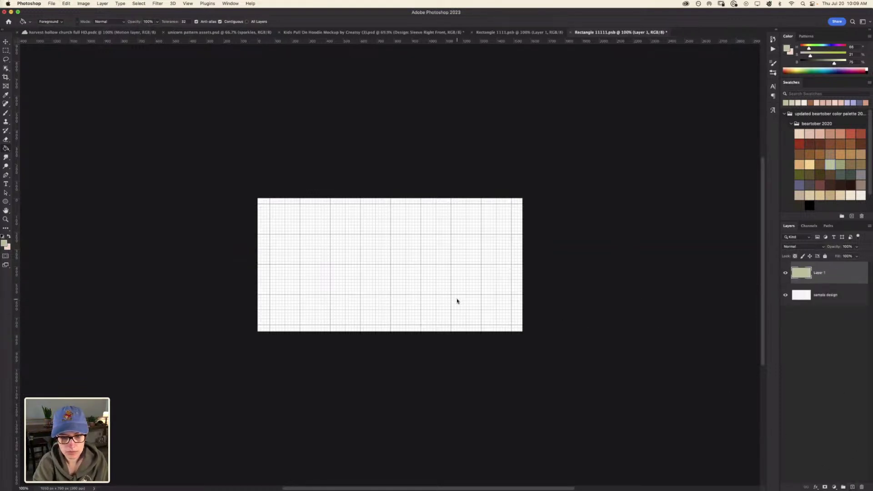
{"action": "left_click", "coordinate": [459, 304]}
{"action": "left_click", "coordinate": [51, 4]}
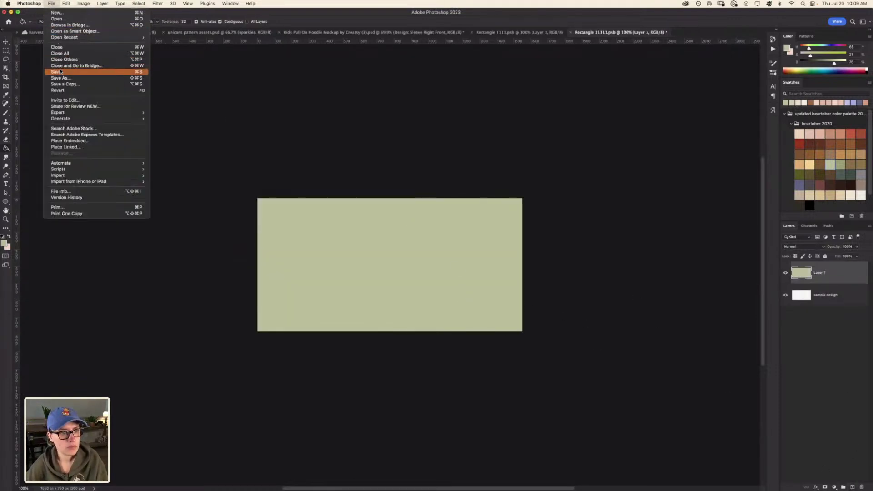
{"action": "left_click", "coordinate": [838, 279]}
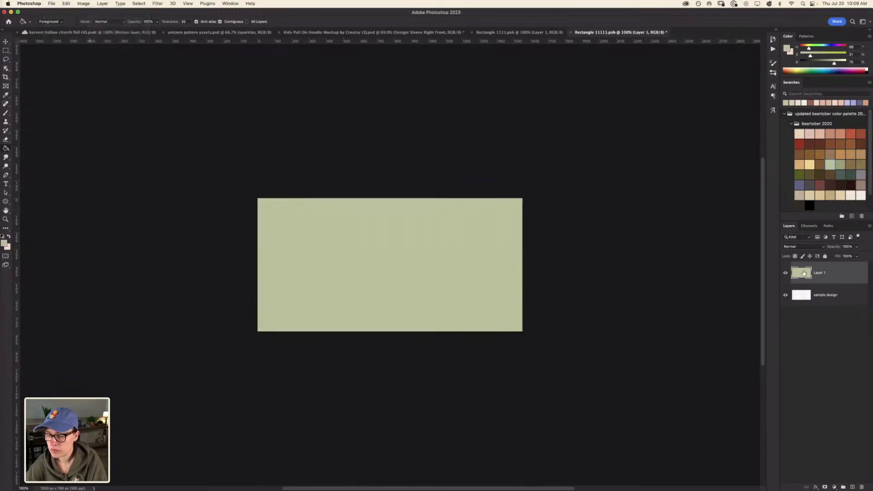
- Apply the unicorn pattern as a Pattern Overlay to the front right sleeve's new layer and reposition the motifs
{"action": "double_click", "coordinate": [839, 273]}
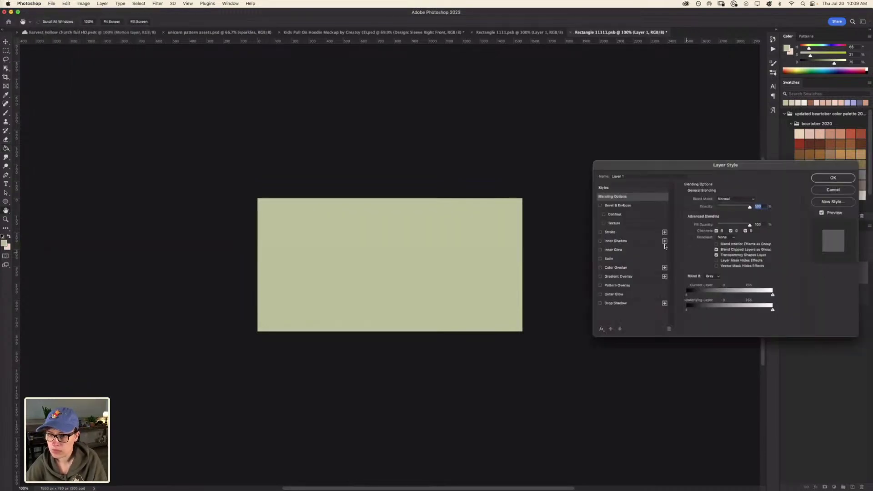
{"action": "left_click", "coordinate": [618, 285]}
{"action": "left_click_drag", "start_coordinate": [448, 268], "coordinate": [594, 276]}
{"action": "left_click", "coordinate": [826, 178]}
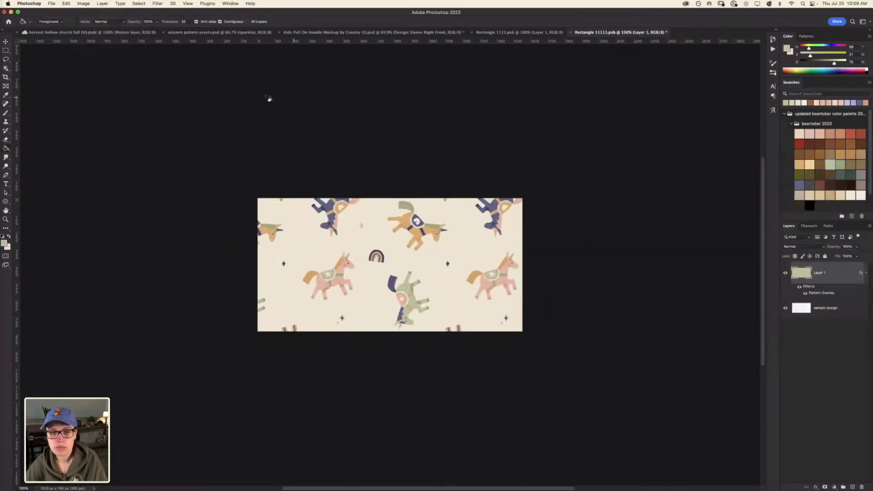
- Save the Sleeve Right Front design and return to the hoodie mockup
{"action": "left_click", "coordinate": [53, 6]}
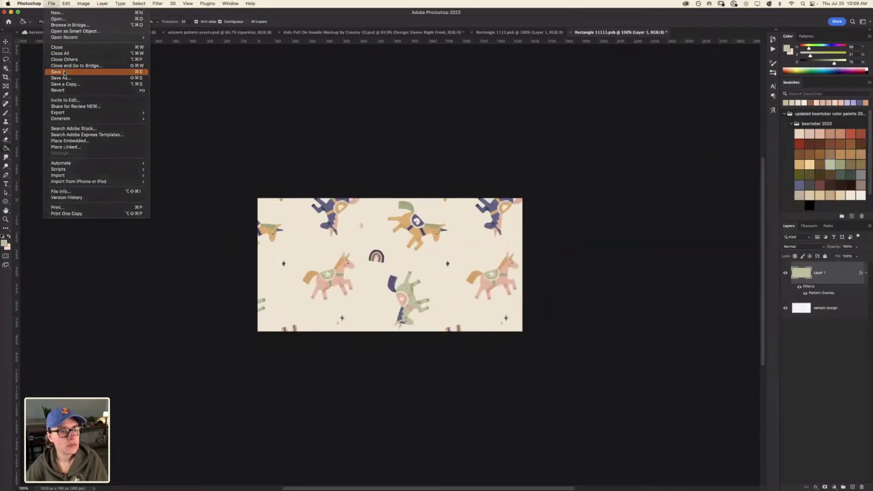
{"action": "left_click", "coordinate": [61, 68]}
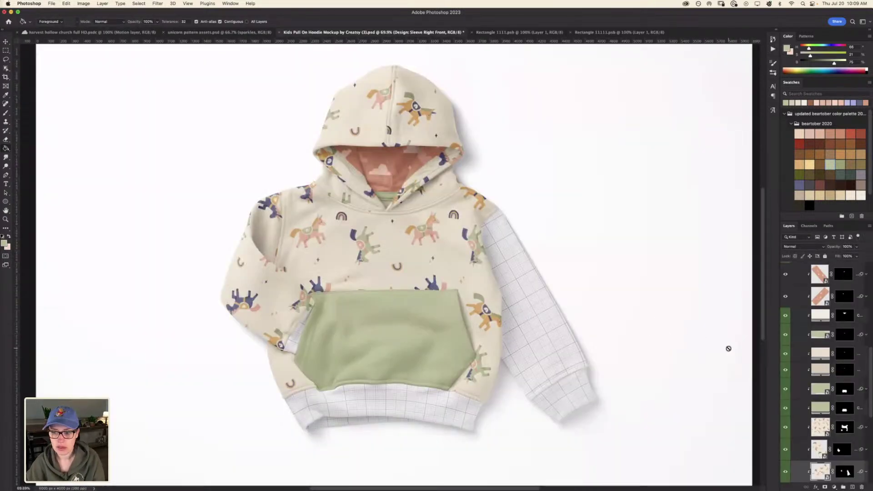
{"action": "left_click_drag", "start_coordinate": [762, 335], "coordinate": [763, 333]}
{"action": "scroll", "coordinate": [762, 333], "scroll_direction": "up", "scroll_amount": 1}
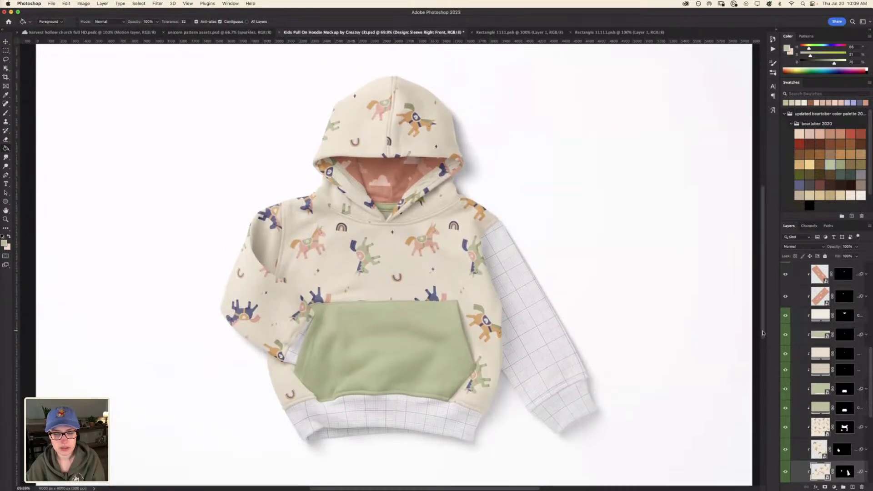
- Add a new layer above the Color layer in the Background group and fill it with sage green
{"action": "scroll", "coordinate": [869, 365], "scroll_direction": "down", "scroll_amount": 5}
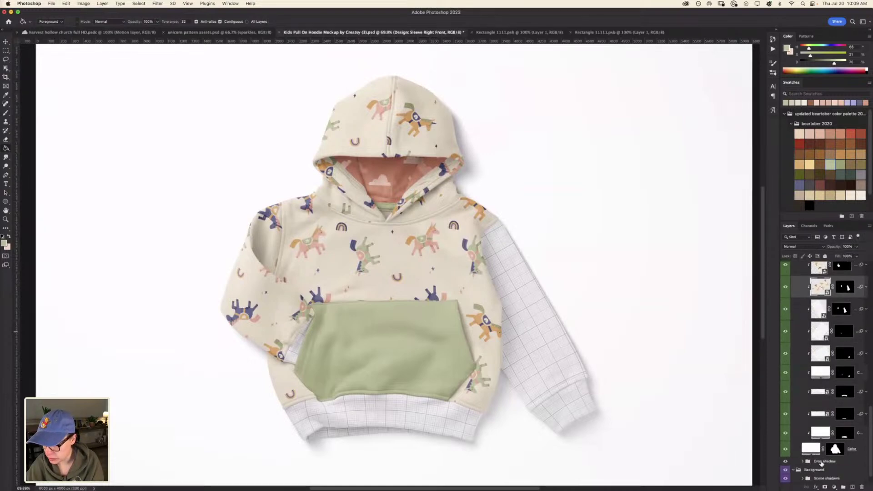
{"action": "scroll", "coordinate": [869, 456], "scroll_direction": "down", "scroll_amount": 1}
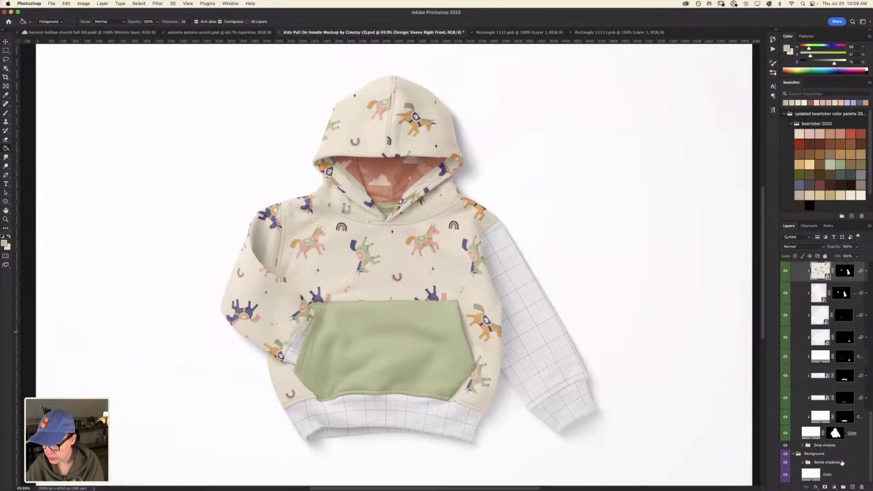
{"action": "left_click", "coordinate": [830, 454]}
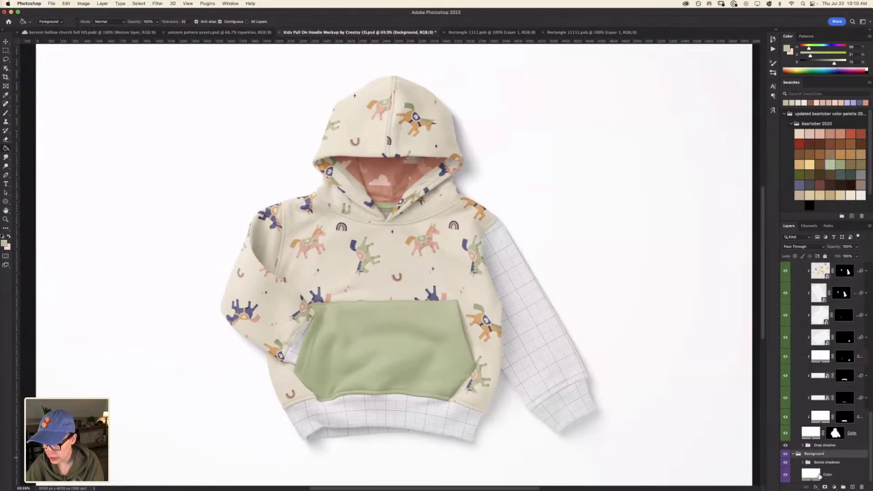
{"action": "left_click", "coordinate": [834, 474]}
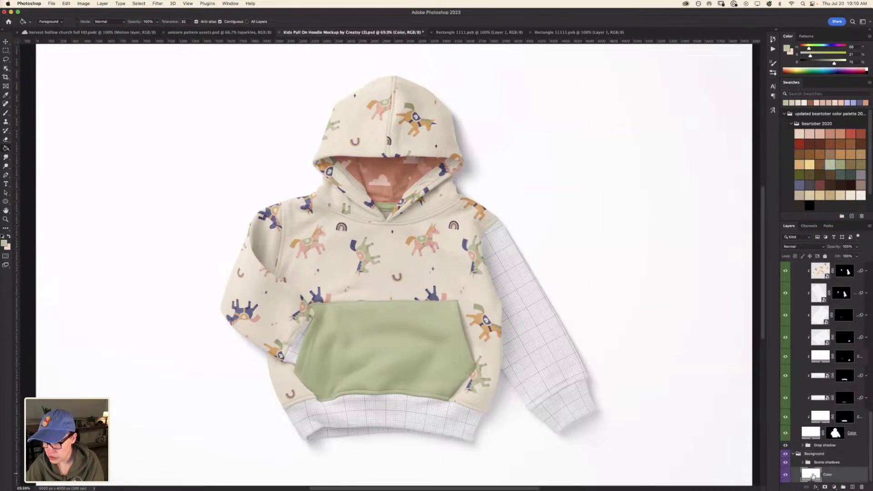
{"action": "left_click", "coordinate": [852, 487]}
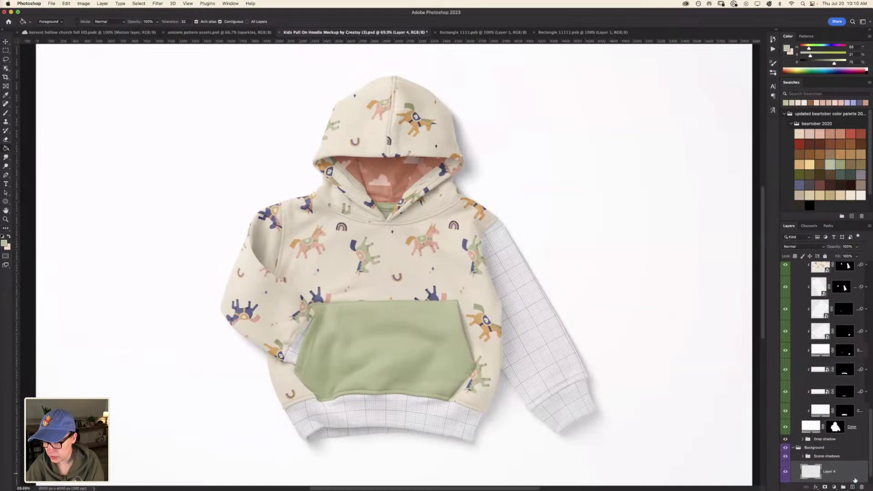
{"action": "left_click_drag", "start_coordinate": [870, 462], "coordinate": [869, 474]}
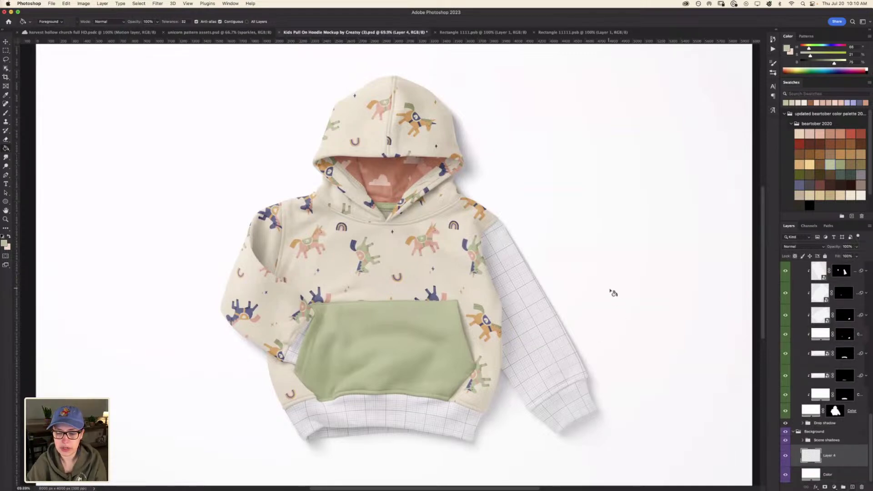
{"action": "left_click", "coordinate": [602, 265]}
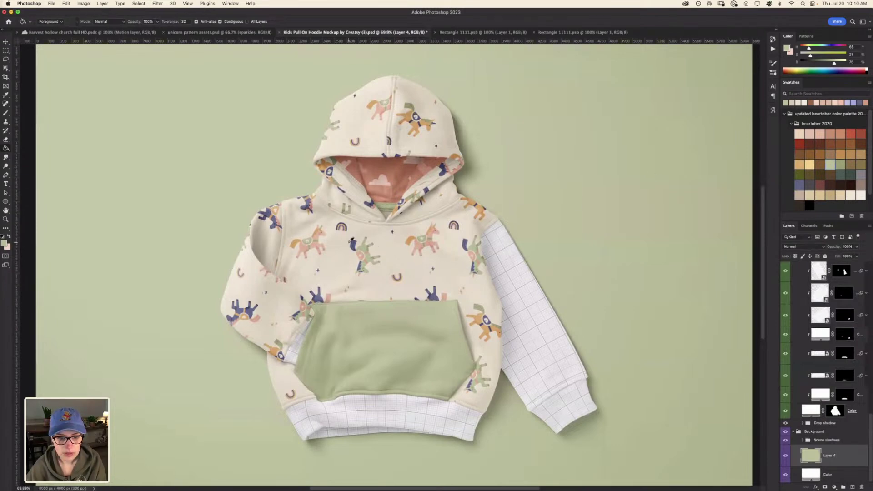
- Sample the navy blue from the unicorn pattern assets and refill the mockup's background layer with it
{"action": "left_click", "coordinate": [363, 263], "text": "alt"}
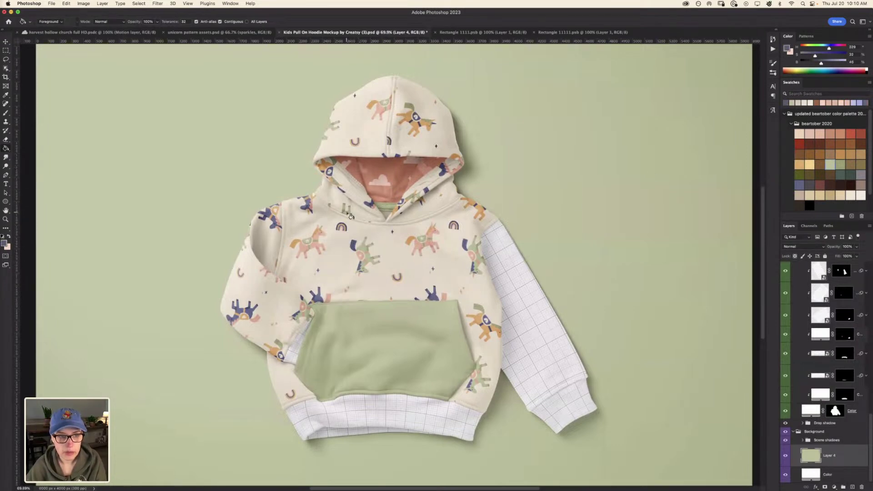
{"action": "left_click", "coordinate": [210, 30]}
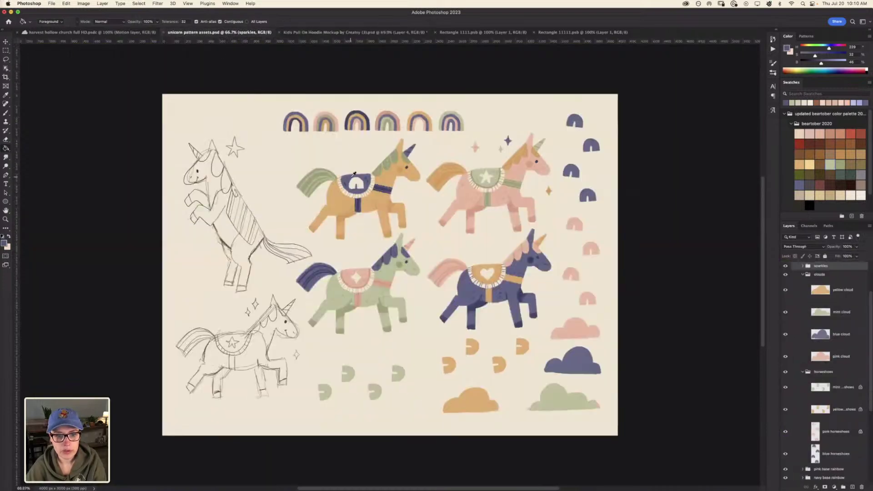
{"action": "left_click", "coordinate": [352, 176], "text": "alt"}
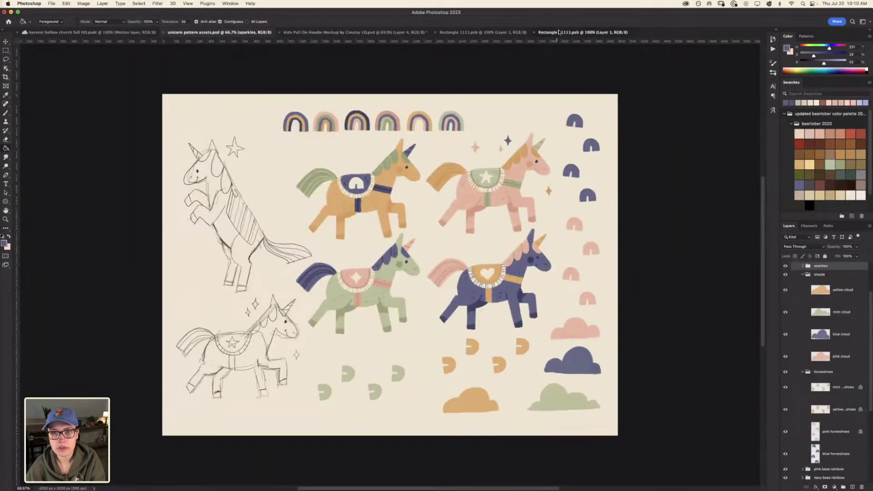
{"action": "left_click", "coordinate": [555, 33]}
{"action": "left_click", "coordinate": [333, 33]}
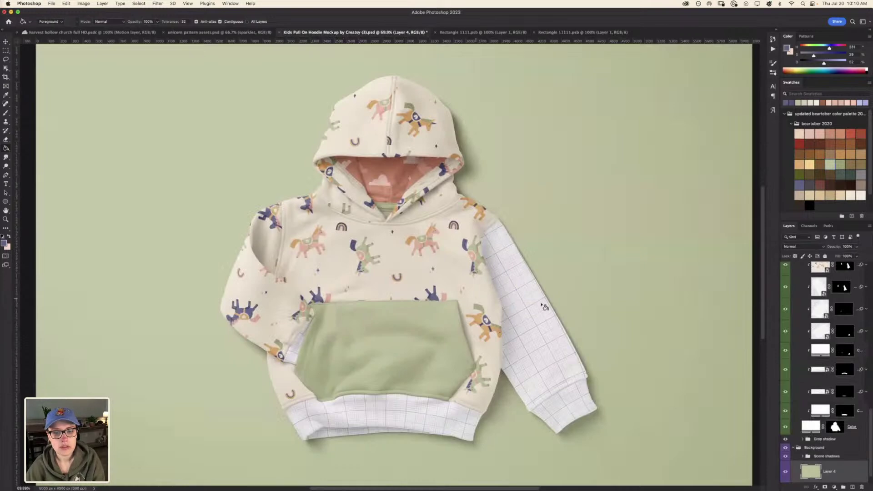
{"action": "left_click", "coordinate": [612, 263]}
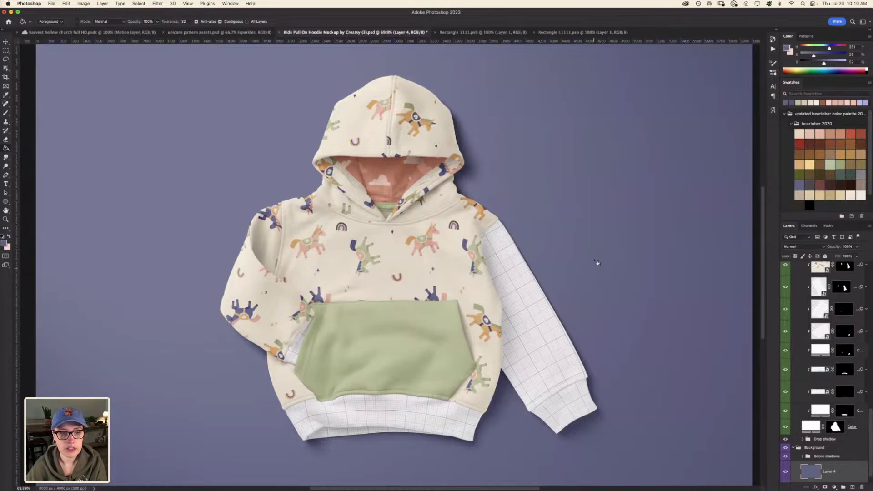
- Apply the Add Noise filter with Uniform distribution to the navy background layer
{"action": "left_click", "coordinate": [139, 3]}
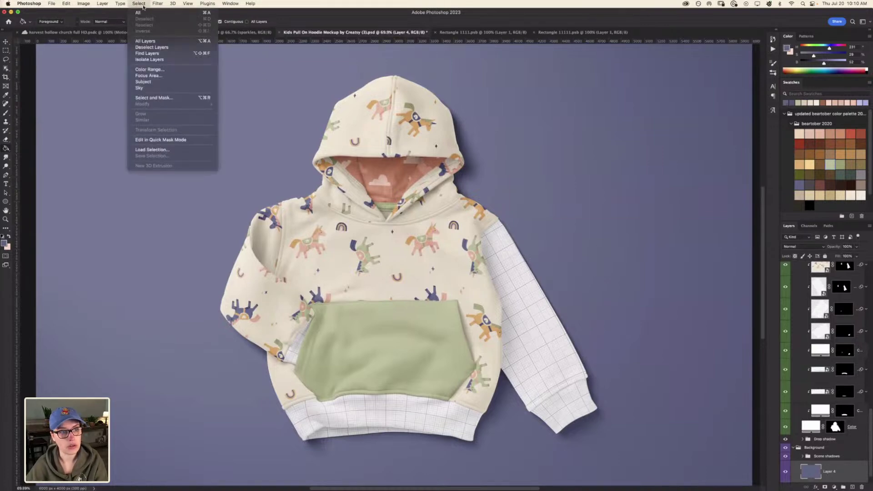
{"action": "mouse_move", "coordinate": [158, 6]}
{"action": "mouse_move", "coordinate": [175, 112]}
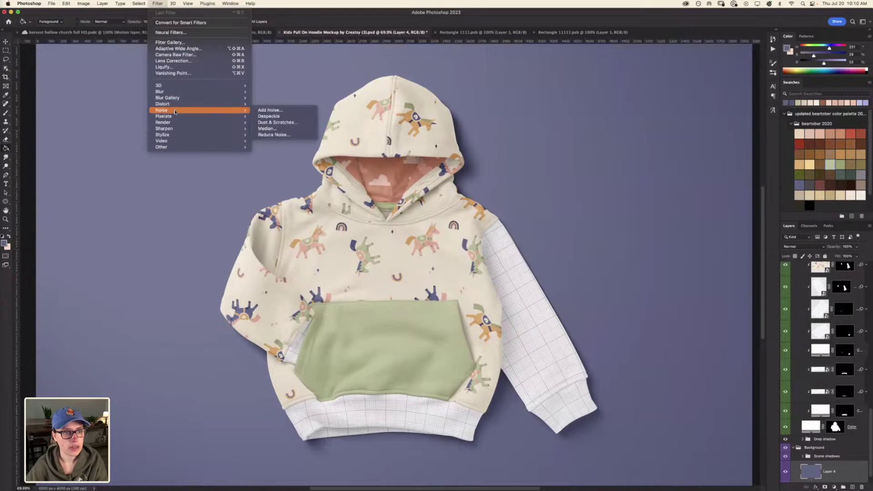
{"action": "left_click", "coordinate": [270, 110]}
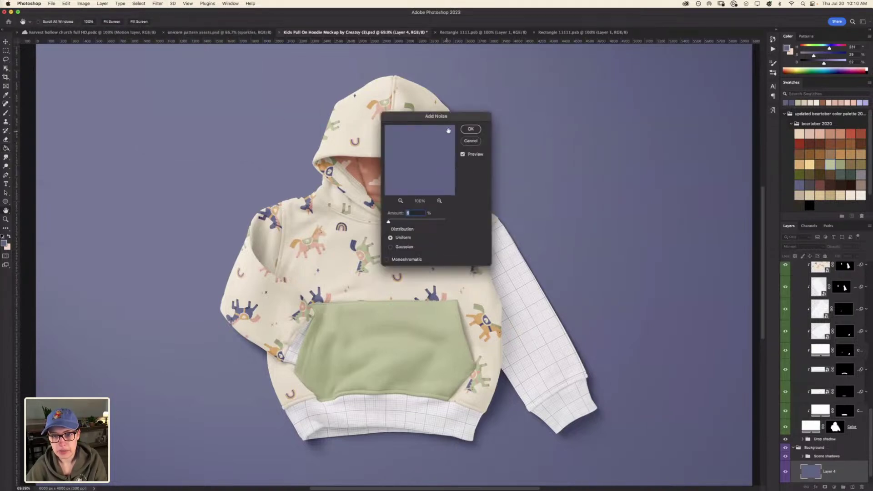
{"action": "left_click", "coordinate": [470, 130]}
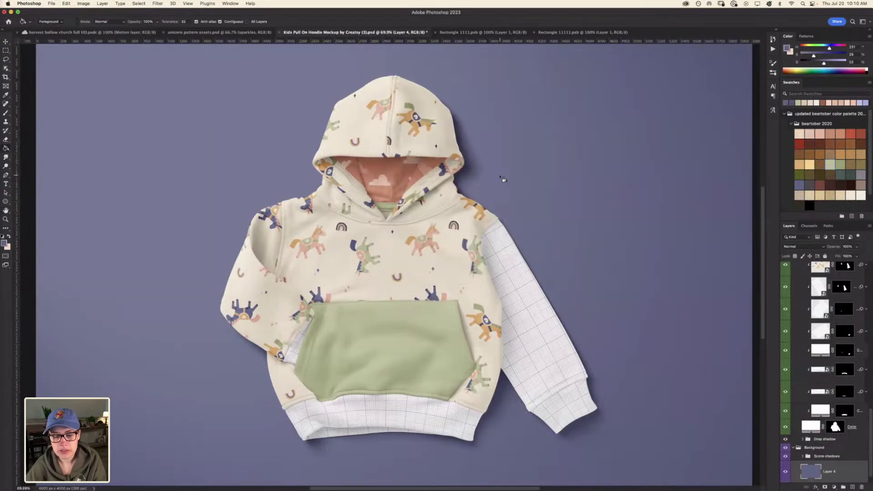
- Examine the navy background's texture around the hood and shoulder up close and review the whole hoodie
{"action": "scroll", "coordinate": [504, 180], "scroll_direction": "up", "scroll_amount": 5}
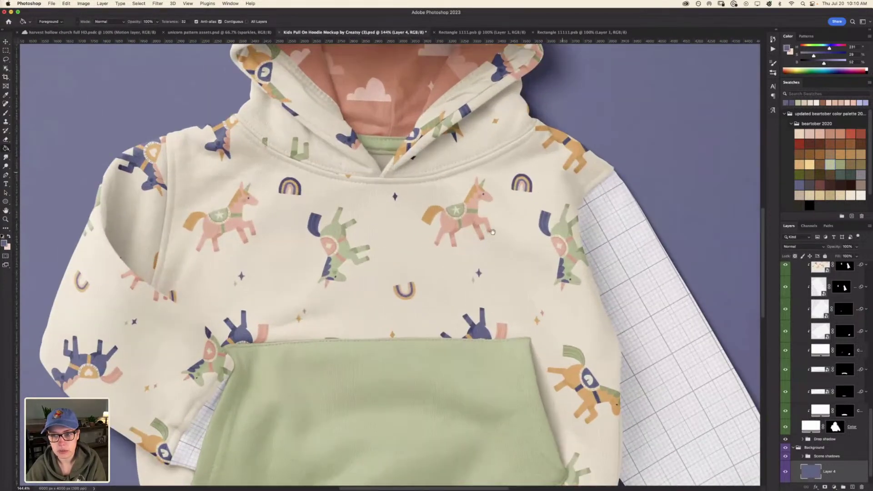
{"action": "scroll", "coordinate": [343, 196], "scroll_direction": "down", "scroll_amount": 3}
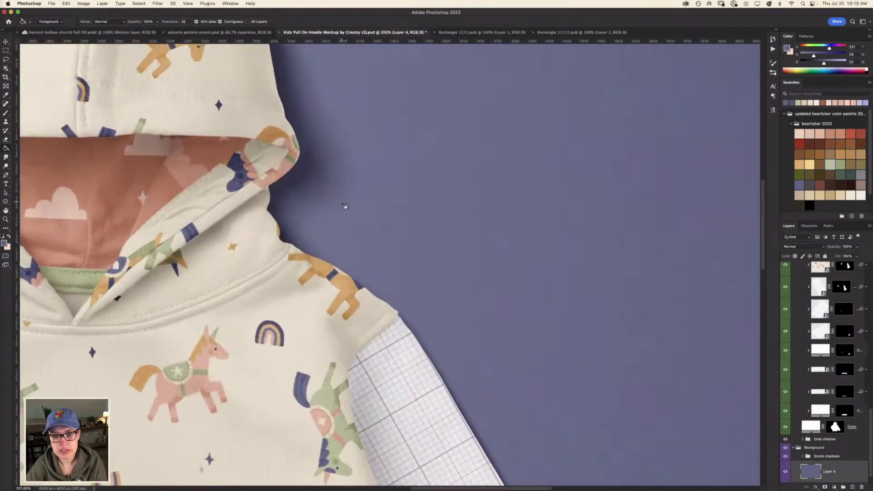
{"action": "scroll", "coordinate": [345, 207], "scroll_direction": "down", "scroll_amount": 5}
{"action": "scroll", "coordinate": [320, 291], "scroll_direction": "down", "scroll_amount": 4}
{"action": "left_click_drag", "start_coordinate": [294, 347], "coordinate": [378, 282]}
{"action": "scroll", "coordinate": [395, 279], "scroll_direction": "up", "scroll_amount": 2}
{"action": "left_click_drag", "start_coordinate": [367, 311], "coordinate": [374, 313]}
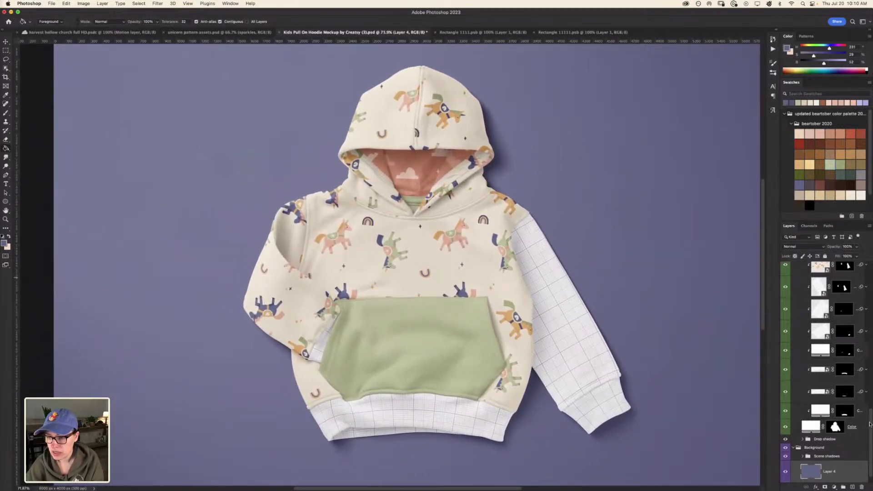
- Open the Sleeve Right Ribbing smart object and add a new layer above its sample design
{"action": "left_click_drag", "start_coordinate": [871, 423], "coordinate": [871, 411]}
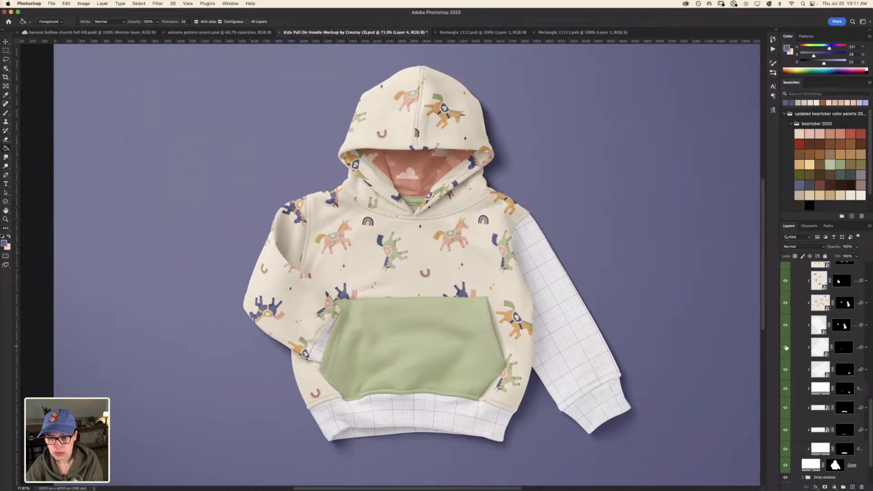
{"action": "left_click", "coordinate": [817, 350]}
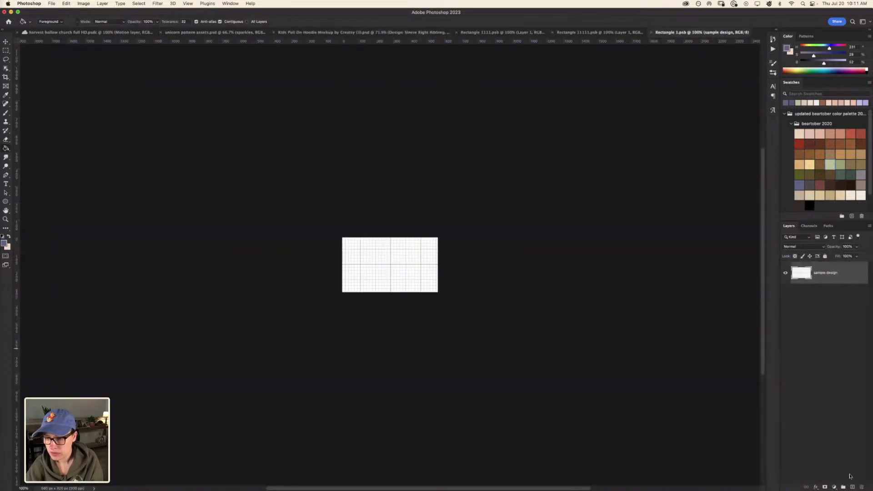
{"action": "left_click", "coordinate": [852, 486]}
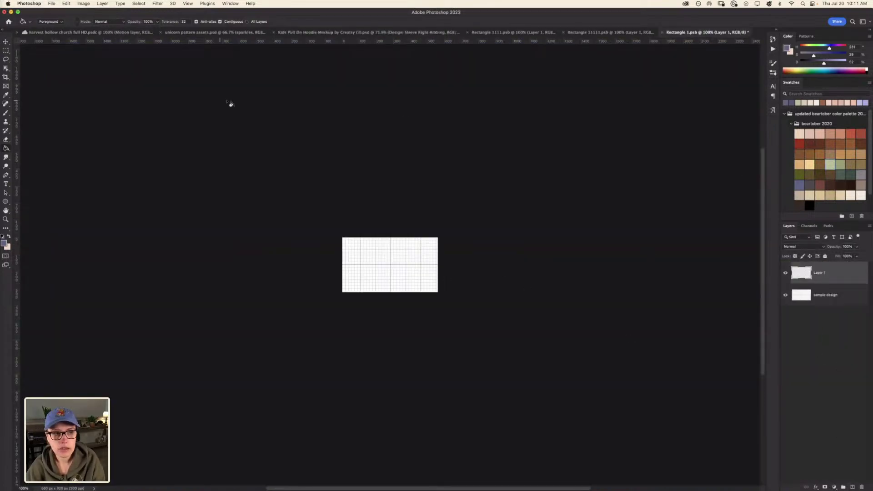
- Fill the right sleeve ribbing's new layer with pink sampled from the unicorn pattern assets and save the ribbing design
{"action": "left_click", "coordinate": [192, 32]}
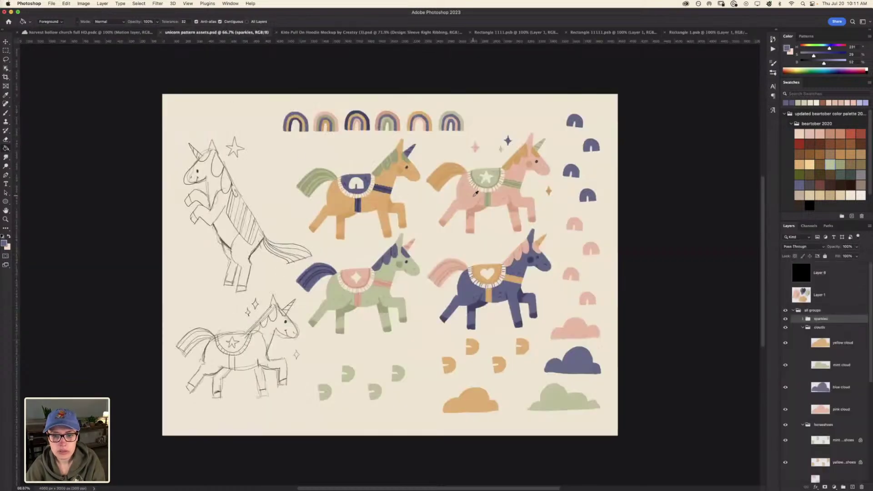
{"action": "left_click", "coordinate": [332, 32]}
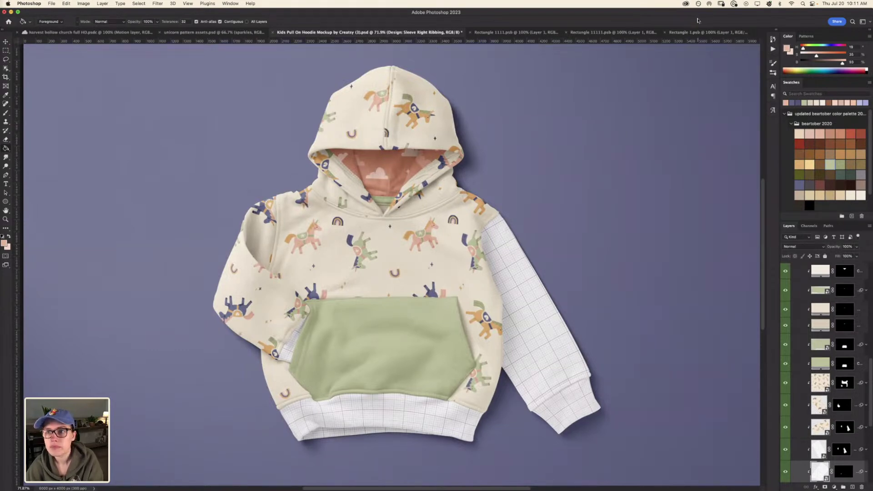
{"action": "left_click", "coordinate": [484, 33]}
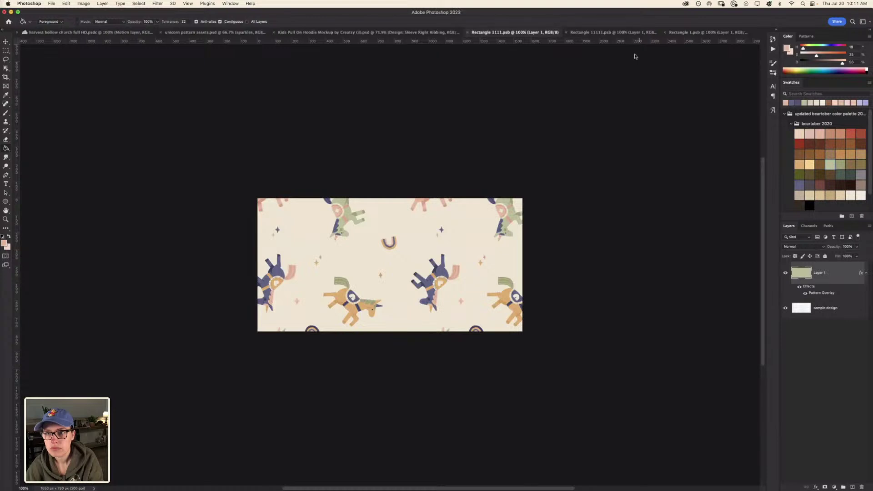
{"action": "left_click", "coordinate": [676, 34]}
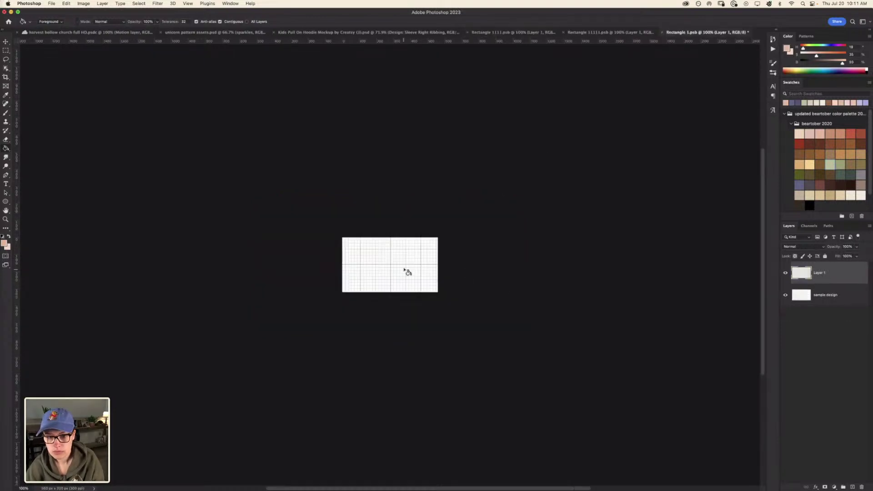
{"action": "left_click", "coordinate": [406, 272]}
{"action": "left_click", "coordinate": [52, 3]}
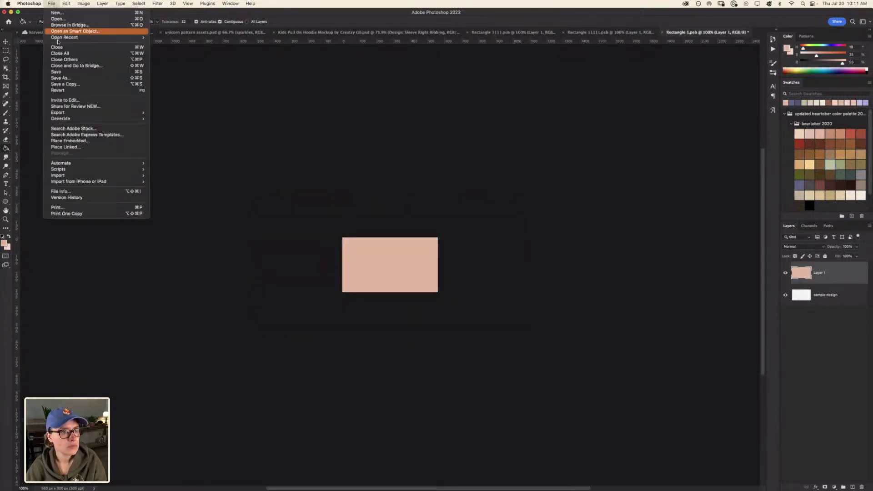
{"action": "left_click", "coordinate": [58, 72]}
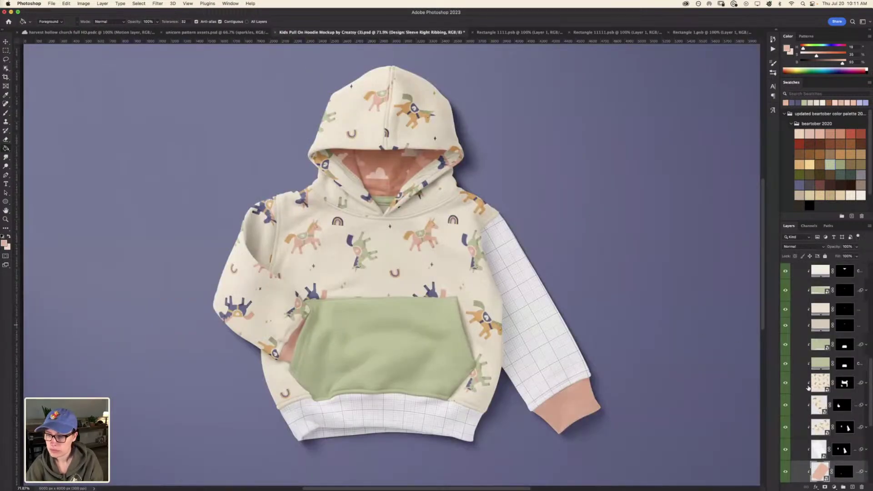
- Fill a new layer in the Ribbing Bottom smart object with the current pink and save it back to the hoodie mockup
{"action": "left_click_drag", "start_coordinate": [870, 382], "coordinate": [869, 416]}
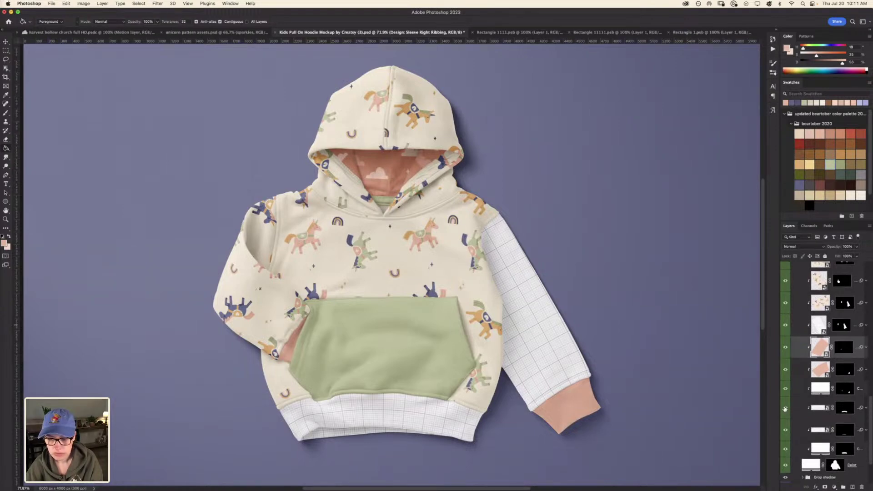
{"action": "double_click", "coordinate": [818, 408]}
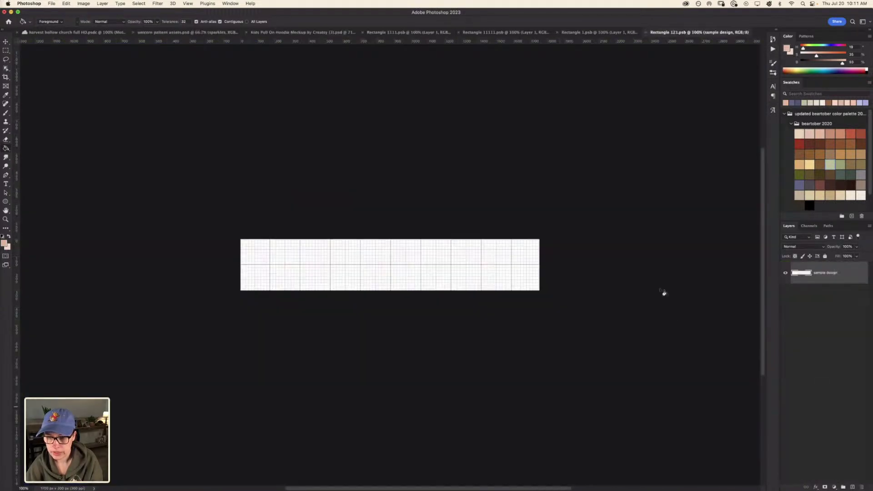
{"action": "left_click", "coordinate": [852, 487]}
{"action": "left_click", "coordinate": [502, 281]}
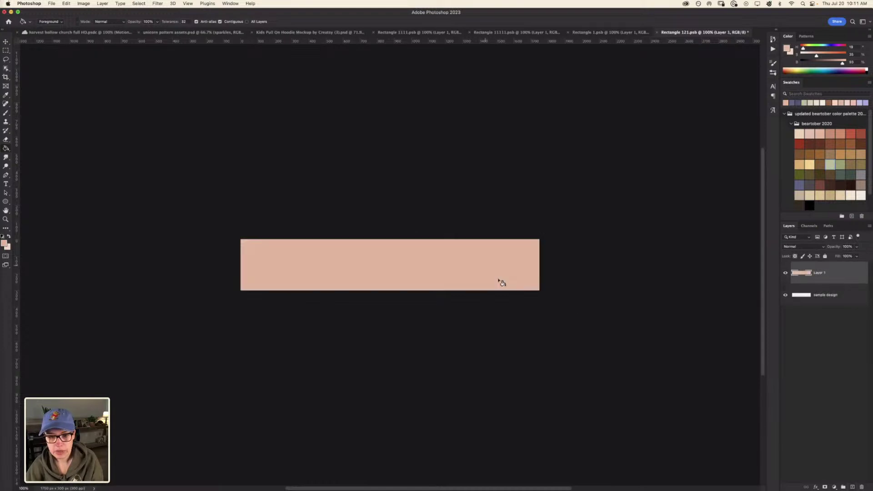
{"action": "left_click", "coordinate": [52, 4]}
{"action": "left_click", "coordinate": [56, 72]}
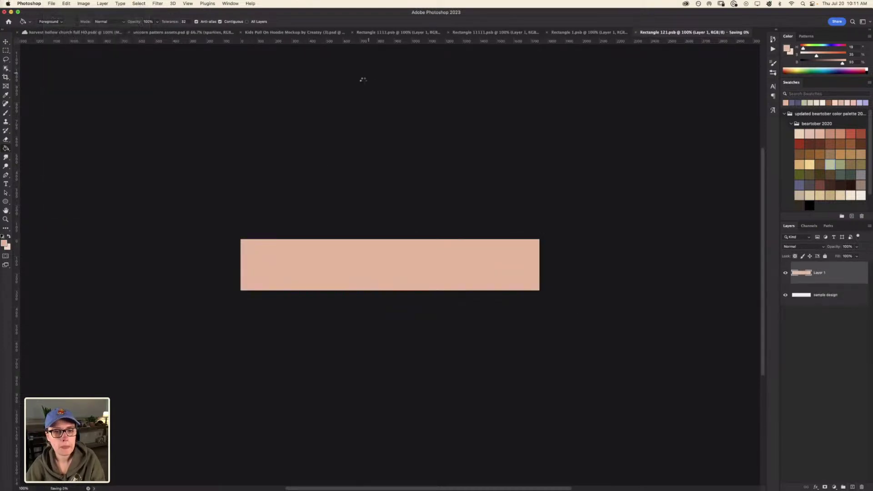
{"action": "left_click", "coordinate": [306, 36]}
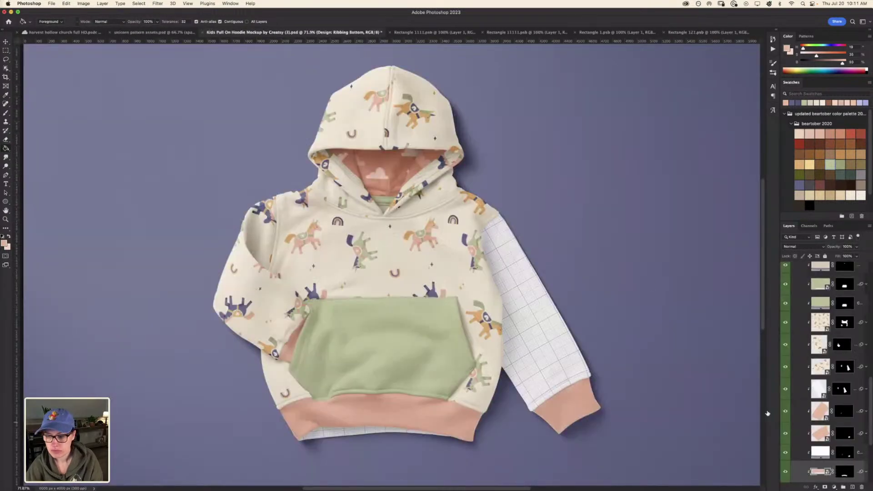
- Fill a new layer in the Ribbing Bottom (inside) smart object with the same pink and save it back to the mockup
{"action": "scroll", "coordinate": [871, 425], "scroll_direction": "down", "scroll_amount": 5}
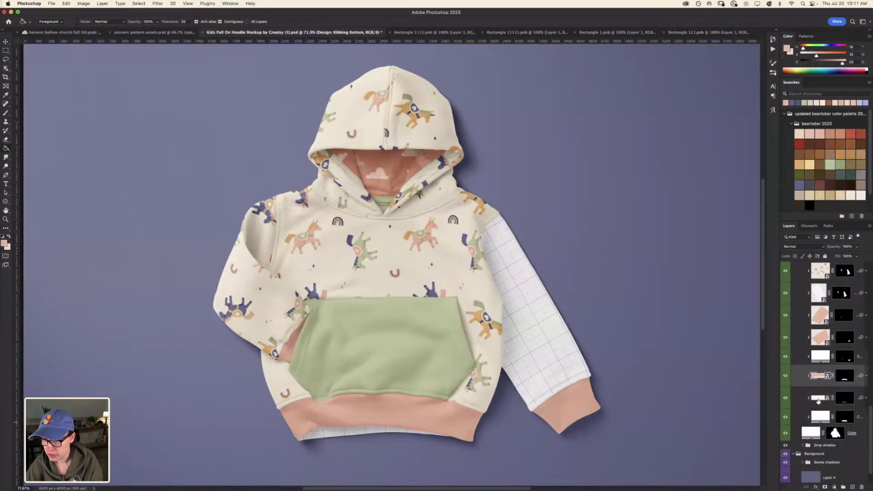
{"action": "left_click", "coordinate": [815, 399]}
{"action": "double_click", "coordinate": [815, 400]}
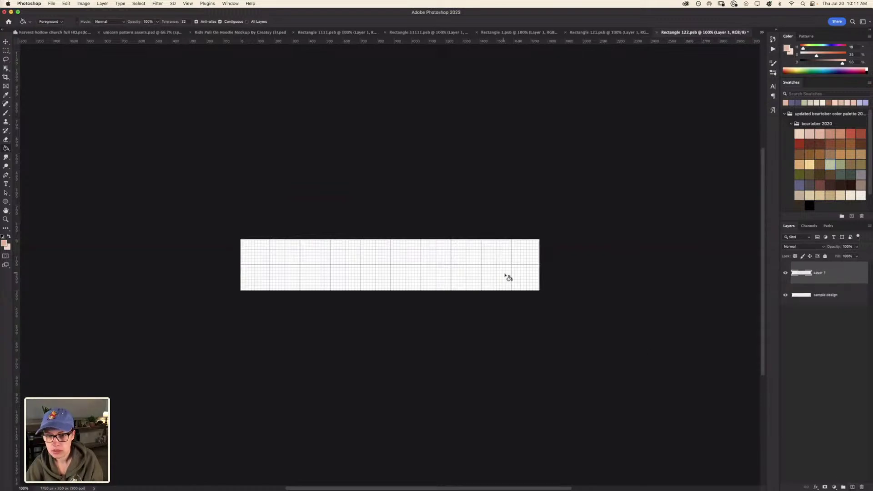
{"action": "left_click", "coordinate": [507, 277]}
{"action": "left_click", "coordinate": [52, 3]}
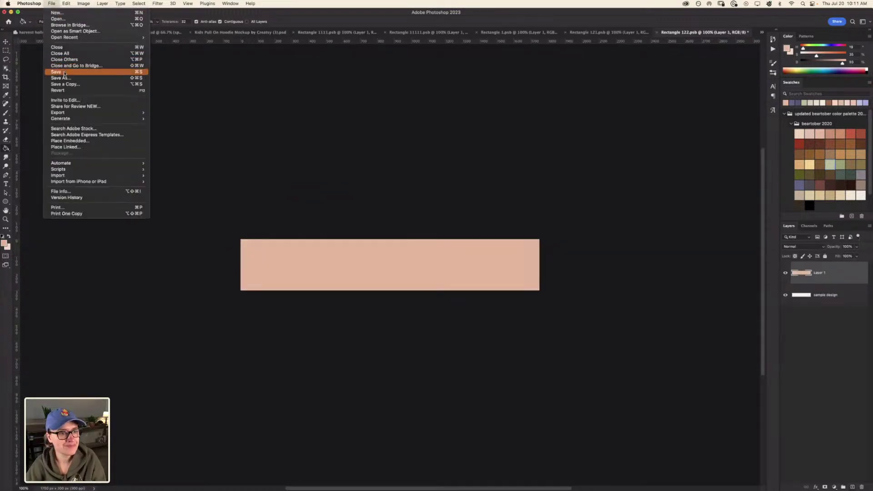
{"action": "key", "text": "super+s"}
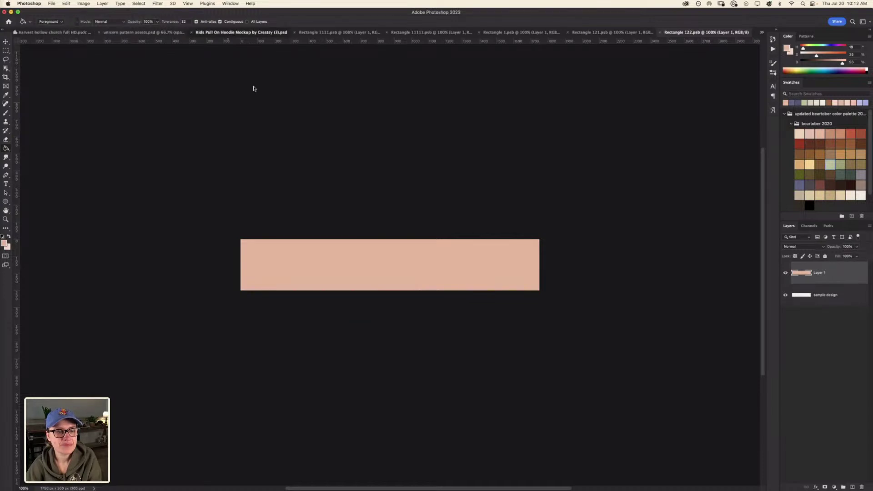
{"action": "key", "text": "ctrl+Tab"}
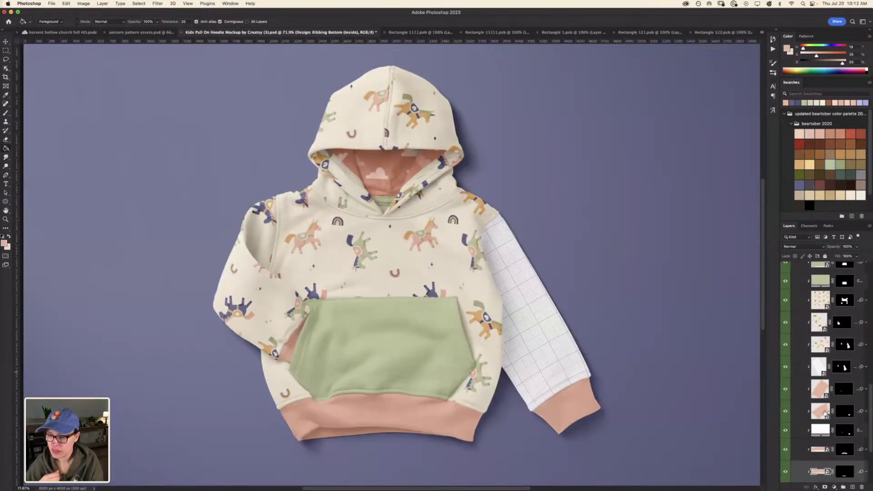
- Open the Sleeve Left Front smart object and fill a new layer above its sample design with pink
{"action": "double_click", "coordinate": [819, 366]}
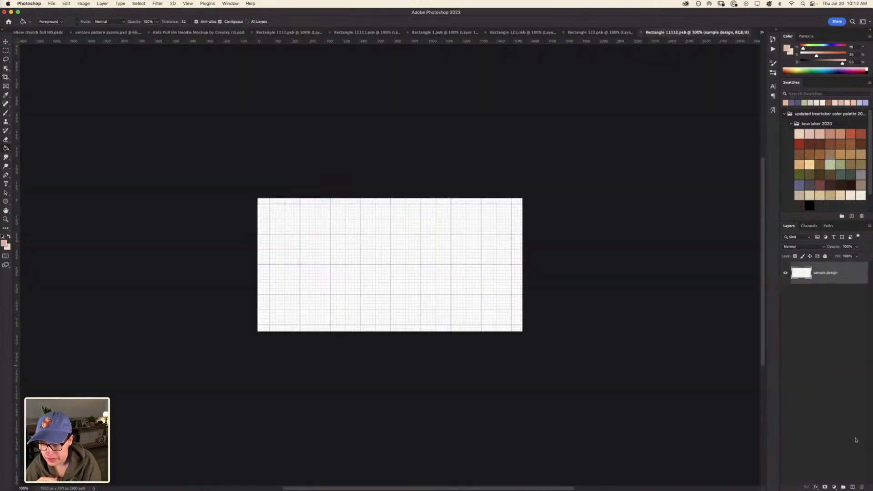
{"action": "left_click", "coordinate": [852, 486]}
{"action": "left_click", "coordinate": [479, 241]}
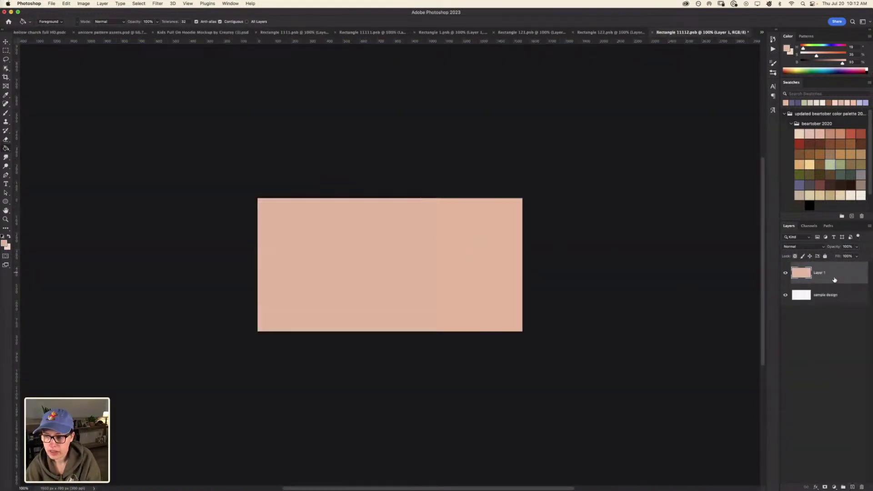
- Add a Pattern Overlay with the unicorn pattern to the left sleeve's filled layer, reposition the pattern and save the sleeve design
{"action": "double_click", "coordinate": [832, 276]}
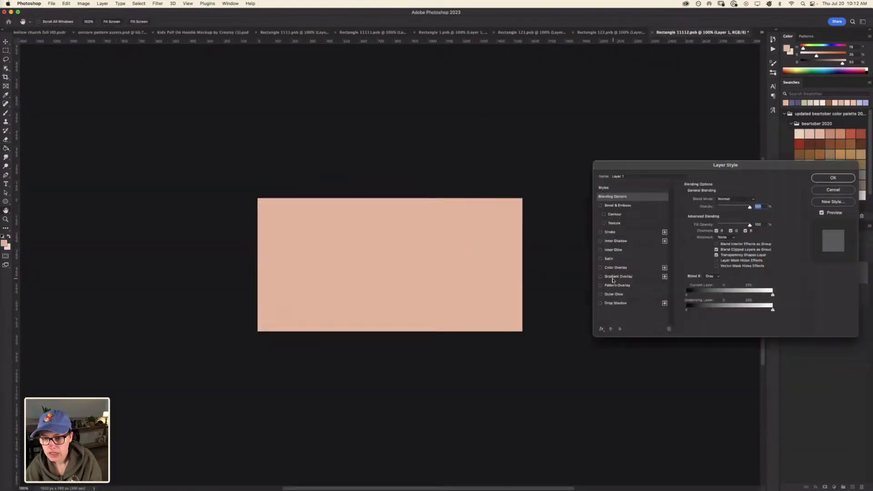
{"action": "left_click", "coordinate": [614, 285]}
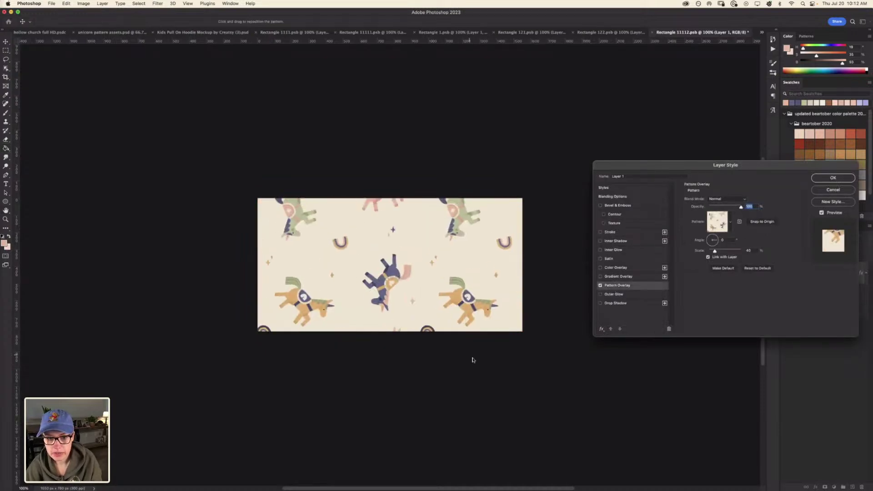
{"action": "left_click_drag", "start_coordinate": [473, 360], "coordinate": [592, 291]}
{"action": "left_click", "coordinate": [839, 177]}
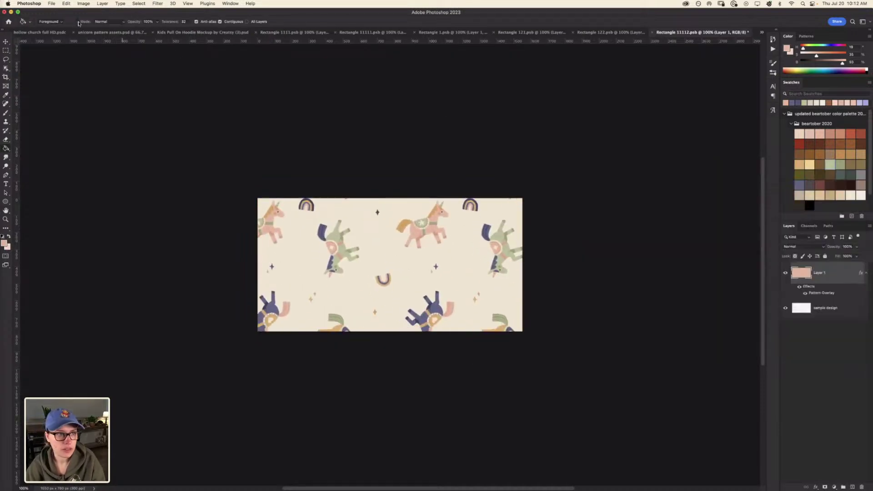
{"action": "left_click", "coordinate": [53, 8]}
{"action": "left_click", "coordinate": [57, 67]}
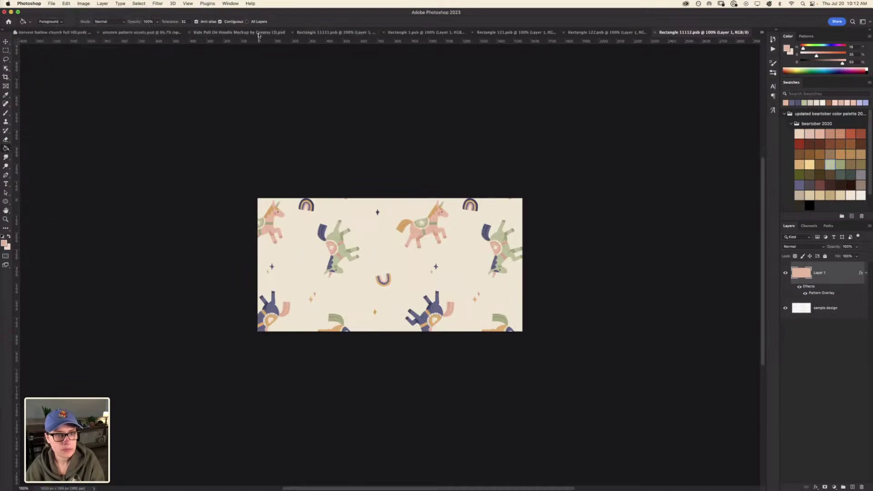
- Close all the open smart object documents and return to the hoodie mockup
{"action": "left_click", "coordinate": [292, 33]}
{"action": "left_click", "coordinate": [380, 33]}
{"action": "left_click", "coordinate": [464, 33]}
{"action": "left_click", "coordinate": [469, 33]}
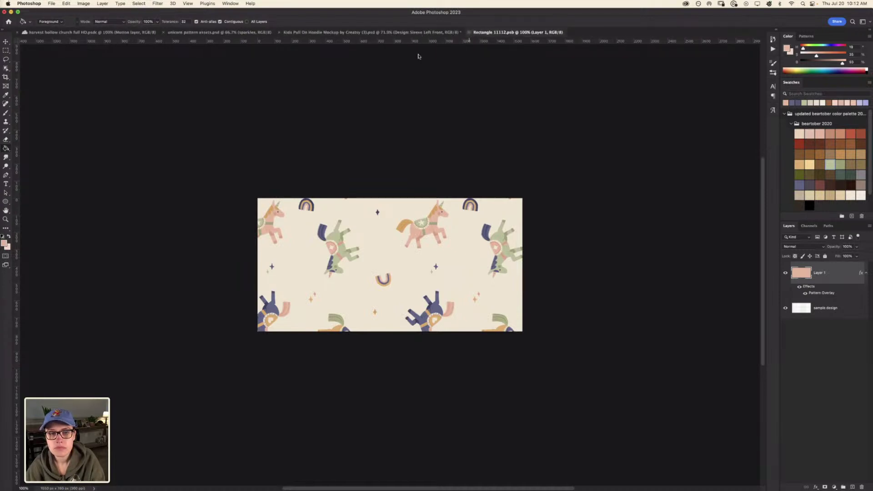
{"action": "key", "text": "super+w"}
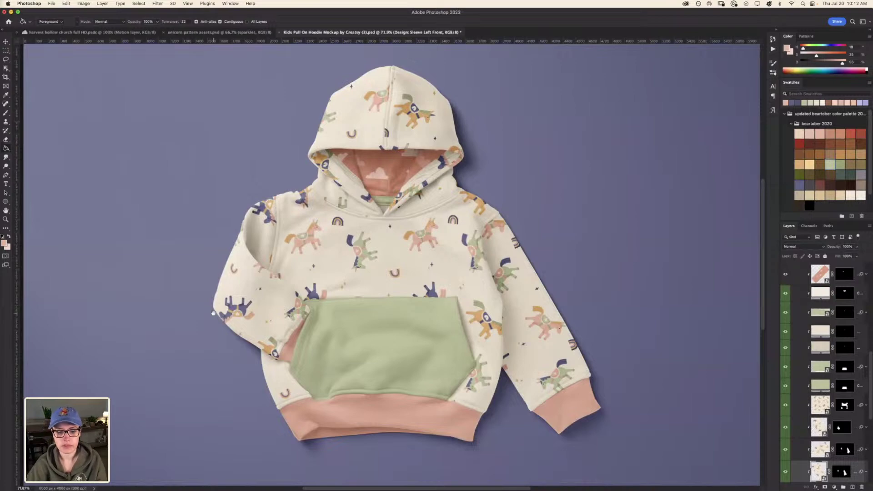
- Duplicate the collapsed Object group, hide the original and merge the duplicate into a single layer
{"action": "mouse_move", "coordinate": [201, 293]}
{"action": "left_mouse_down"}
{"action": "mouse_move", "coordinate": [209, 306]}
{"action": "mouse_move", "coordinate": [207, 297]}
{"action": "left_mouse_up"}
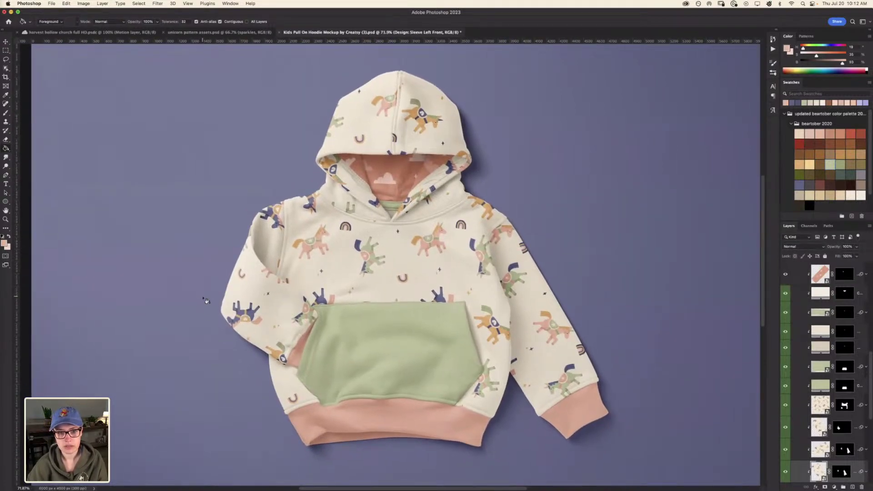
{"action": "scroll", "coordinate": [205, 300], "scroll_direction": "down", "scroll_amount": 3}
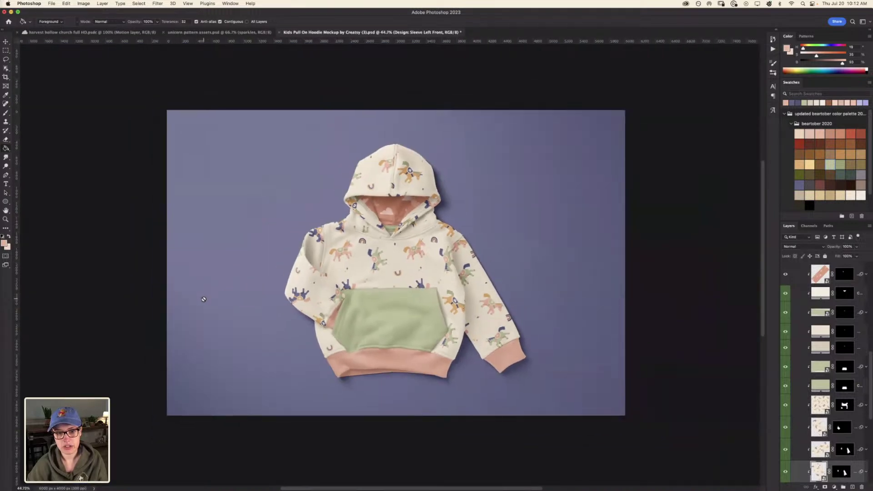
{"action": "scroll", "coordinate": [204, 299], "scroll_direction": "up", "scroll_amount": 1}
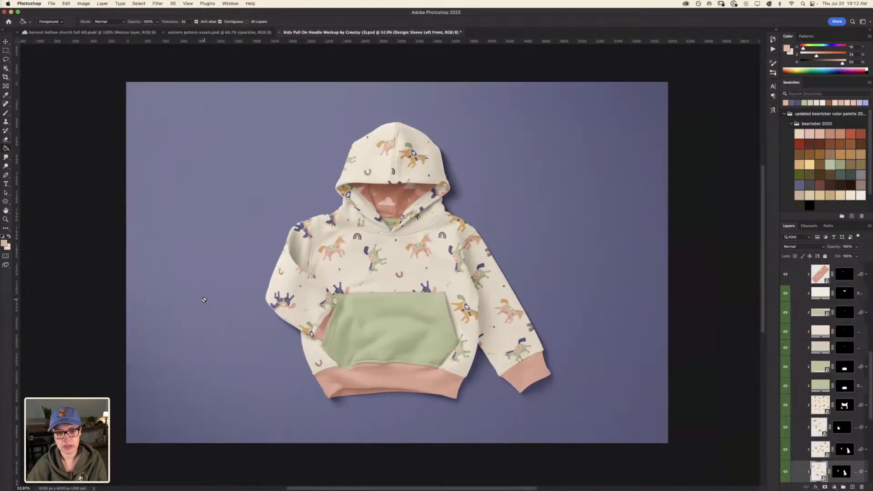
{"action": "scroll", "coordinate": [204, 300], "scroll_direction": "up", "scroll_amount": 1}
{"action": "left_click_drag", "start_coordinate": [230, 340], "coordinate": [210, 351]}
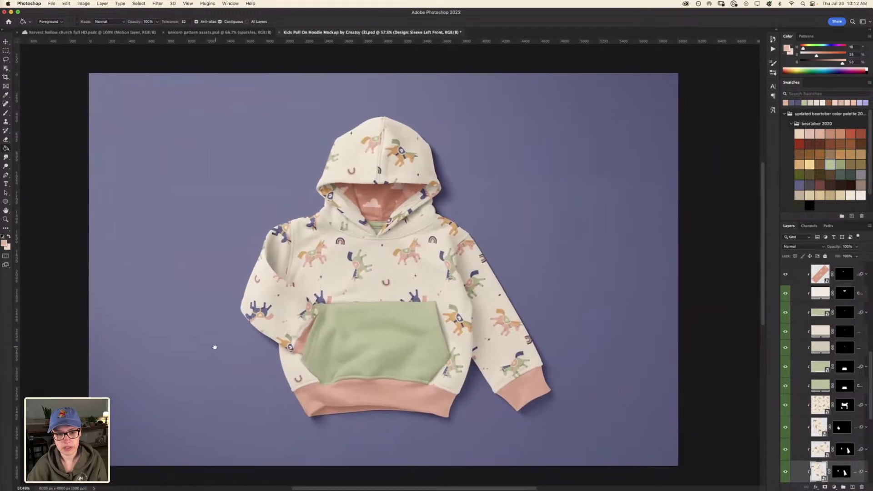
{"action": "left_click_drag", "start_coordinate": [871, 376], "coordinate": [871, 288]}
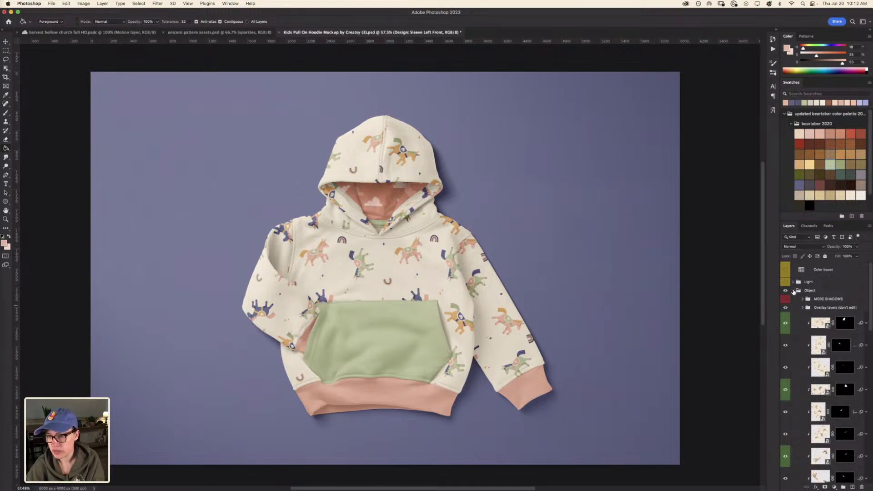
{"action": "left_click", "coordinate": [794, 291]}
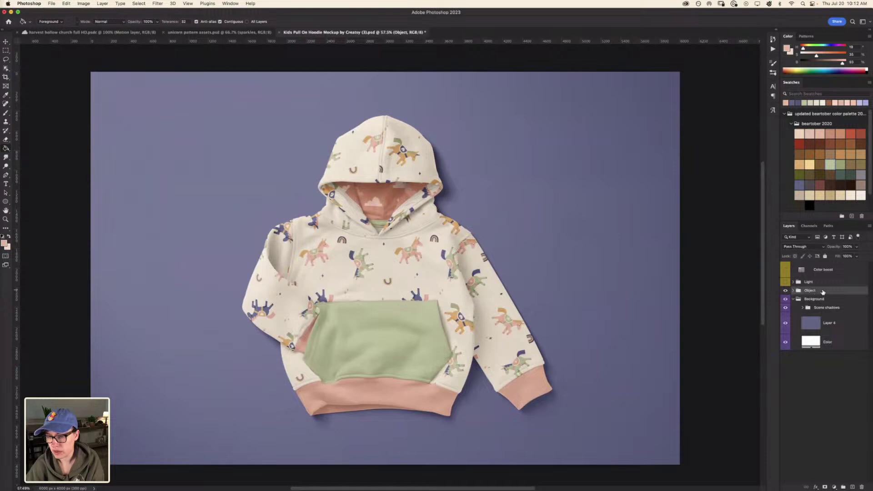
{"action": "left_click_drag", "start_coordinate": [823, 291], "coordinate": [852, 487]}
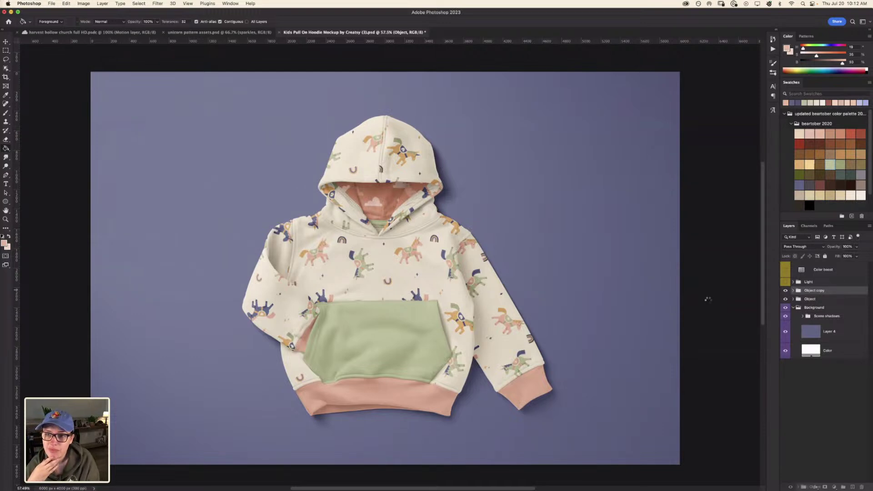
{"action": "left_click", "coordinate": [785, 298]}
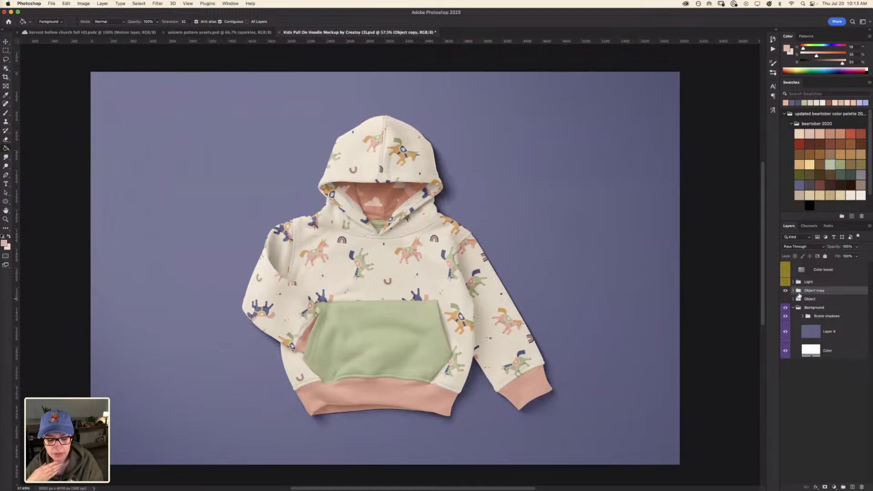
{"action": "key", "text": "super+e"}
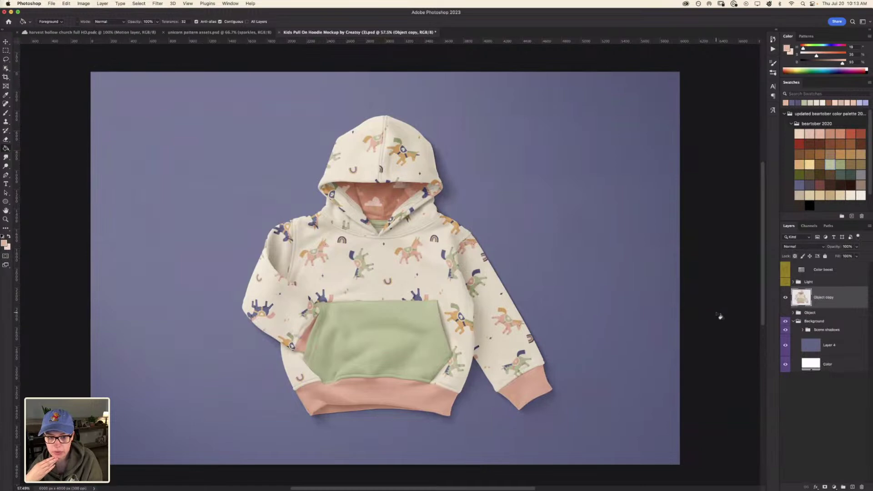
- Scale the merged hoodie layer down to about 81% and center it on the navy background
{"action": "key", "text": "super+t"}
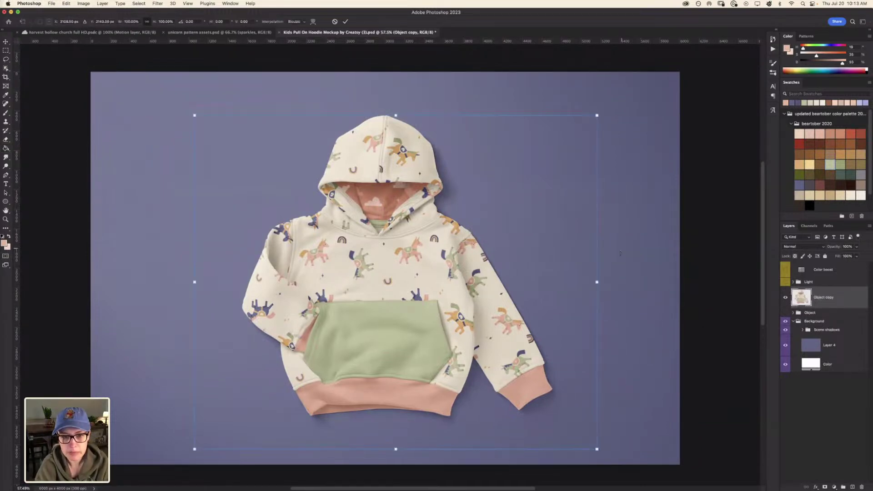
{"action": "left_click_drag", "start_coordinate": [598, 114], "coordinate": [537, 175]}
{"action": "left_click_drag", "start_coordinate": [358, 314], "coordinate": [392, 284]}
{"action": "left_click_drag", "start_coordinate": [563, 140], "coordinate": [555, 144]}
{"action": "left_click_drag", "start_coordinate": [364, 289], "coordinate": [373, 299]}
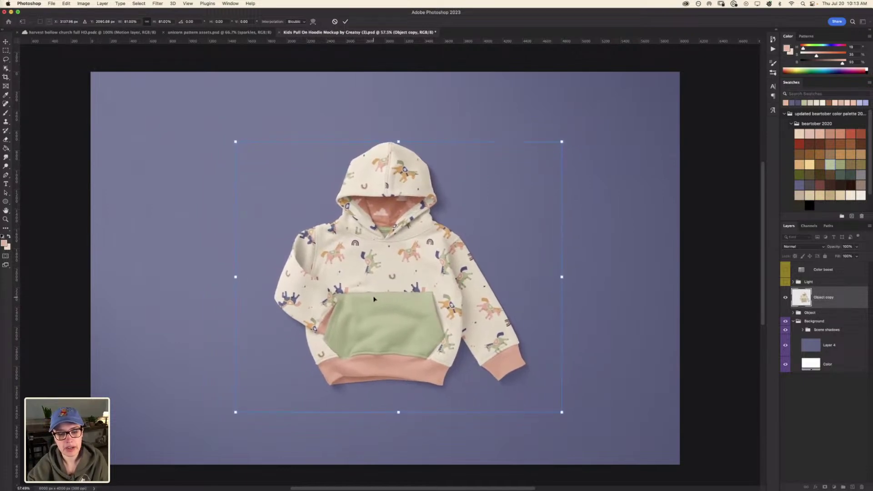
{"action": "key", "text": "Return"}
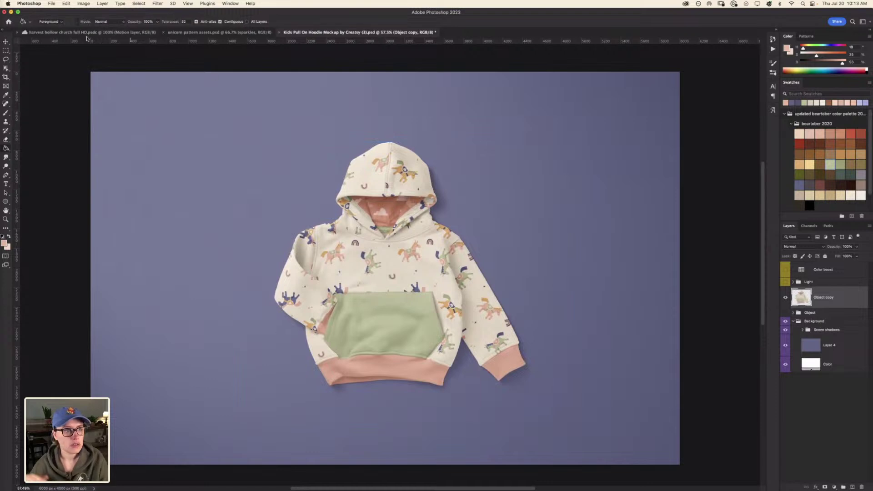
- Save the mockup as a new Photoshop file named "hoodie template" in the finished mockups folder inside 2023 artwork
{"action": "left_click", "coordinate": [65, 4]}
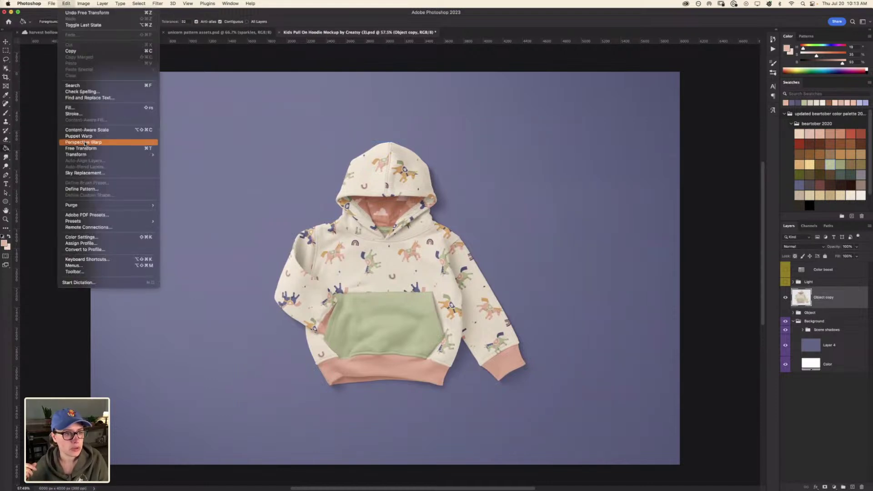
{"action": "mouse_move", "coordinate": [85, 155]}
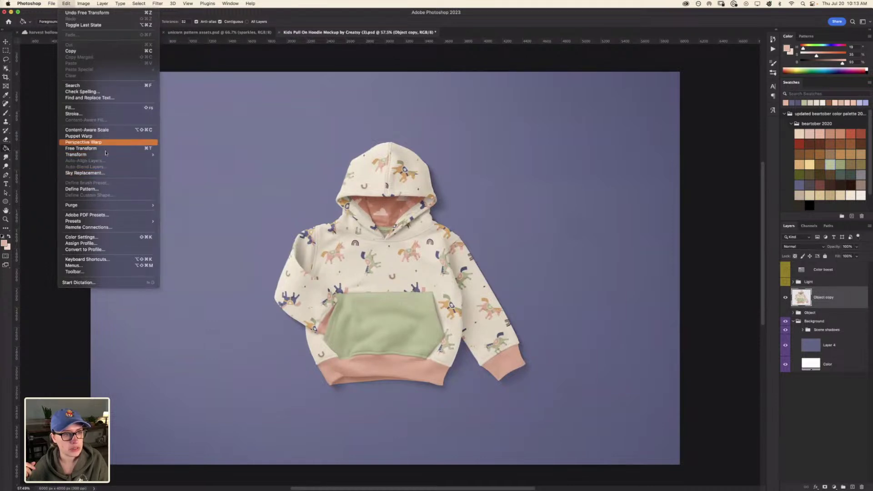
{"action": "mouse_move", "coordinate": [51, 4]}
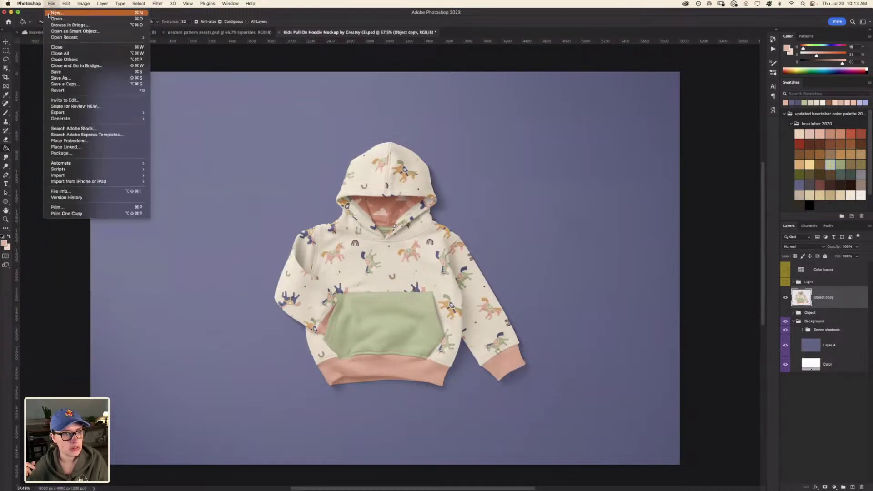
{"action": "left_click", "coordinate": [56, 79]}
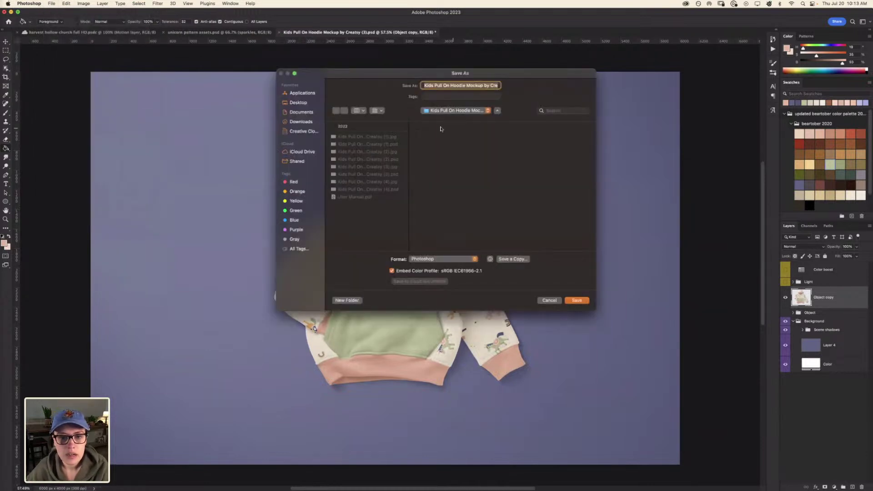
{"action": "left_click", "coordinate": [293, 113]}
{"action": "scroll", "coordinate": [381, 207], "scroll_direction": "down", "scroll_amount": 3}
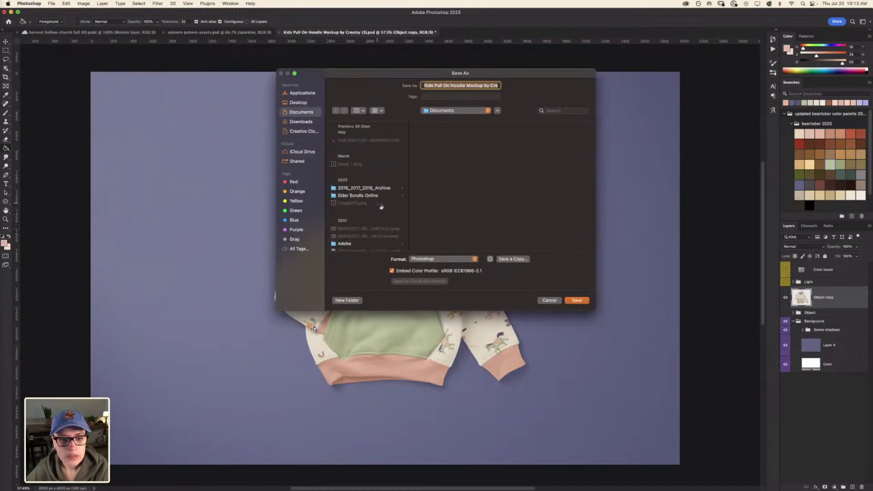
{"action": "left_click", "coordinate": [380, 202]}
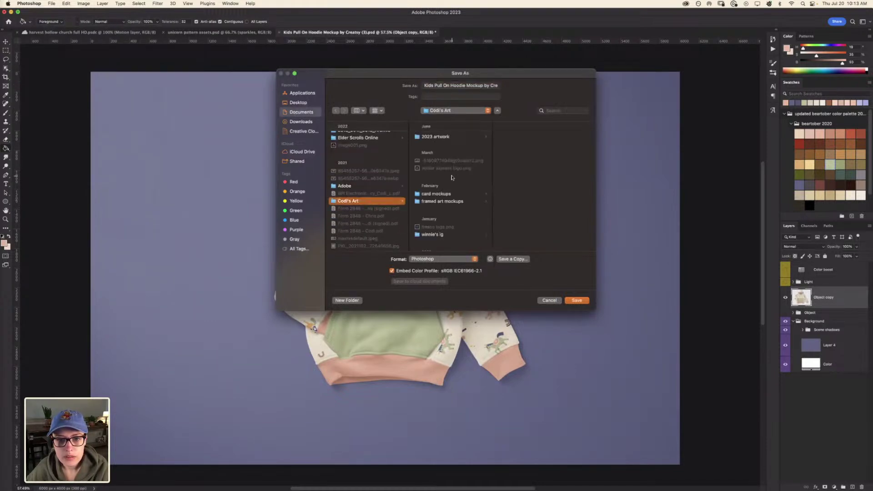
{"action": "left_click", "coordinate": [442, 137]}
{"action": "left_click", "coordinate": [514, 145]}
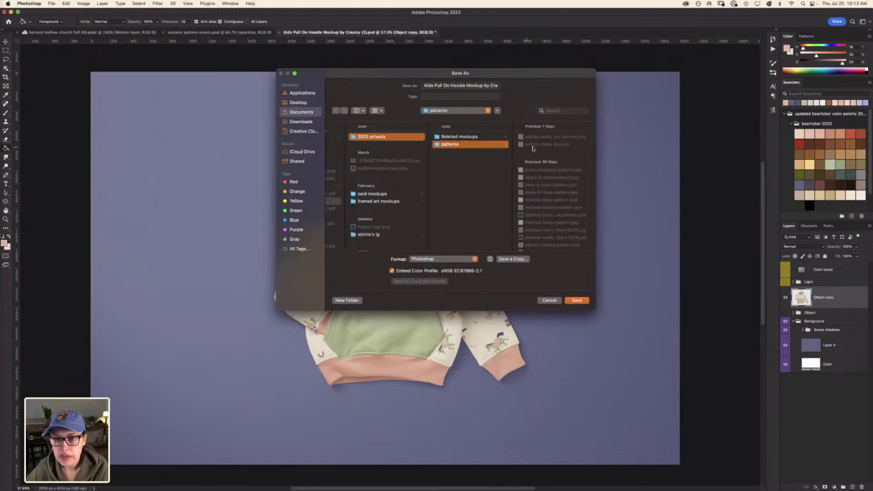
{"action": "left_click", "coordinate": [474, 136]}
{"action": "left_click", "coordinate": [452, 87]}
{"action": "key", "text": "super+a"}
{"action": "type", "text": "hoodie t"}
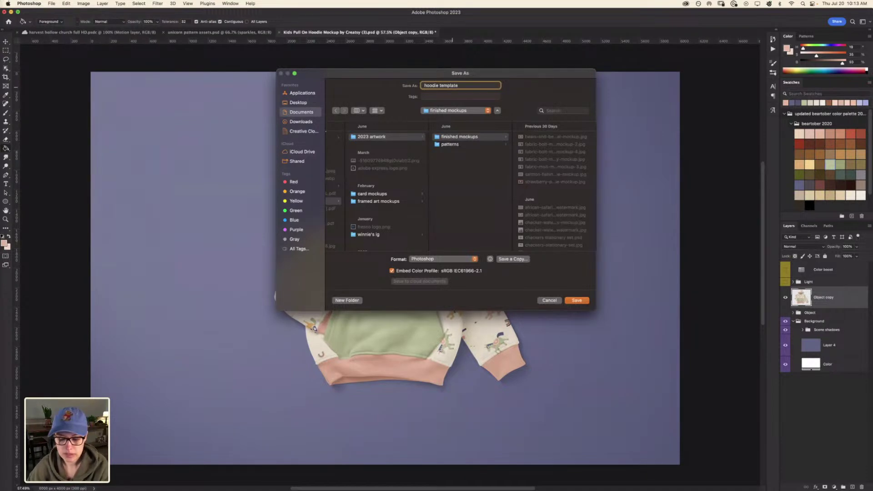
{"action": "key", "text": "Return"}
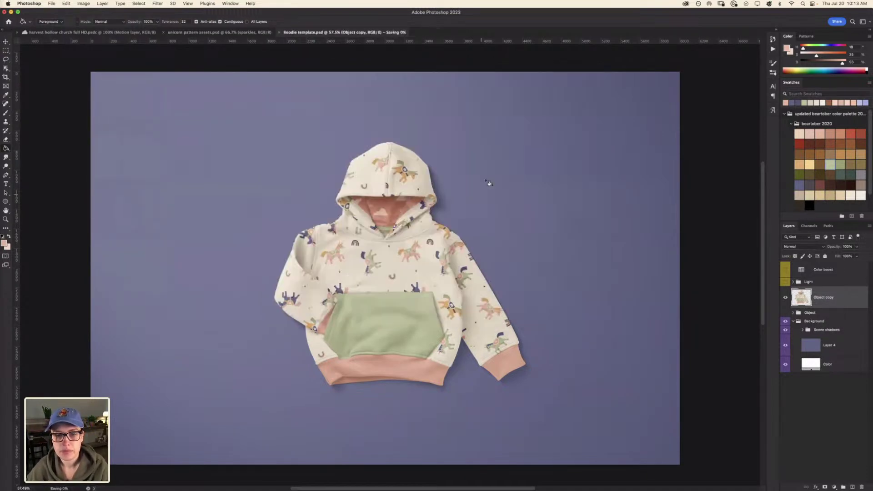
- Export the mockup as a PNG named "unicorn hoodie" into the patterns folder and close the hoodie template document
{"action": "left_click", "coordinate": [51, 4]}
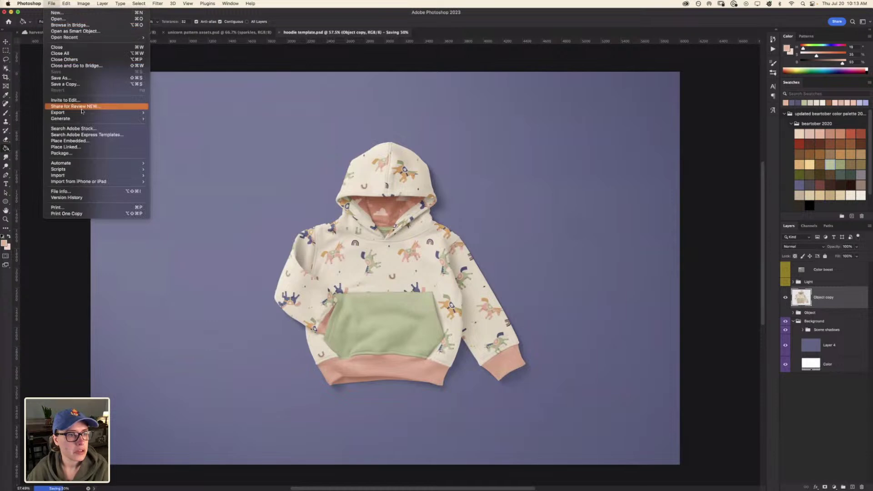
{"action": "mouse_move", "coordinate": [105, 113]}
{"action": "left_click", "coordinate": [177, 112]}
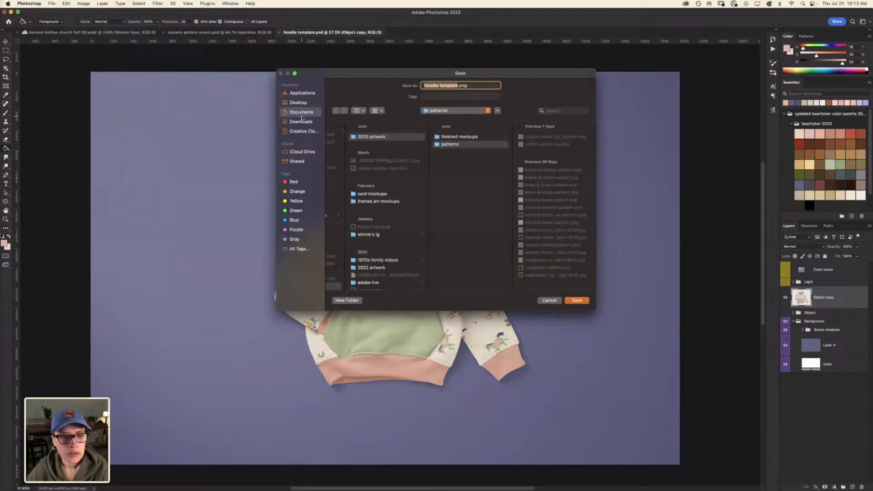
{"action": "left_click", "coordinate": [461, 144]}
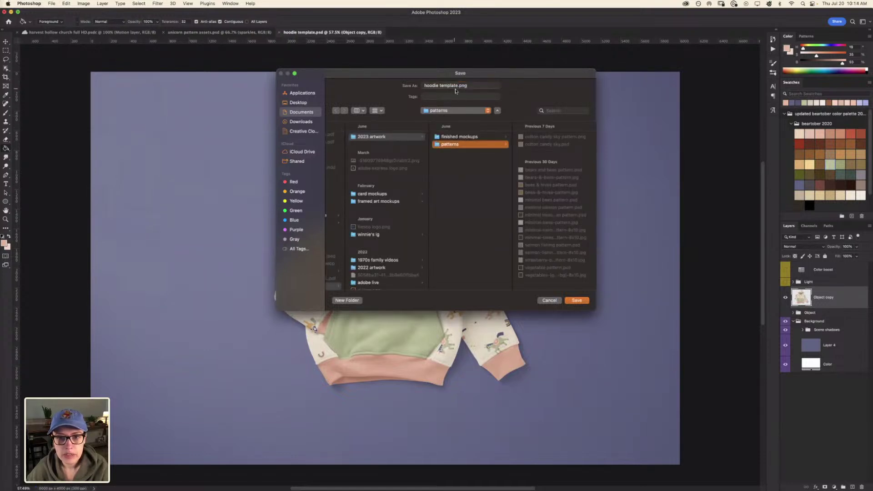
{"action": "left_click", "coordinate": [469, 87]}
{"action": "type", "text": "unicorn hoodie"}
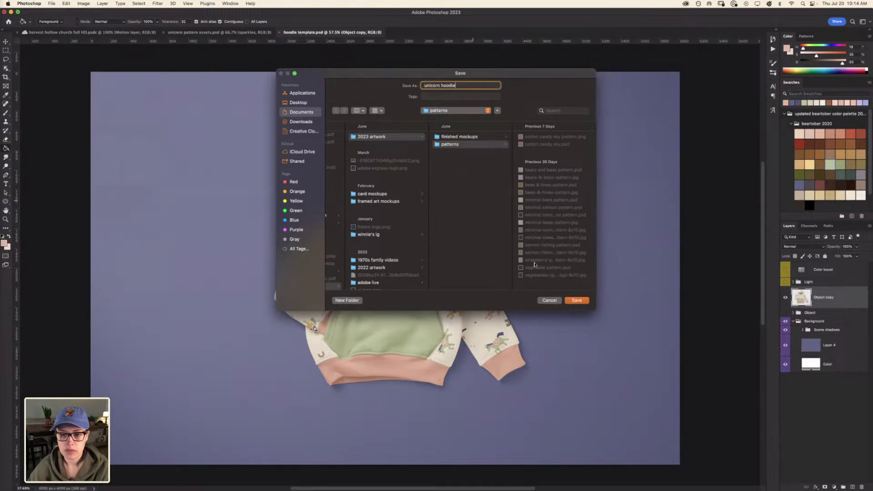
{"action": "left_click", "coordinate": [577, 300]}
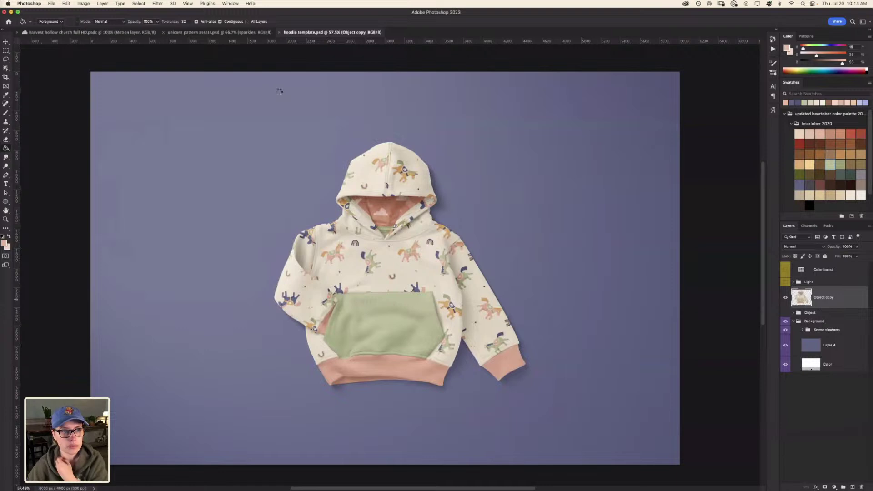
{"action": "left_click", "coordinate": [279, 34]}
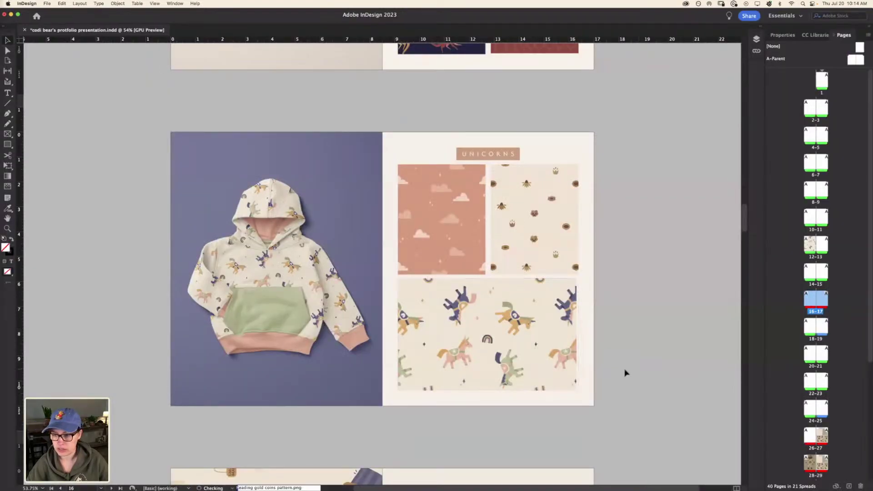
- From the InDesign portfolio presentation, switch to Finder and open the finished mockups folder inside 2023 artwork
{"action": "mouse_move", "coordinate": [359, 473]}
{"action": "left_click", "coordinate": [145, 472]}
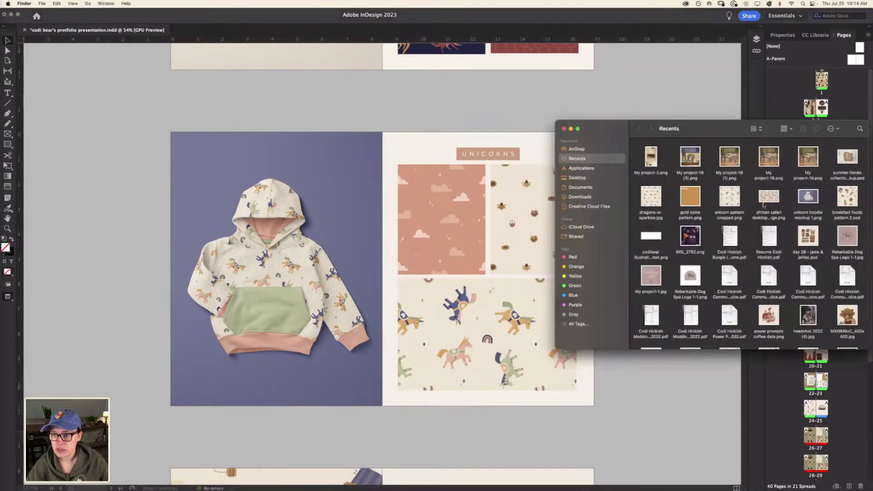
{"action": "left_click_drag", "start_coordinate": [848, 134], "coordinate": [806, 202]}
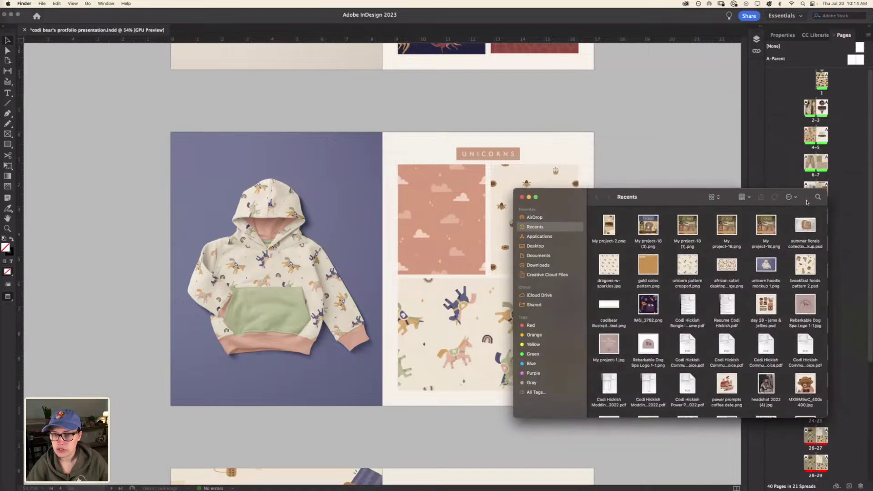
{"action": "key", "text": "super+shift+h"}
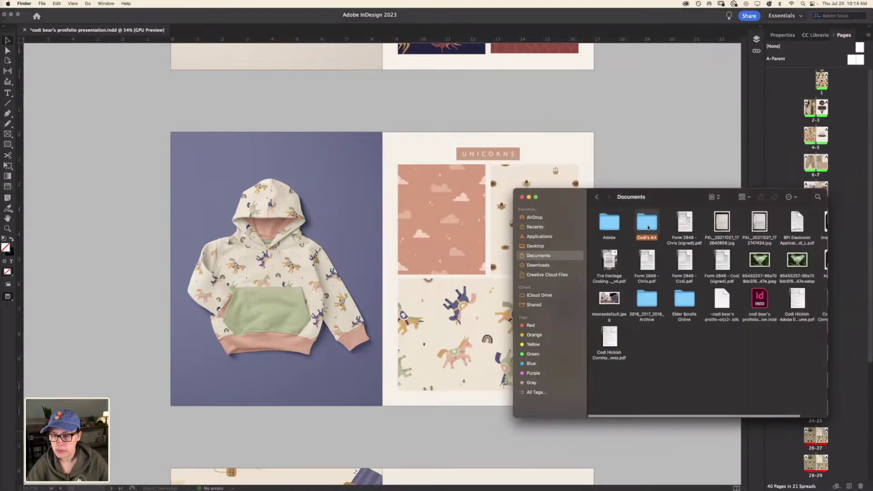
{"action": "double_click", "coordinate": [813, 230]}
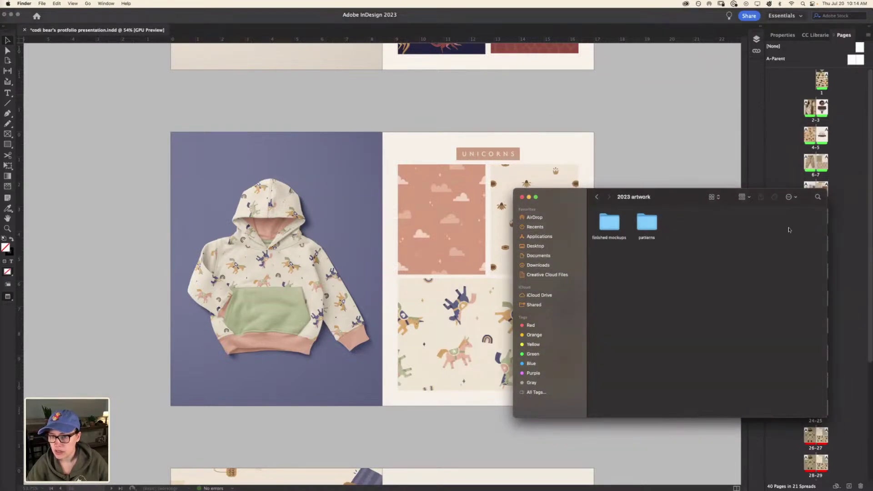
{"action": "double_click", "coordinate": [609, 222]}
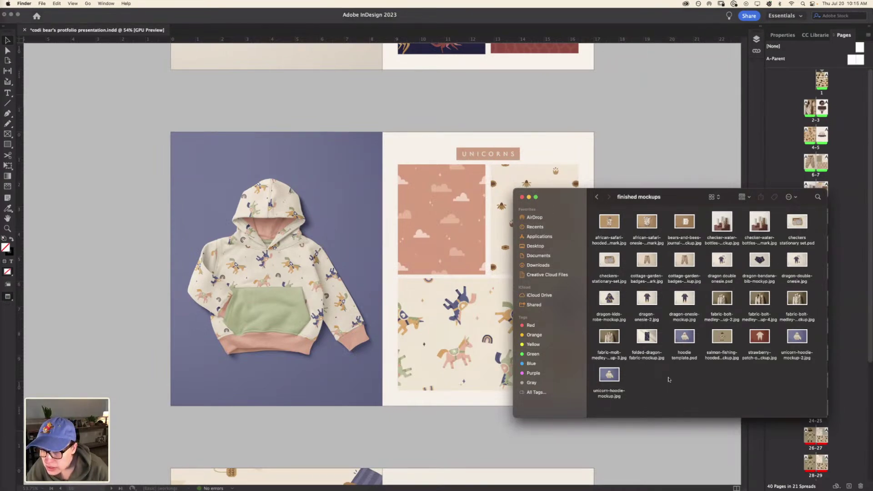
- Replace the hoodie image on page 16 of the InDesign presentation with unicorn-hoodie-mockup.jpg from the finished mockups folder
{"action": "left_click", "coordinate": [610, 377]}
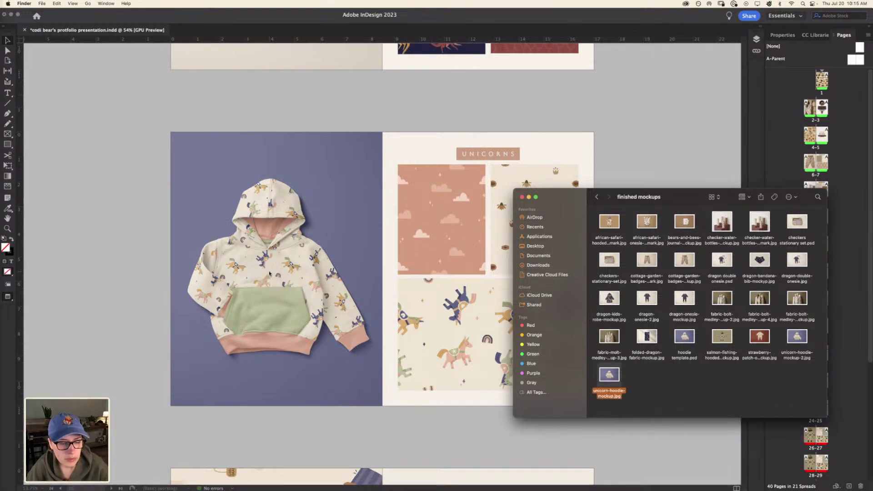
{"action": "left_click_drag", "start_coordinate": [803, 341], "coordinate": [281, 270]}
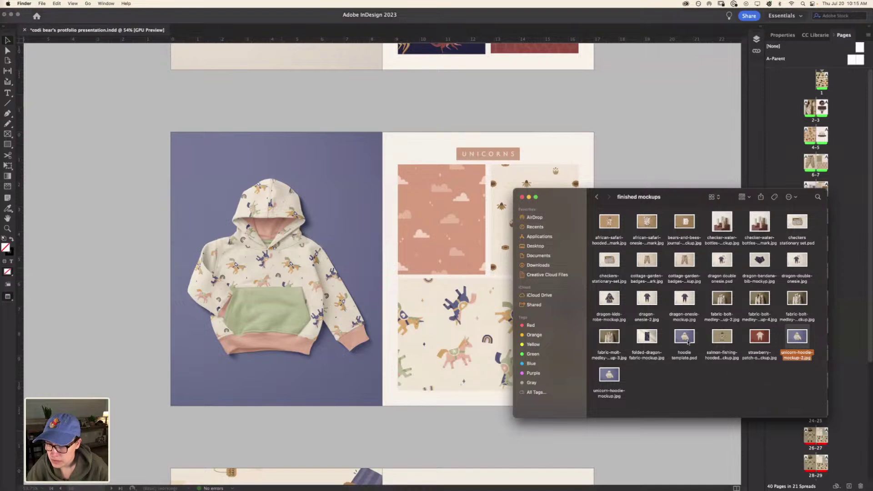
{"action": "left_click_drag", "start_coordinate": [609, 375], "coordinate": [273, 263]}
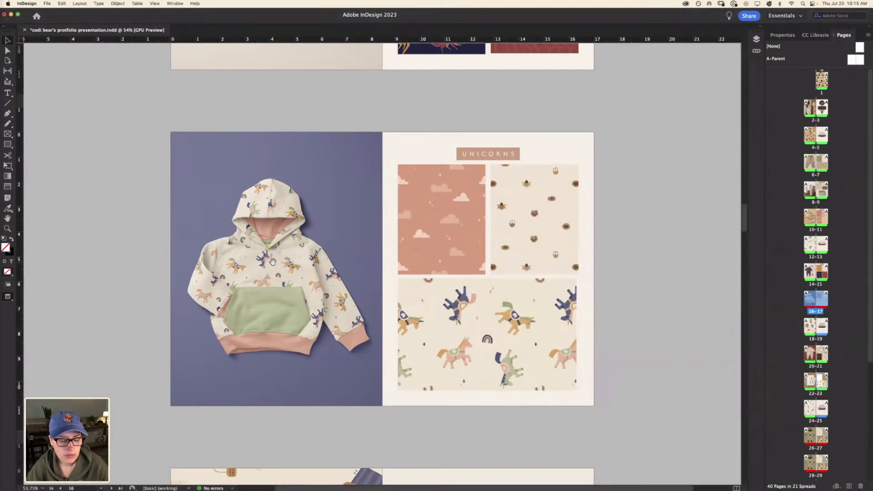
{"action": "left_click", "coordinate": [273, 262]}
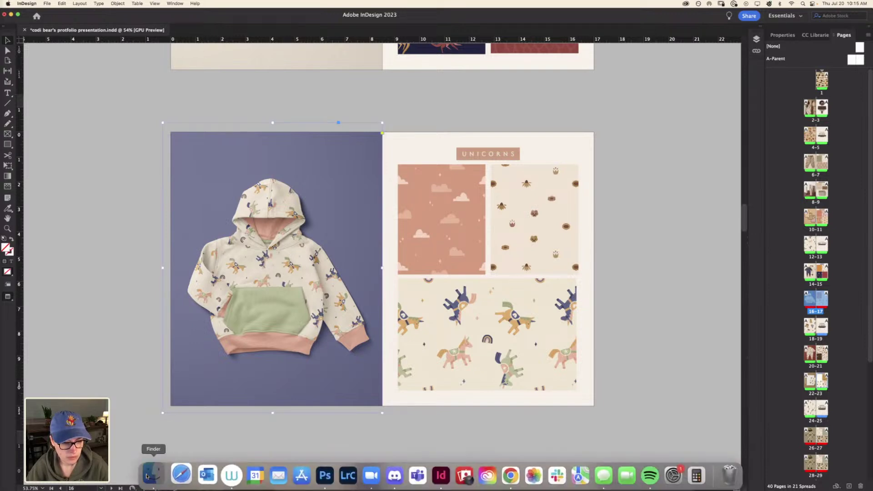
{"action": "left_click", "coordinate": [152, 474]}
{"action": "left_click_drag", "start_coordinate": [613, 377], "coordinate": [270, 270]}
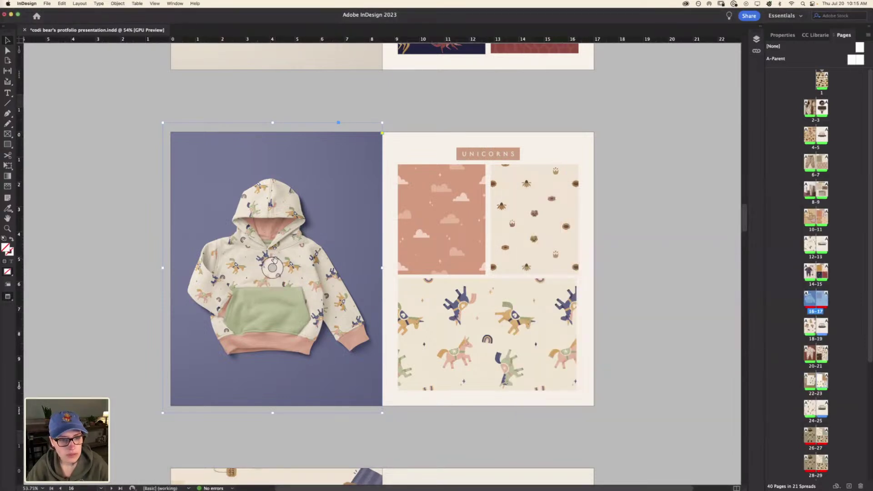
- Open unicorn-hoodie-mockup.jpg and unicorn-hoodie-mockup-2.jpg from Finder one after the other to compare them, closing each preview
{"action": "mouse_move", "coordinate": [243, 489]}
{"action": "left_click", "coordinate": [144, 473]}
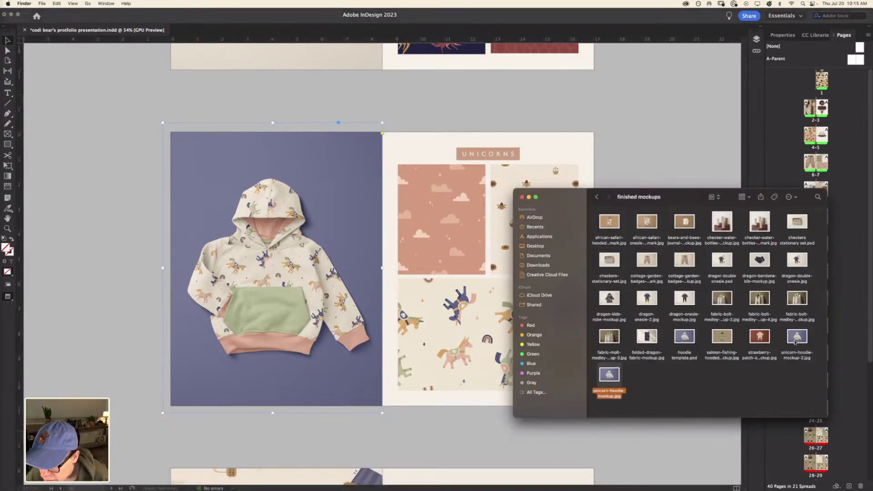
{"action": "double_click", "coordinate": [603, 379]}
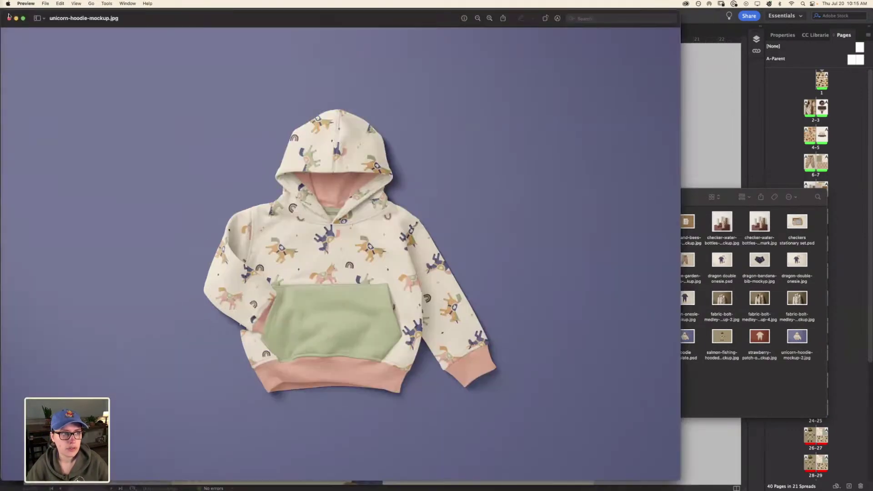
{"action": "left_click", "coordinate": [9, 15]}
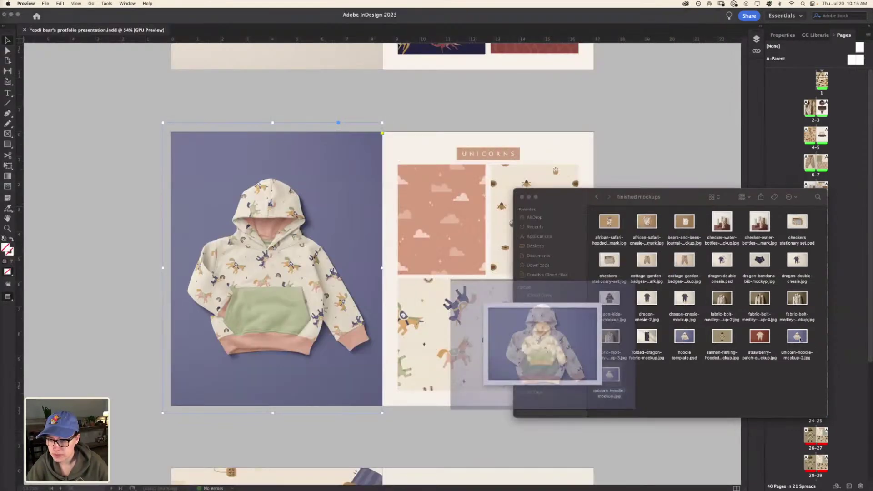
{"action": "left_click_drag", "start_coordinate": [797, 336], "coordinate": [381, 187]}
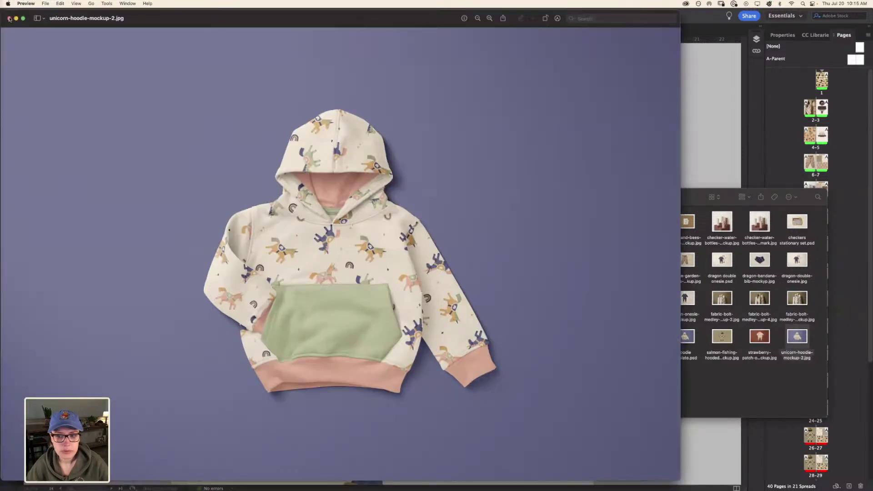
{"action": "left_click", "coordinate": [9, 15]}
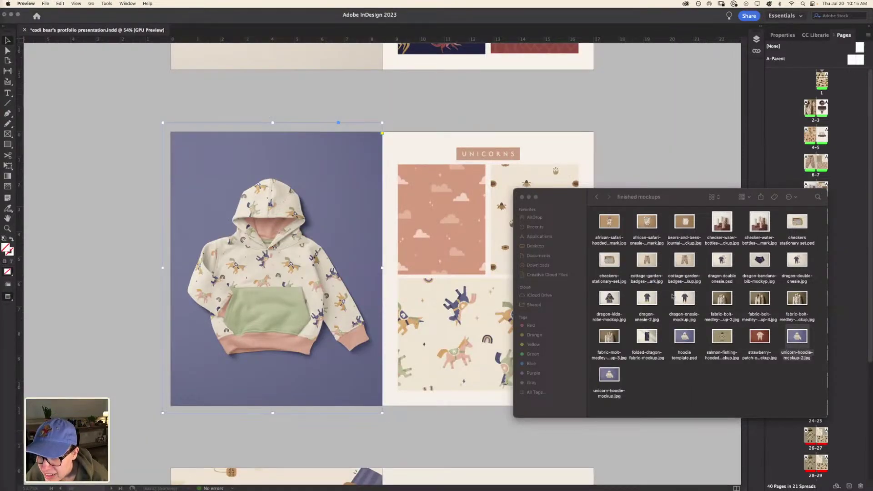
- Look for the exported unicorn hoodie PNG in the Downloads, Documents and Recents locations in Finder
{"action": "left_click", "coordinate": [596, 197]}
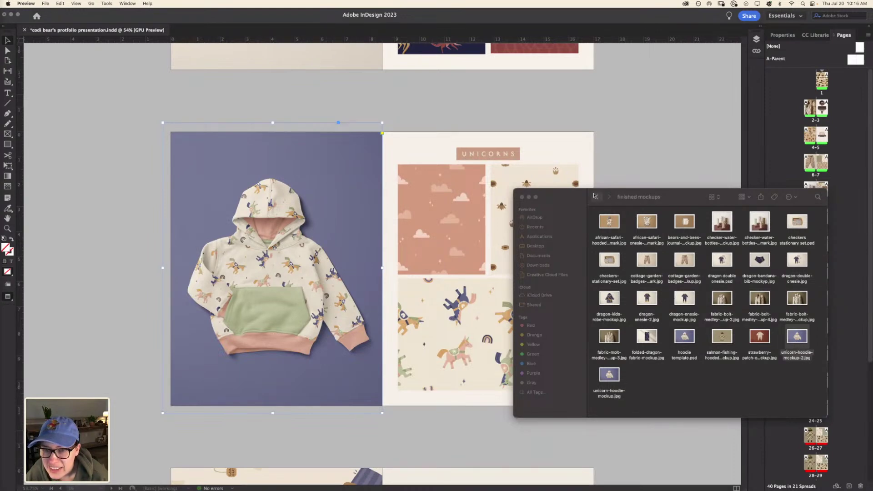
{"action": "double_click", "coordinate": [617, 222]}
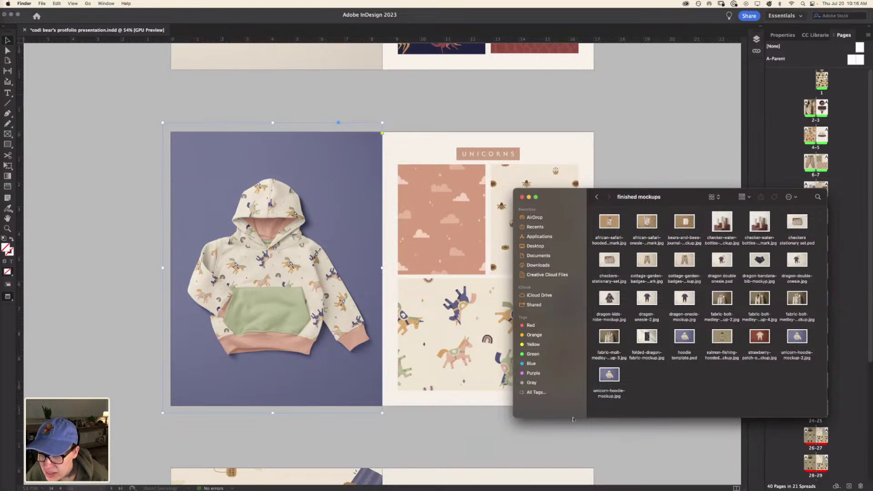
{"action": "mouse_move", "coordinate": [369, 474]}
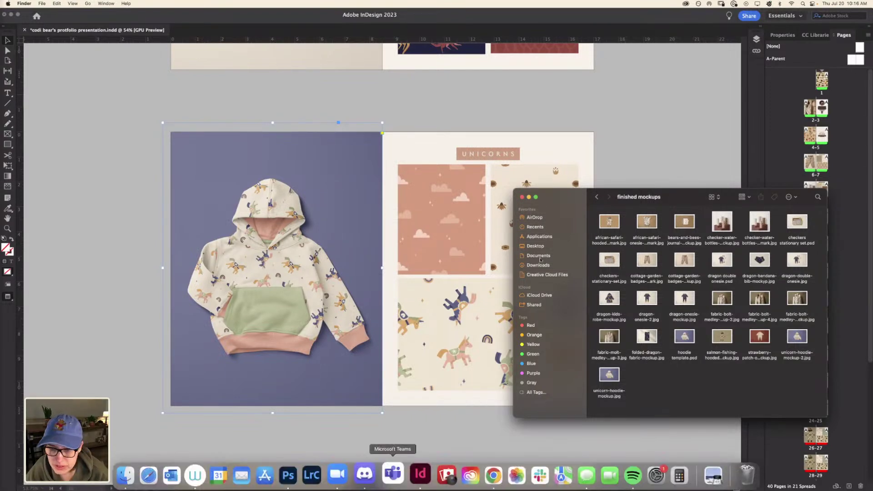
{"action": "left_click", "coordinate": [539, 265]}
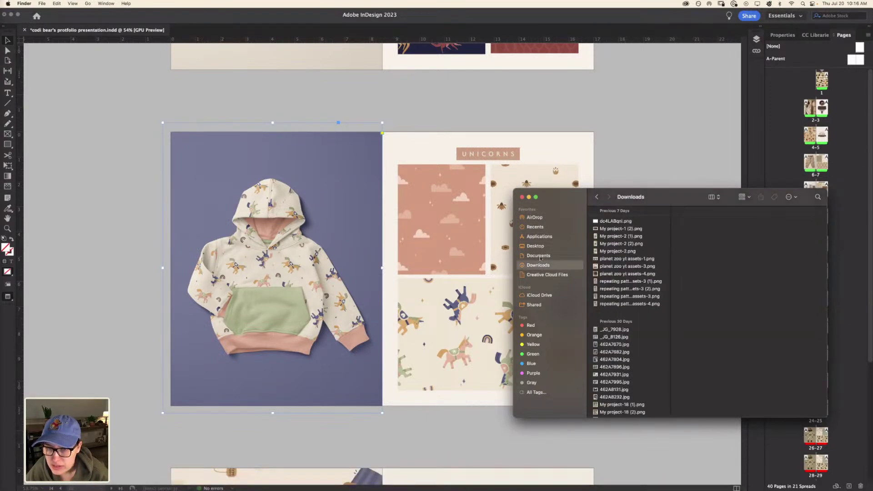
{"action": "left_click", "coordinate": [539, 256]}
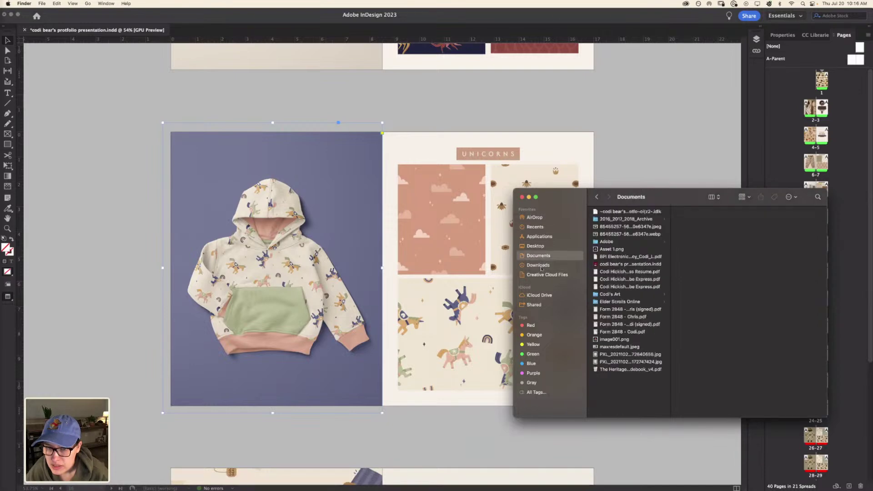
{"action": "left_click", "coordinate": [538, 227]}
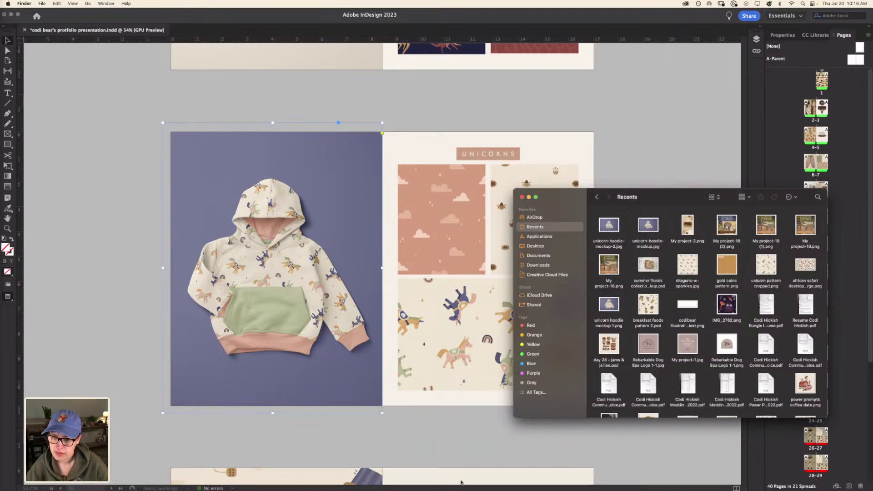
{"action": "mouse_move", "coordinate": [461, 482]}
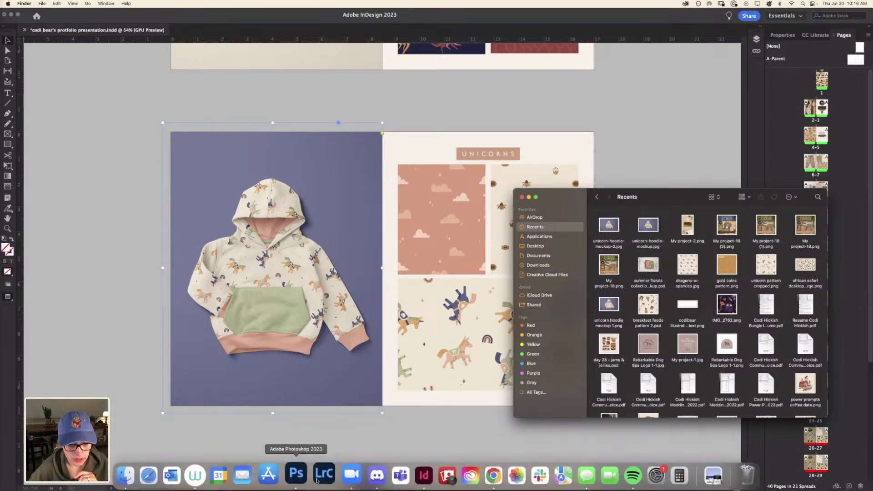
- Switch to Photoshop and close the harvest hollow church full HD document
{"action": "left_click", "coordinate": [304, 481]}
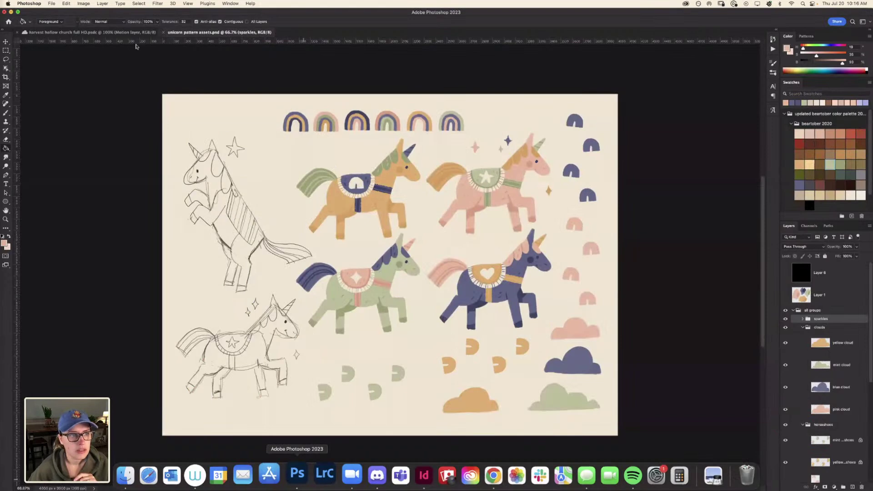
{"action": "left_click", "coordinate": [127, 33]}
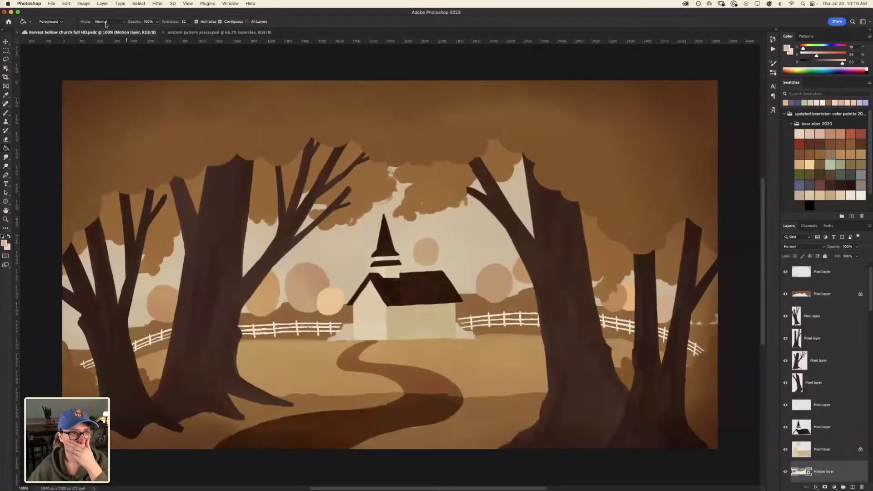
{"action": "left_click", "coordinate": [51, 4]}
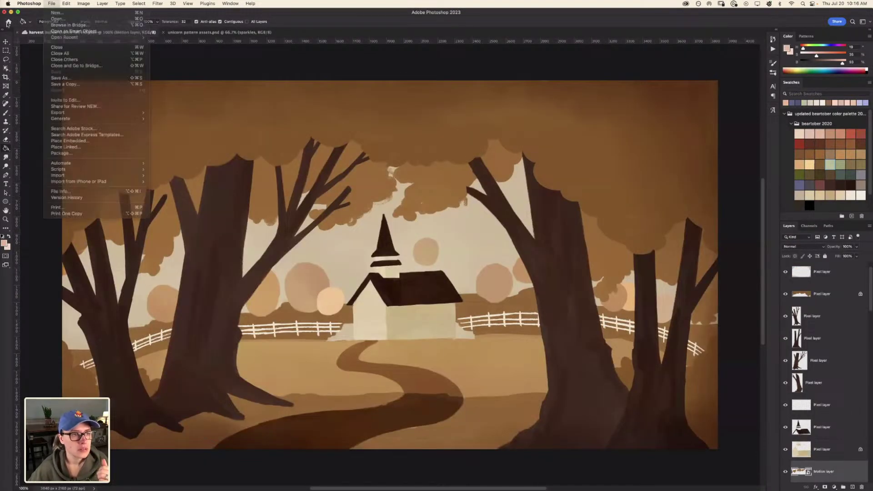
{"action": "left_click", "coordinate": [19, 32]}
- Open hoodie template.psd from the finished mockups folder
{"action": "left_click", "coordinate": [8, 23]}
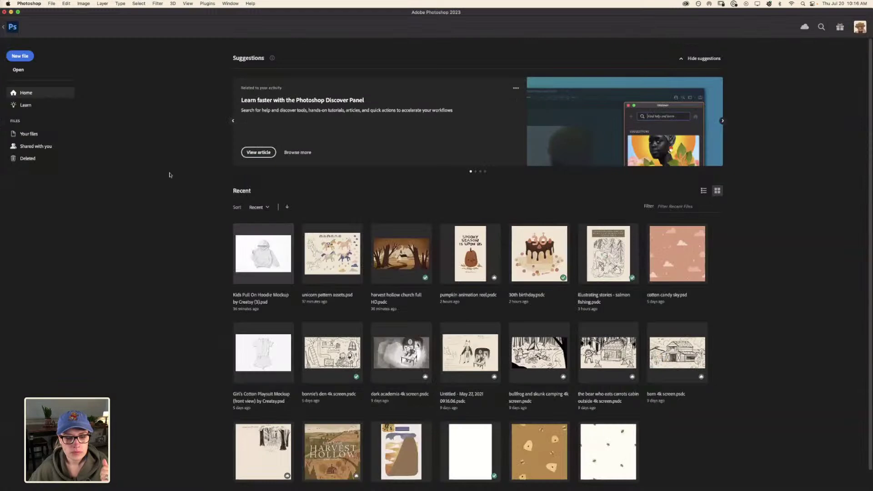
{"action": "left_click", "coordinate": [51, 4]}
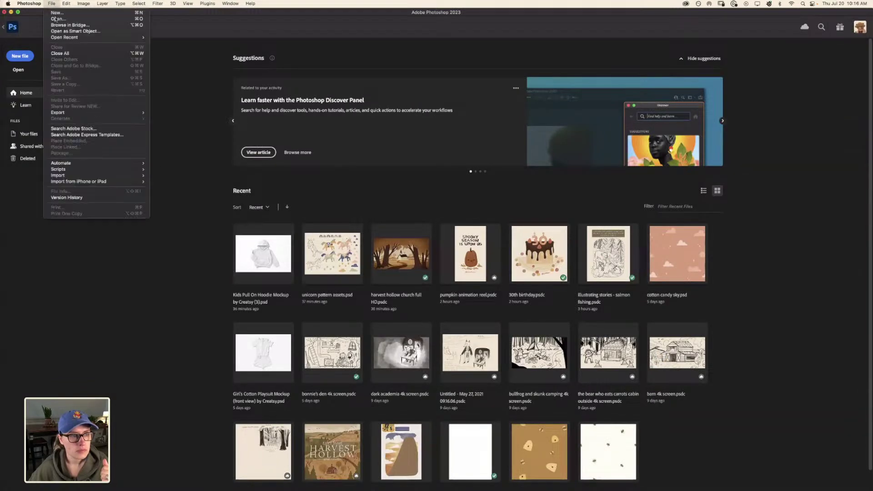
{"action": "left_click", "coordinate": [182, 214]}
{"action": "key", "text": "super+o"}
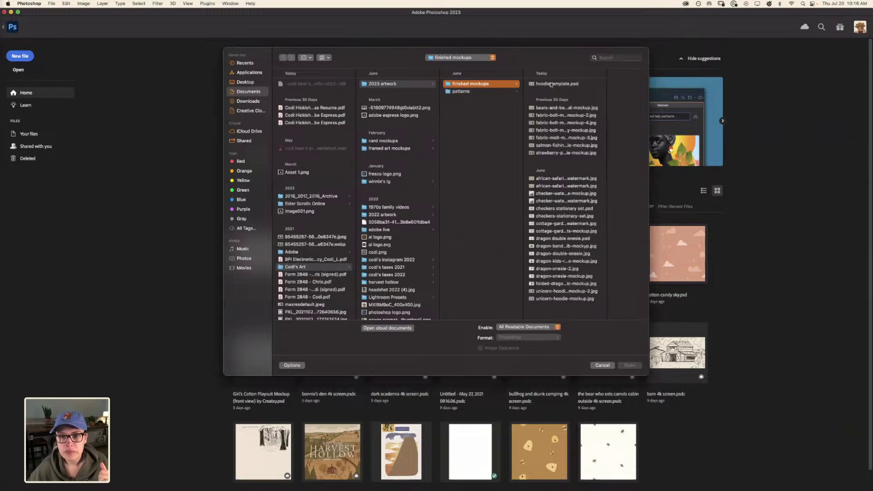
{"action": "key", "text": "Right"}
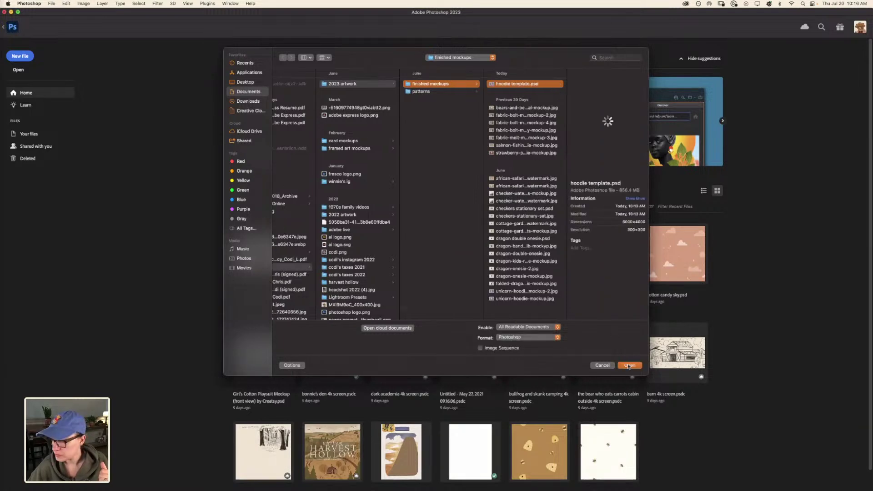
{"action": "left_click", "coordinate": [628, 365]}
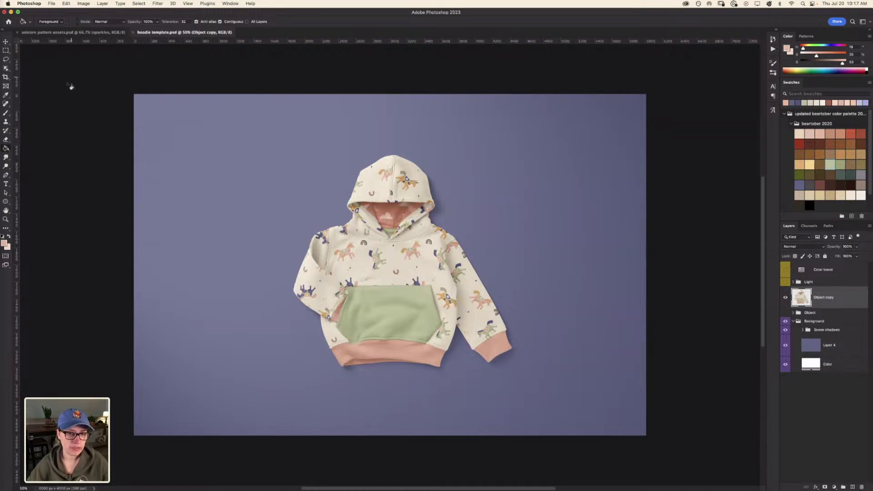
- Start a quick PNG export to check where unicorn hoodie.png is stored, and leave the save dialog without exporting
{"action": "left_click", "coordinate": [52, 4]}
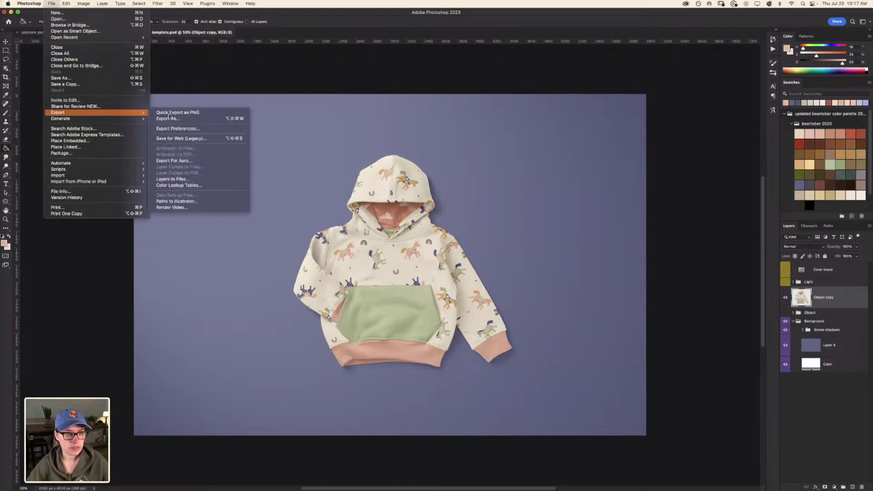
{"action": "left_click", "coordinate": [168, 113]}
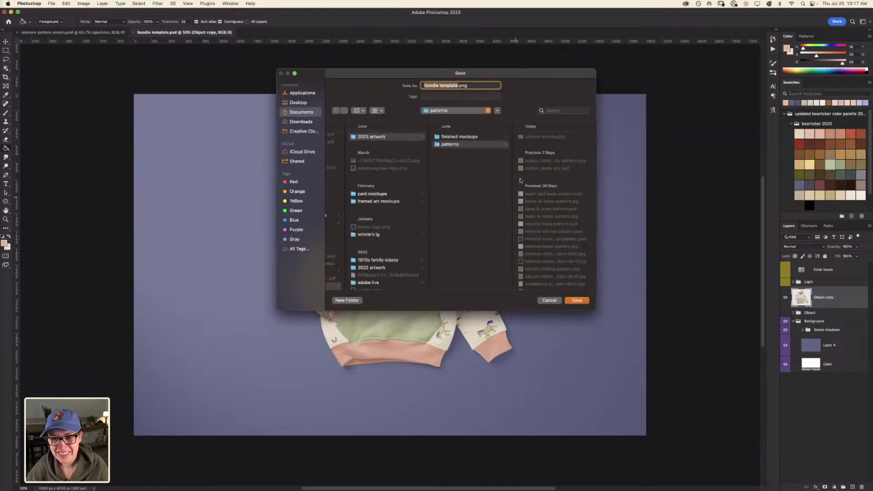
{"action": "left_click", "coordinate": [538, 138]}
{"action": "left_click", "coordinate": [537, 138]}
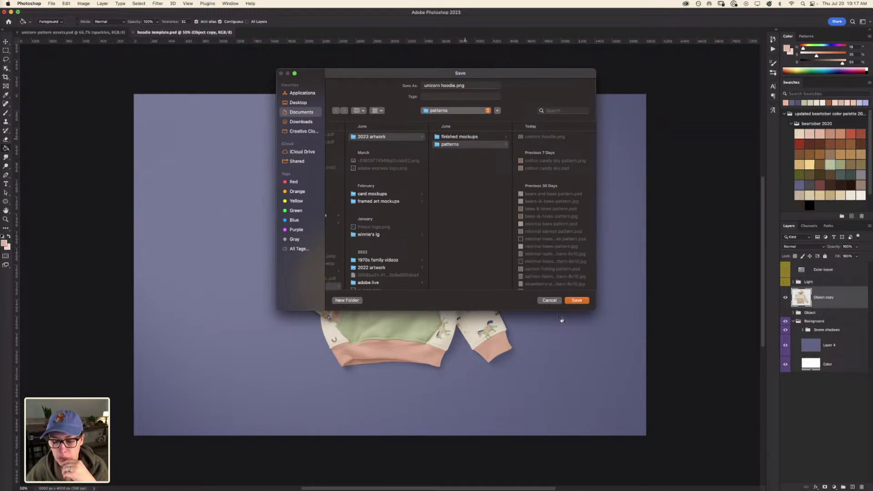
{"action": "key", "text": "Return"}
- Switch back to the InDesign presentation and open the patterns folder inside 2023 artwork in Finder
{"action": "left_click", "coordinate": [404, 481]}
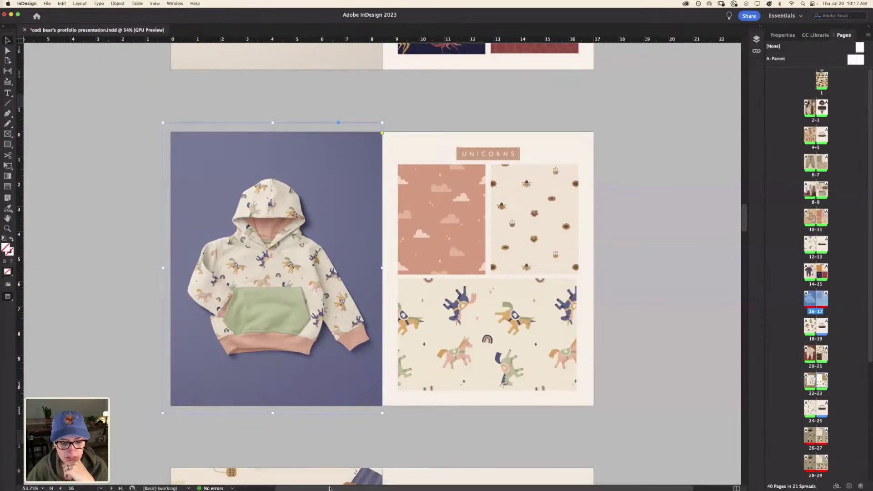
{"action": "mouse_move", "coordinate": [134, 473]}
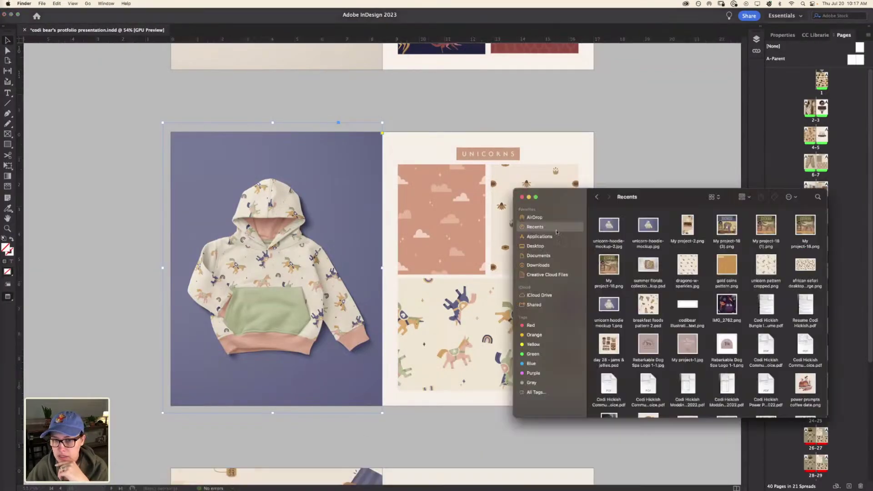
{"action": "left_click", "coordinate": [596, 198]}
{"action": "left_click", "coordinate": [619, 295]}
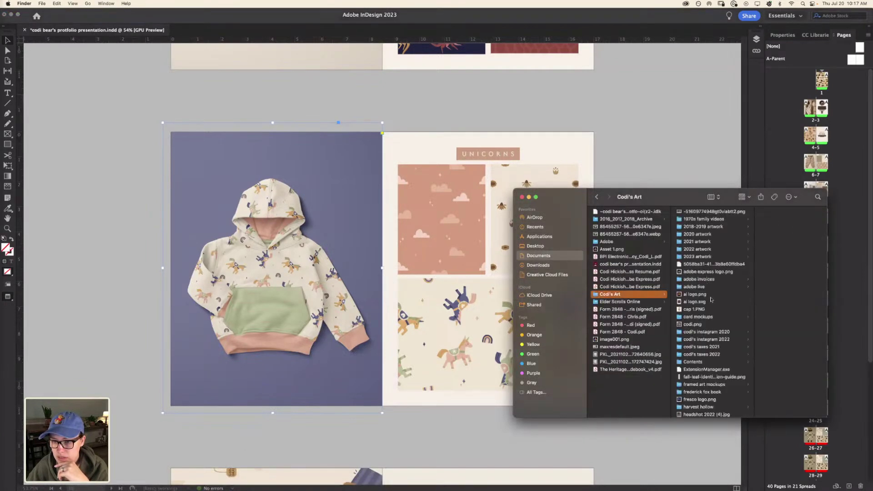
{"action": "left_click", "coordinate": [714, 257]}
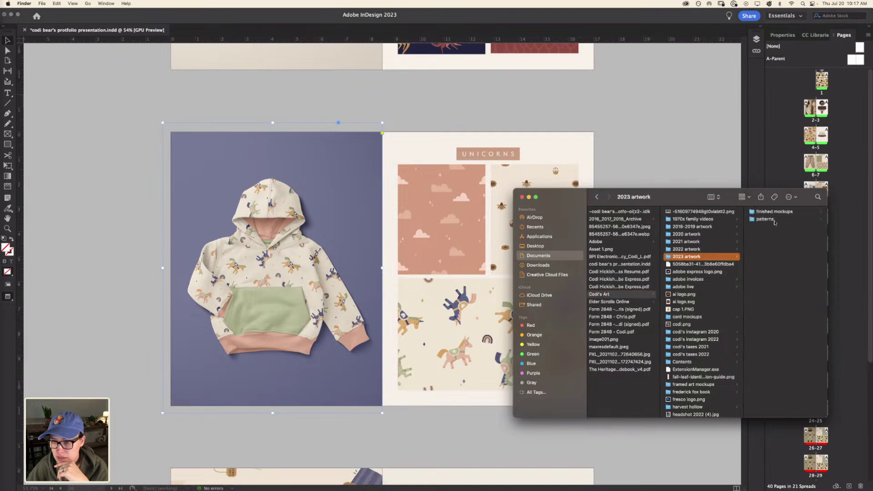
{"action": "left_click", "coordinate": [774, 219]}
- Replace the hoodie image on page 16 of the InDesign presentation with unicorn hoodie.png from the patterns folder
{"action": "scroll", "coordinate": [769, 279], "scroll_direction": "down", "scroll_amount": 5}
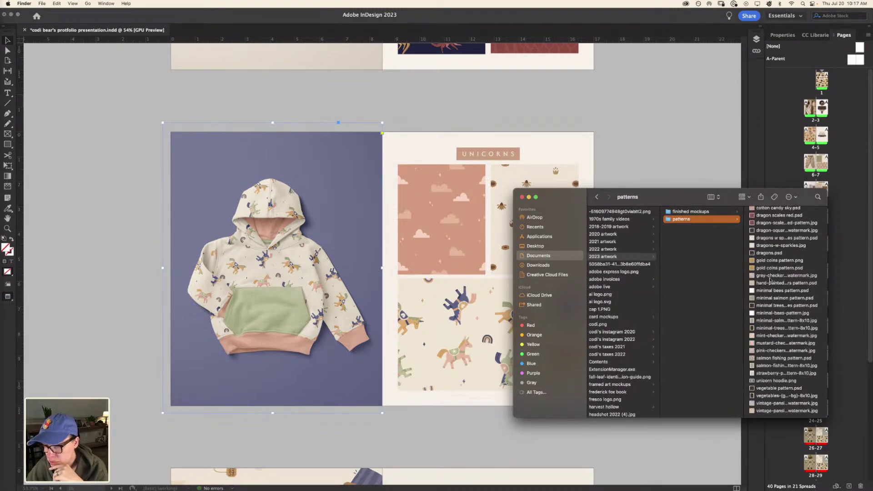
{"action": "left_click", "coordinate": [801, 380]}
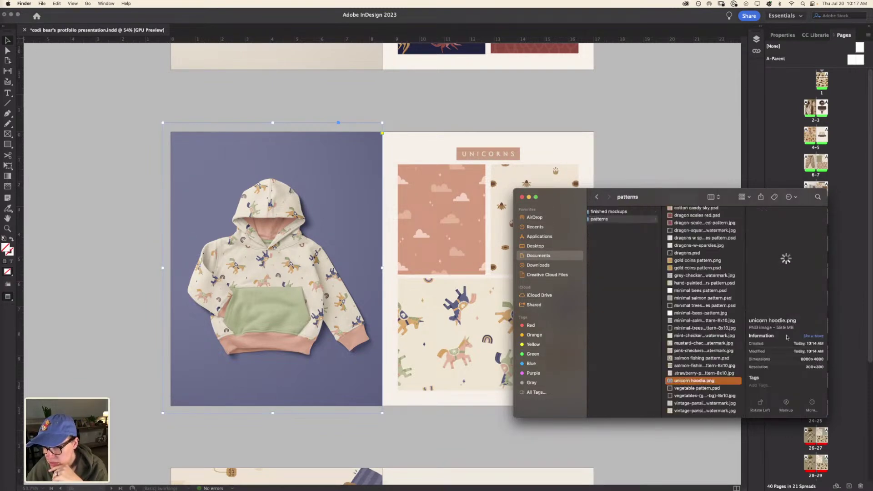
{"action": "left_click_drag", "start_coordinate": [727, 380], "coordinate": [294, 278]}
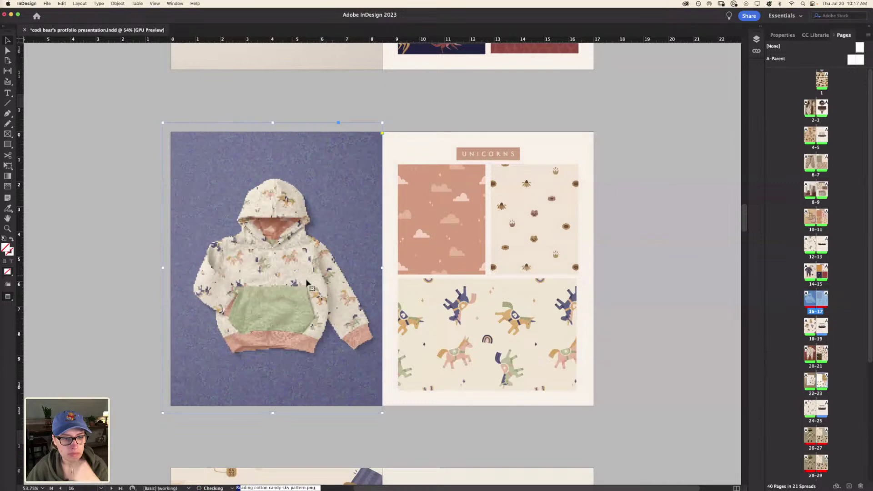
{"action": "left_click", "coordinate": [102, 240]}
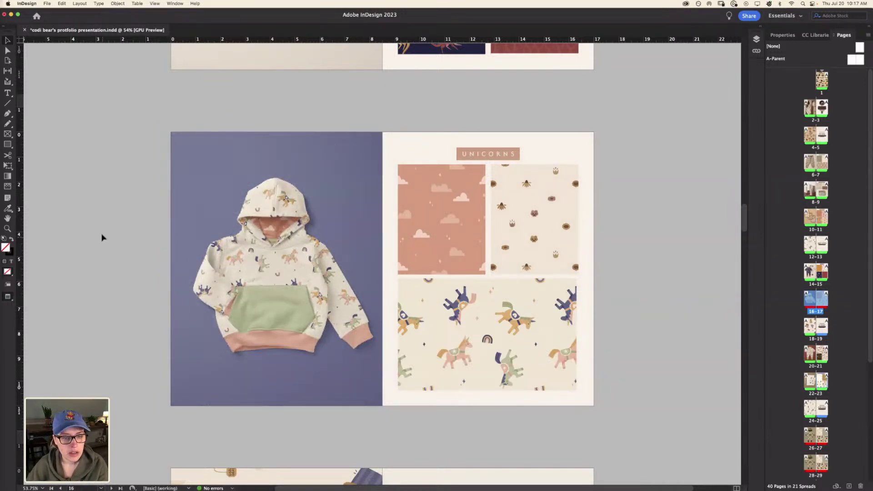
- Leave preview mode, shift the hoodie image slightly left within its page 16 frame to centre it, and return to preview
{"action": "key", "text": "w"}
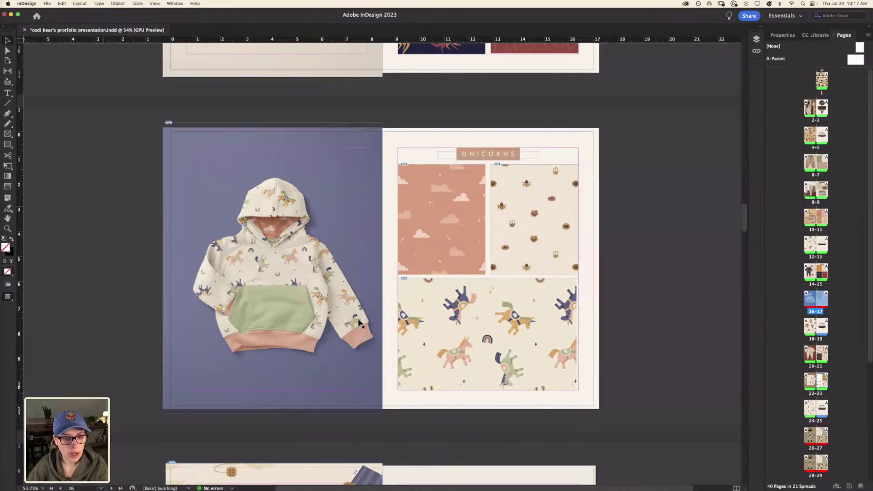
{"action": "left_click_drag", "start_coordinate": [272, 268], "coordinate": [268, 268]}
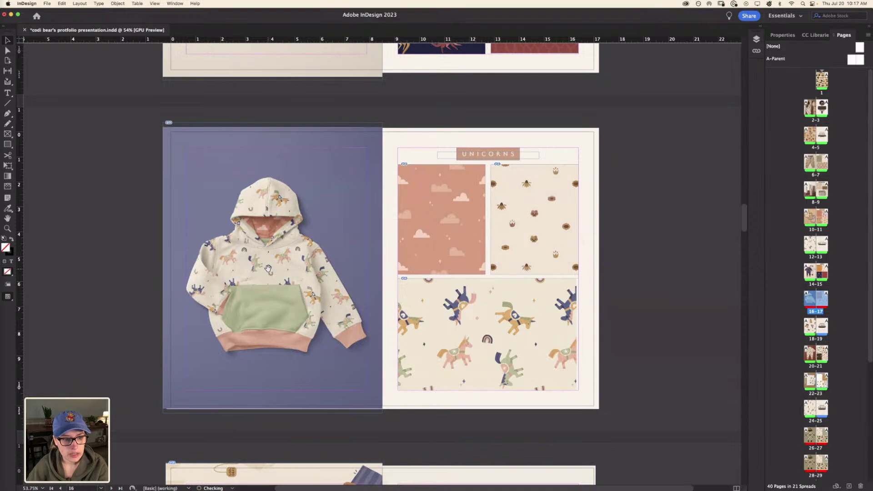
{"action": "left_click_drag", "start_coordinate": [270, 272], "coordinate": [271, 268]}
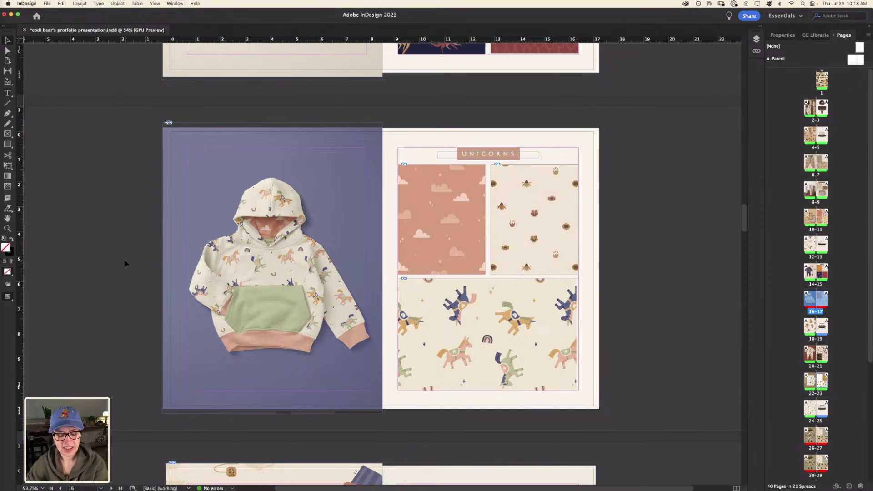
{"action": "left_click", "coordinate": [271, 269]}
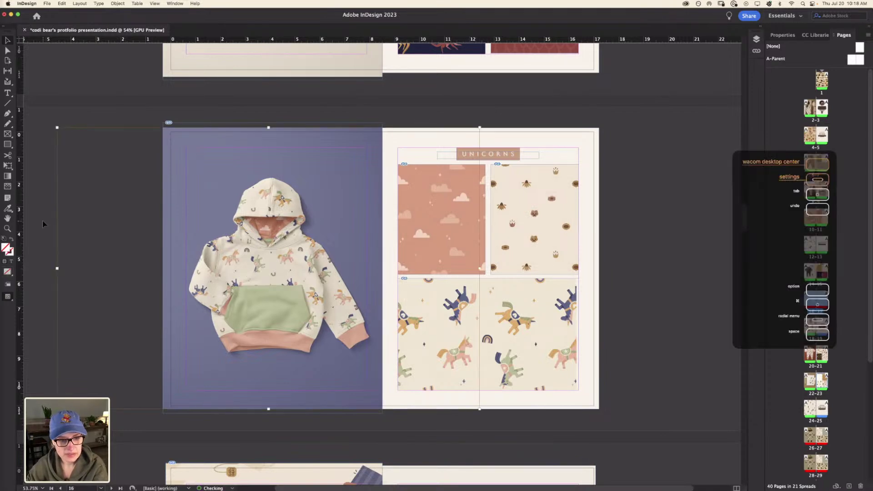
{"action": "key", "text": "Left"}
{"action": "key", "text": "Right"}
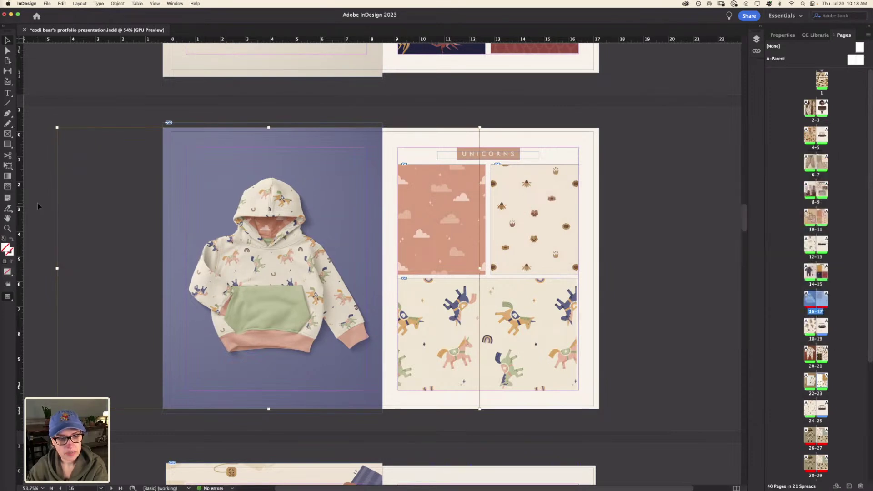
{"action": "key", "text": "Up"}
{"action": "left_click", "coordinate": [31, 206]}
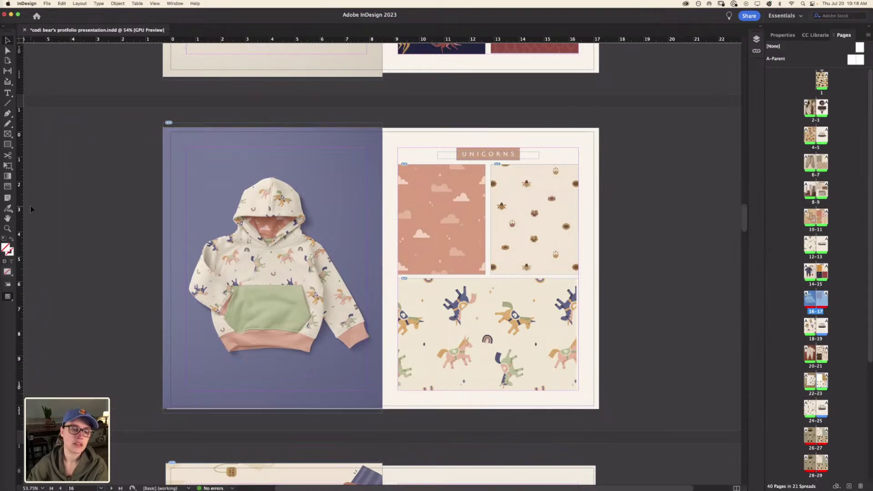
{"action": "key", "text": "w"}
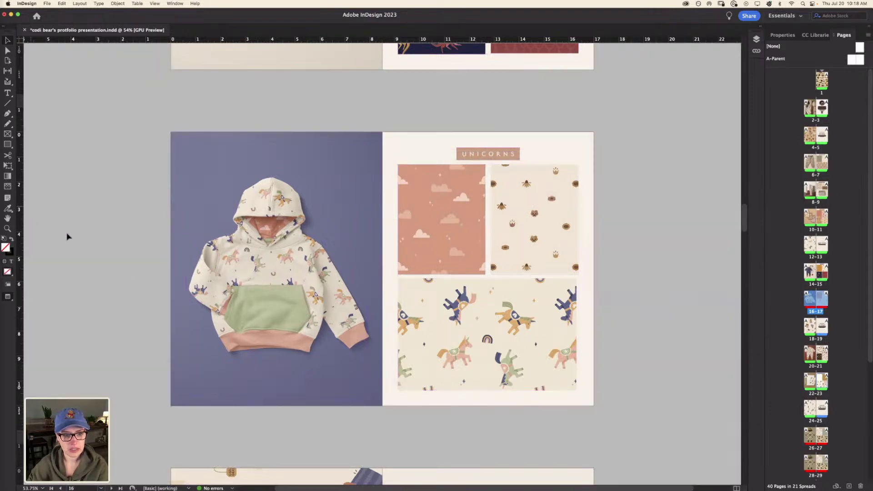
- Nudge the hoodie image frame on page 16 slightly to the left
{"action": "left_click", "coordinate": [251, 307]}
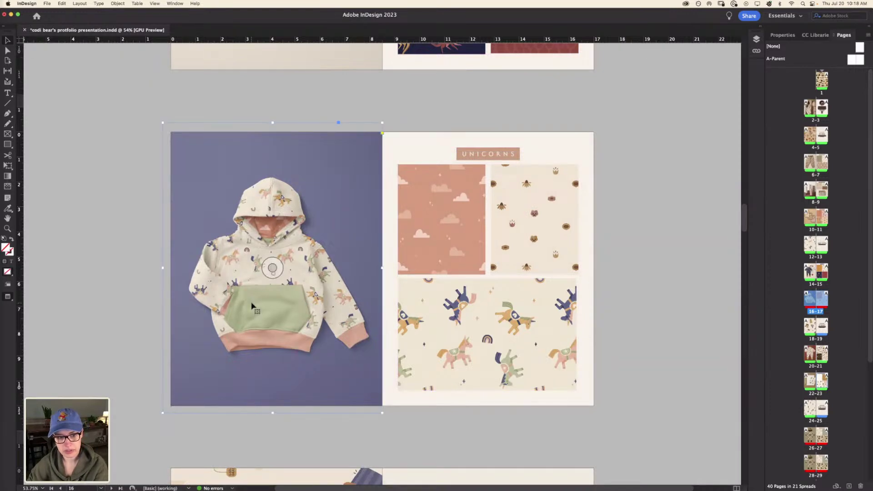
{"action": "key", "text": "Left"}
{"action": "key", "text": "Left"}
{"action": "key", "text": "Left"}
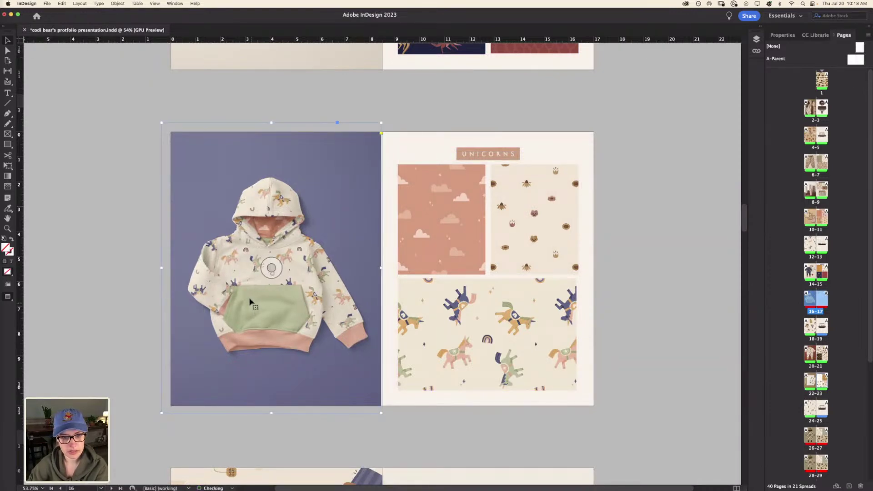
- Undo the last nudge of the hoodie image frame on page 16 and leave preview mode
{"action": "key", "text": "super+z"}
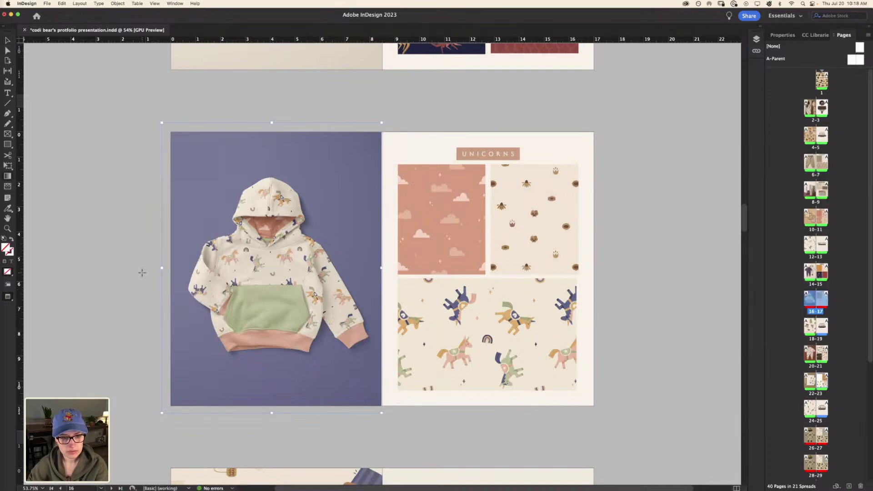
{"action": "key", "text": "w"}
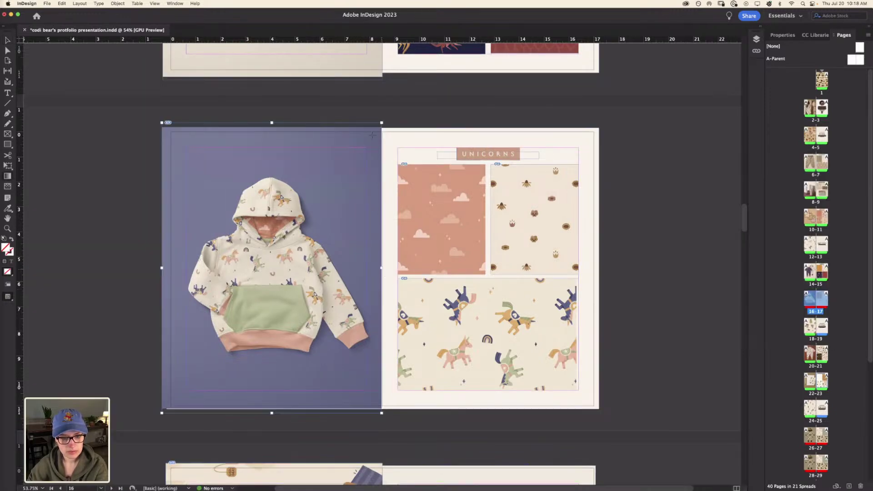
{"action": "key", "text": "period"}
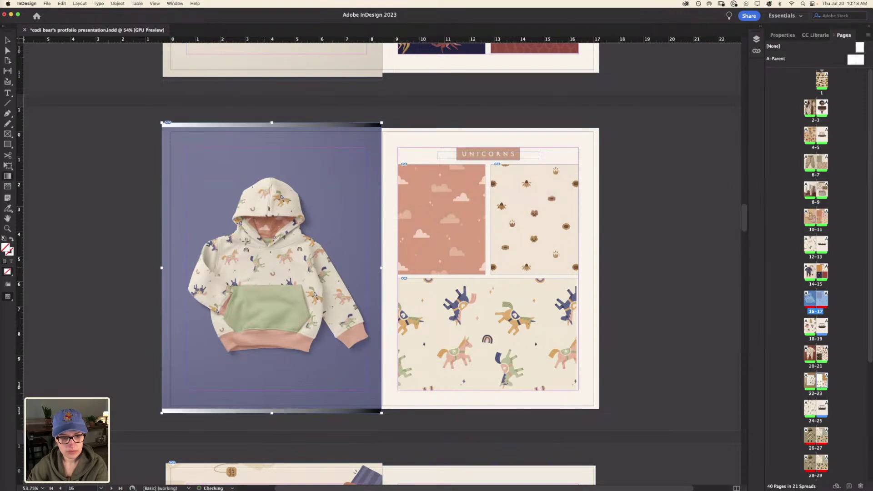
{"action": "key", "text": "x"}
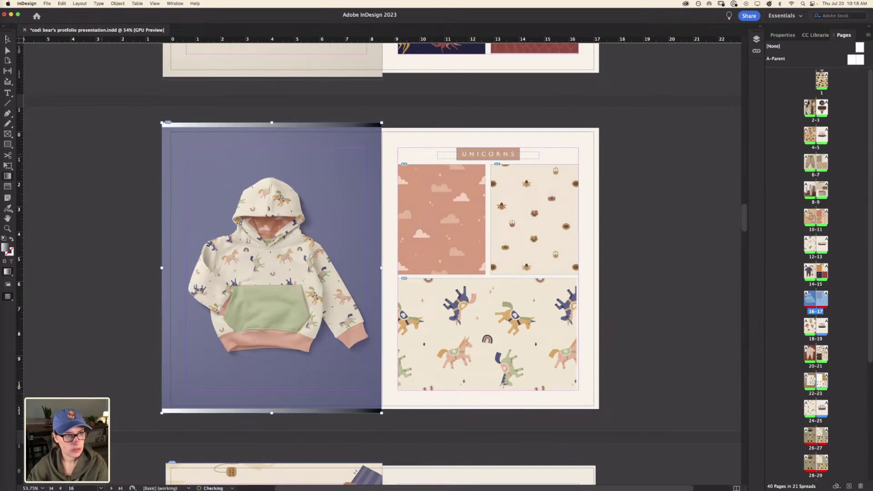
{"action": "left_click", "coordinate": [122, 195]}
{"action": "key", "text": "super+z"}
{"action": "key", "text": "super+z"}
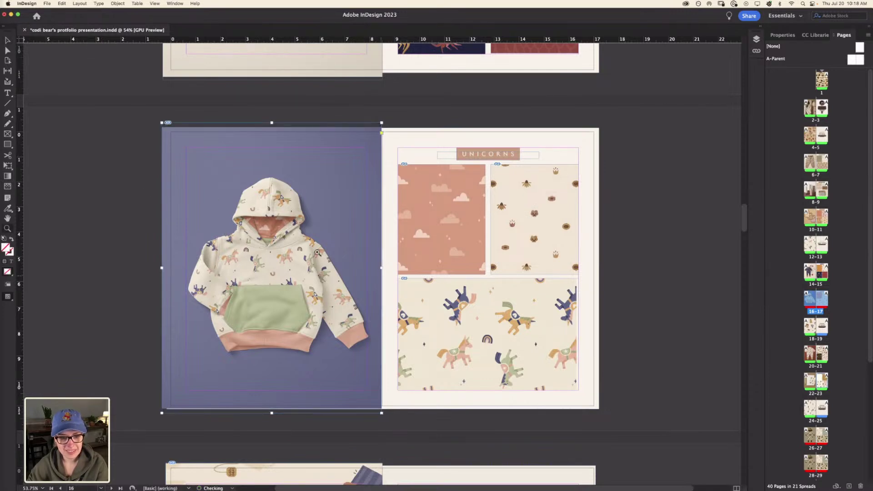
- Extend the hoodie image frame's right edge to meet the spine between pages 16 and 17, deselect it, and return to preview
{"action": "key", "text": "super+equal"}
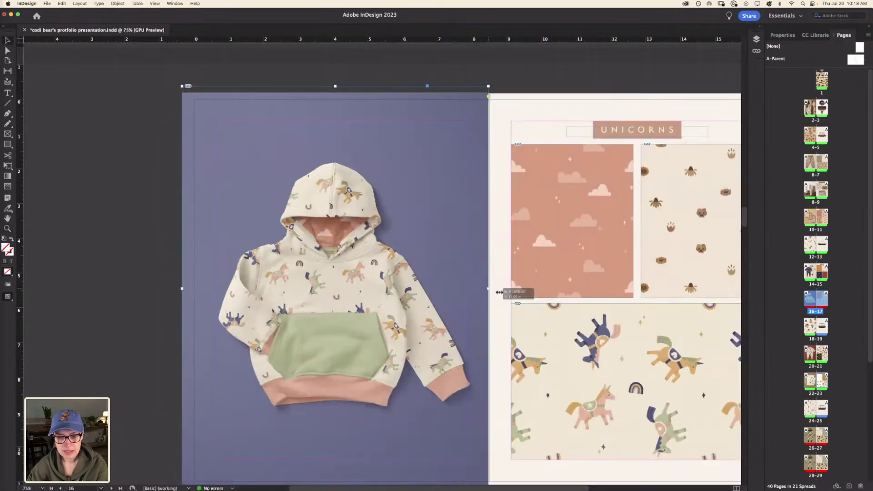
{"action": "mouse_move", "coordinate": [488, 288]}
{"action": "left_mouse_down"}
{"action": "mouse_move", "coordinate": [498, 290]}
{"action": "mouse_move", "coordinate": [489, 287]}
{"action": "left_mouse_up"}
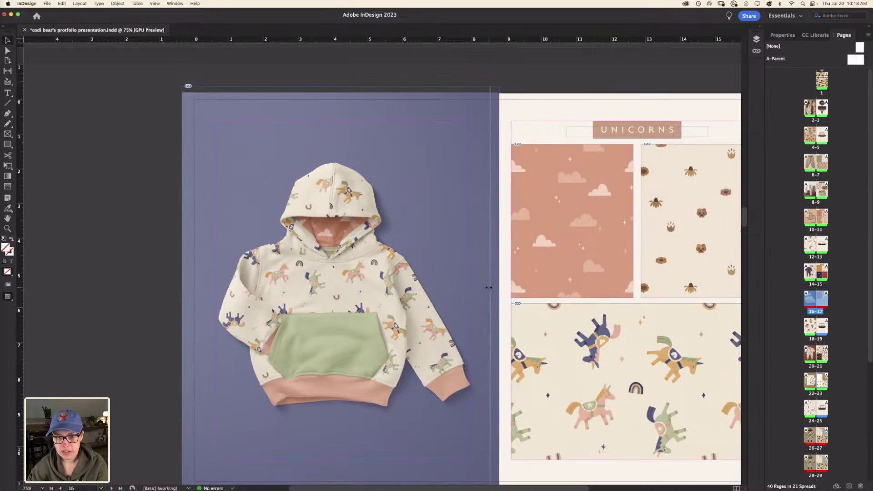
{"action": "left_click", "coordinate": [104, 217]}
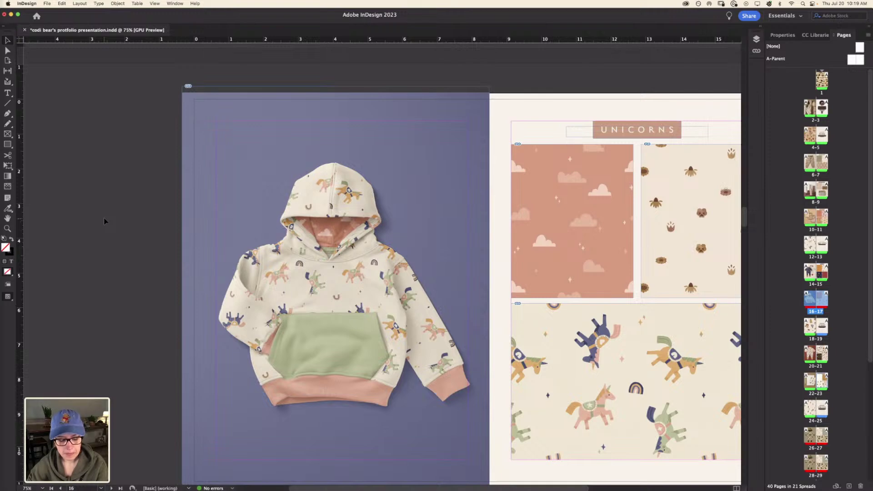
{"action": "key", "text": "w"}
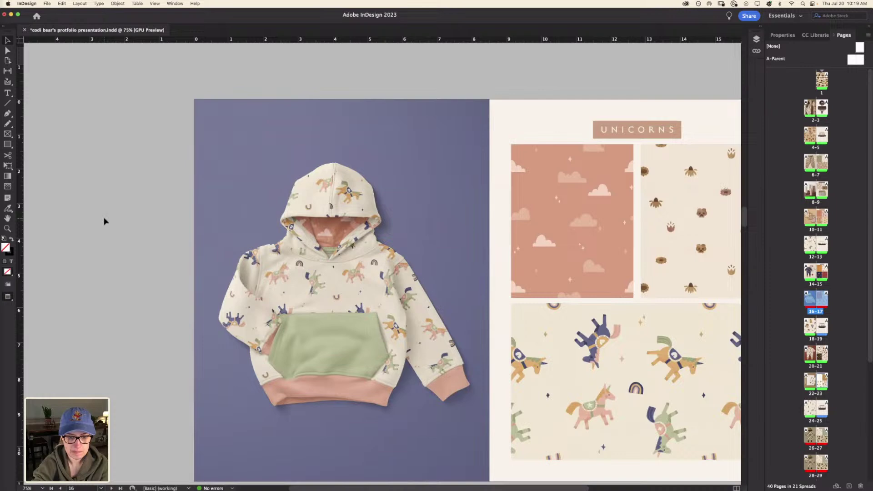
- View the whole Unicorns spread and save the presentation
{"action": "key", "text": "super+minus"}
{"action": "key", "text": "super+minus"}
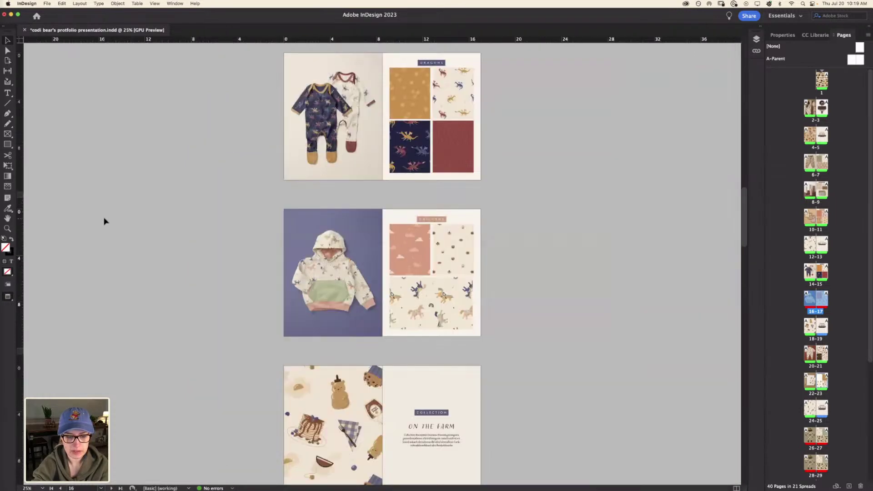
{"action": "key", "text": "super+equal"}
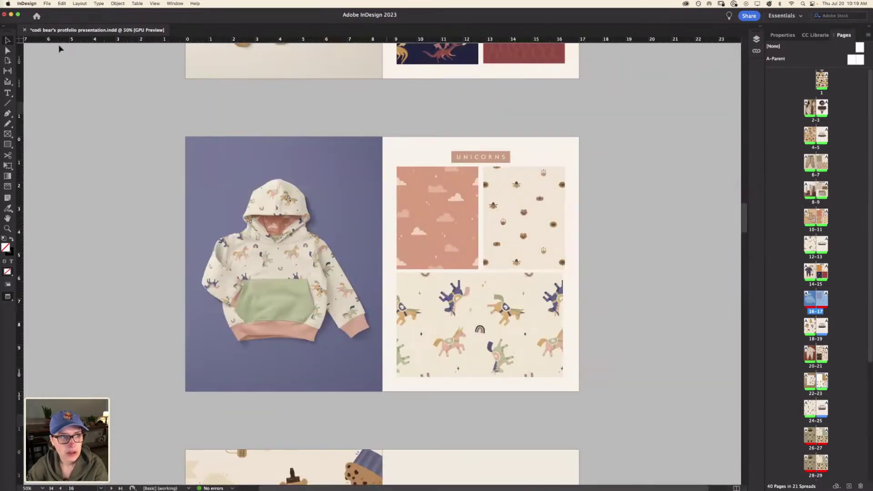
{"action": "left_click", "coordinate": [48, 4]}
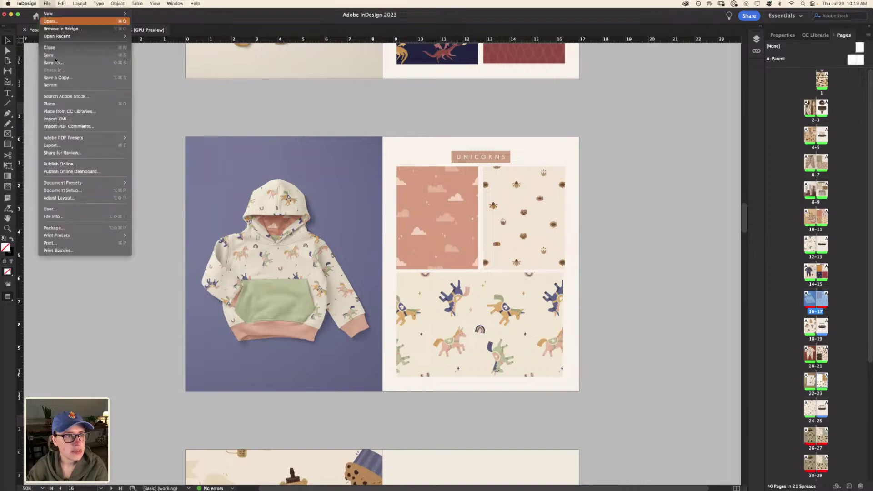
{"action": "left_click", "coordinate": [54, 55]}
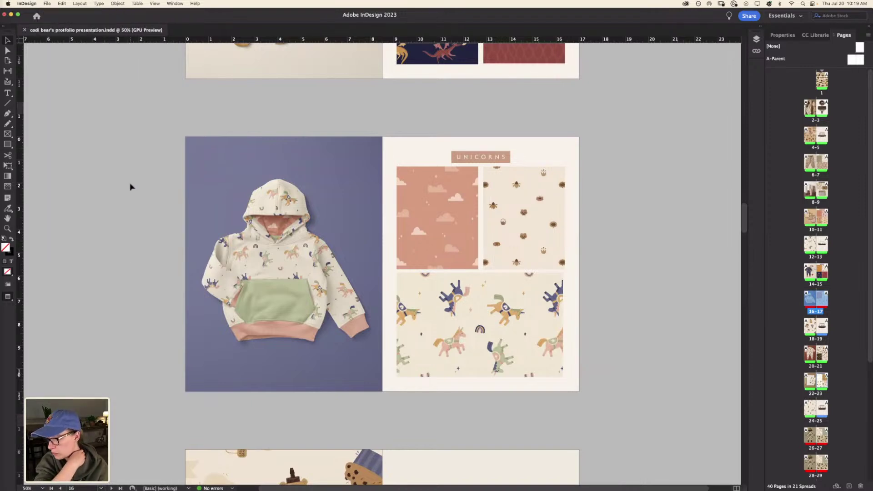
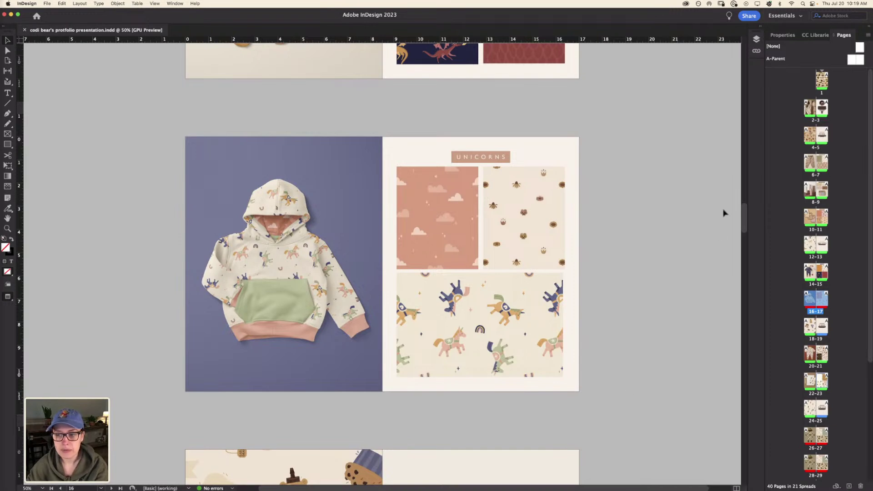
- Adjust the large unicorn pattern on page 17 so its right edge aligns with the swatch above, and save the presentation
{"action": "left_click_drag", "start_coordinate": [744, 221], "coordinate": [740, 237]}
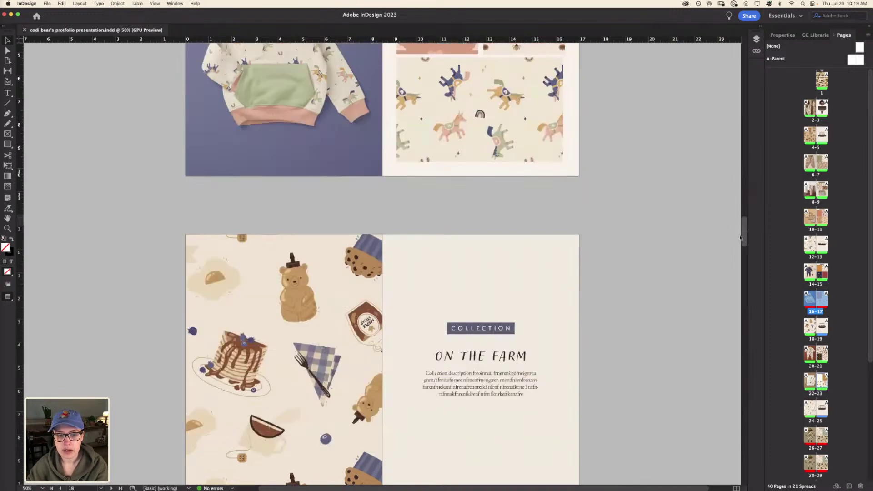
{"action": "scroll", "coordinate": [740, 236], "scroll_direction": "down", "scroll_amount": 3}
{"action": "scroll", "coordinate": [654, 250], "scroll_direction": "down", "scroll_amount": 2}
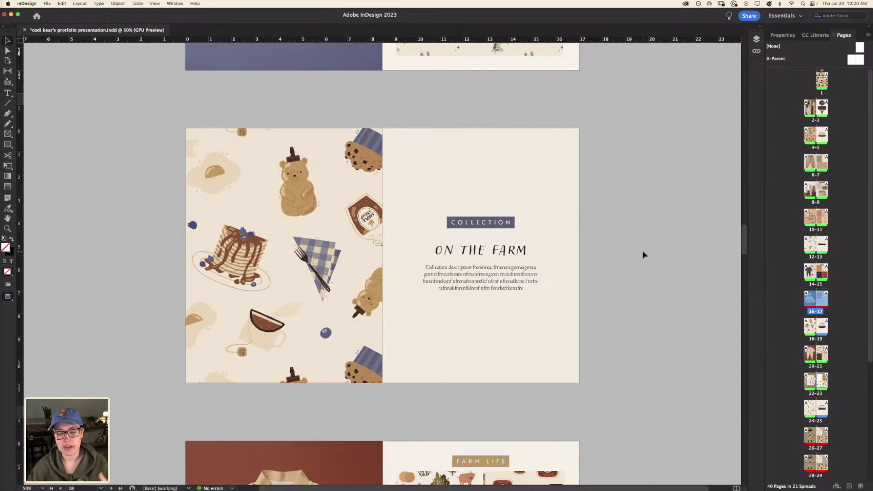
{"action": "left_click_drag", "start_coordinate": [744, 247], "coordinate": [741, 214]}
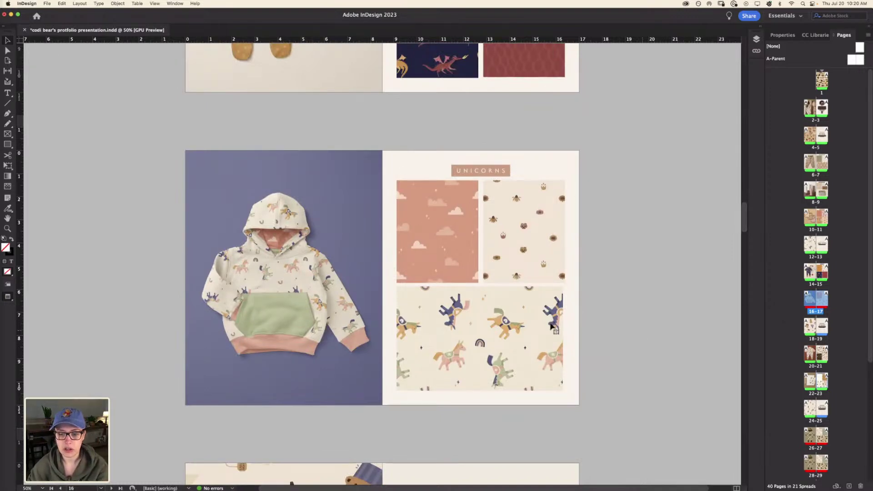
{"action": "left_click", "coordinate": [564, 336]}
{"action": "left_click_drag", "start_coordinate": [481, 338], "coordinate": [485, 339]}
{"action": "left_click", "coordinate": [645, 346]}
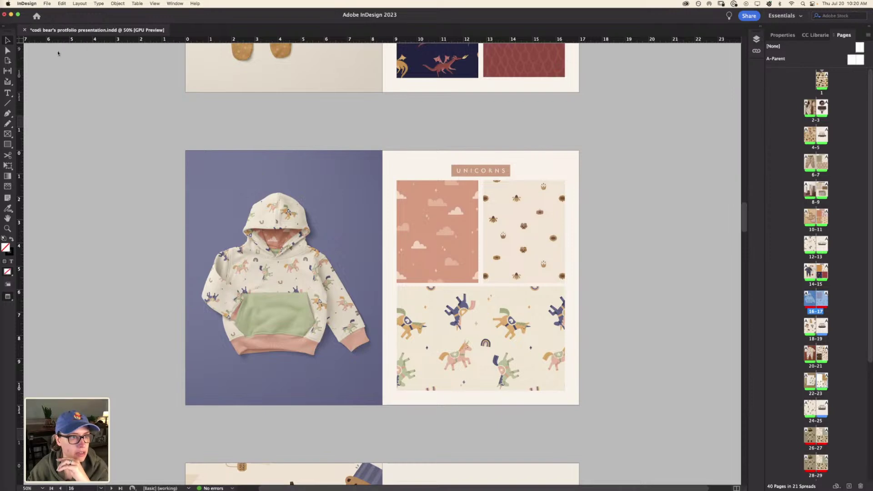
{"action": "left_click", "coordinate": [46, 3]}
{"action": "key", "text": "super+s"}
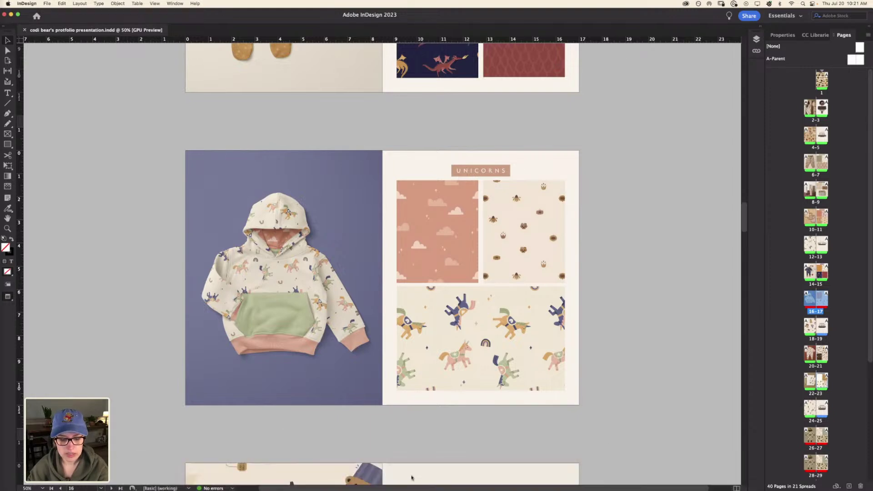
- Switch to Photoshop and close the Finder patterns window and hoodie template.psd
{"action": "right_click", "coordinate": [415, 473]}
{"action": "left_click", "coordinate": [651, 344]}
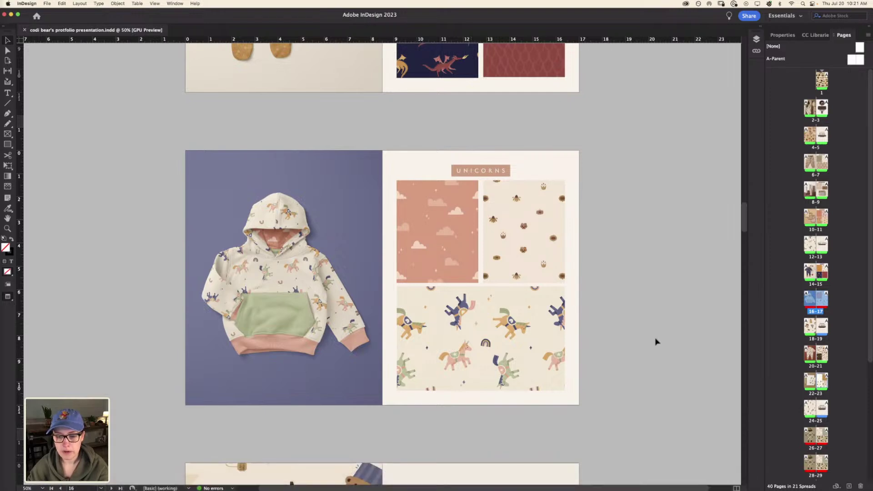
{"action": "key", "text": "super+h"}
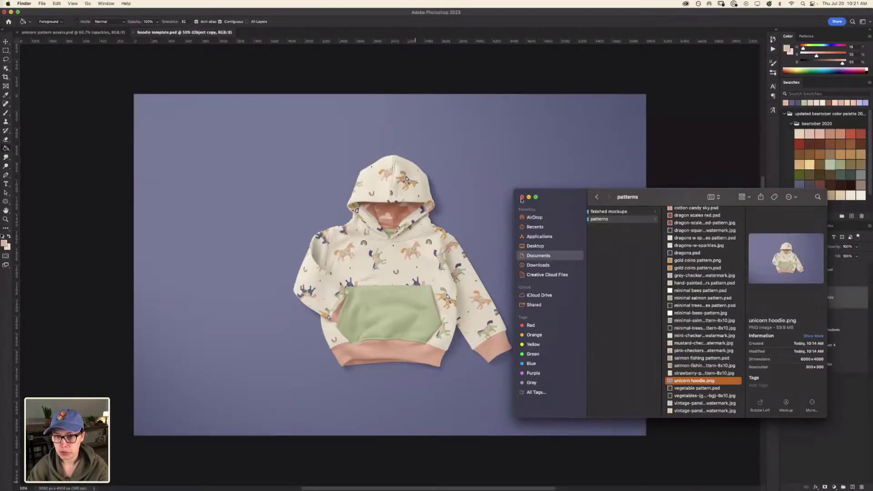
{"action": "key", "text": "super+w"}
{"action": "left_click", "coordinate": [134, 35]}
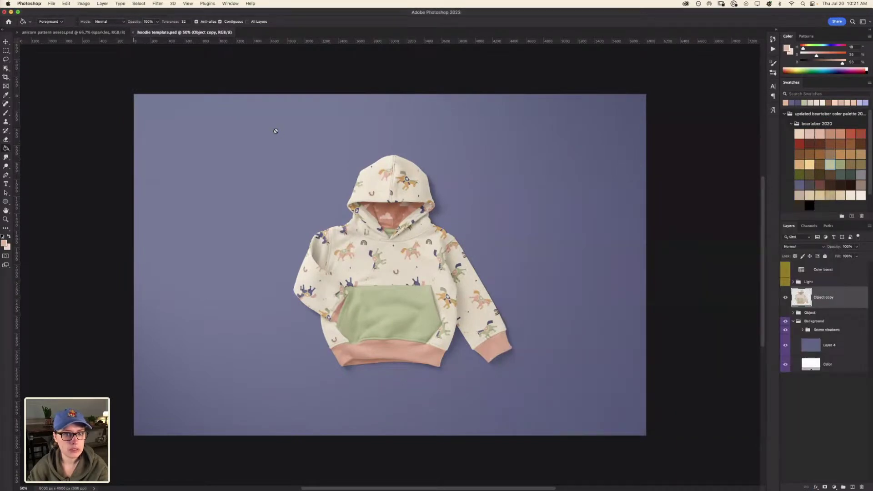
{"action": "key", "text": "super+w"}
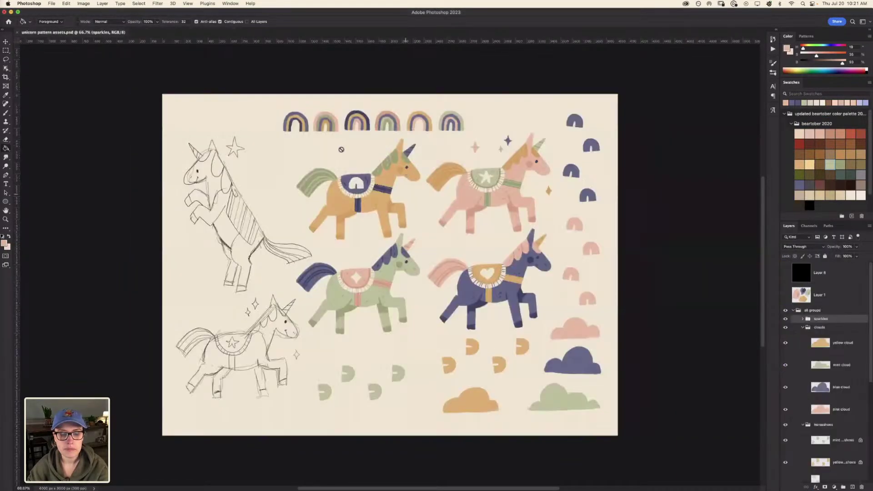
- Create a new 8 x 8 inch document at 300 pixels/inch in RGB Color with a white background
{"action": "left_click", "coordinate": [54, 5]}
{"action": "left_click", "coordinate": [364, 153]}
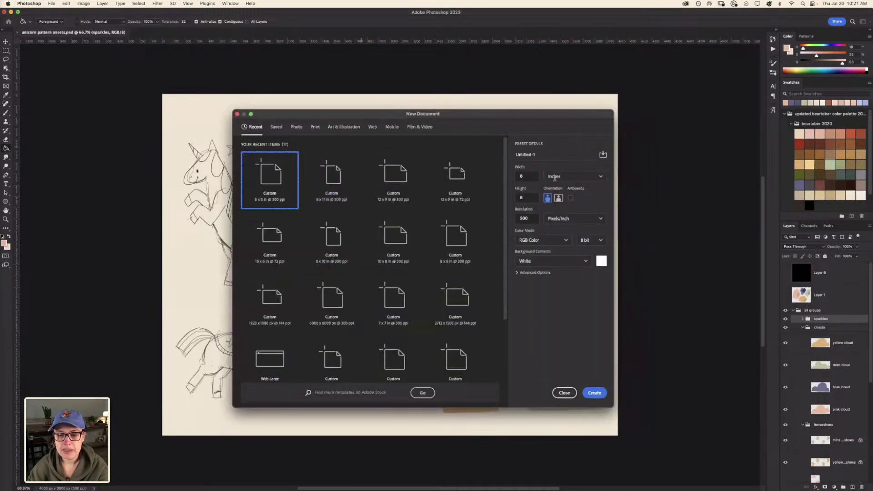
{"action": "left_click", "coordinate": [600, 393]}
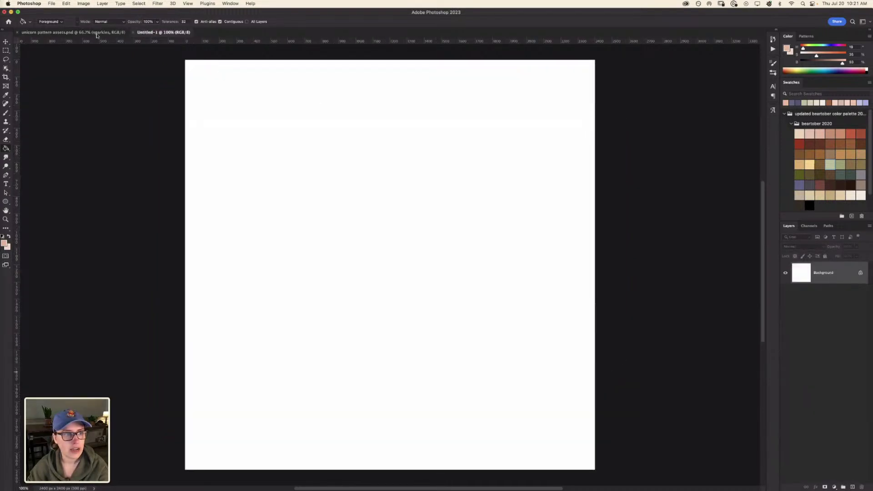
- Sample the dusty blue from the artwork in unicorn pattern assets.psd and fill the new document's background with it
{"action": "key", "text": "ctrl+Tab"}
{"action": "key", "text": "i"}
{"action": "key", "text": "x"}
{"action": "key", "text": "g"}
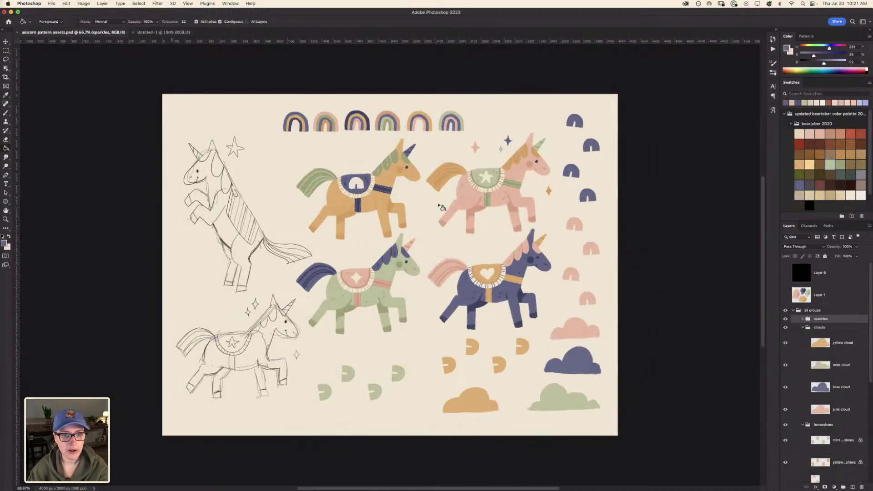
{"action": "key", "text": "ctrl+Tab"}
{"action": "left_click", "coordinate": [456, 288]}
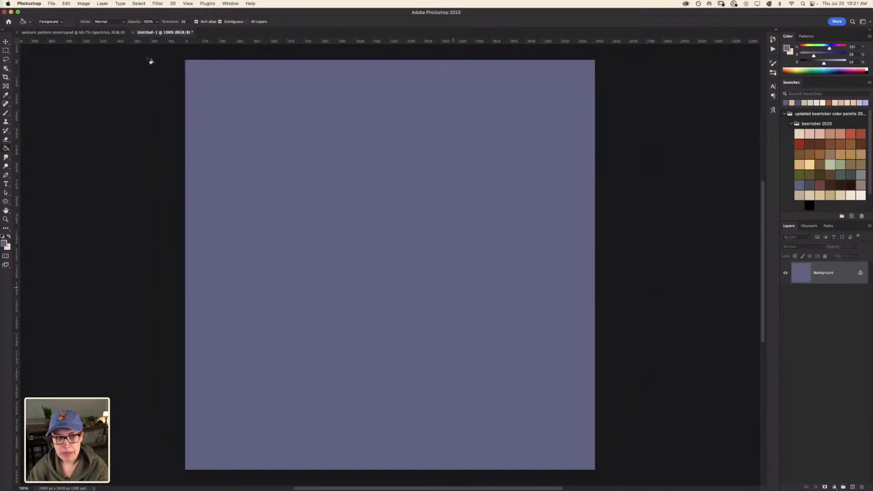
- Enable Pattern Preview for the new document
{"action": "left_click", "coordinate": [140, 4]}
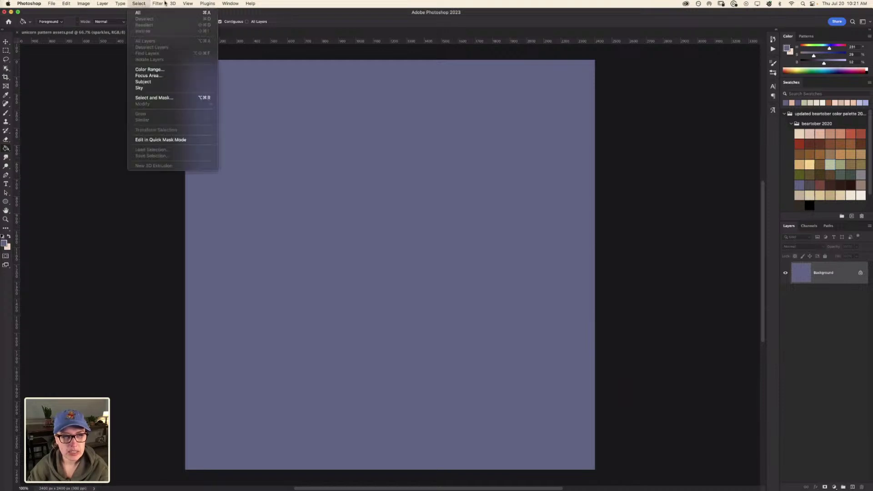
{"action": "mouse_move", "coordinate": [188, 3]}
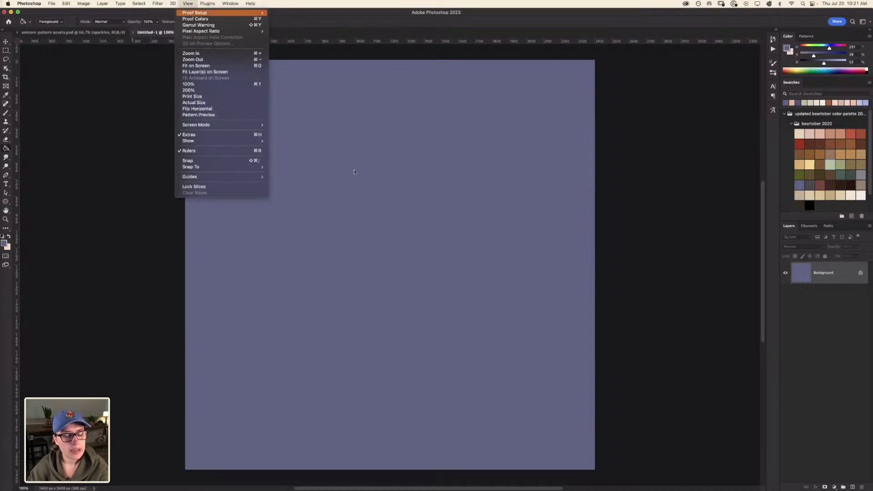
{"action": "left_click", "coordinate": [207, 116]}
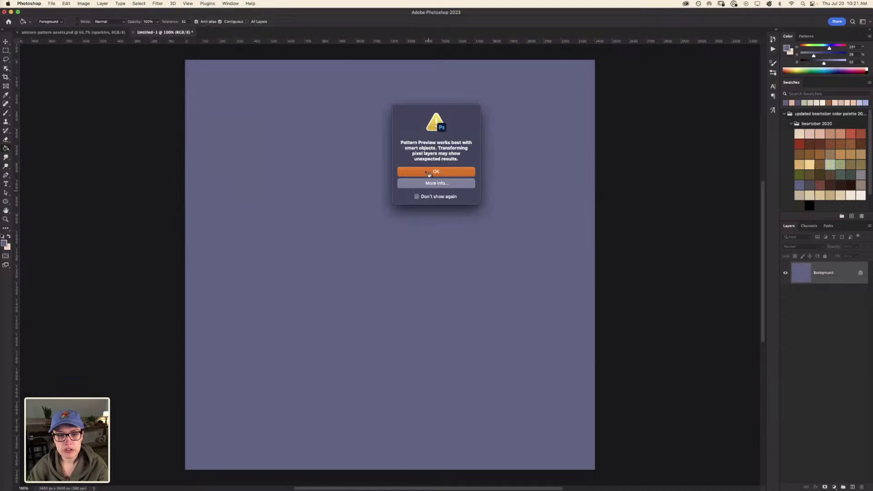
{"action": "left_click", "coordinate": [425, 172]}
{"action": "scroll", "coordinate": [466, 206], "scroll_direction": "down", "scroll_amount": 3}
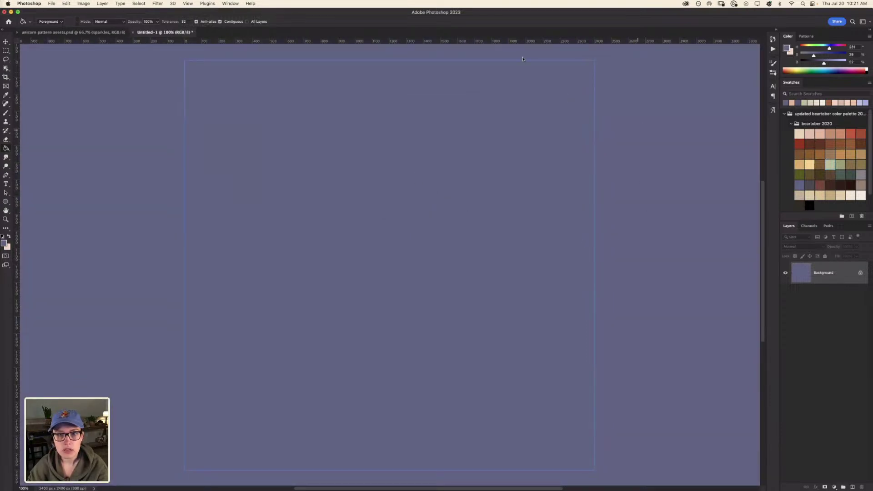
- Copy the six base rainbow groups from unicorn pattern assets.psd into the new dusty blue document
{"action": "left_click", "coordinate": [79, 36]}
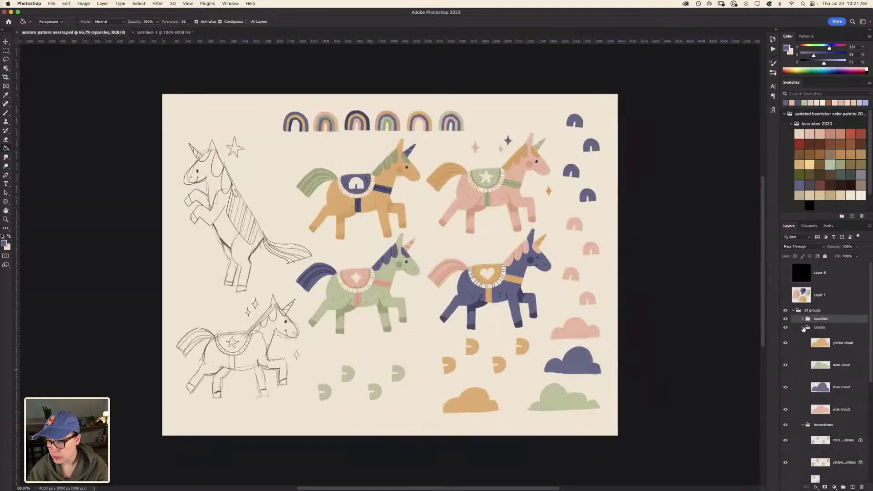
{"action": "left_click", "coordinate": [803, 328]}
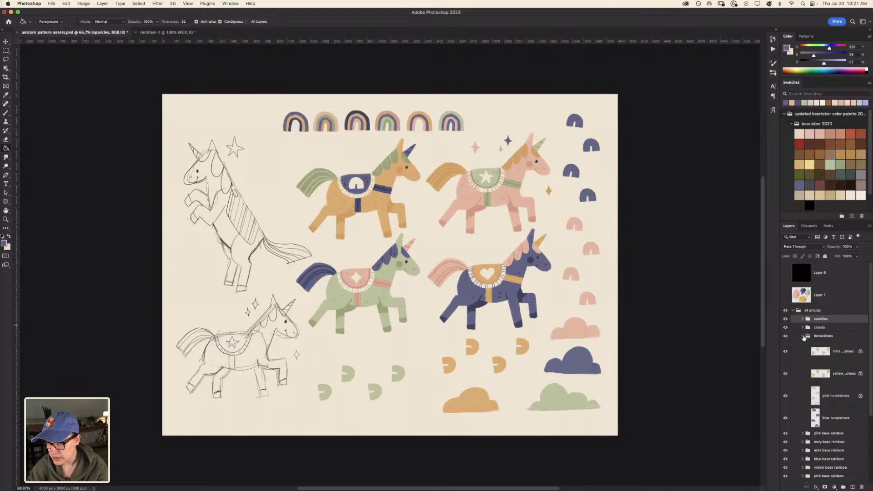
{"action": "left_click", "coordinate": [803, 336]}
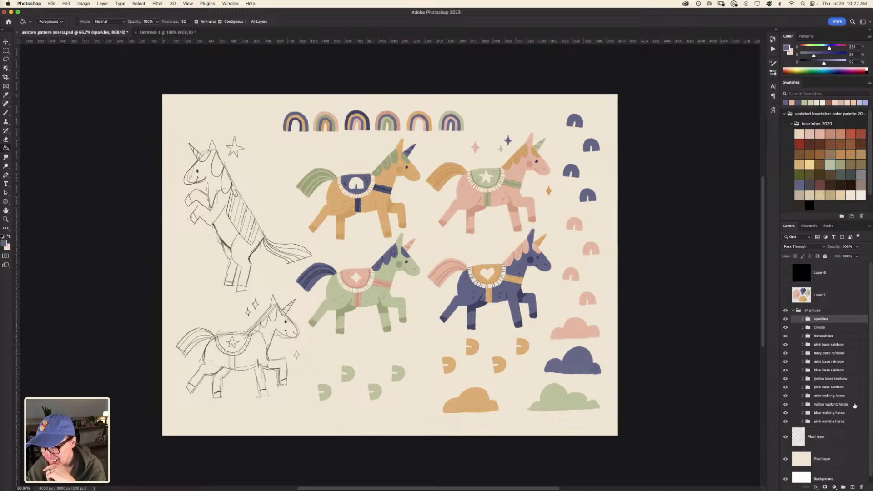
{"action": "left_click", "coordinate": [848, 344]}
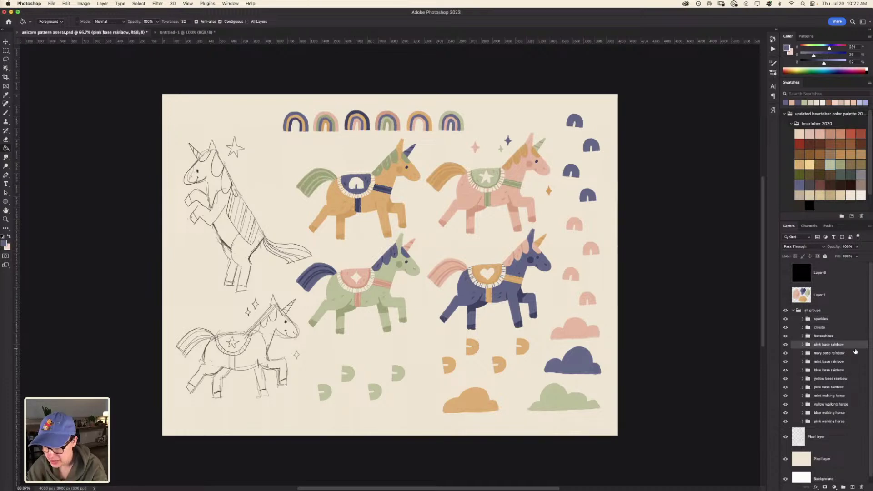
{"action": "left_click", "coordinate": [860, 387], "text": "shift"}
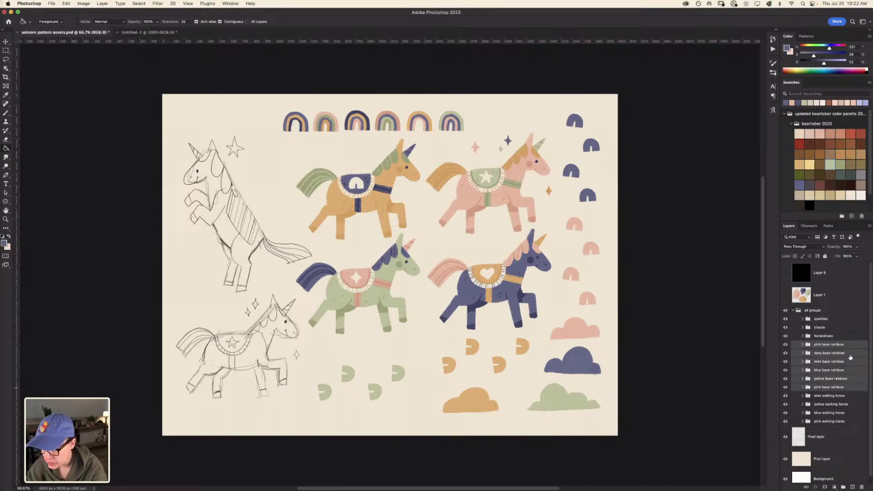
{"action": "mouse_move", "coordinate": [384, 169]}
{"action": "left_mouse_down"}
{"action": "mouse_move", "coordinate": [162, 19]}
{"action": "mouse_move", "coordinate": [157, 30]}
{"action": "mouse_move", "coordinate": [394, 190]}
{"action": "mouse_move", "coordinate": [561, 242]}
{"action": "mouse_move", "coordinate": [618, 232]}
{"action": "left_mouse_up"}
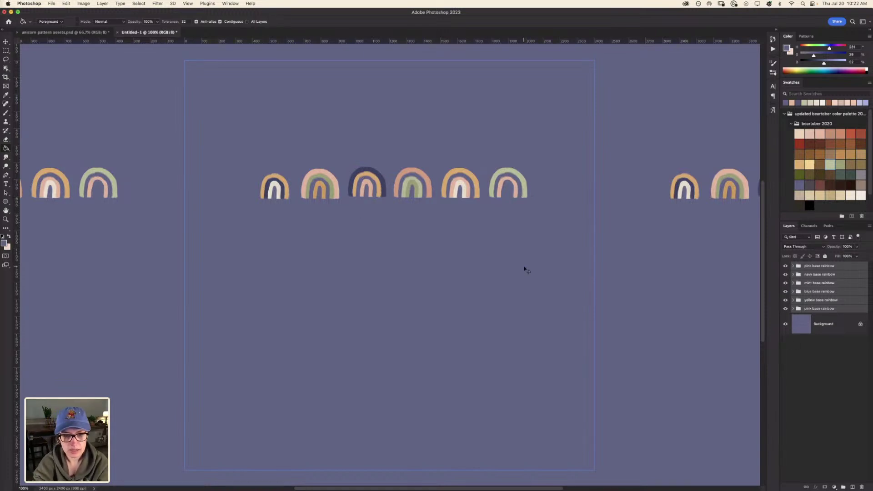
{"action": "key", "text": "super+minus"}
{"action": "key", "text": "super+minus"}
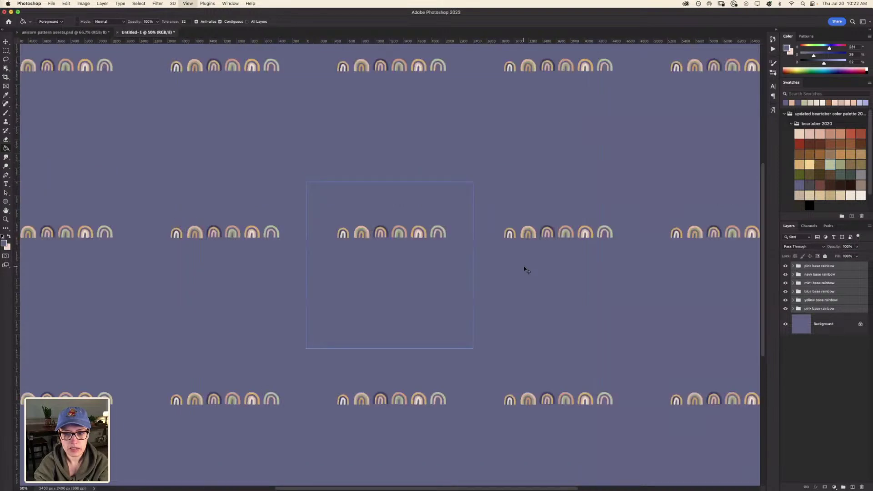
{"action": "key", "text": "super+minus"}
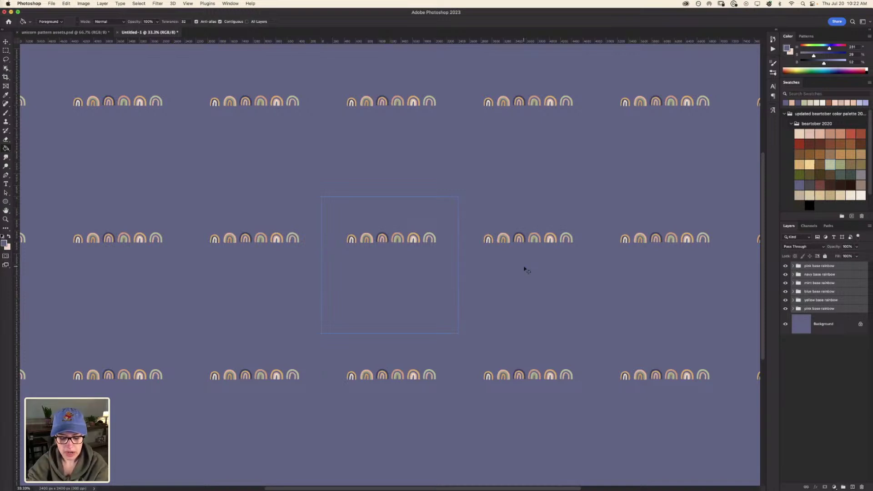
{"action": "key", "text": "super+equal"}
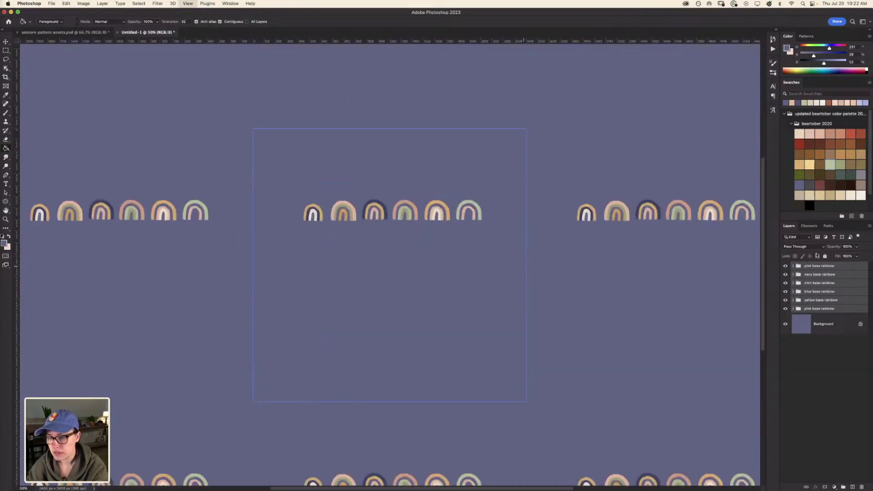
{"action": "left_click", "coordinate": [853, 271]}
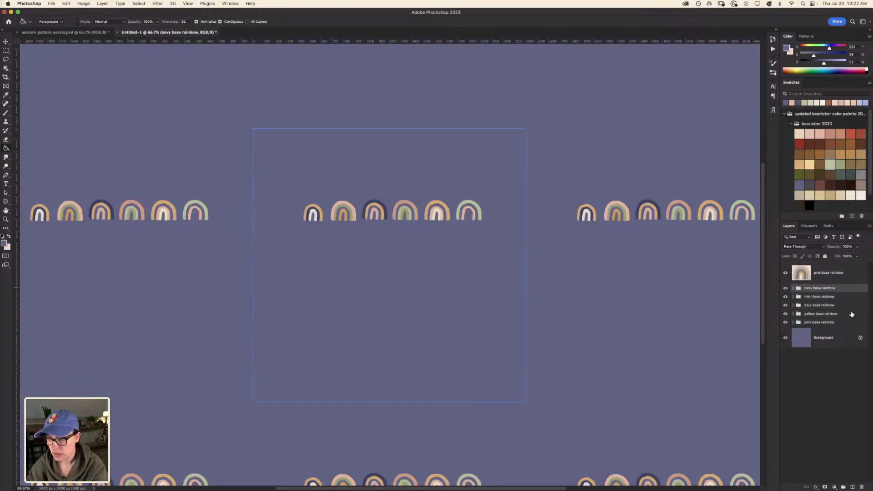
{"action": "key", "text": "super+e"}
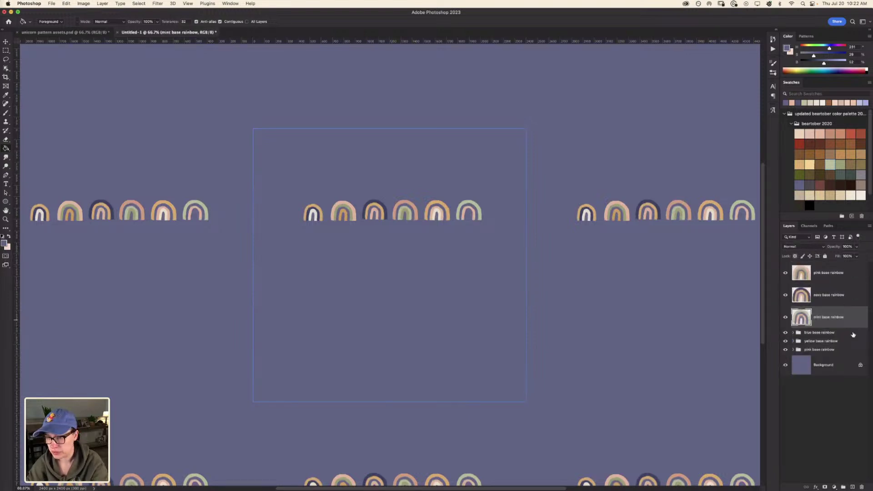
{"action": "key", "text": "super+z"}
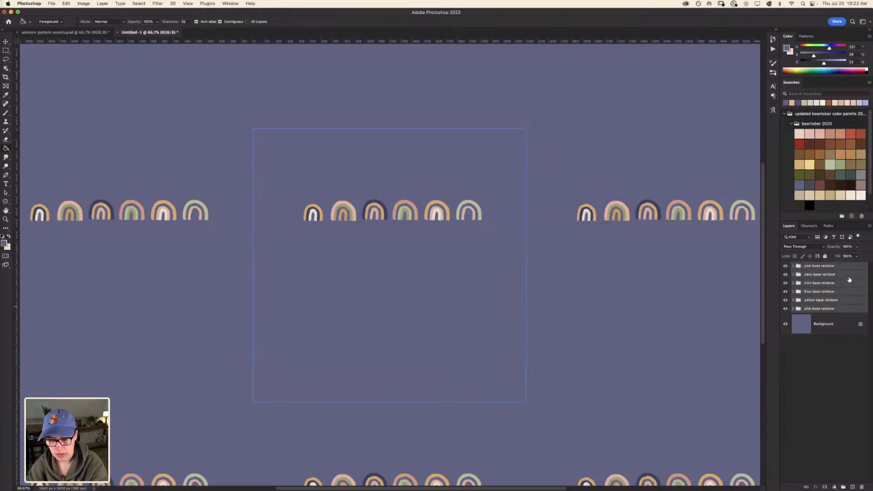
- Group the six base rainbow groups together, duplicate that group, and expand the duplicate
{"action": "key", "text": "super+g"}
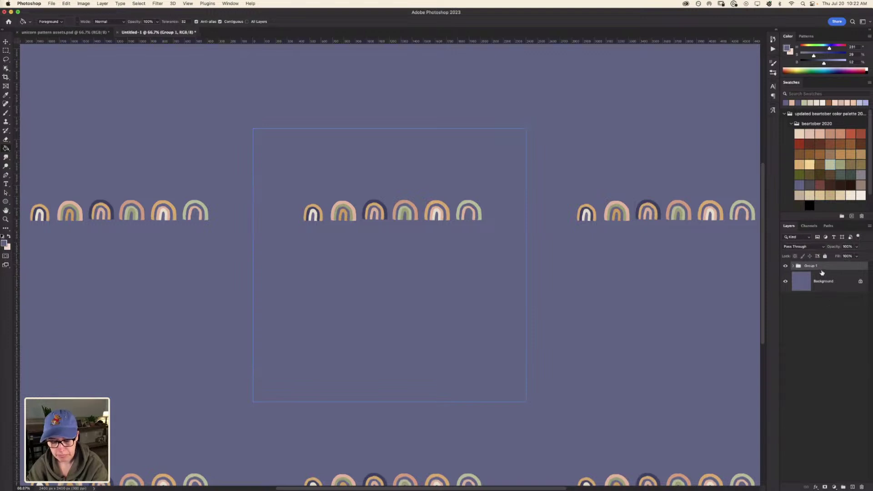
{"action": "left_click_drag", "start_coordinate": [826, 270], "coordinate": [851, 484]}
{"action": "left_click", "coordinate": [794, 266]}
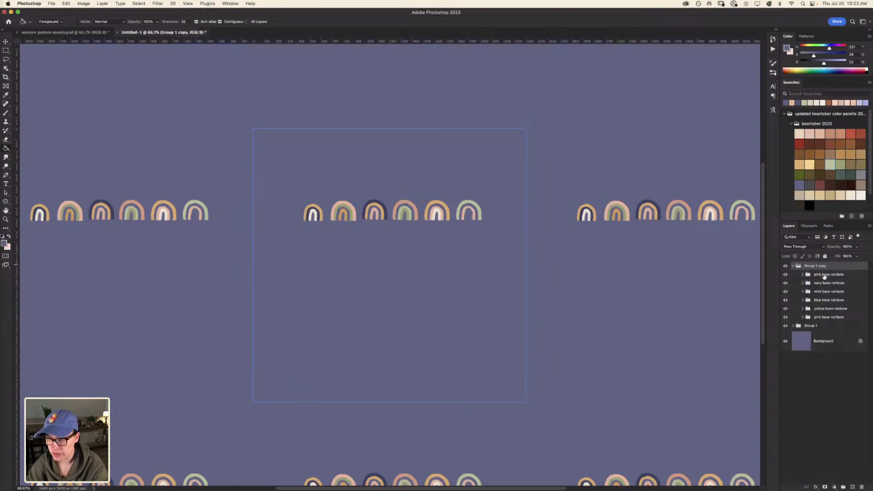
- Merge each of the six base rainbow groups inside the duplicated group into its own single layer
{"action": "left_click", "coordinate": [824, 275]}
{"action": "key", "text": "super+e"}
{"action": "key", "text": "alt+bracketleft"}
{"action": "key", "text": "super+e"}
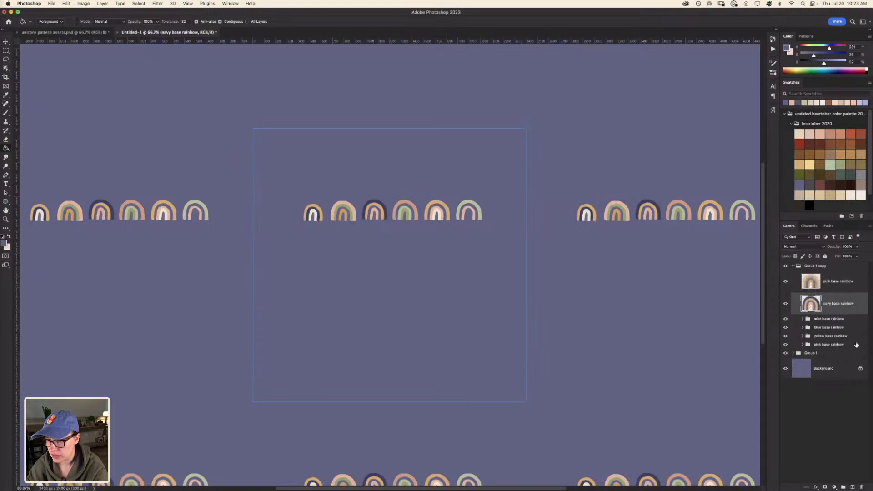
{"action": "key", "text": "alt+bracketleft"}
{"action": "key", "text": "super+e"}
{"action": "key", "text": "alt+bracketleft"}
{"action": "key", "text": "super+e"}
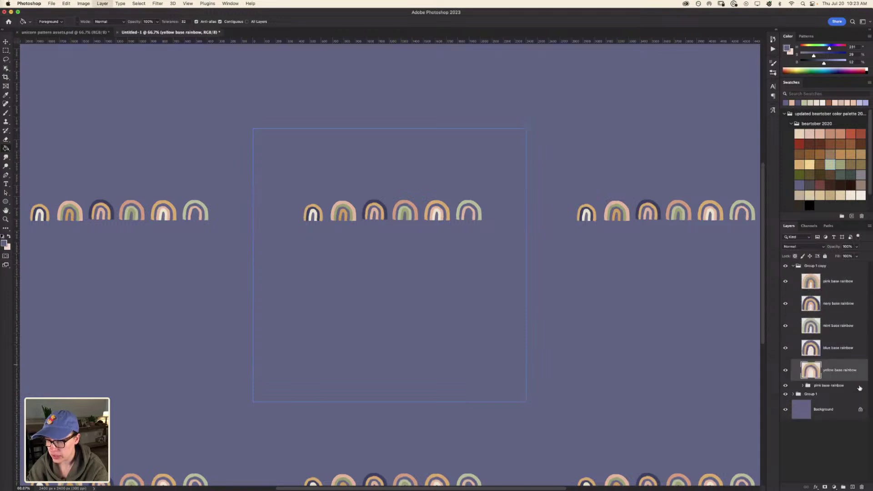
{"action": "key", "text": "alt+bracketleft"}
{"action": "key", "text": "super+e"}
{"action": "key", "text": "alt+bracketleft"}
{"action": "key", "text": "super+e"}
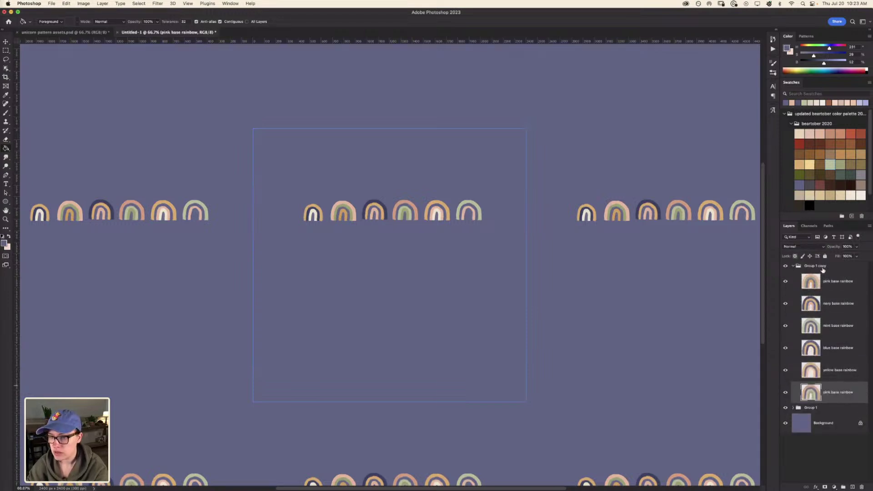
- Duplicate the group of merged rainbows and place the copy as a second row directly below the first
{"action": "left_click", "coordinate": [822, 270]}
{"action": "key", "text": "super+j"}
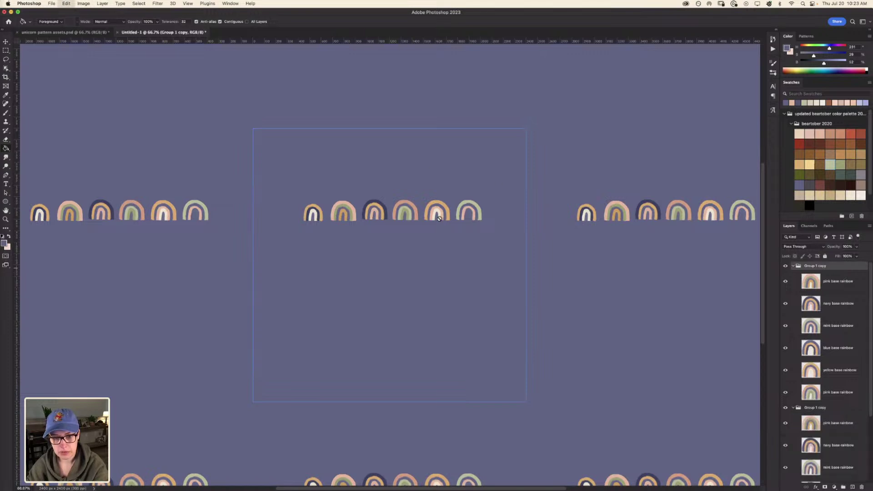
{"action": "key", "text": "super+t"}
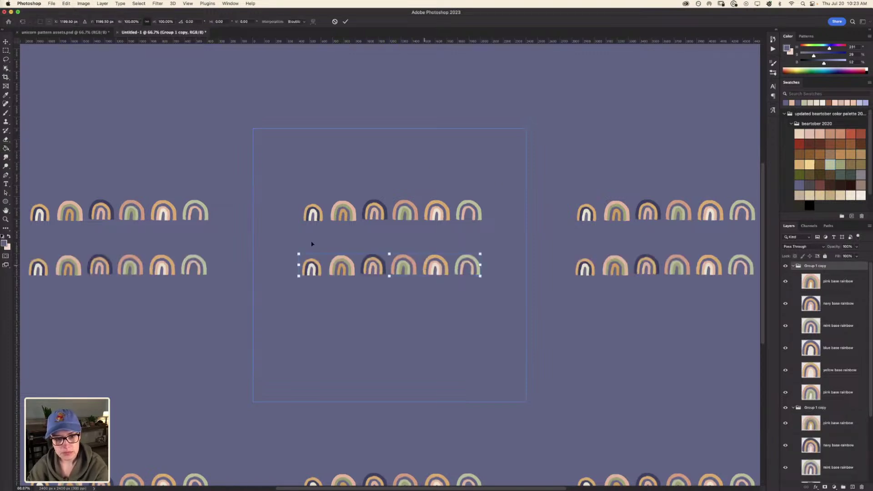
{"action": "left_click_drag", "start_coordinate": [304, 243], "coordinate": [294, 241]}
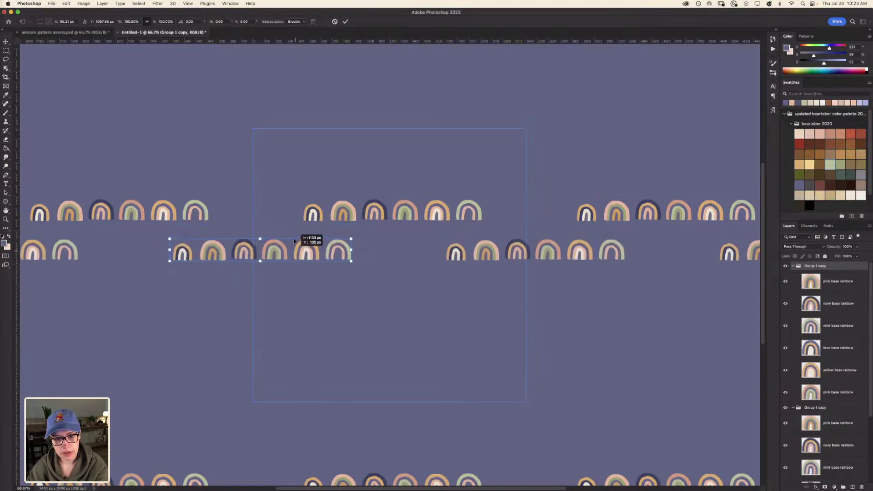
{"action": "left_click_drag", "start_coordinate": [348, 262], "coordinate": [374, 274]}
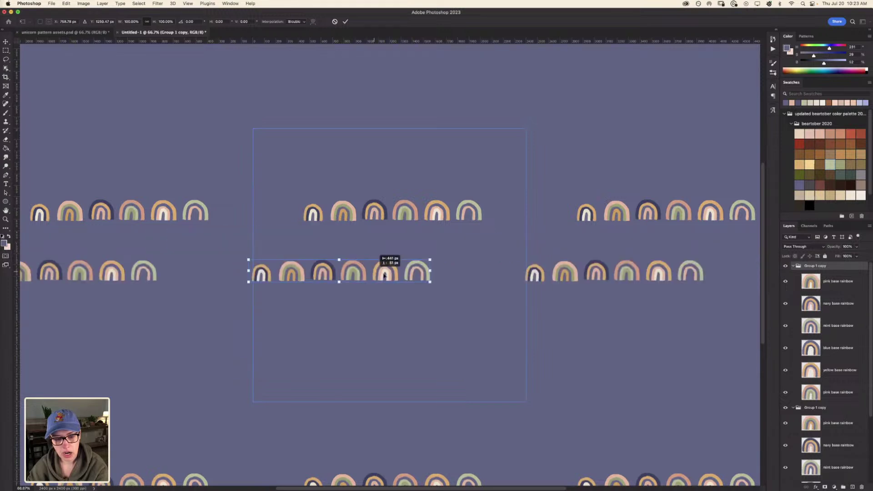
{"action": "key", "text": "Return"}
{"action": "key", "text": "g"}
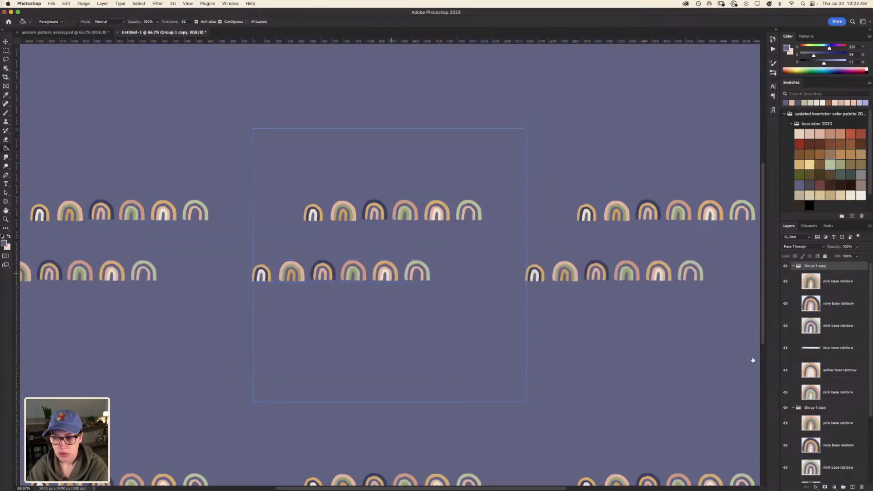
{"action": "left_click", "coordinate": [839, 282]}
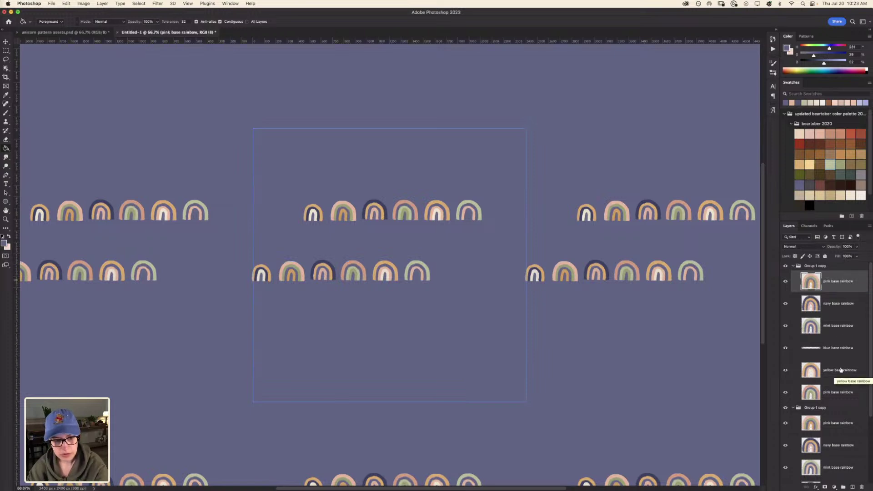
{"action": "key", "text": "super+z"}
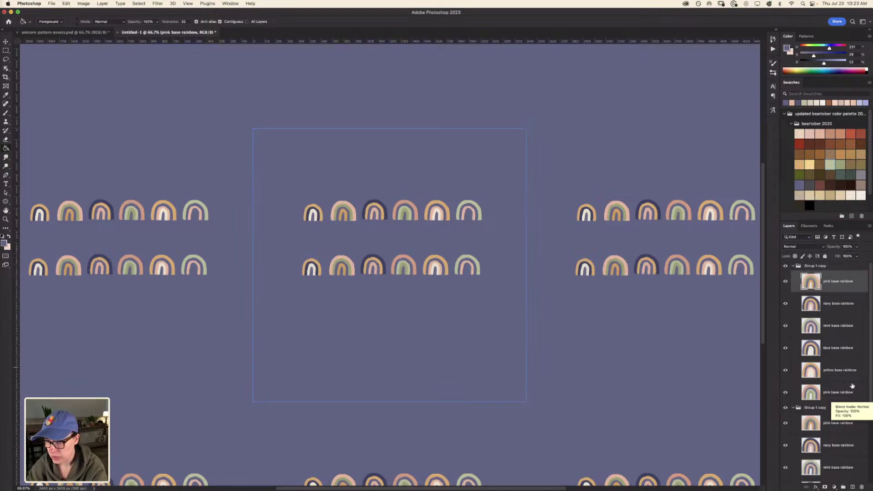
- Reorder the second row's layers to match the artwork: blue, pink, navy, pink, yellow and mint base rainbow
{"action": "left_click", "coordinate": [785, 281]}
{"action": "left_click", "coordinate": [786, 282]}
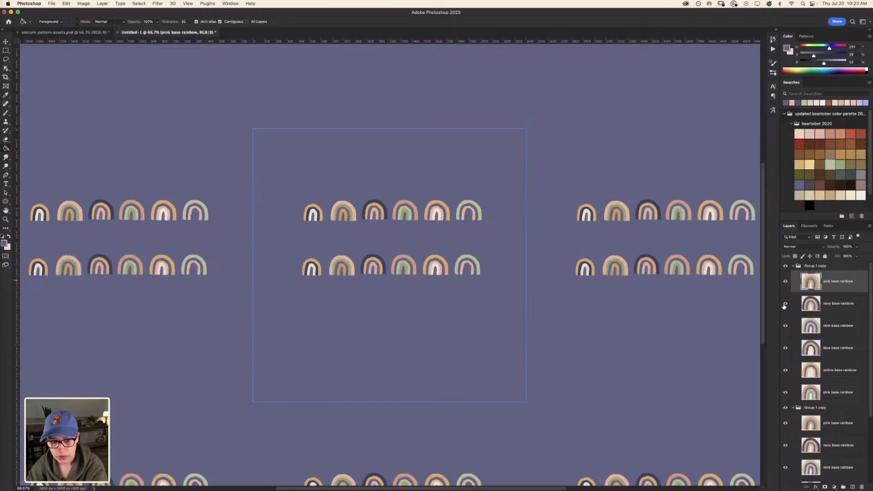
{"action": "left_click", "coordinate": [785, 303]}
{"action": "left_click", "coordinate": [785, 304]}
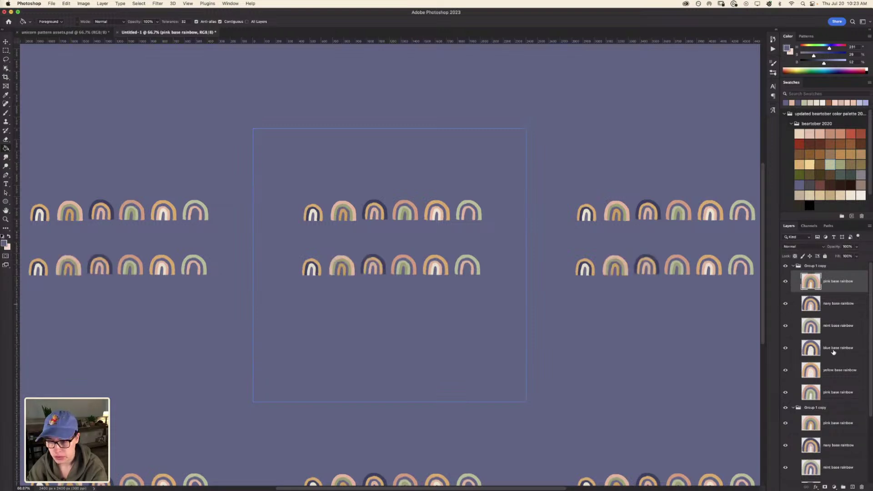
{"action": "left_click_drag", "start_coordinate": [814, 348], "coordinate": [804, 275]}
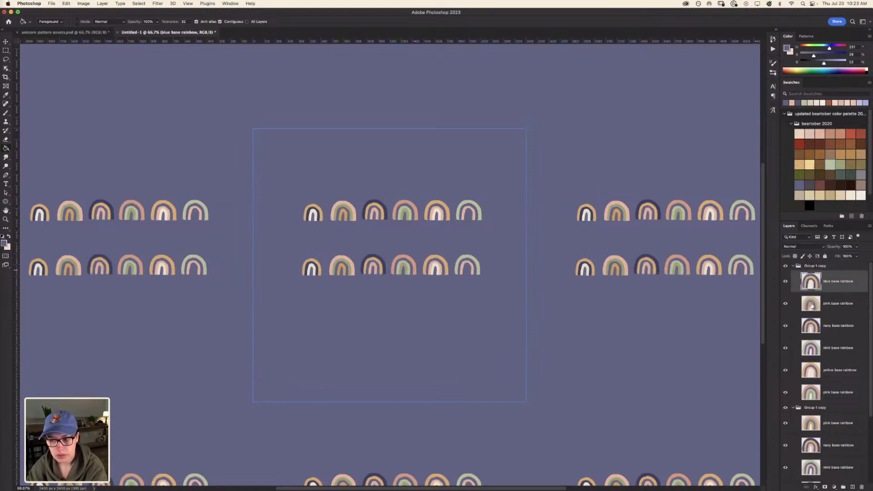
{"action": "left_click_drag", "start_coordinate": [825, 396], "coordinate": [808, 340]}
{"action": "left_click_drag", "start_coordinate": [821, 399], "coordinate": [812, 366]}
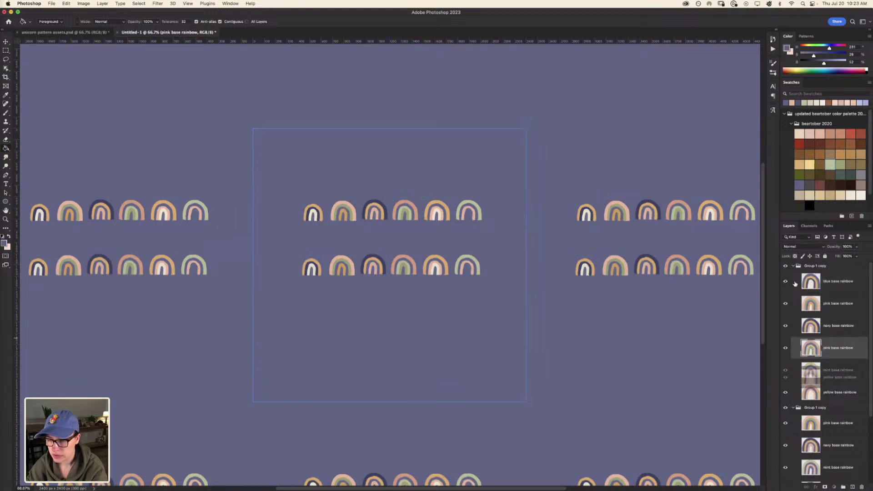
- Duplicate the blue, upper pink and navy base rainbow layers and move the copies into the first row's gap across the tile edge
{"action": "left_click", "coordinate": [824, 284]}
{"action": "left_click", "coordinate": [858, 330], "text": "shift"}
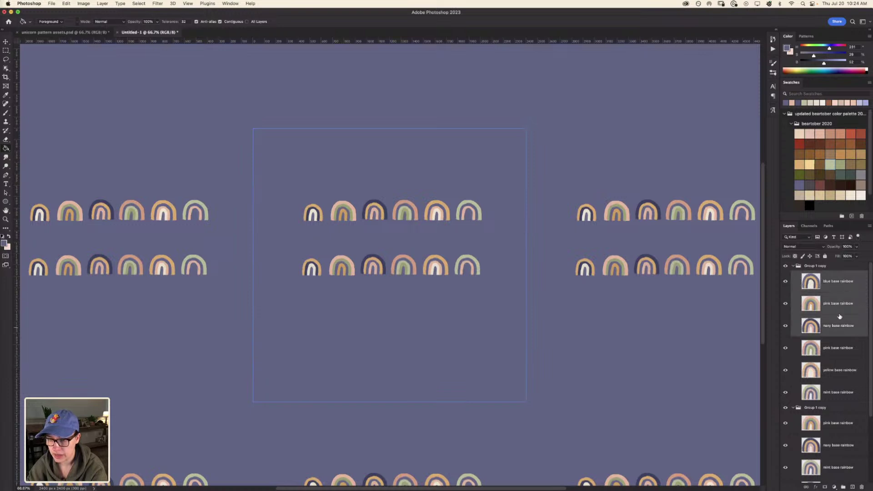
{"action": "left_click_drag", "start_coordinate": [312, 263], "coordinate": [359, 262]}
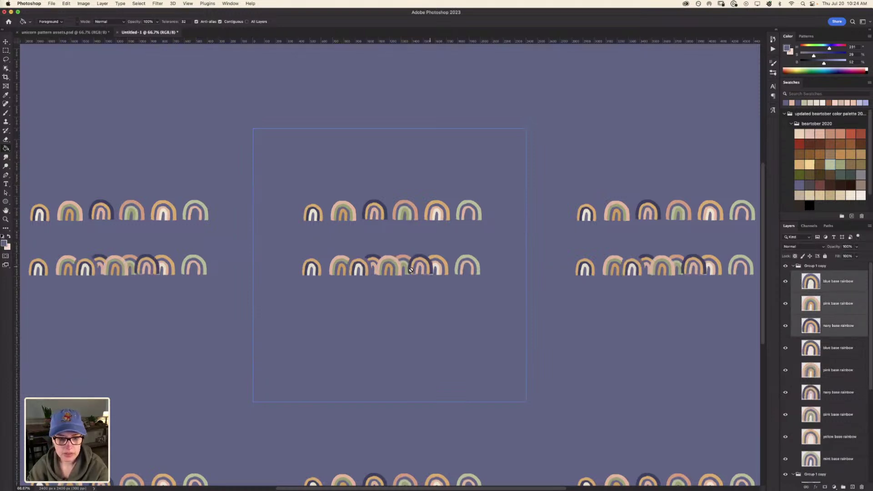
{"action": "left_click", "coordinate": [357, 255]}
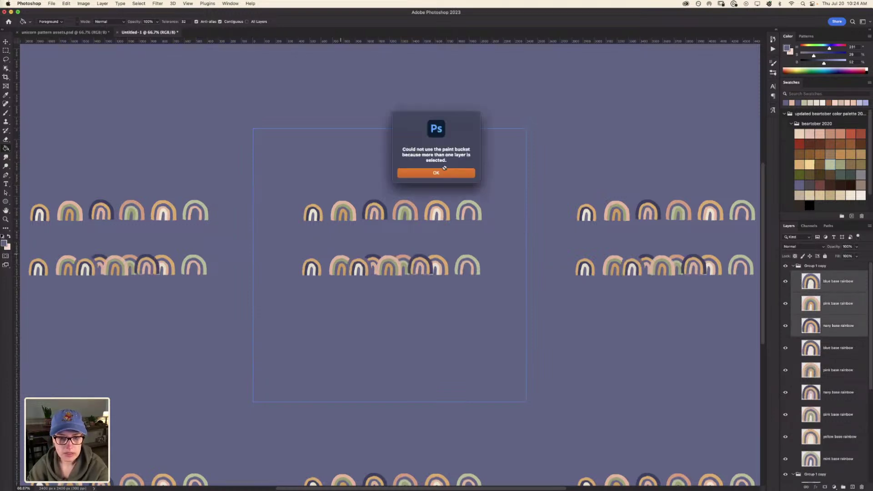
{"action": "left_click", "coordinate": [444, 169]}
{"action": "key", "text": "v"}
{"action": "left_click_drag", "start_coordinate": [238, 215], "coordinate": [258, 212]}
{"action": "left_click_drag", "start_coordinate": [304, 231], "coordinate": [305, 231]}
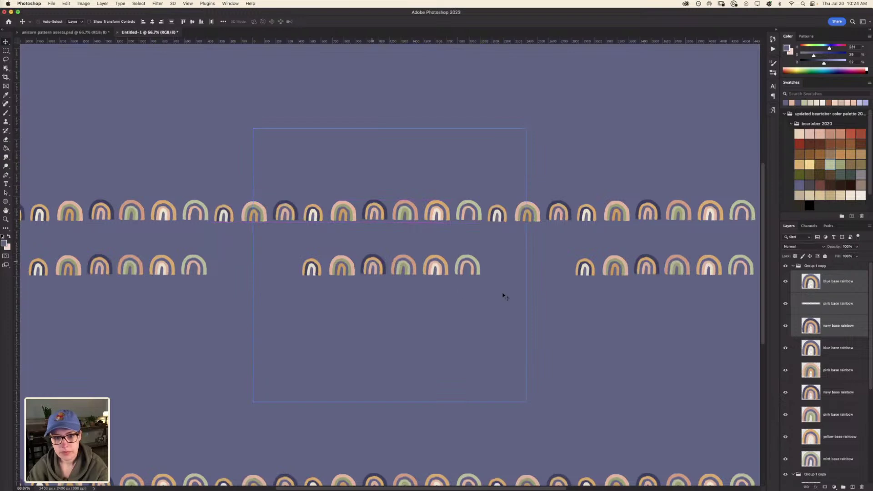
- Move the second row's original six rainbows up beneath the first row, offset to the right so they cross the tile's right edge
{"action": "left_click", "coordinate": [840, 354]}
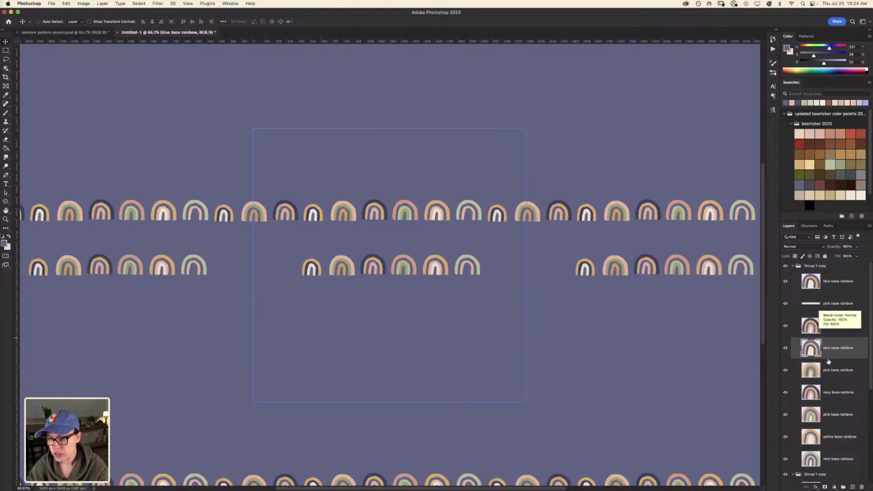
{"action": "scroll", "coordinate": [829, 360], "scroll_direction": "down", "scroll_amount": 1}
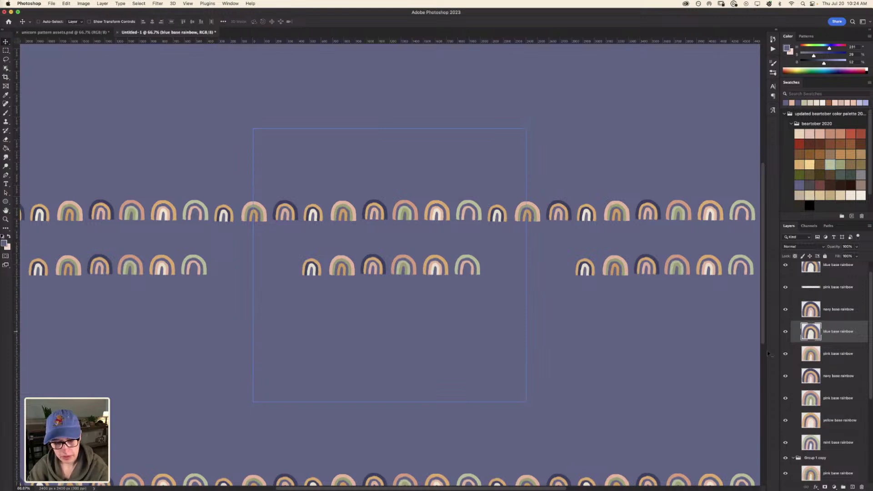
{"action": "left_click", "coordinate": [839, 442], "text": "shift"}
{"action": "key", "text": "super+t"}
{"action": "left_click_drag", "start_coordinate": [461, 274], "coordinate": [472, 279]}
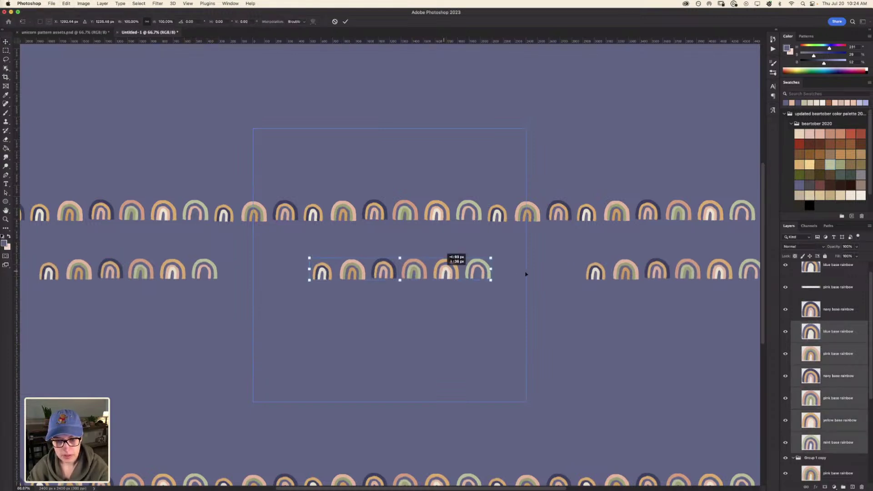
{"action": "left_click_drag", "start_coordinate": [552, 272], "coordinate": [552, 252]}
{"action": "left_click_drag", "start_coordinate": [553, 250], "coordinate": [537, 242]}
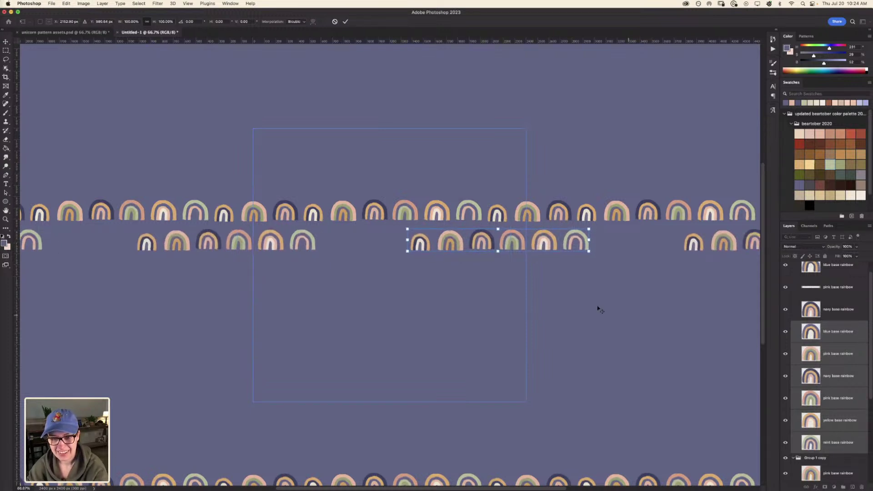
{"action": "key", "text": "Return"}
{"action": "key", "text": "super+minus"}
{"action": "key", "text": "super+minus"}
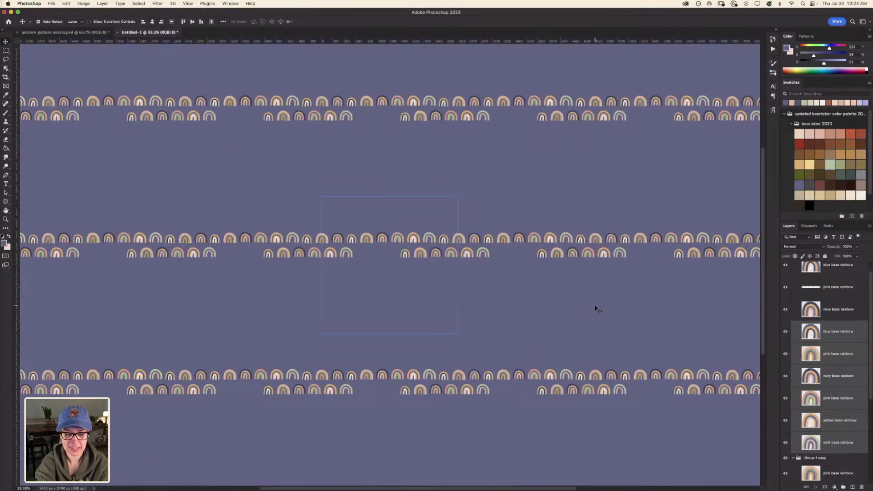
{"action": "key", "text": "super+plus"}
{"action": "key", "text": "super+plus"}
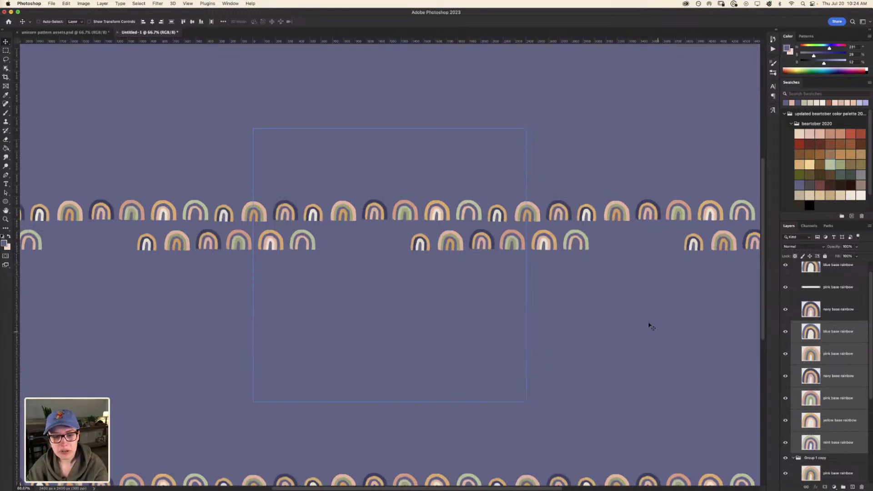
- Duplicate the second row's blue, pink and navy base rainbows and move the copies into the gap before the blue rainbow
{"action": "left_click", "coordinate": [841, 341]}
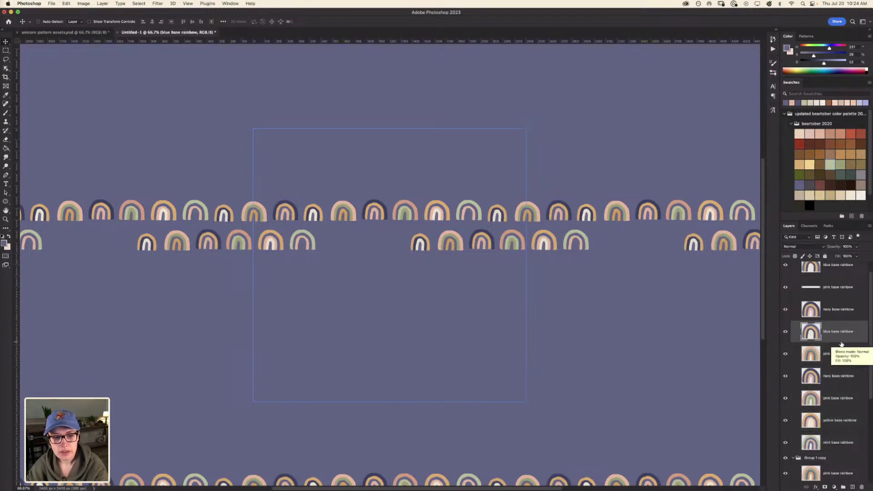
{"action": "left_click", "coordinate": [785, 332]}
{"action": "left_click", "coordinate": [786, 332]}
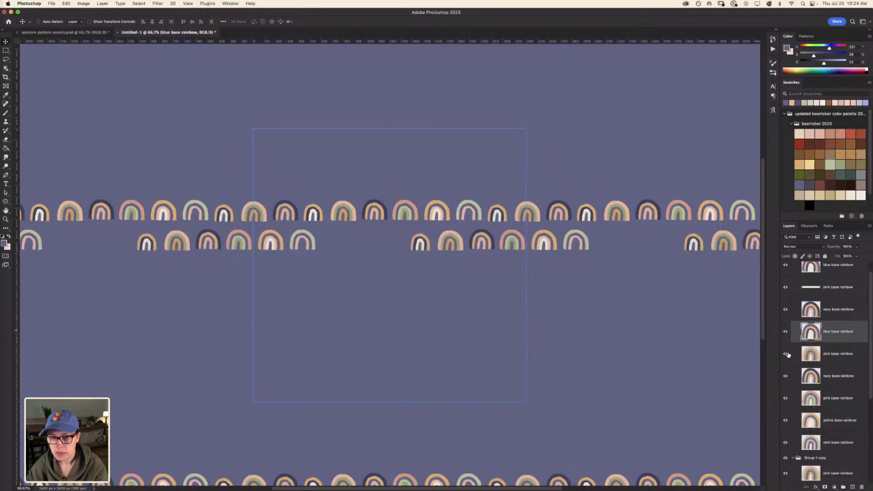
{"action": "left_click", "coordinate": [788, 355]}
{"action": "left_click", "coordinate": [786, 354]}
{"action": "left_click", "coordinate": [841, 376]}
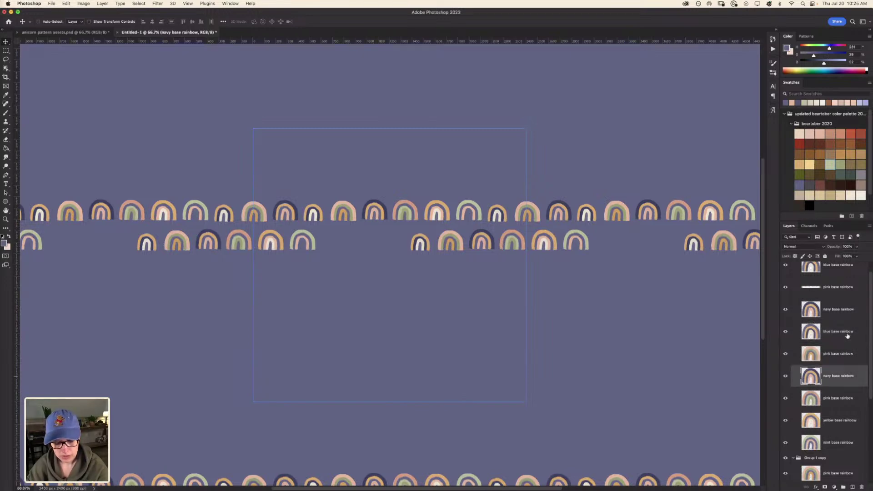
{"action": "left_click", "coordinate": [835, 335], "text": "shift"}
{"action": "key", "text": "c"}
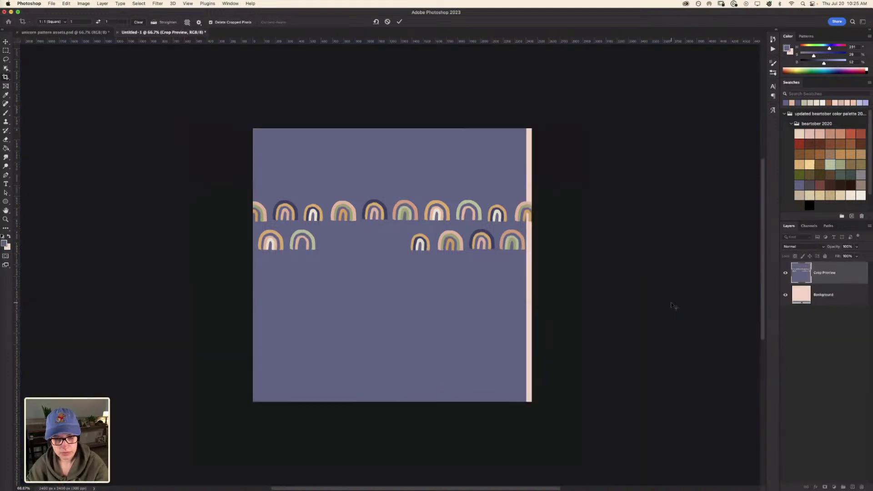
{"action": "key", "text": "Escape"}
{"action": "key", "text": "v"}
{"action": "left_click_drag", "start_coordinate": [424, 254], "coordinate": [372, 243]}
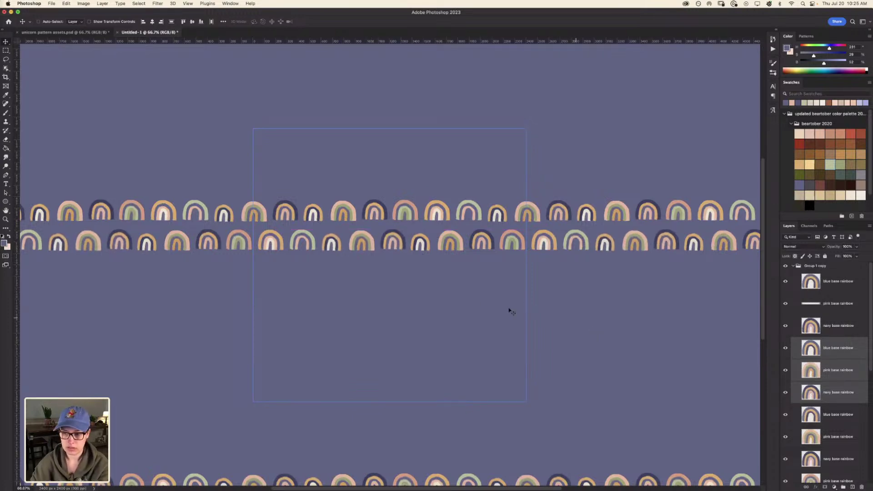
- Examine how the two rainbow rows repeat across the neighbouring tiles
{"action": "left_click", "coordinate": [853, 333]}
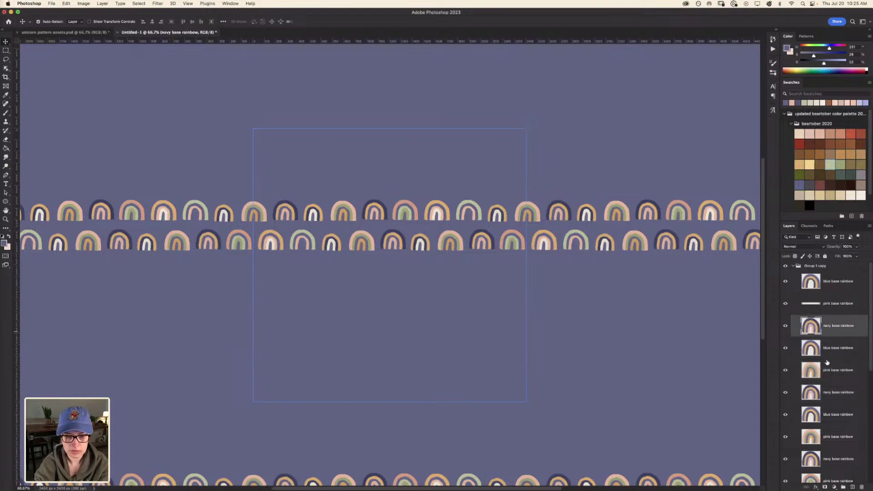
{"action": "key", "text": "super+minus"}
{"action": "key", "text": "super+minus"}
{"action": "key", "text": "super+minus"}
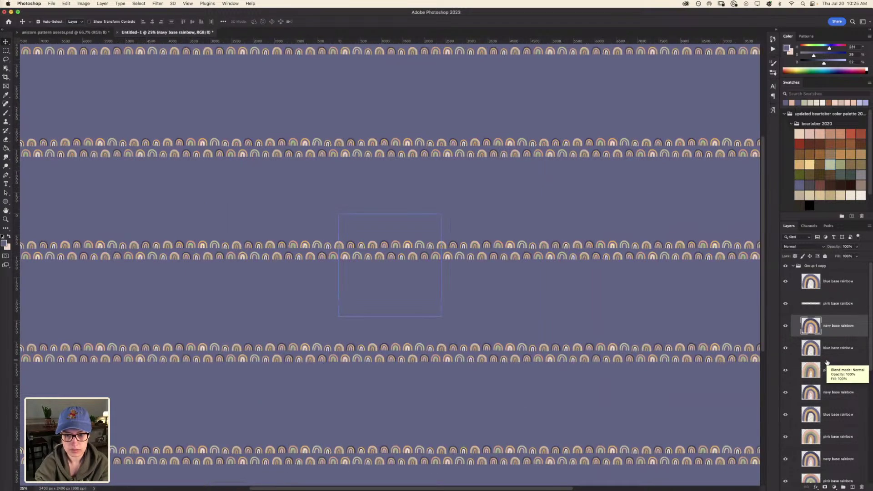
{"action": "key", "text": "super+plus"}
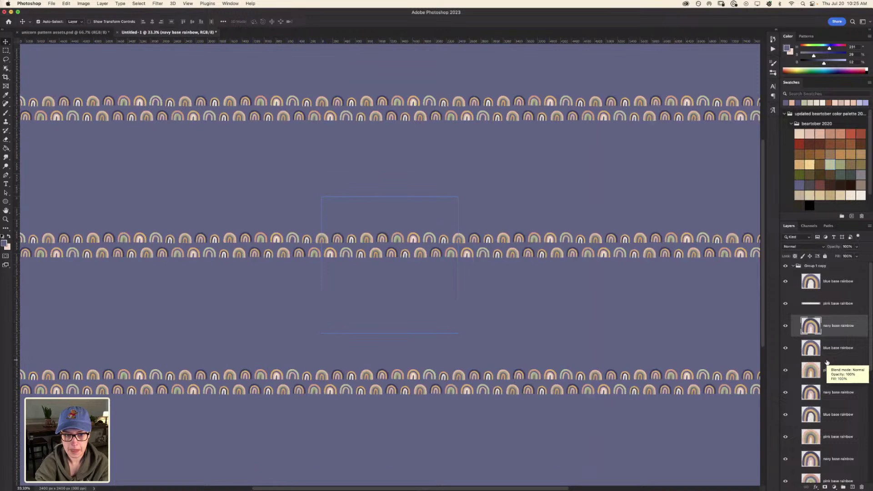
{"action": "key", "text": "super+plus"}
{"action": "key", "text": "super+plus"}
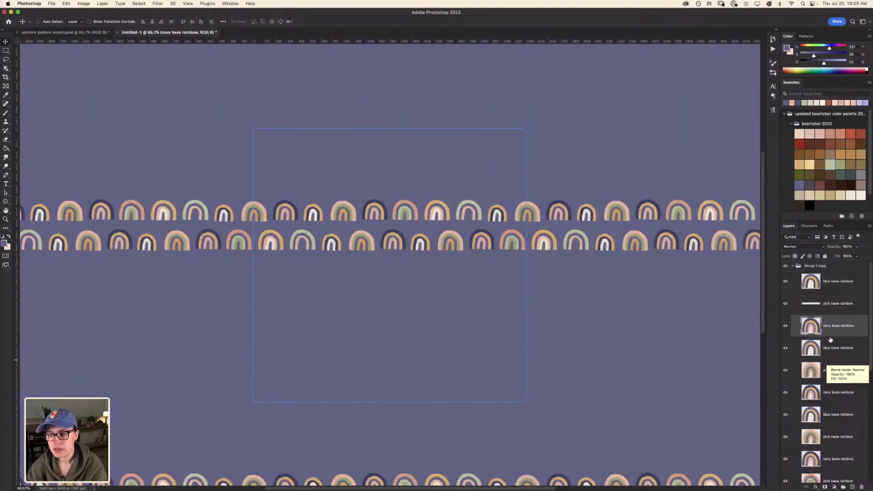
- Hide the lower Group 1 copy and collapse both Group 1 copy groups
{"action": "left_click", "coordinate": [785, 267]}
{"action": "left_click", "coordinate": [785, 267]}
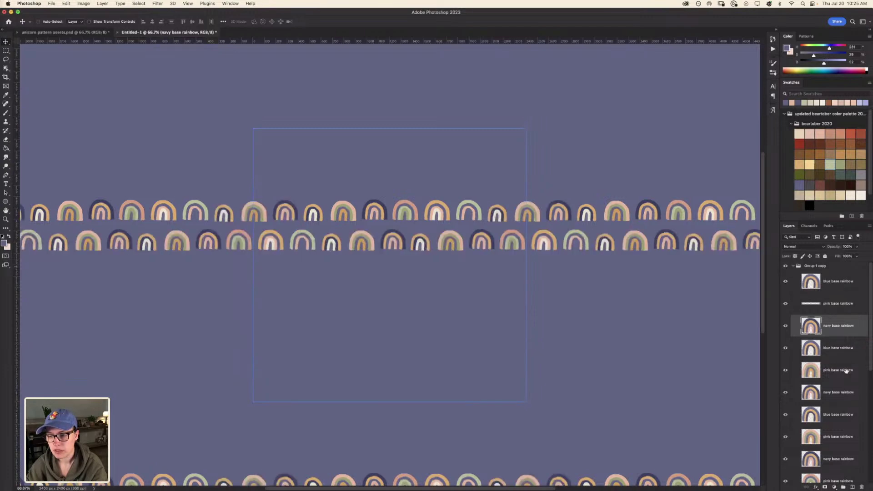
{"action": "scroll", "coordinate": [838, 365], "scroll_direction": "down", "scroll_amount": 5}
{"action": "scroll", "coordinate": [785, 357], "scroll_direction": "down", "scroll_amount": 1}
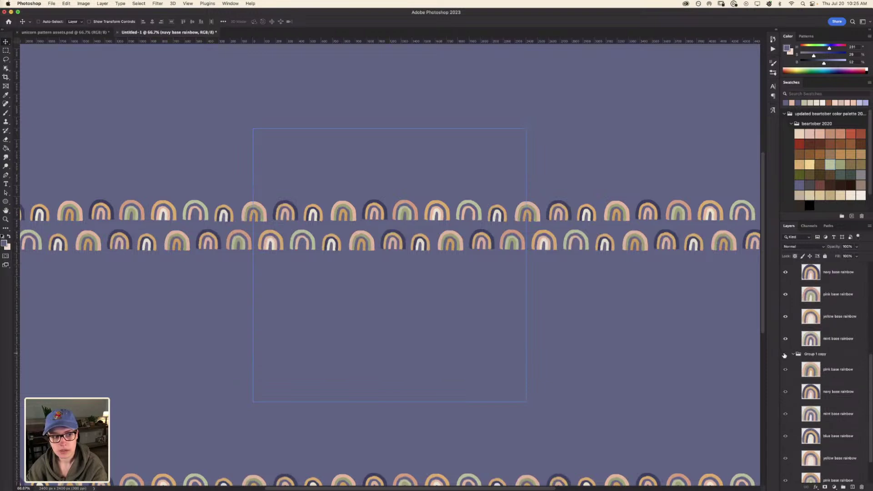
{"action": "scroll", "coordinate": [787, 324], "scroll_direction": "down", "scroll_amount": 2}
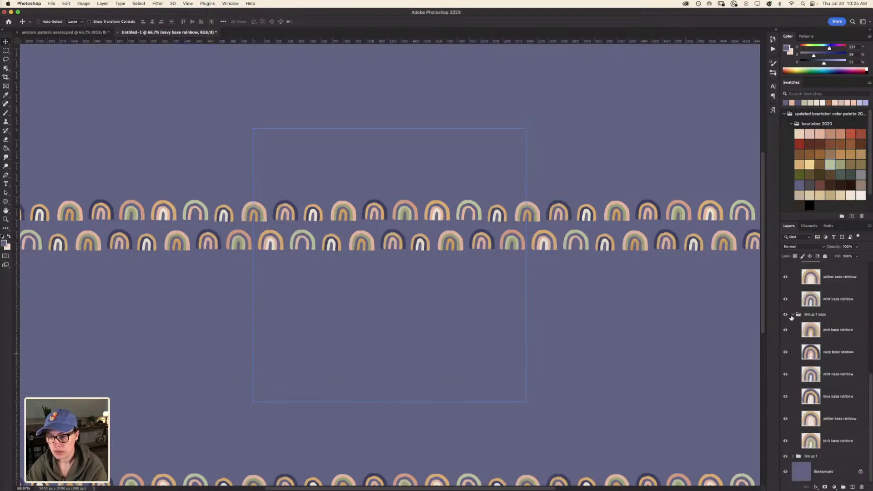
{"action": "left_click", "coordinate": [793, 314]}
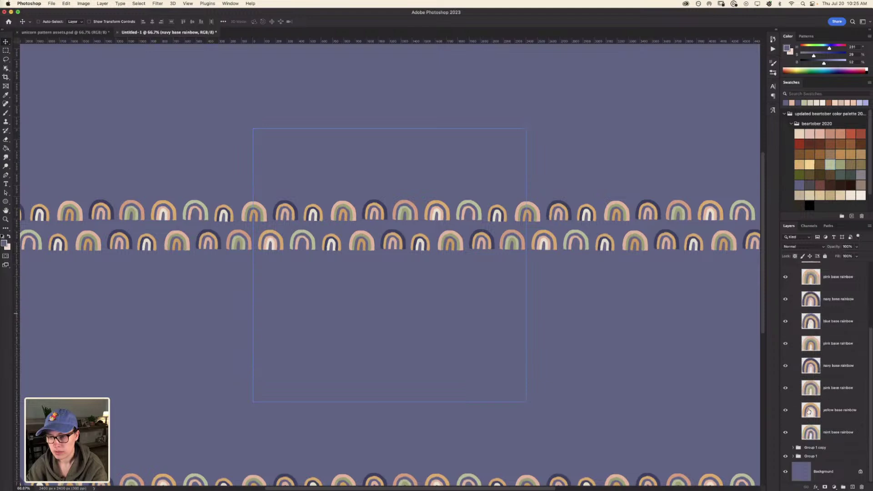
{"action": "left_click", "coordinate": [786, 267]}
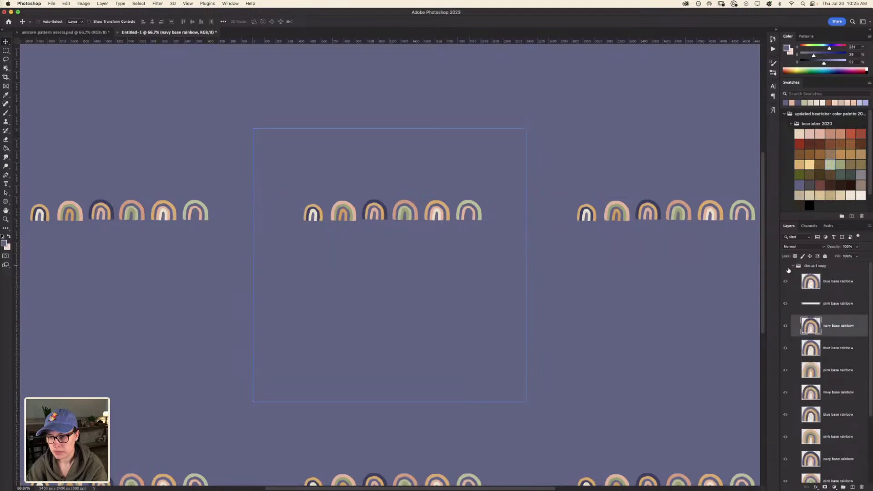
{"action": "left_click", "coordinate": [793, 266]}
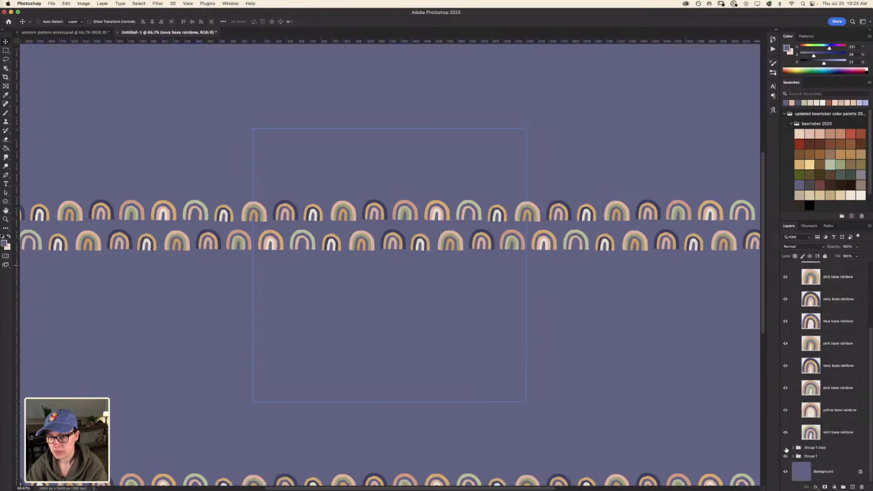
{"action": "left_click", "coordinate": [793, 267]}
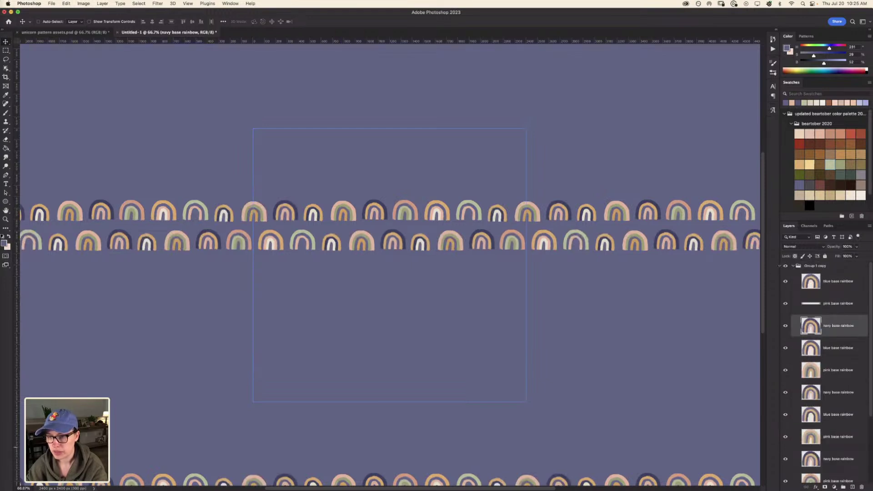
{"action": "left_click", "coordinate": [793, 268]}
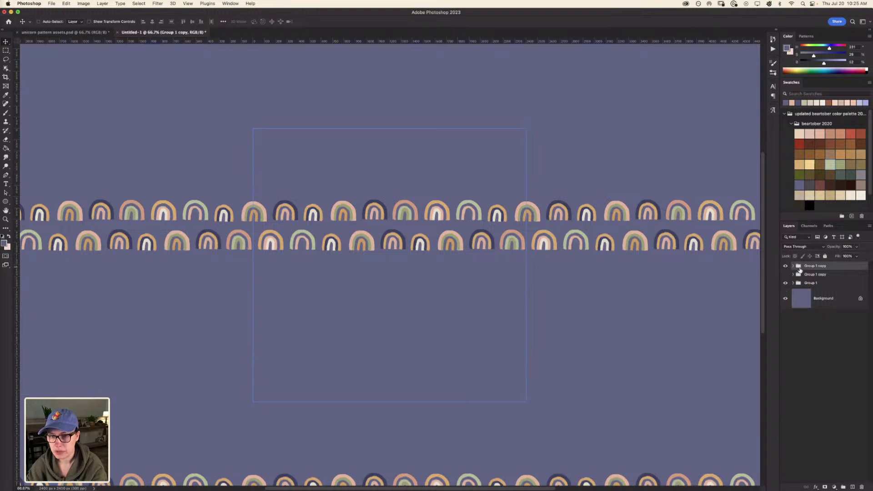
- Duplicate Group 1 with its six unmerged rainbow groups and collapse the original
{"action": "left_click", "coordinate": [786, 283]}
{"action": "left_click", "coordinate": [785, 284]}
{"action": "left_click", "coordinate": [793, 283]}
{"action": "left_click_drag", "start_coordinate": [831, 284], "coordinate": [852, 487]}
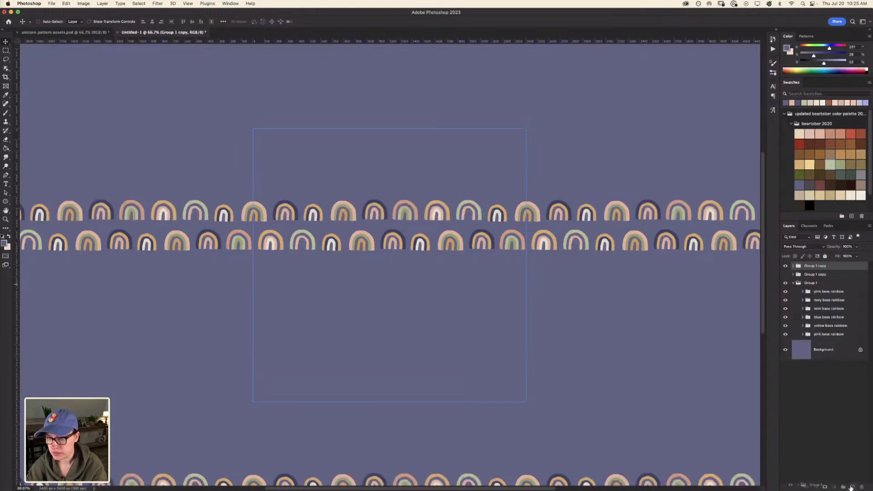
{"action": "left_click", "coordinate": [800, 344]}
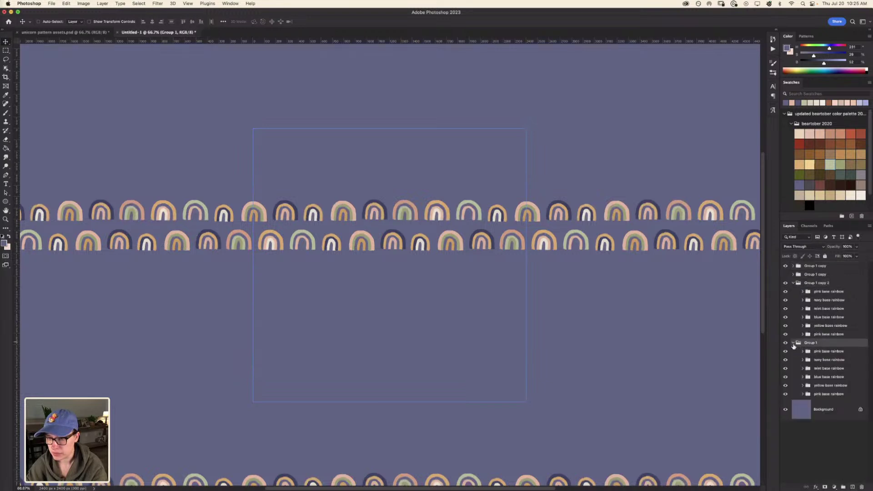
{"action": "left_click", "coordinate": [794, 343]}
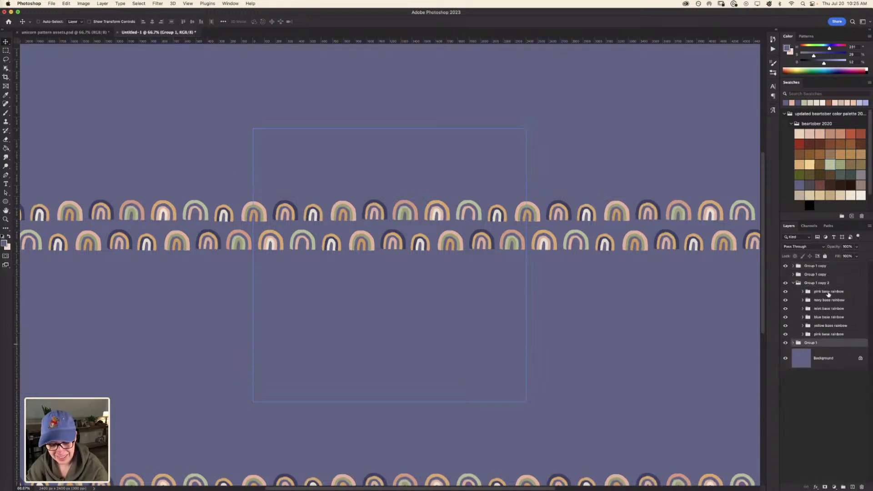
- Flatten the pink, navy, mint, blue, yellow and lower pink rainbow groups in Group 1 copy 2 into separate single layers
{"action": "left_click", "coordinate": [828, 291]}
{"action": "key", "text": "ctrl+e"}
{"action": "key", "text": "alt+bracketleft"}
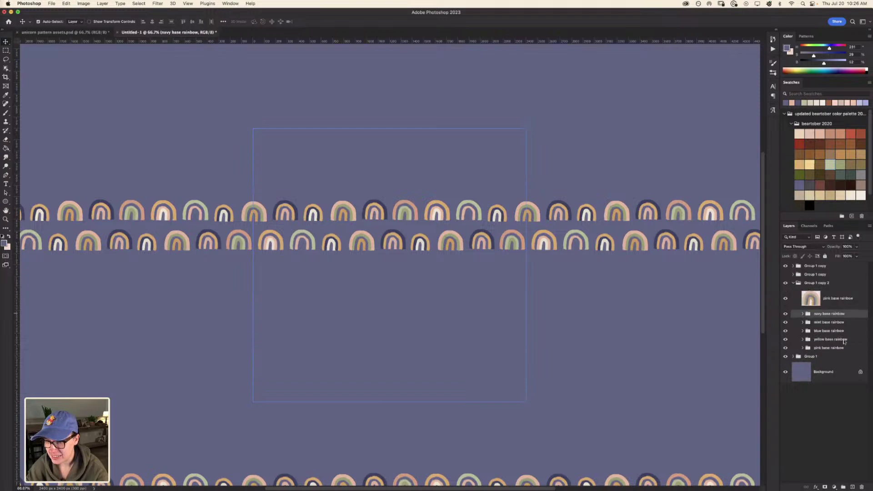
{"action": "key", "text": "ctrl+e"}
{"action": "key", "text": "alt+bracketleft"}
{"action": "key", "text": "ctrl+e"}
{"action": "key", "text": "alt+bracketleft"}
{"action": "key", "text": "ctrl+e"}
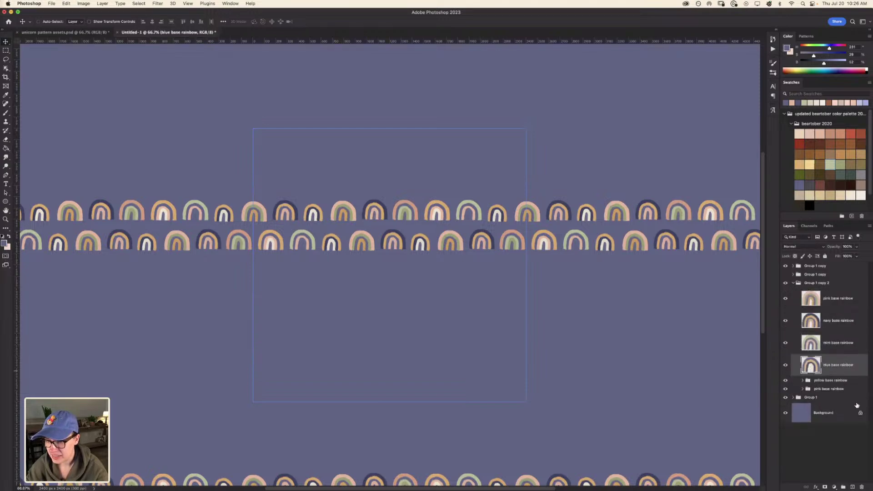
{"action": "key", "text": "alt+bracketleft"}
{"action": "key", "text": "ctrl+e"}
{"action": "key", "text": "alt+bracketleft"}
{"action": "key", "text": "ctrl+e"}
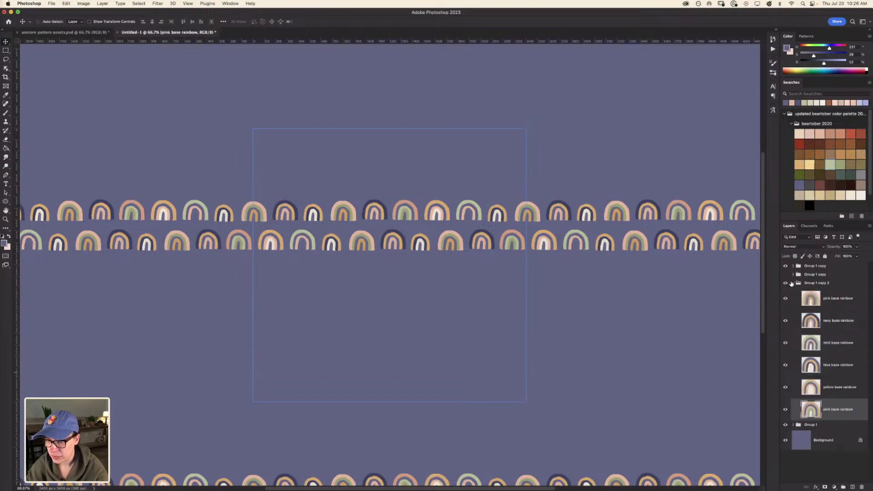
- Move Group 1 copy 2 into the uppermost Group 1 copy and hide the original Group 1
{"action": "left_click", "coordinate": [792, 282]}
{"action": "left_click", "coordinate": [787, 266]}
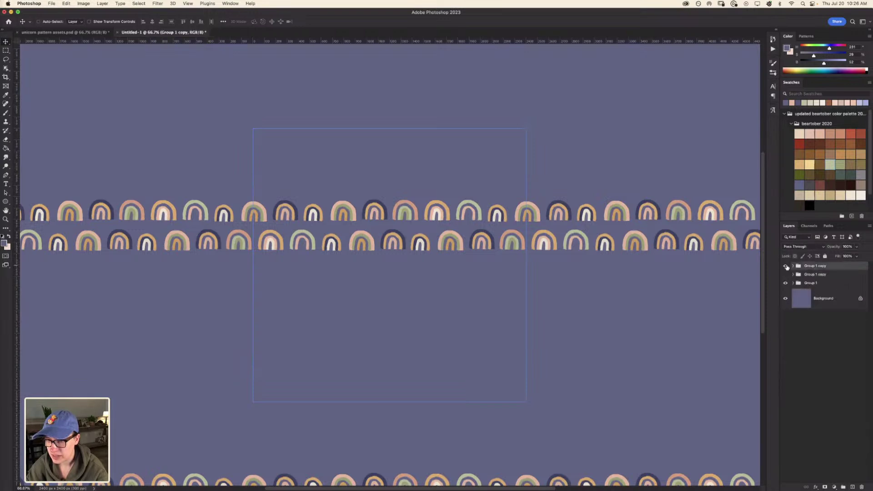
{"action": "left_click", "coordinate": [787, 267]}
{"action": "mouse_move", "coordinate": [785, 282]}
{"action": "left_mouse_down"}
{"action": "mouse_move", "coordinate": [786, 266]}
{"action": "mouse_move", "coordinate": [786, 283]}
{"action": "left_mouse_up"}
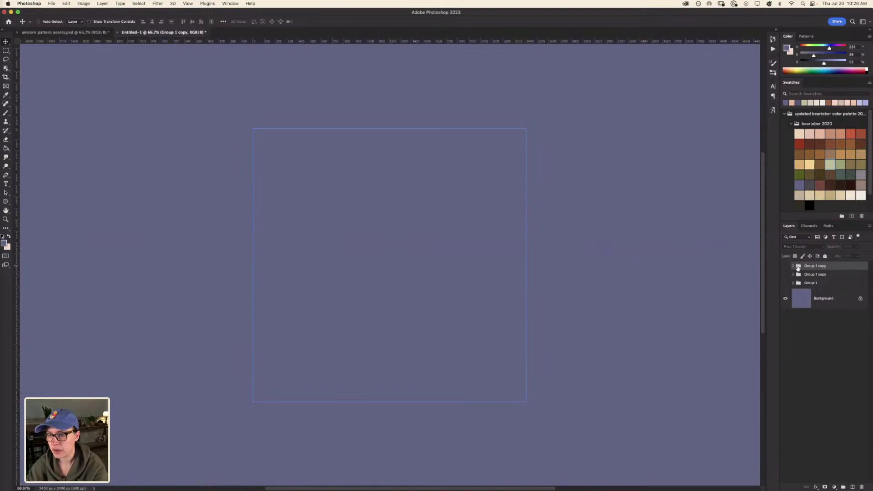
{"action": "left_click", "coordinate": [785, 266]}
- Duplicate the two-row rainbow group and place the copy directly below as rows three and four, offset to the right
{"action": "left_click_drag", "start_coordinate": [833, 268], "coordinate": [853, 487]}
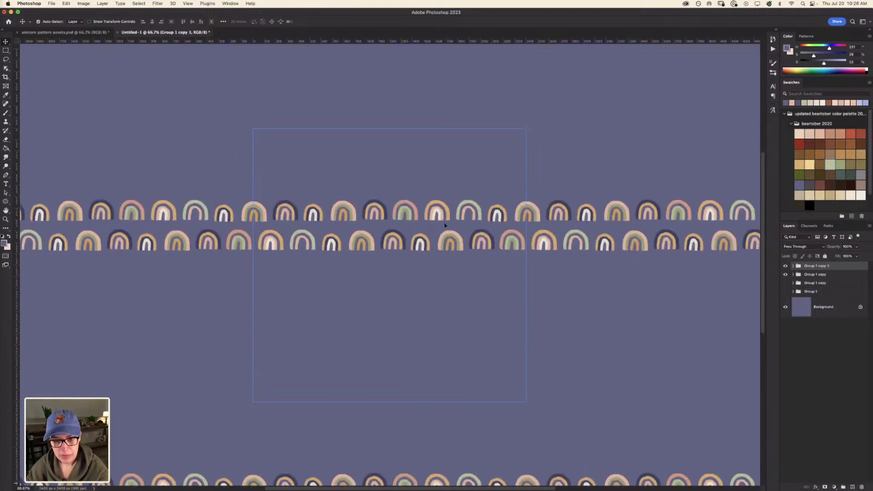
{"action": "key", "text": "super+t"}
{"action": "left_click_drag", "start_coordinate": [470, 264], "coordinate": [520, 309]}
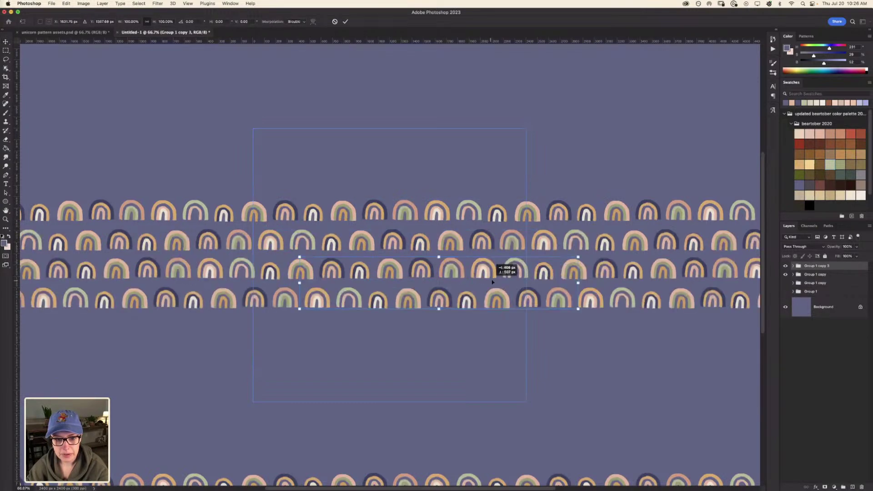
{"action": "left_click_drag", "start_coordinate": [492, 282], "coordinate": [492, 282]}
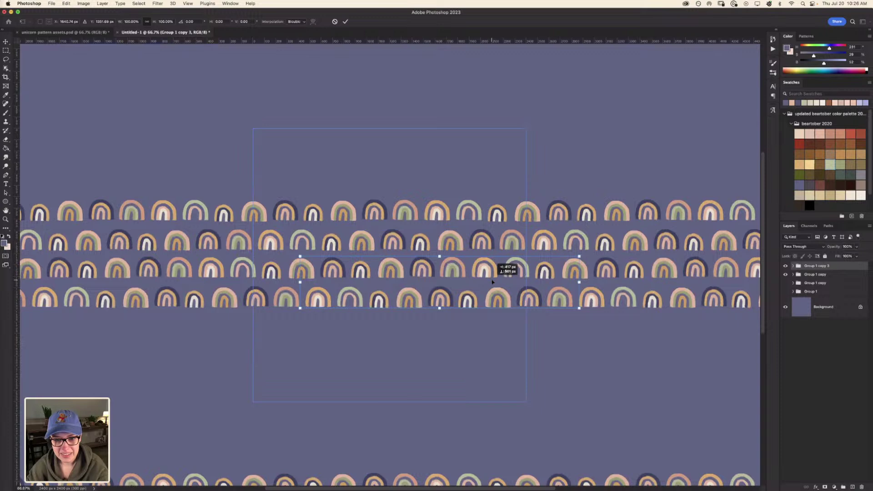
{"action": "left_click_drag", "start_coordinate": [494, 285], "coordinate": [494, 285]}
{"action": "key", "text": "Return"}
- Duplicate the two-row group twice more and stack the copies below as rows five to eight with staggered horizontal offsets
{"action": "left_click_drag", "start_coordinate": [850, 271], "coordinate": [849, 488]}
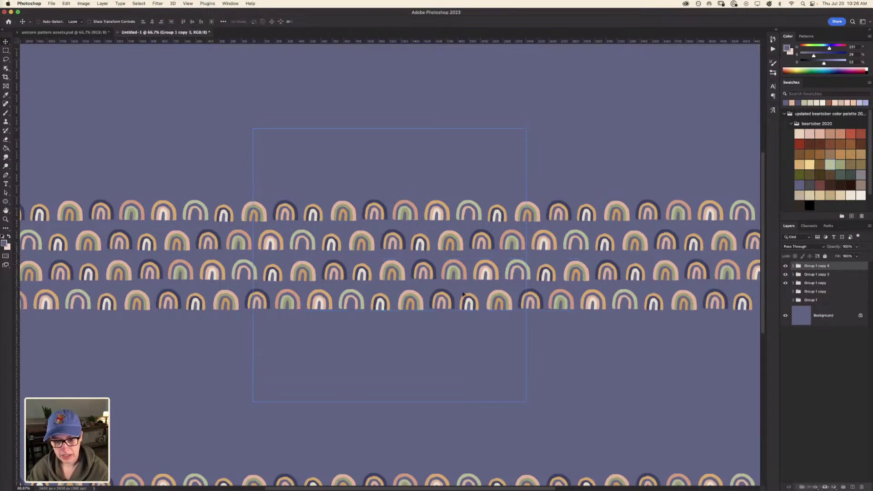
{"action": "key", "text": "ctrl+t"}
{"action": "left_click_drag", "start_coordinate": [468, 343], "coordinate": [484, 332]}
{"action": "key", "text": "Return"}
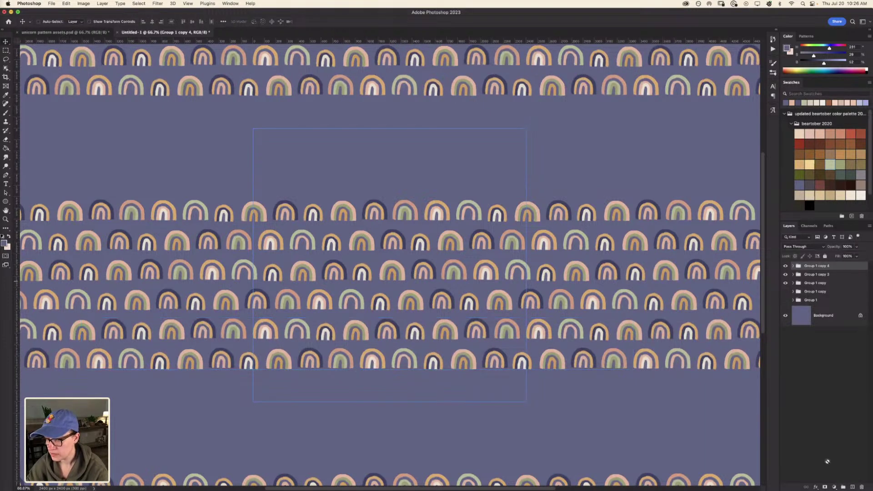
{"action": "key", "text": "super+j"}
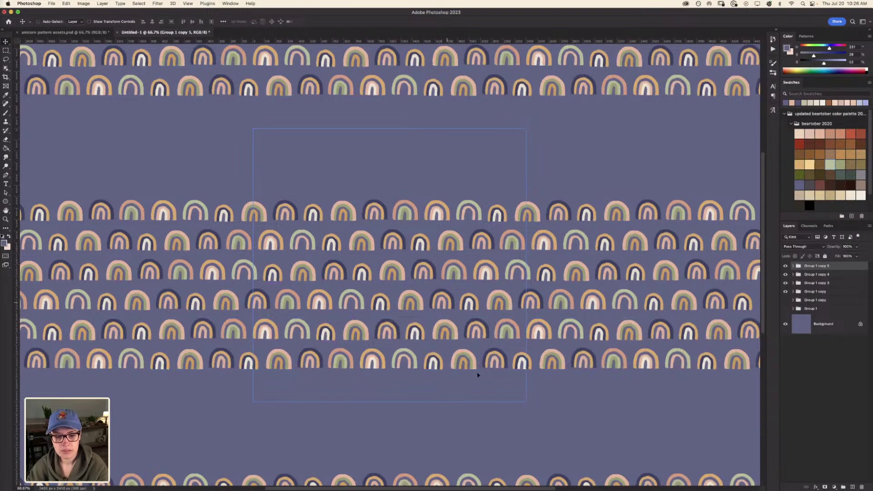
{"action": "left_click_drag", "start_coordinate": [498, 412], "coordinate": [520, 371]}
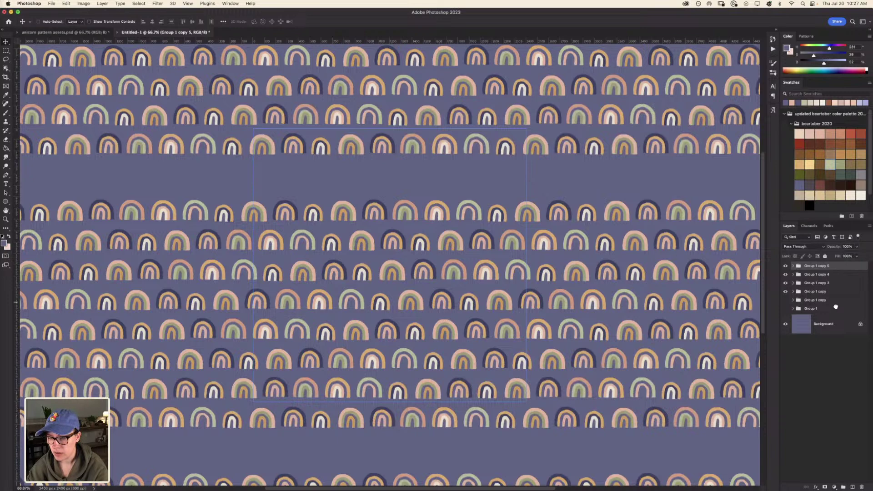
- Duplicate the group holding rows seven and eight and start a free transform on the copy
{"action": "key", "text": "super+j"}
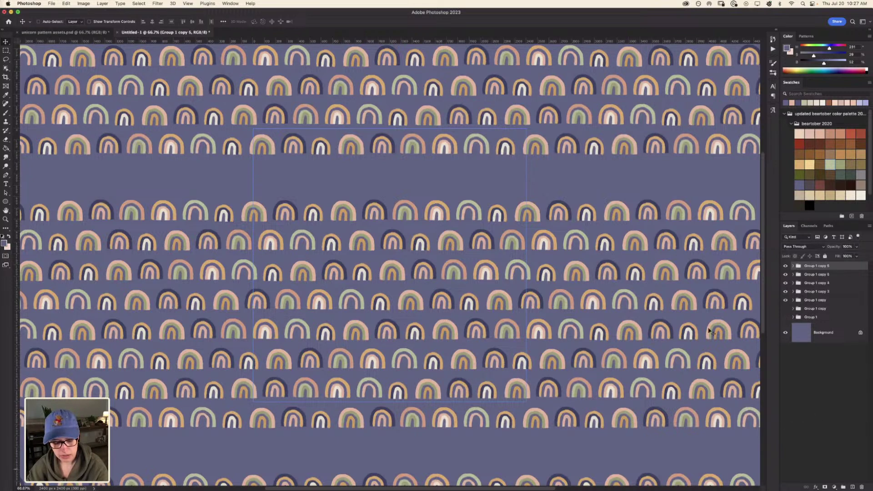
{"action": "key", "text": "super+t"}
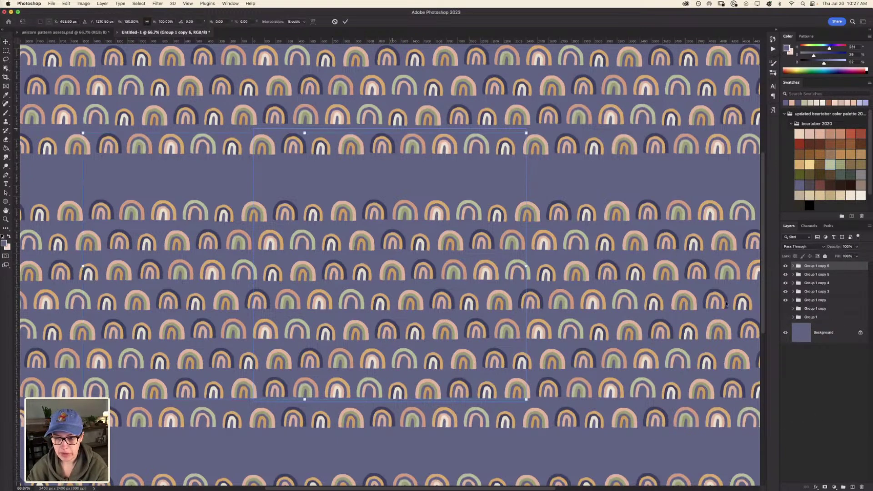
- Move the Group 1 copy 6 rainbow rows down to sit just below the Group 1 copy 5 rows and apply the transform
{"action": "key", "text": "shift+Down"}
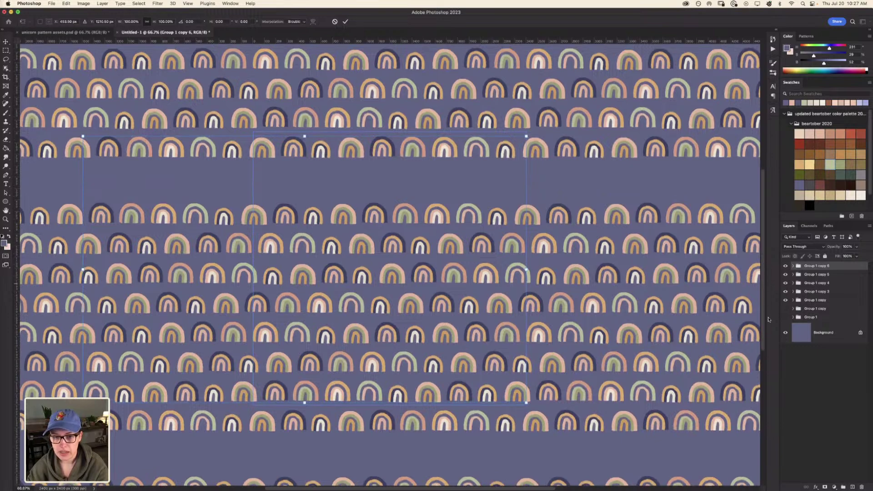
{"action": "scroll", "coordinate": [366, 176], "scroll_direction": "down", "scroll_amount": 4}
{"action": "left_click_drag", "start_coordinate": [413, 348], "coordinate": [425, 422]}
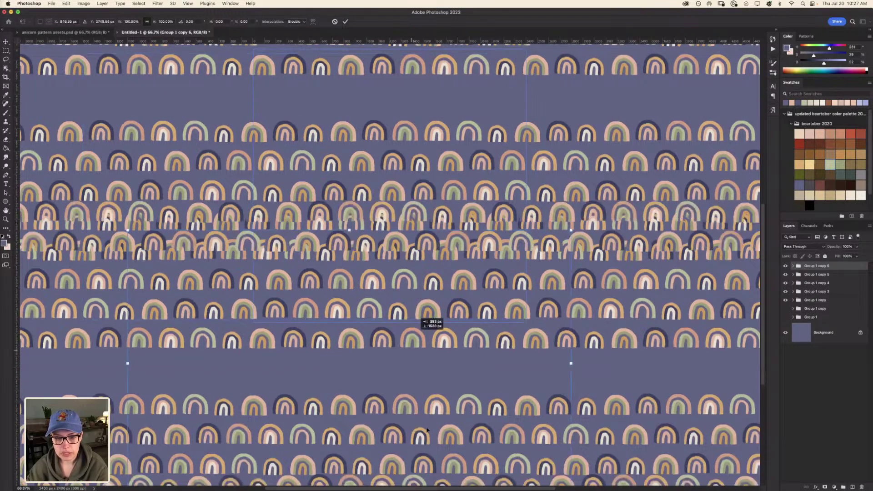
{"action": "left_click_drag", "start_coordinate": [441, 464], "coordinate": [458, 477]}
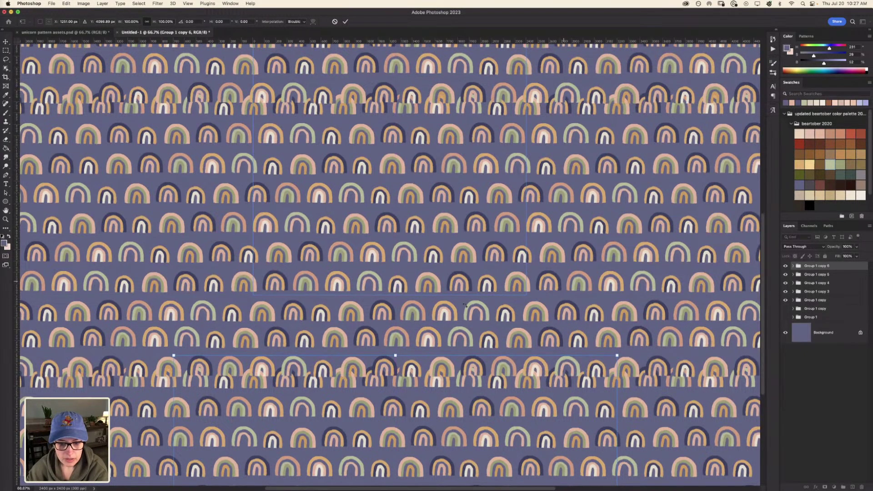
{"action": "mouse_move", "coordinate": [452, 386]}
{"action": "left_mouse_down"}
{"action": "mouse_move", "coordinate": [457, 391]}
{"action": "mouse_move", "coordinate": [446, 382]}
{"action": "left_mouse_up"}
{"action": "key", "text": "Return"}
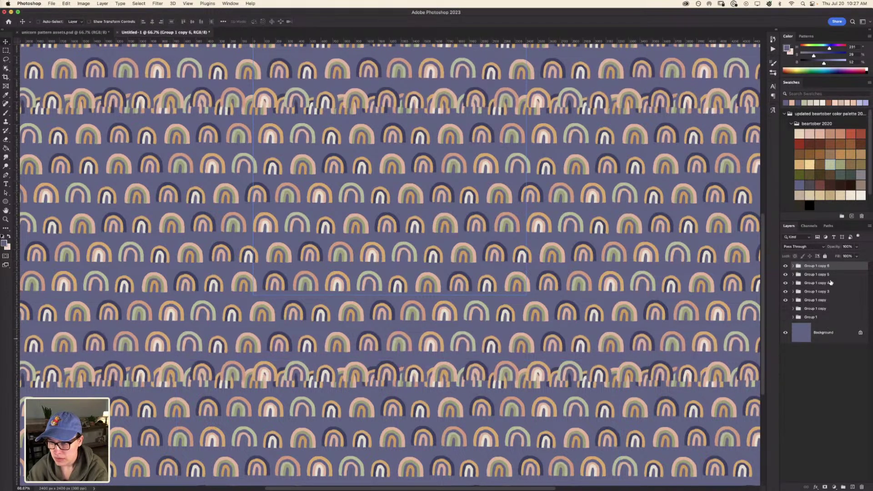
- Inspect the rainbow layers inside Group 1 copy 6 to identify which ones form the overlapping lower row
{"action": "left_click", "coordinate": [793, 266]}
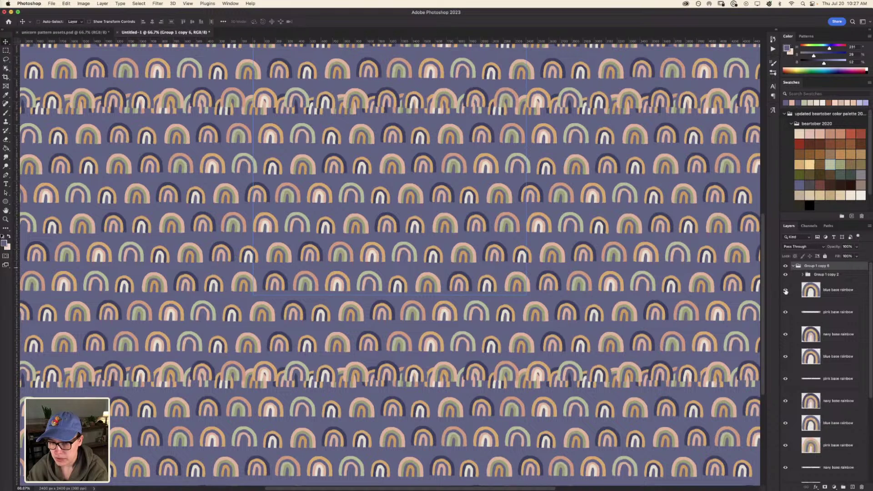
{"action": "scroll", "coordinate": [800, 384], "scroll_direction": "down", "scroll_amount": 1}
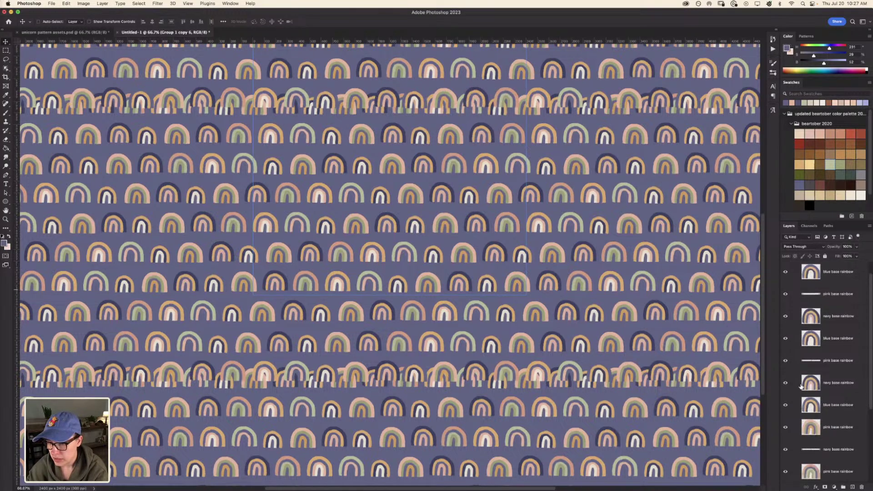
{"action": "scroll", "coordinate": [800, 386], "scroll_direction": "down", "scroll_amount": 5}
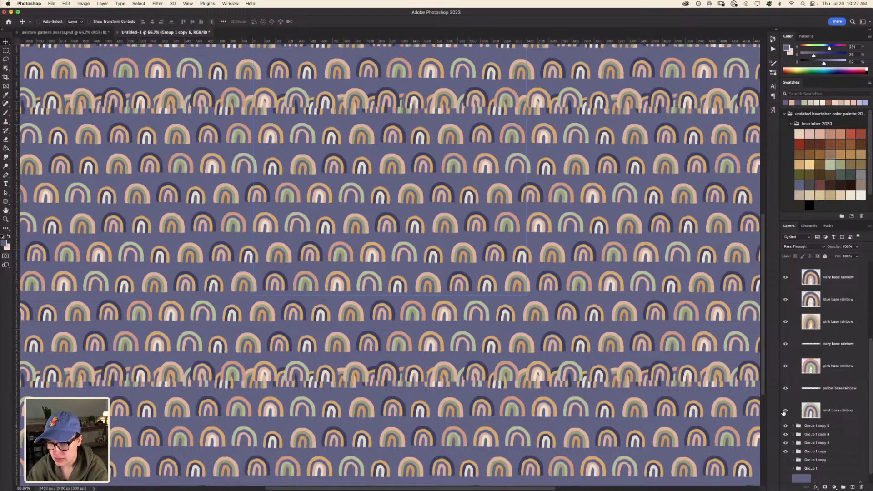
{"action": "left_click", "coordinate": [785, 426]}
{"action": "left_click", "coordinate": [784, 411]}
{"action": "scroll", "coordinate": [804, 291], "scroll_direction": "up", "scroll_amount": 5}
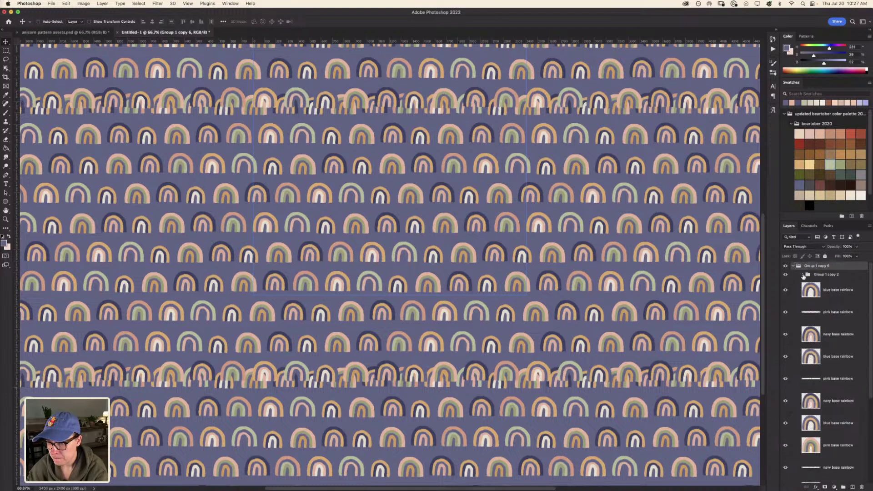
{"action": "left_click", "coordinate": [785, 289]}
{"action": "left_click", "coordinate": [785, 275]}
{"action": "left_click", "coordinate": [786, 291]}
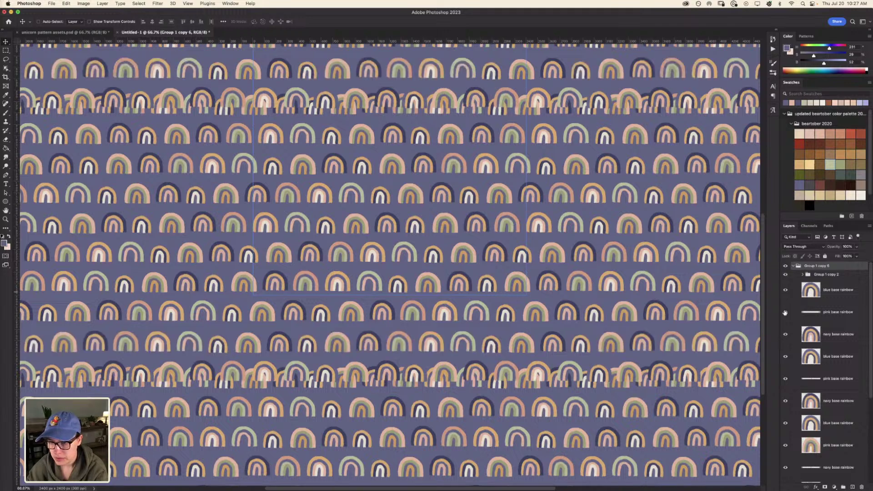
- Delete the overlapping row's rainbow layers from Group 1 copy 6, keeping Group 1 copy 2 and the first blue, pink and navy base rainbows
{"action": "left_click", "coordinate": [785, 356]}
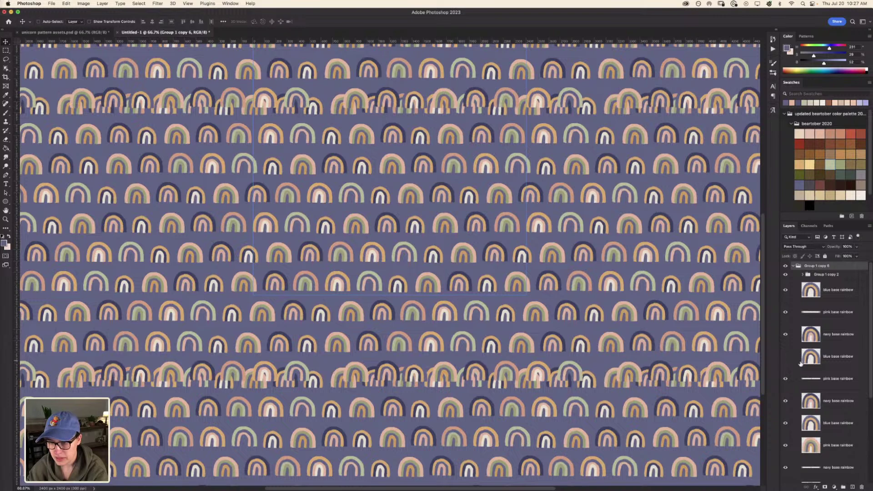
{"action": "left_click", "coordinate": [785, 357]}
{"action": "left_click_drag", "start_coordinate": [801, 356], "coordinate": [862, 486]}
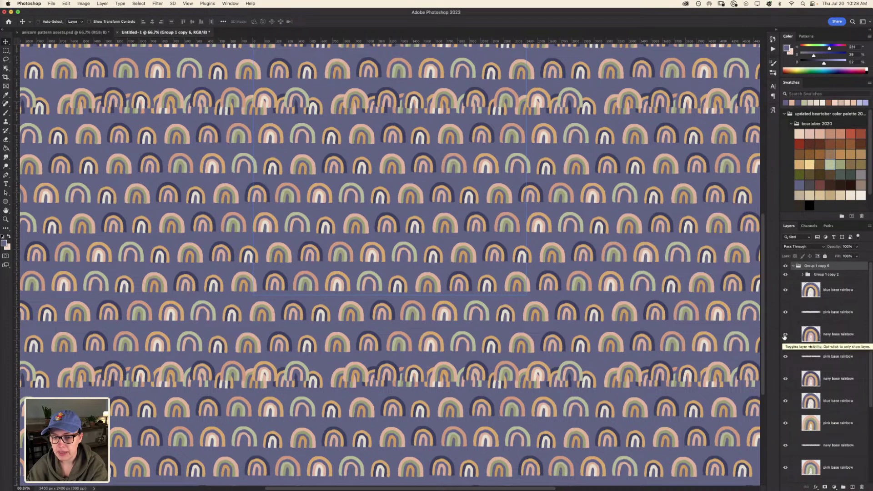
{"action": "left_click", "coordinate": [785, 356]}
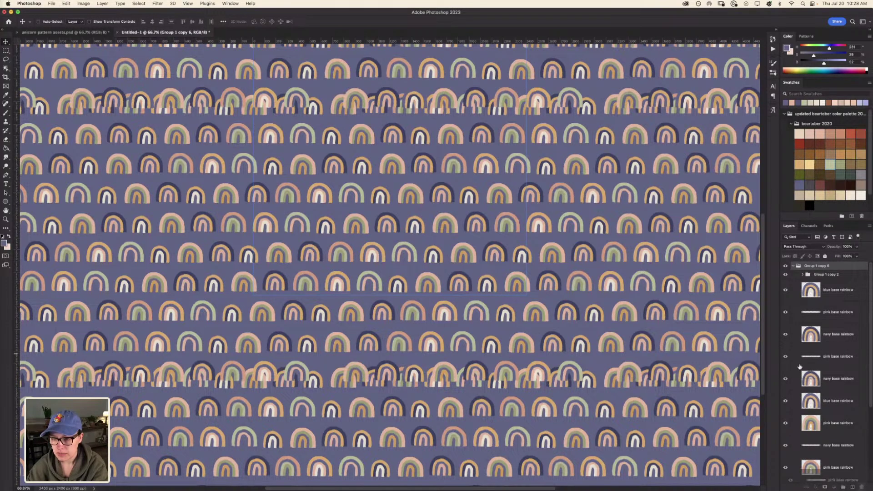
{"action": "left_click", "coordinate": [785, 356]}
{"action": "left_click_drag", "start_coordinate": [846, 416], "coordinate": [862, 487]}
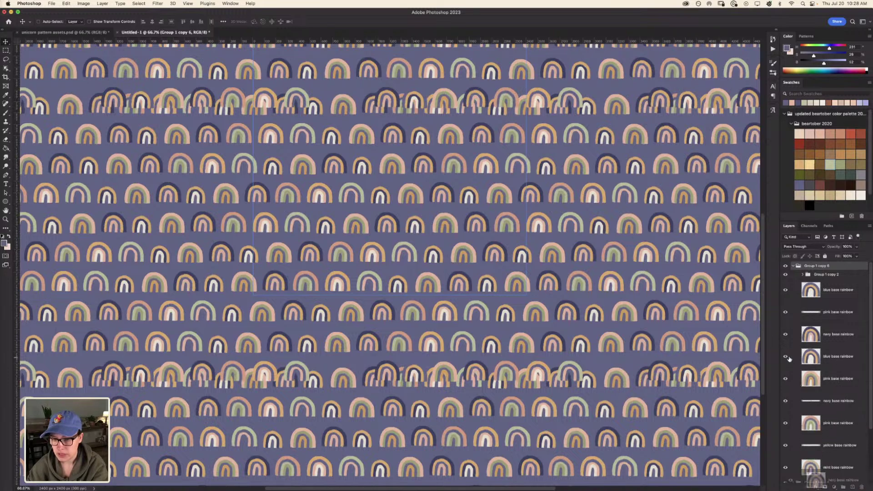
{"action": "left_click_drag", "start_coordinate": [837, 359], "coordinate": [861, 487]}
{"action": "left_click_drag", "start_coordinate": [820, 358], "coordinate": [861, 487]}
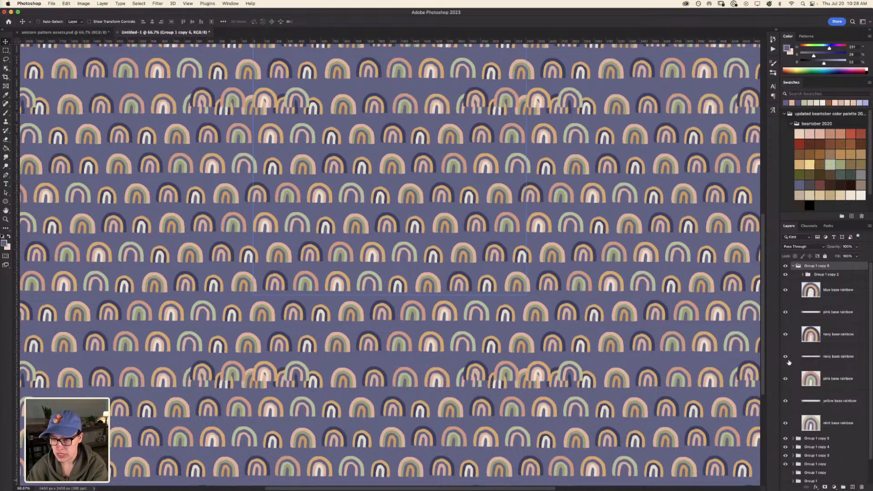
{"action": "left_click_drag", "start_coordinate": [831, 357], "coordinate": [861, 485]}
{"action": "left_click_drag", "start_coordinate": [838, 361], "coordinate": [862, 487]}
{"action": "left_click_drag", "start_coordinate": [825, 357], "coordinate": [860, 486]}
{"action": "left_click_drag", "start_coordinate": [837, 359], "coordinate": [863, 484]}
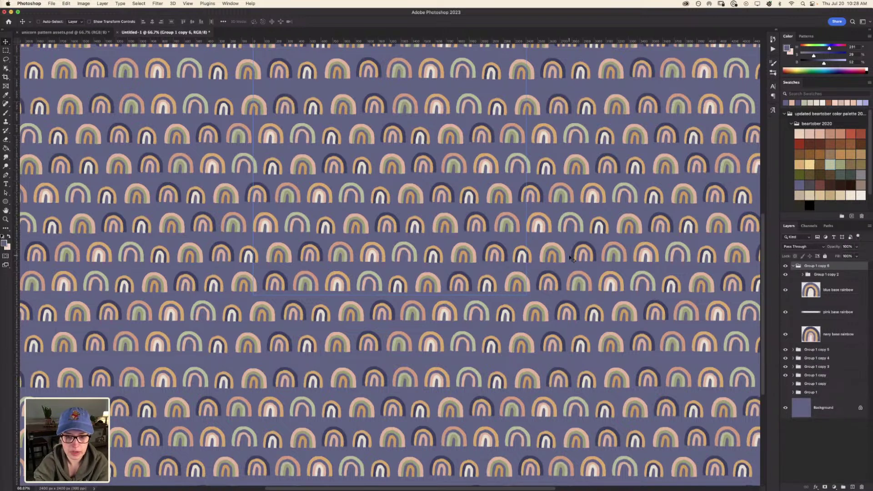
- Check the row spacing across the repeating pattern and identify which rainbow rows each group holds
{"action": "key", "text": "shift+Down"}
{"action": "key", "text": "super+minus"}
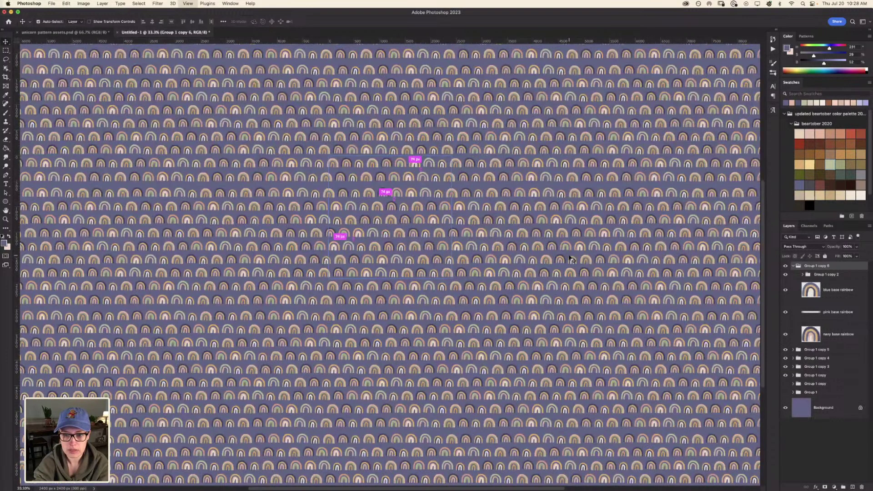
{"action": "key", "text": "super+minus"}
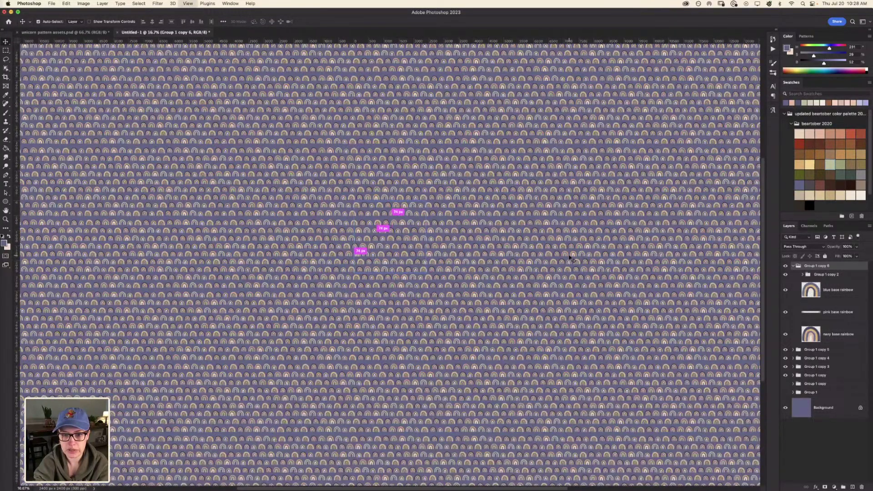
{"action": "key", "text": "super+plus"}
{"action": "key", "text": "super+plus"}
{"action": "key", "text": "super+plus"}
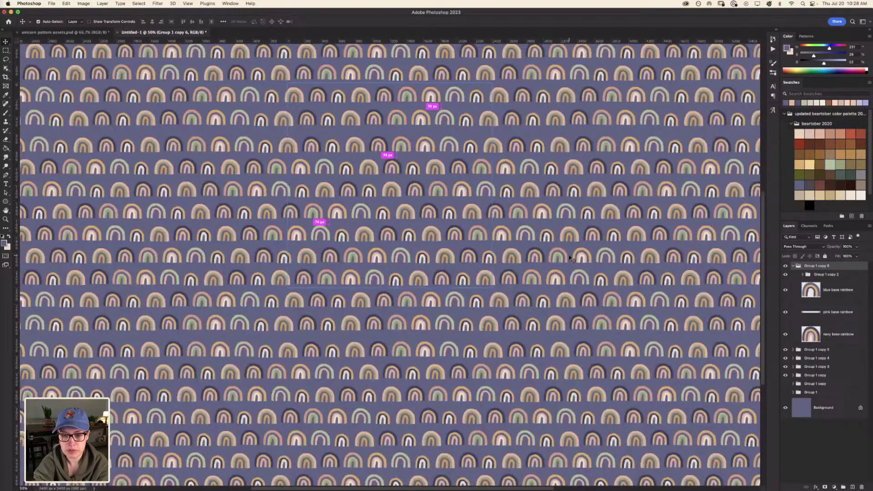
{"action": "key", "text": "super+plus"}
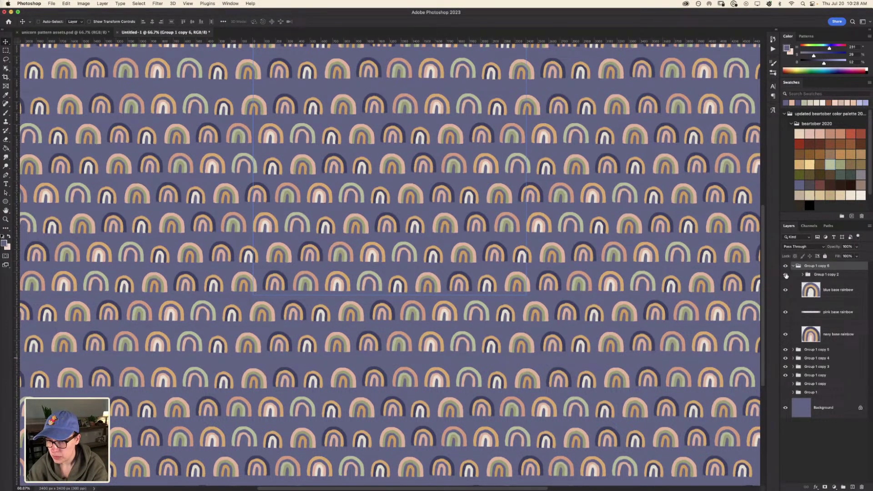
{"action": "left_click", "coordinate": [785, 354]}
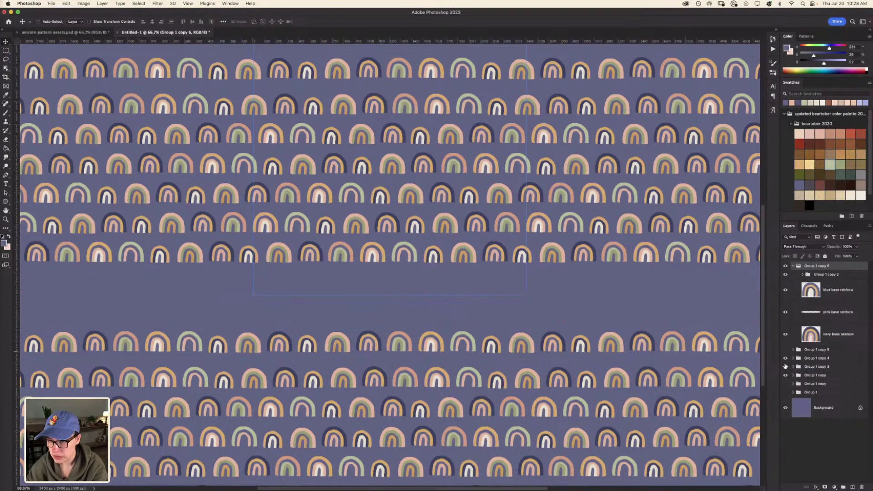
{"action": "left_click", "coordinate": [786, 360]}
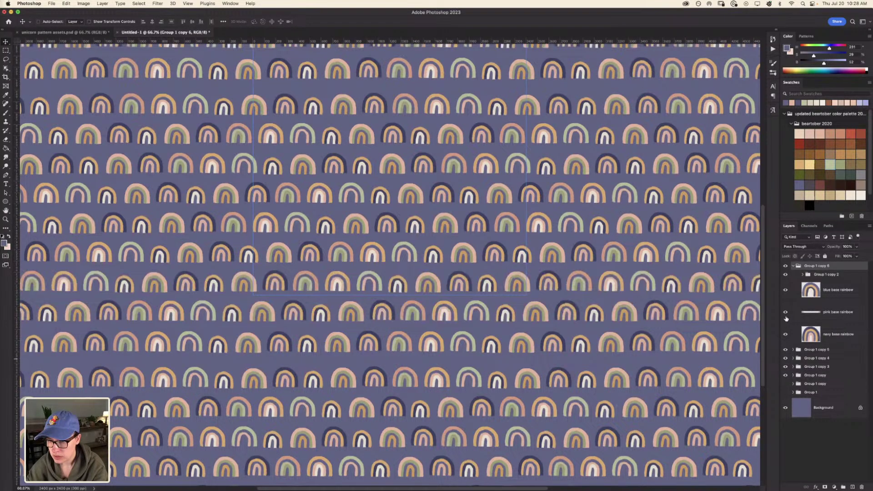
{"action": "left_click", "coordinate": [786, 268]}
{"action": "left_click", "coordinate": [786, 267]}
{"action": "left_click", "coordinate": [785, 375]}
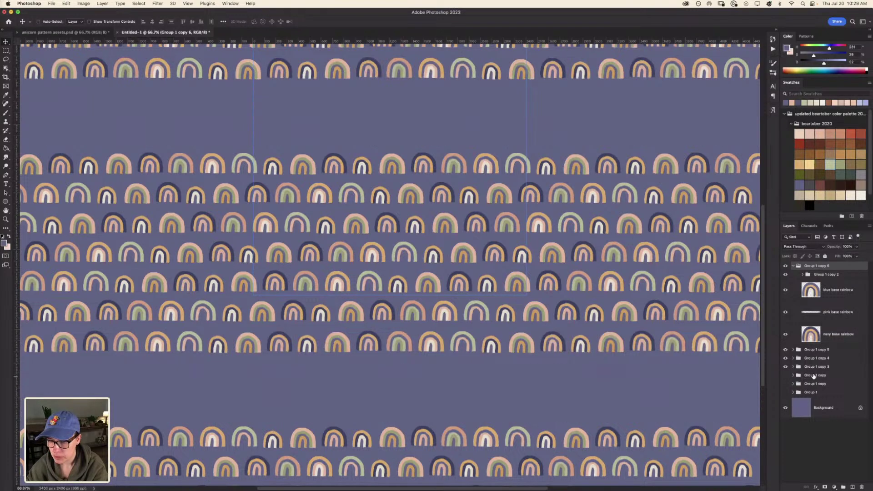
{"action": "left_click", "coordinate": [785, 375]}
- Nudge the visible Group 1 copy's two rainbow rows up about 30 px to even out the row spacing
{"action": "left_click", "coordinate": [801, 376]}
{"action": "key", "text": "super+t"}
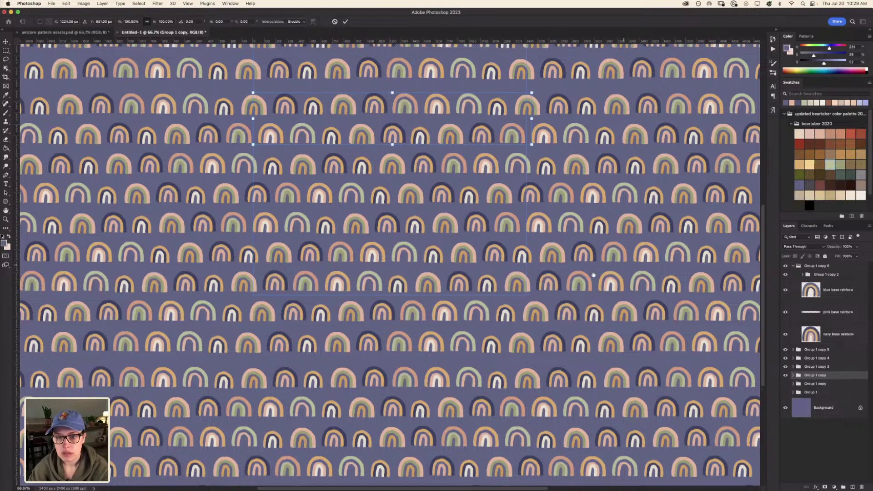
{"action": "scroll", "coordinate": [600, 335], "scroll_direction": "up", "scroll_amount": 4}
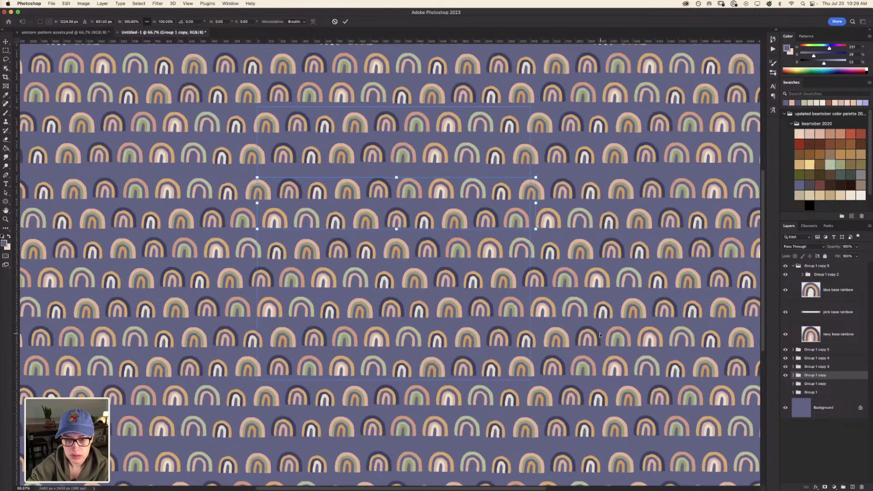
{"action": "key", "text": "Up"}
{"action": "key", "text": "Up"}
{"action": "key", "text": "Up"}
{"action": "key", "text": "Up"}
{"action": "key", "text": "Up"}
{"action": "key", "text": "Up"}
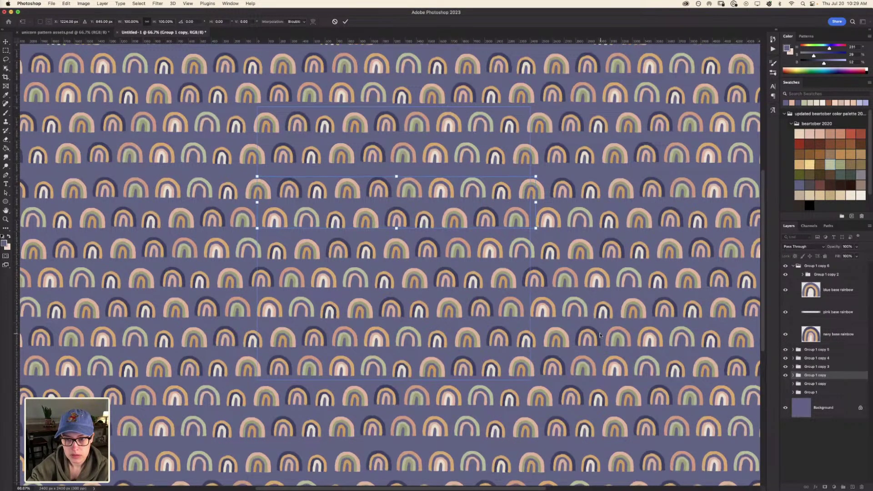
{"action": "key", "text": "Up"}
{"action": "key", "text": "Up"}
{"action": "key", "text": "Up"}
{"action": "key", "text": "Up"}
{"action": "key", "text": "Up"}
{"action": "key", "text": "Up"}
{"action": "key", "text": "Up"}
{"action": "key", "text": "Up"}
{"action": "key", "text": "Up"}
{"action": "key", "text": "Up"}
{"action": "key", "text": "Up"}
{"action": "key", "text": "Up"}
{"action": "key", "text": "Up"}
{"action": "key", "text": "Up"}
{"action": "key", "text": "Up"}
{"action": "key", "text": "Up"}
{"action": "key", "text": "Up"}
{"action": "key", "text": "Up"}
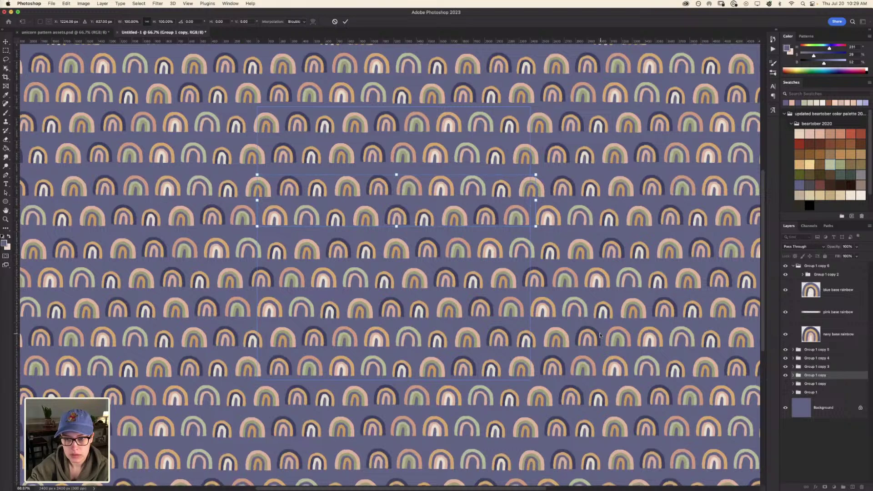
{"action": "key", "text": "Up"}
{"action": "key", "text": "Up"}
{"action": "key", "text": "Up"}
{"action": "key", "text": "Up"}
{"action": "key", "text": "Up"}
{"action": "key", "text": "Up"}
{"action": "key", "text": "Up"}
{"action": "key", "text": "Up"}
{"action": "key", "text": "Up"}
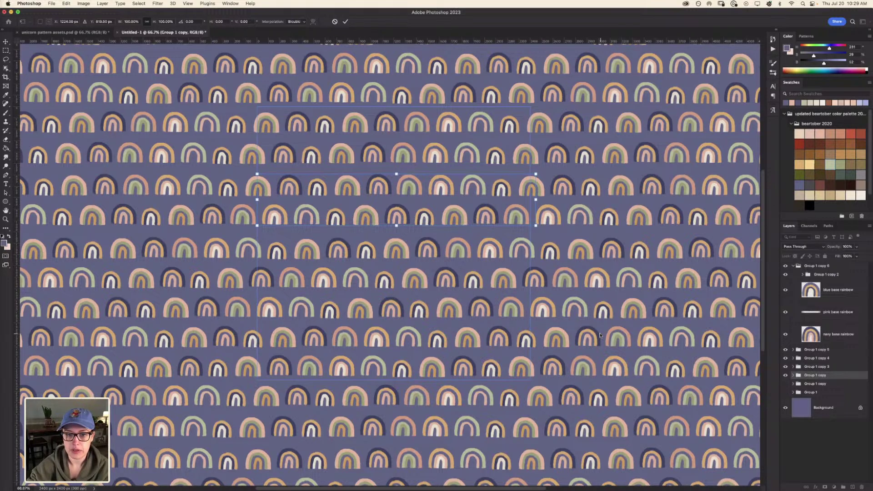
{"action": "key", "text": "Return"}
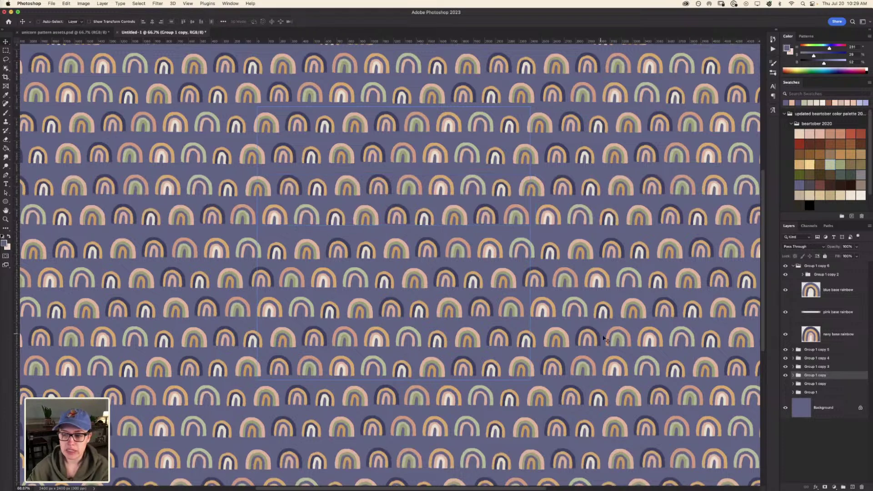
{"action": "left_click", "coordinate": [785, 376]}
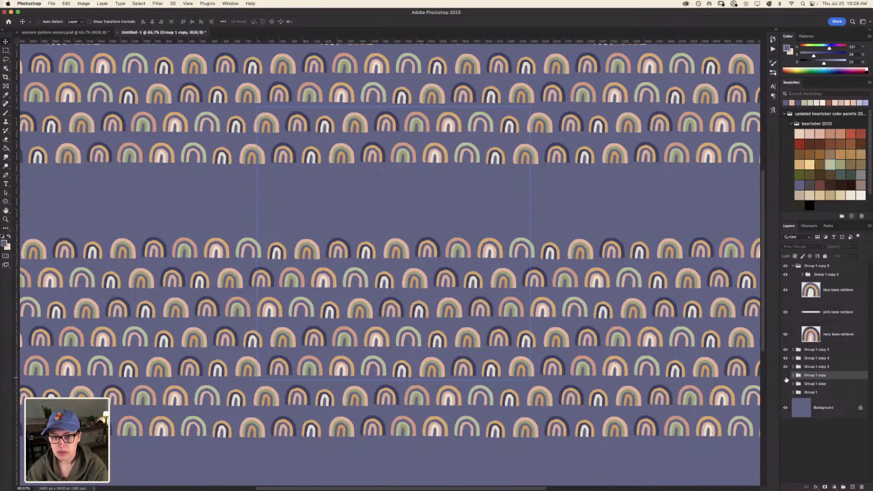
{"action": "left_click", "coordinate": [786, 376]}
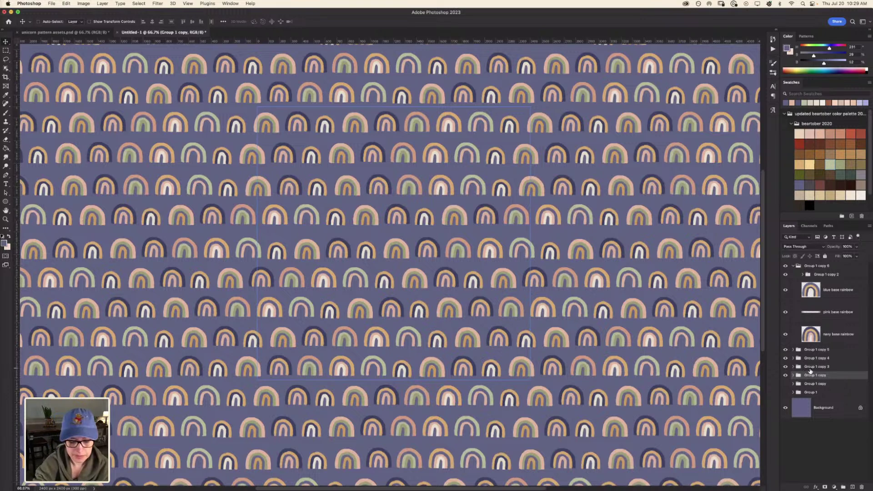
- Nudge the Group 1 copy 3 rainbow rows up about 20 px to even out the gap to the rows above
{"action": "left_click", "coordinate": [809, 367]}
{"action": "key", "text": "super+t"}
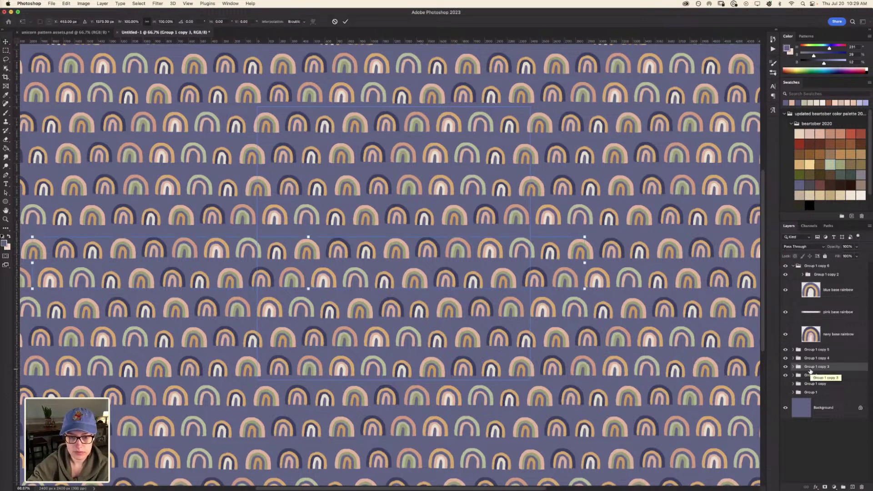
{"action": "key", "text": "Up"}
{"action": "key", "text": "Up"}
{"action": "key", "text": "Up"}
{"action": "key", "text": "Up"}
{"action": "key", "text": "Up"}
{"action": "key", "text": "Up"}
{"action": "key", "text": "Up"}
{"action": "key", "text": "Up"}
{"action": "key", "text": "Up"}
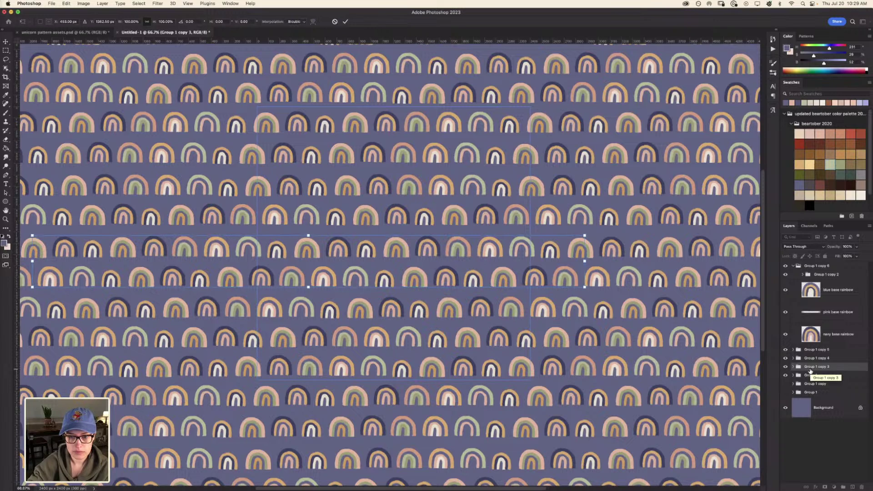
{"action": "key", "text": "Up"}
{"action": "key", "text": "Up"}
{"action": "key", "text": "Up"}
{"action": "key", "text": "Up"}
{"action": "key", "text": "Up"}
{"action": "key", "text": "Up"}
{"action": "key", "text": "Up"}
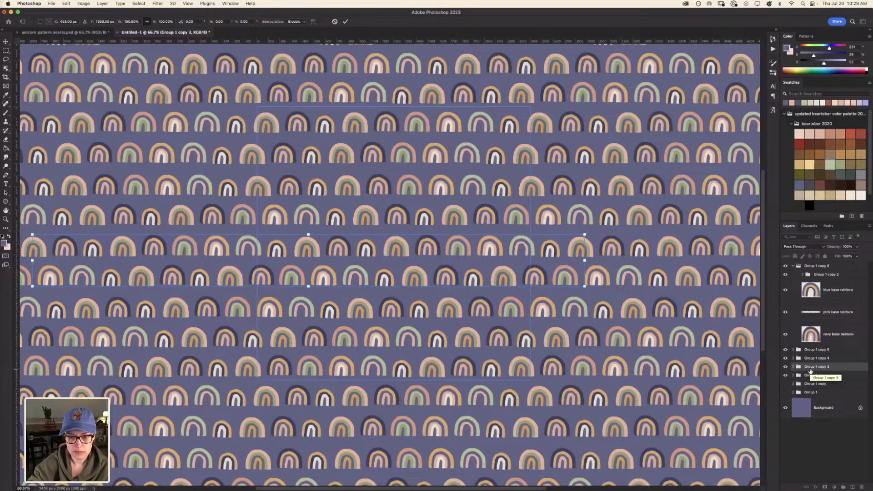
{"action": "key", "text": "Up"}
{"action": "key", "text": "Up"}
{"action": "key", "text": "Up"}
{"action": "key", "text": "Return"}
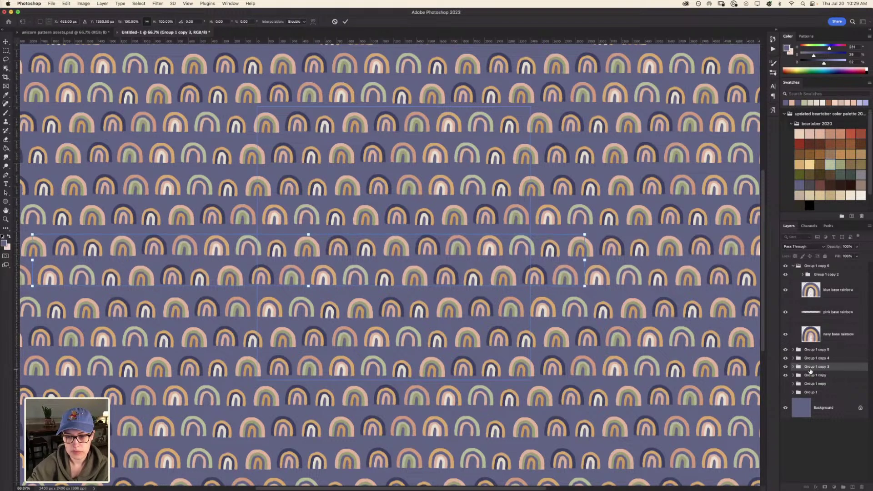
- Nudge the Group 1 copy 4 rainbow rows up about 12 px to even out the gap to the rows above
{"action": "left_click", "coordinate": [786, 359]}
{"action": "left_click", "coordinate": [785, 359]}
{"action": "key", "text": "super+t"}
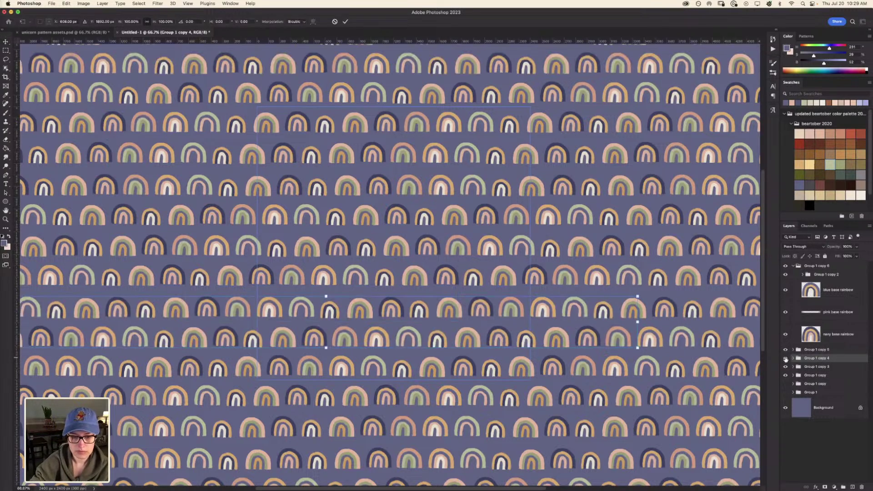
{"action": "key", "text": "Up"}
{"action": "key", "text": "Up"}
{"action": "key", "text": "Up"}
{"action": "key", "text": "Up"}
{"action": "key", "text": "Up"}
{"action": "key", "text": "Up"}
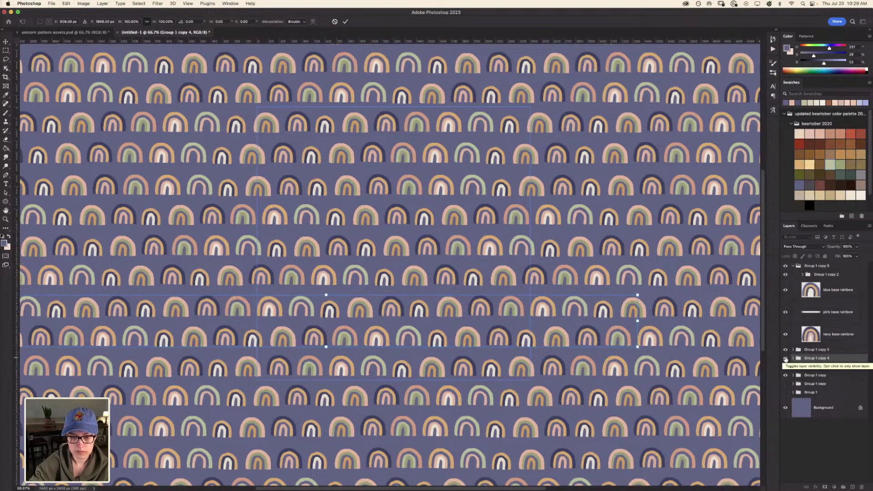
{"action": "key", "text": "Up"}
{"action": "key", "text": "Up"}
{"action": "key", "text": "Up"}
{"action": "key", "text": "Up"}
{"action": "key", "text": "Up"}
{"action": "key", "text": "Up"}
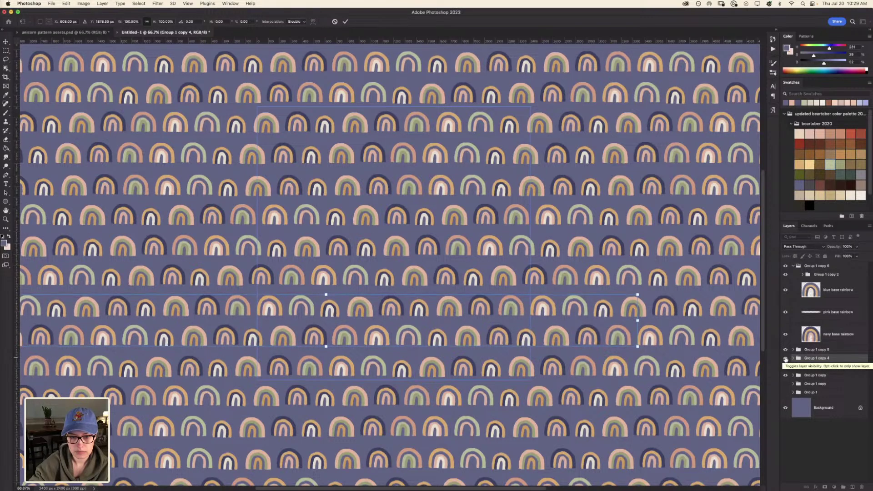
{"action": "key", "text": "Return"}
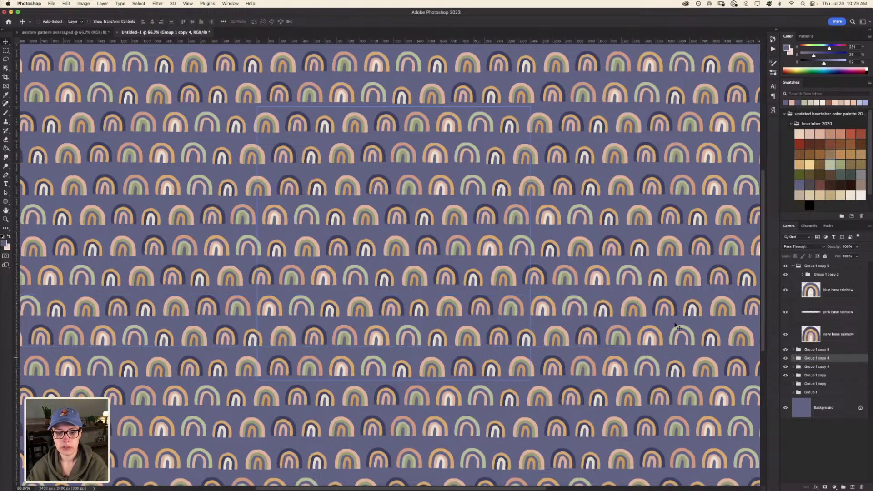
- Examine the repeating rainbow pattern at a reduced scale for uneven spacing between the rows
{"action": "key", "text": "ctrl"}
{"action": "key", "text": "ctrl+minus"}
{"action": "key", "text": "ctrl+minus"}
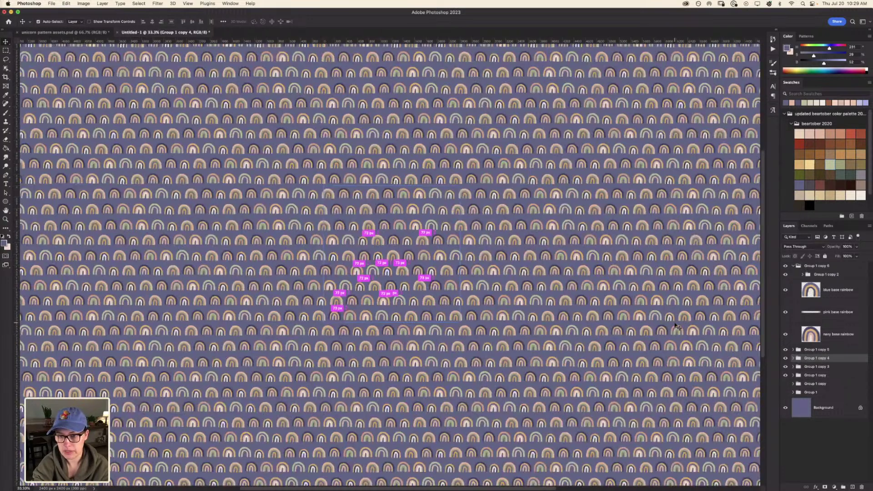
{"action": "key", "text": "ctrl+minus"}
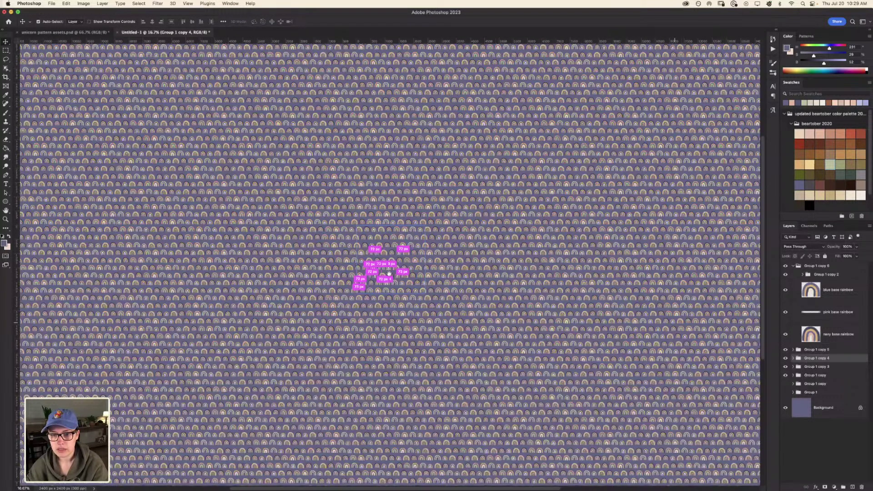
{"action": "scroll", "coordinate": [391, 272], "scroll_direction": "right", "scroll_amount": 10}
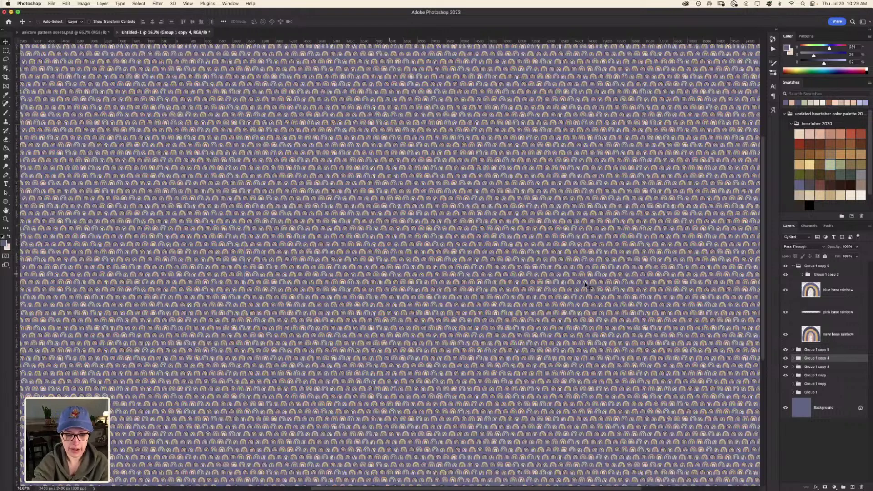
{"action": "scroll", "coordinate": [585, 285], "scroll_direction": "left", "scroll_amount": 10}
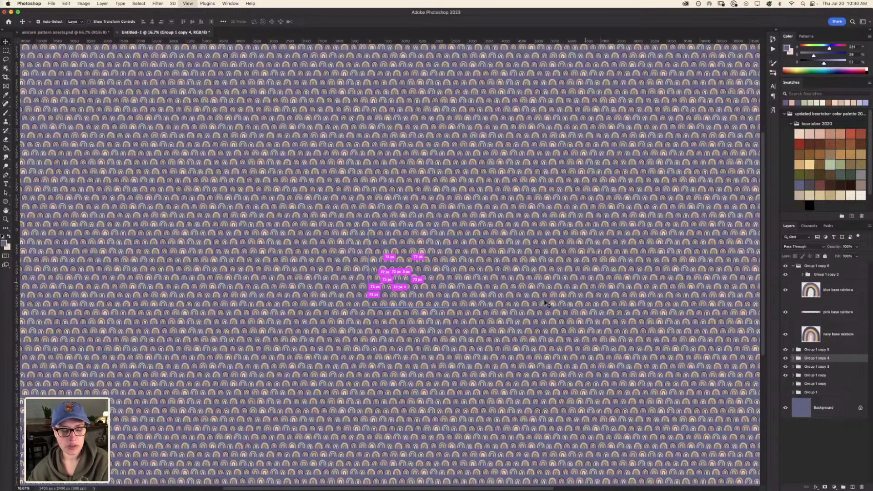
{"action": "key", "text": "super+equal"}
{"action": "key", "text": "super+equal"}
{"action": "key", "text": "super+equal"}
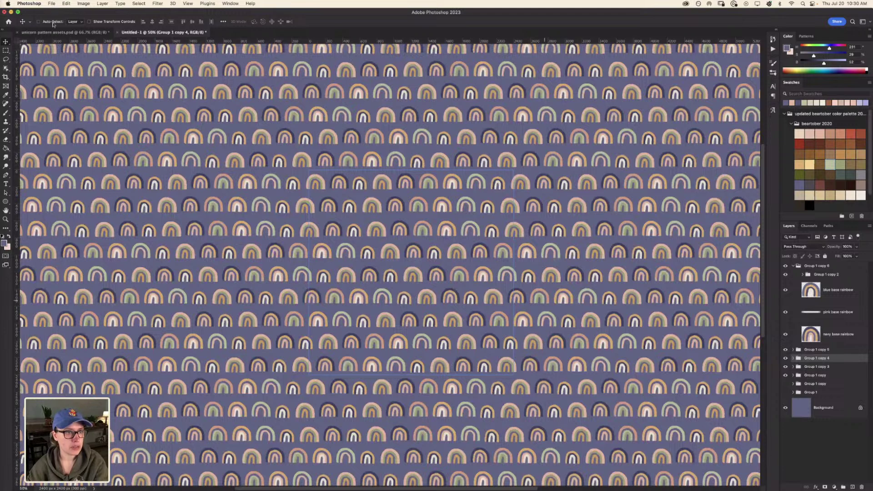
- Define the artwork as a pattern named "rainbow repeat"
{"action": "left_click", "coordinate": [52, 3]}
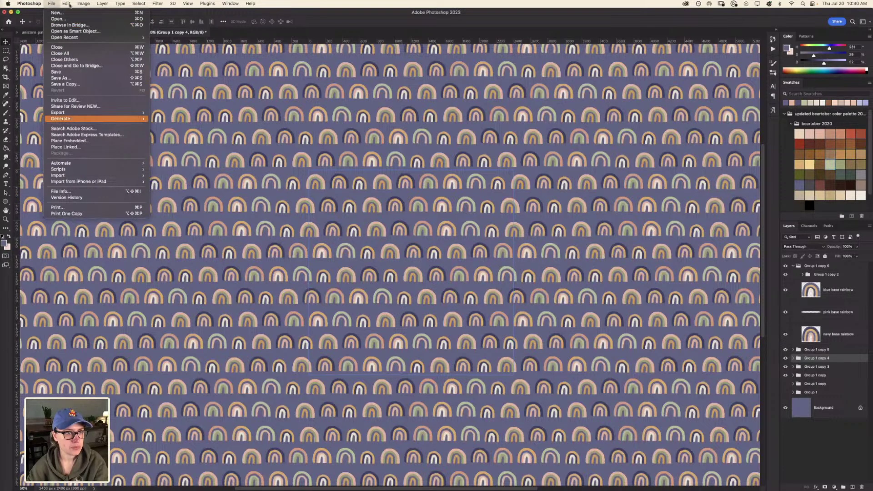
{"action": "mouse_move", "coordinate": [66, 3]}
{"action": "left_click", "coordinate": [86, 189]}
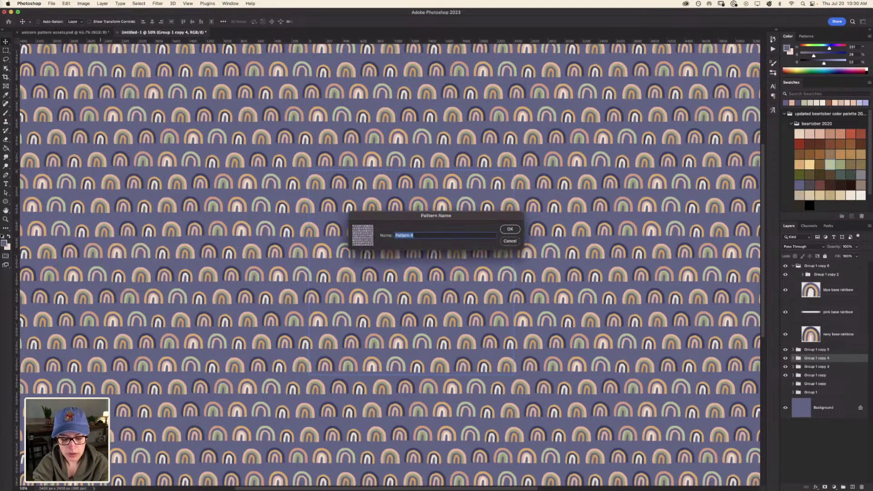
{"action": "type", "text": "rainbow"}
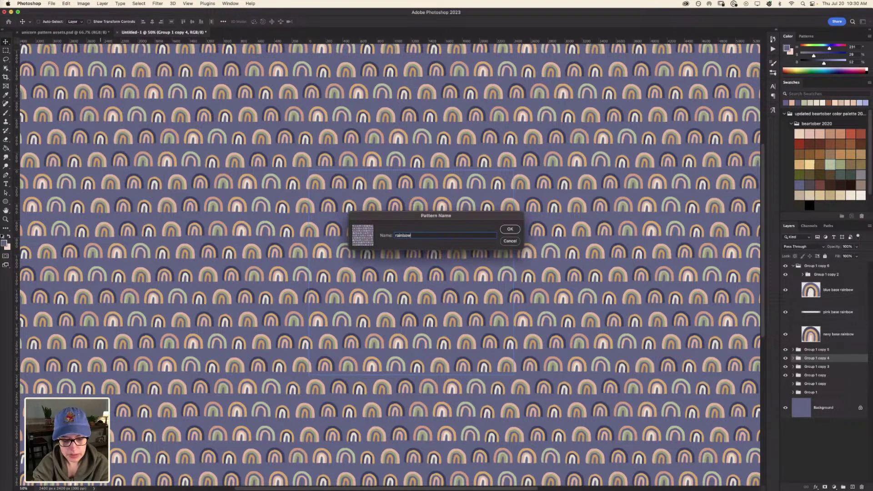
{"action": "type", "text": " repeat"}
{"action": "left_click", "coordinate": [510, 229]}
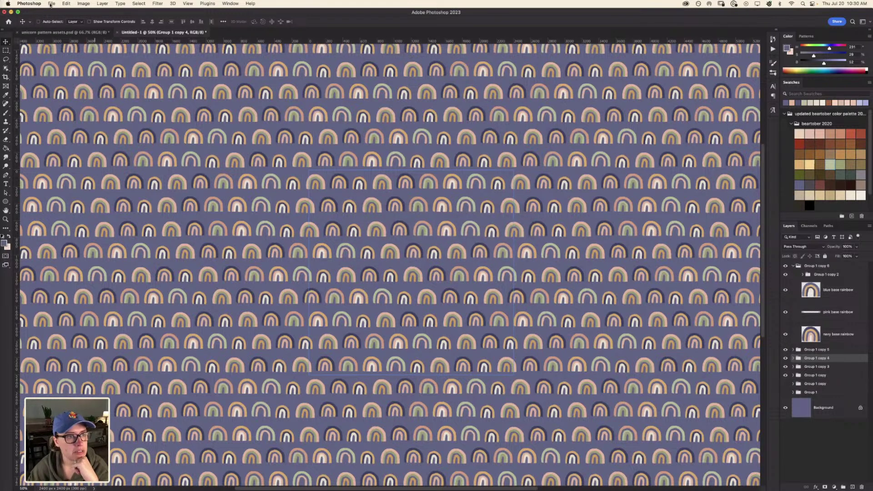
- Browse Photoshop Assets for a file to open, going through stationary mockups and stationary bundle mockups to the SSMB single objects folder
{"action": "left_click", "coordinate": [51, 4]}
{"action": "left_click", "coordinate": [312, 243]}
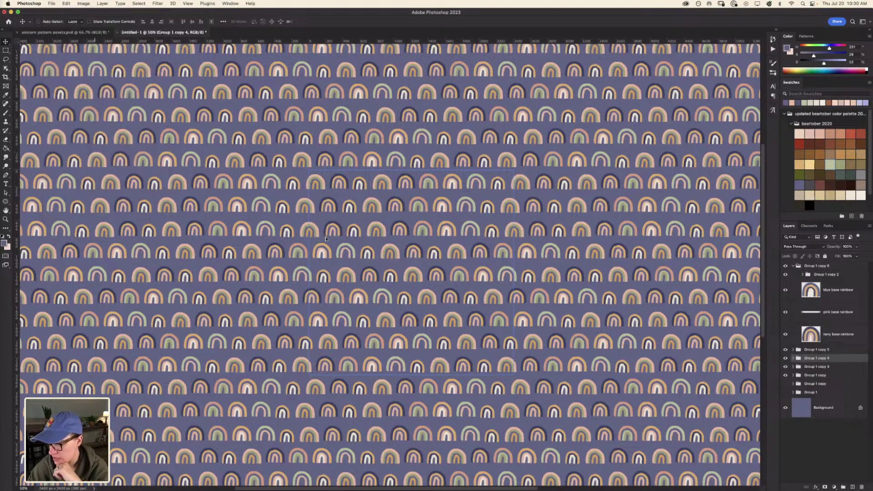
{"action": "key", "text": "super+o"}
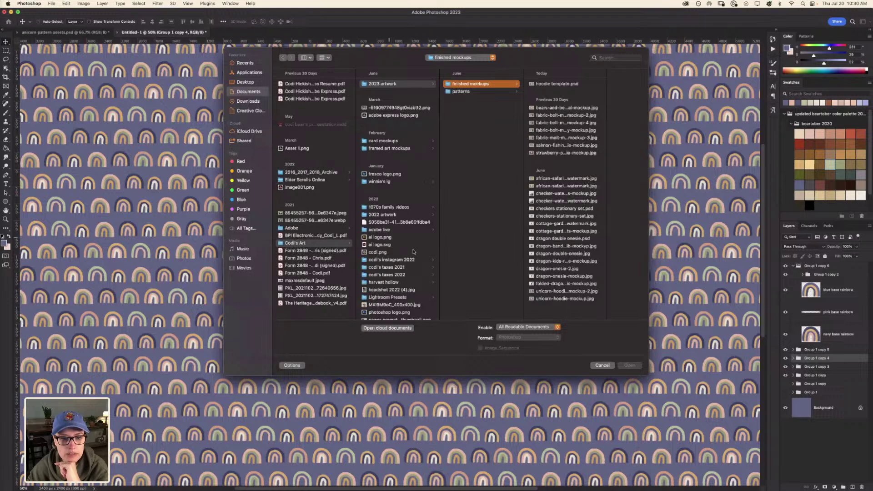
{"action": "scroll", "coordinate": [412, 252], "scroll_direction": "down", "scroll_amount": 10}
{"action": "scroll", "coordinate": [413, 251], "scroll_direction": "down", "scroll_amount": 5}
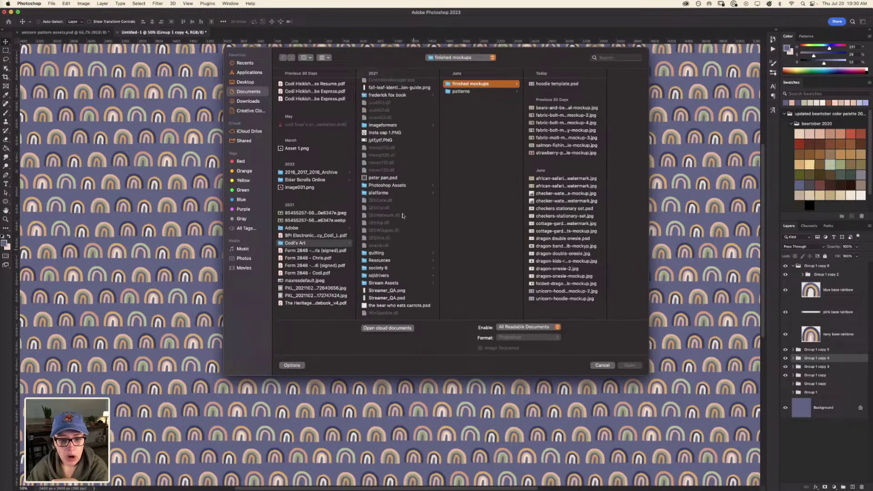
{"action": "left_click", "coordinate": [402, 186]}
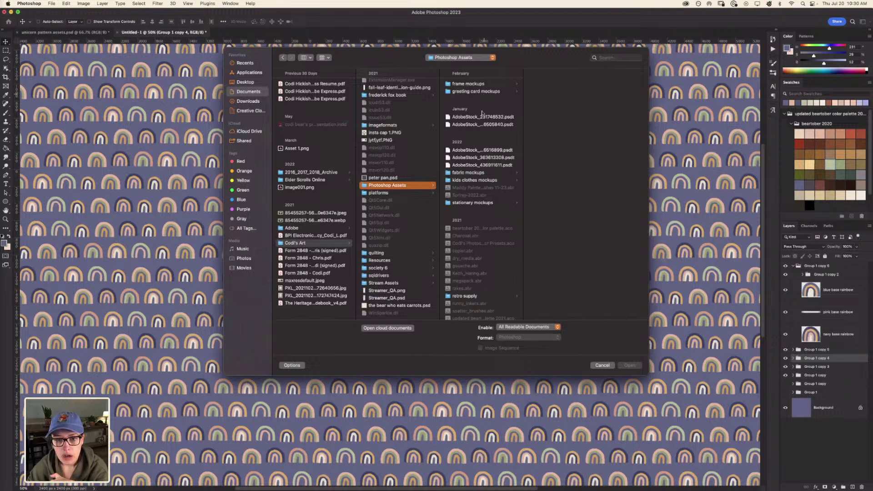
{"action": "left_click", "coordinate": [477, 203]}
{"action": "left_click", "coordinate": [582, 107]}
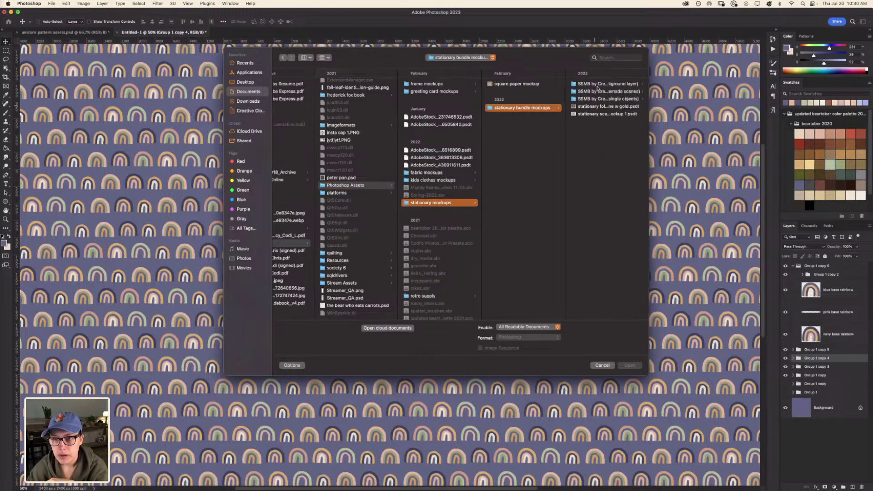
{"action": "left_click", "coordinate": [597, 85]}
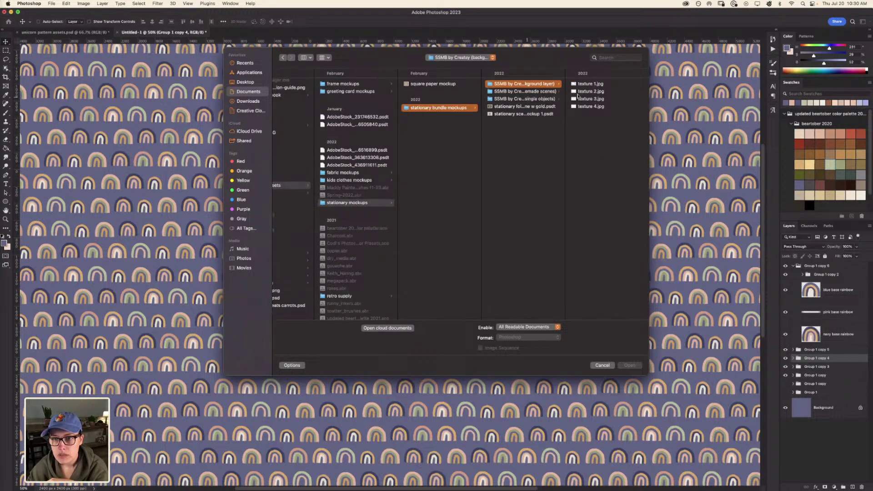
{"action": "left_click", "coordinate": [528, 93]}
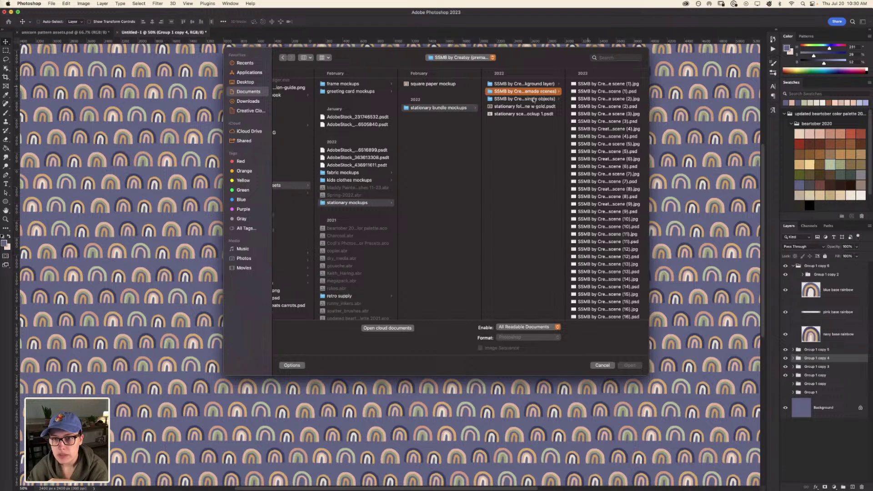
{"action": "left_click", "coordinate": [533, 100]}
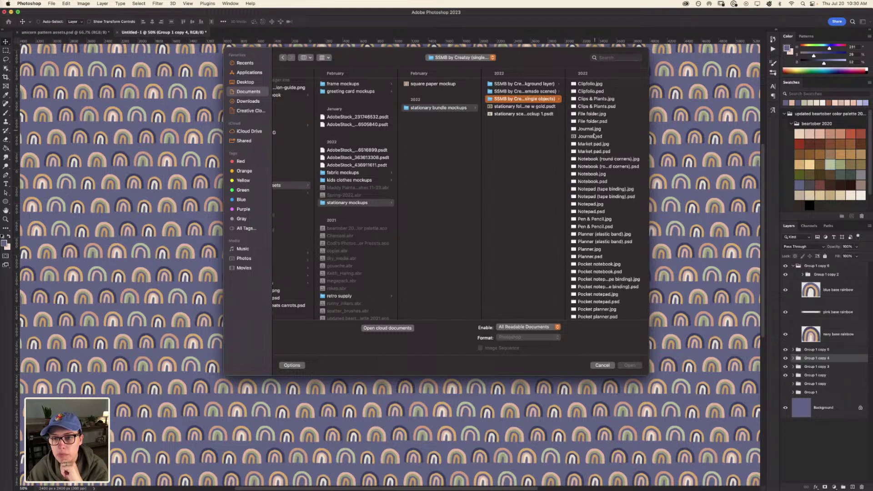
- Preview the journal, market pad and notebook files and open the PSD mockup of the notebook with round corners
{"action": "left_click", "coordinate": [594, 136]}
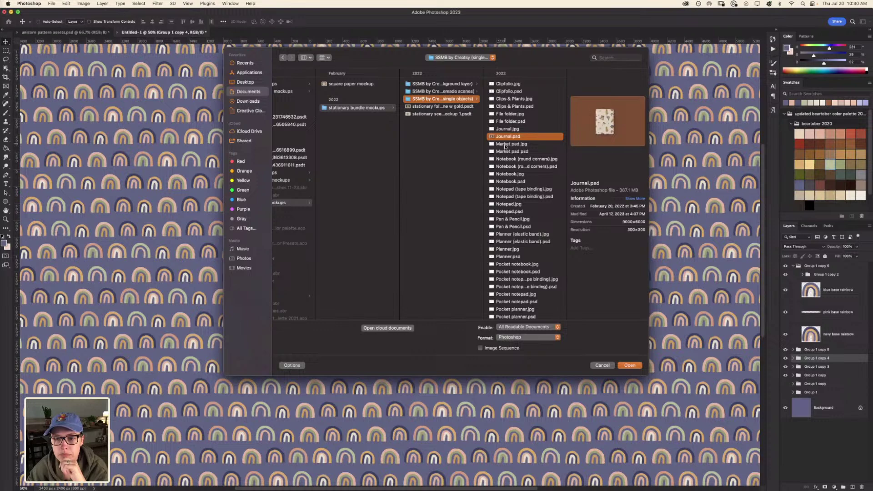
{"action": "left_click", "coordinate": [505, 144]}
{"action": "left_click", "coordinate": [511, 159]}
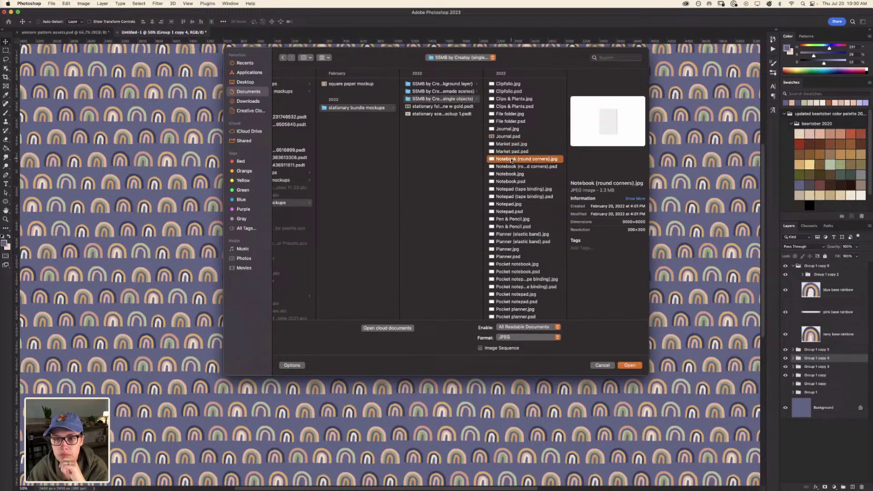
{"action": "left_click", "coordinate": [513, 167]}
{"action": "left_click", "coordinate": [630, 365]}
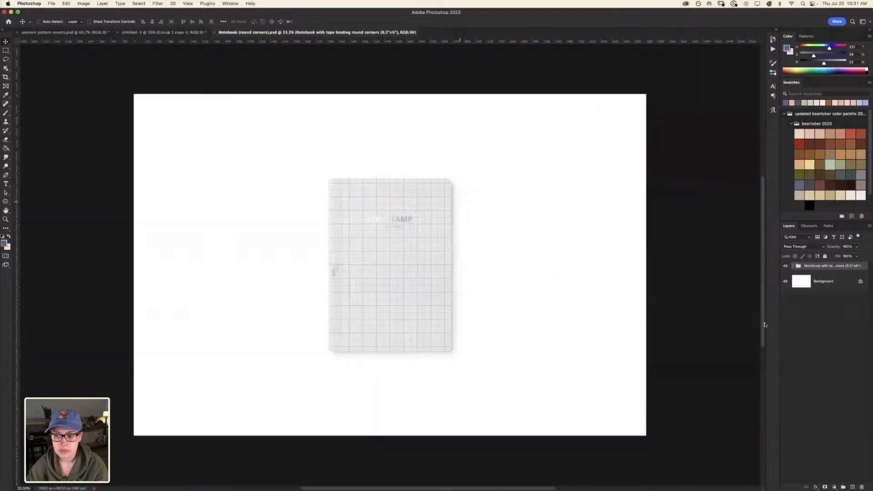
- Open the contents of the notebook's Design smart object and fill a new layer above sample design with the purple foreground color
{"action": "left_click", "coordinate": [793, 266]}
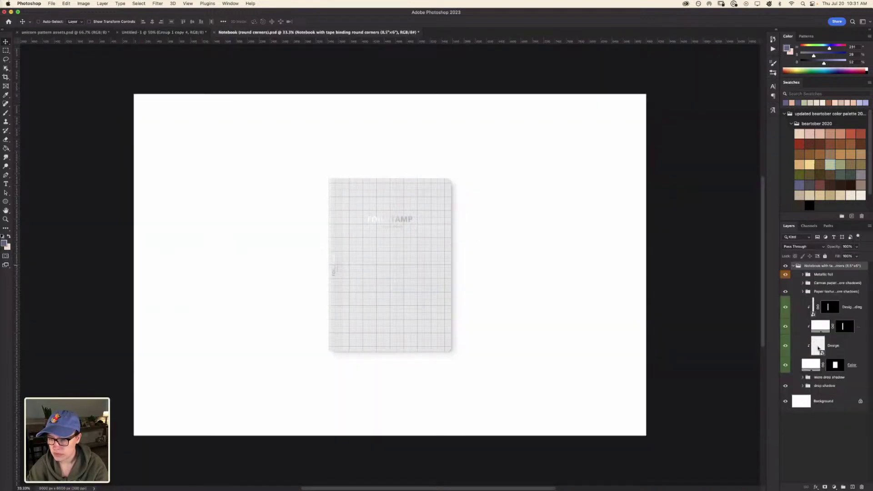
{"action": "double_click", "coordinate": [818, 348]}
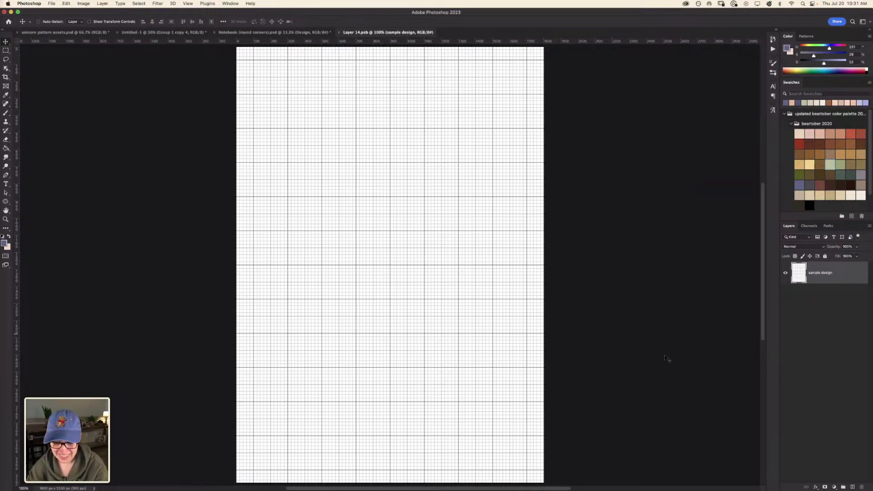
{"action": "key", "text": "super+alt+shift+n"}
{"action": "key", "text": "g"}
{"action": "left_click", "coordinate": [441, 263]}
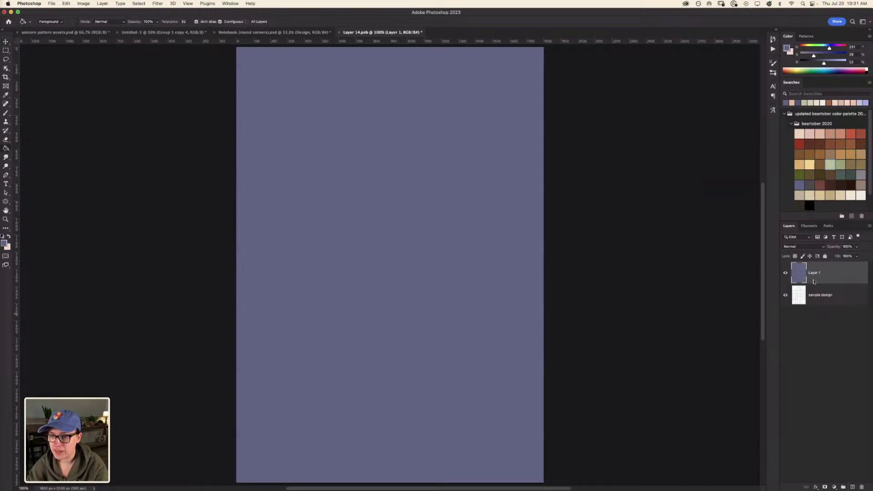
- Apply a Pattern Overlay to the purple layer using the rainbow repeat pattern at a scale of about 53%
{"action": "double_click", "coordinate": [814, 282]}
{"action": "left_click", "coordinate": [616, 285]}
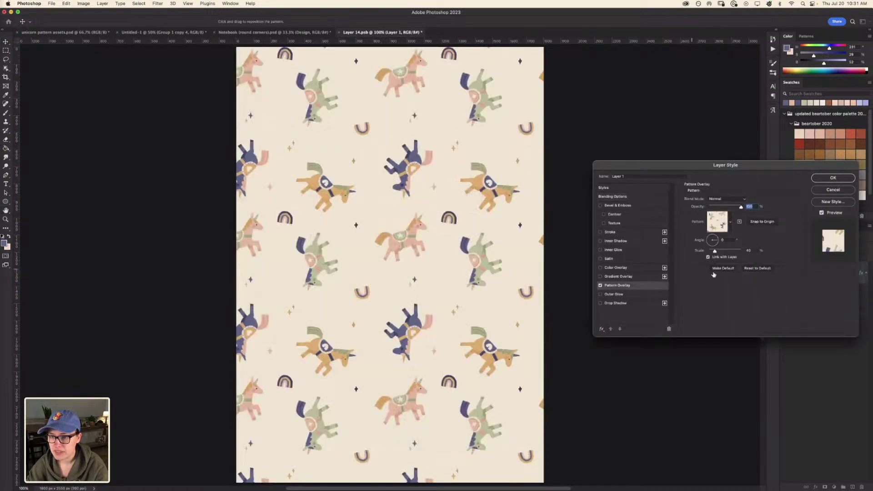
{"action": "left_click", "coordinate": [717, 221]}
{"action": "left_click", "coordinate": [717, 283]}
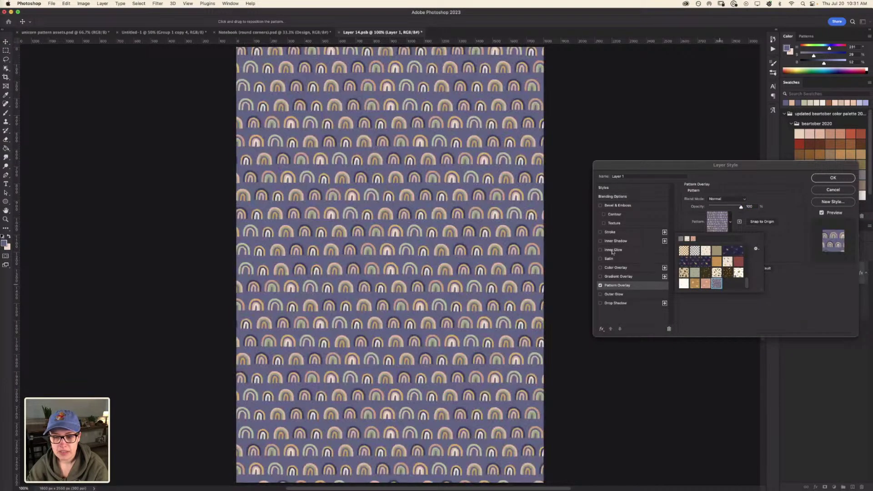
{"action": "left_click", "coordinate": [782, 266]}
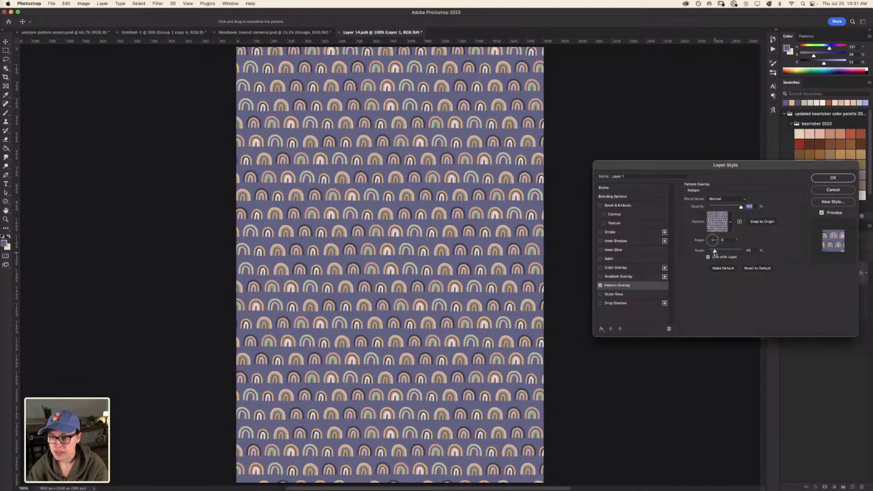
{"action": "left_click_drag", "start_coordinate": [715, 252], "coordinate": [717, 251]}
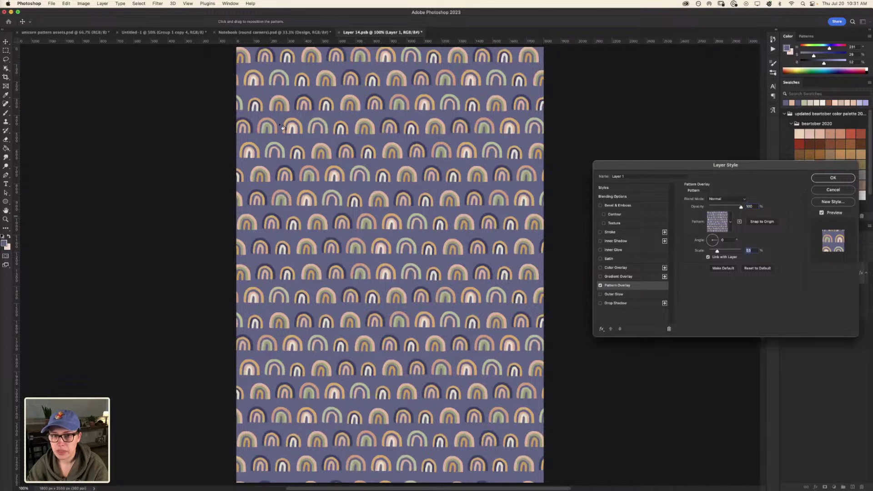
{"action": "left_click", "coordinate": [830, 178]}
- Save the smart object's design and return to the notebook mockup to check the pattern on the cover
{"action": "left_click", "coordinate": [50, 4]}
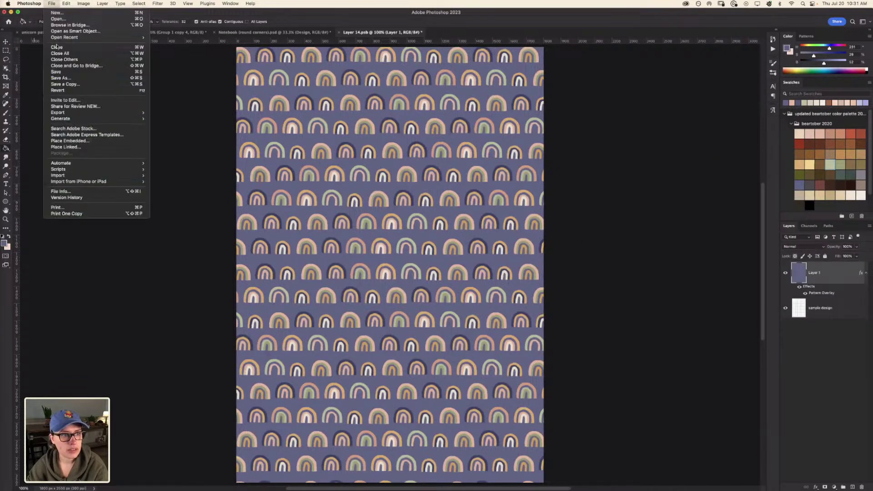
{"action": "left_click", "coordinate": [57, 72]}
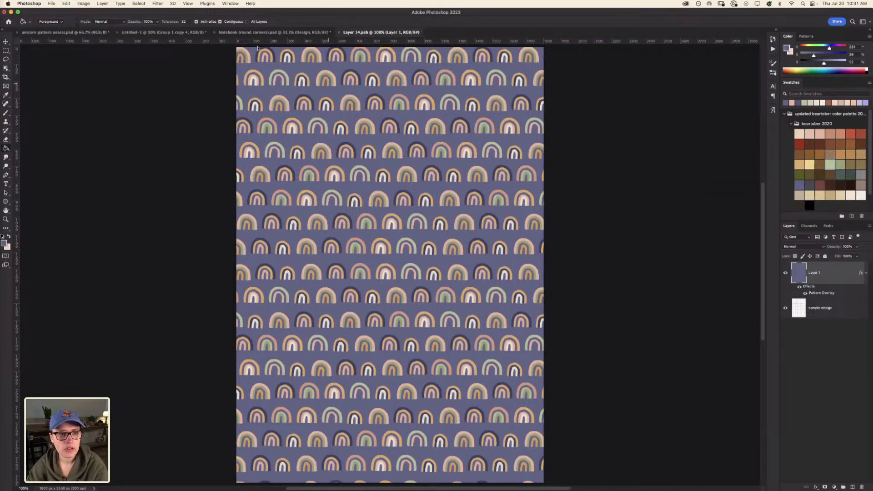
{"action": "left_click", "coordinate": [249, 31]}
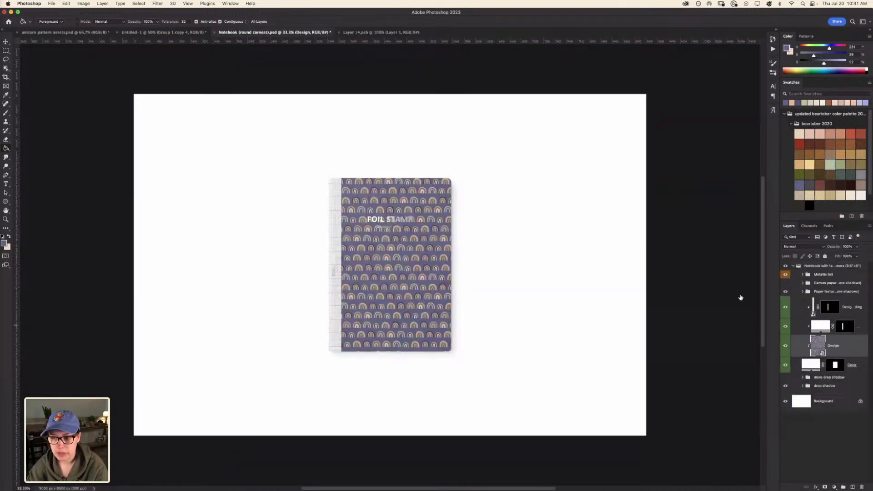
- Return to the cover design's smart object contents and set Layer 1's Pattern Overlay scale to about 85%
{"action": "key", "text": "ctrl+Tab"}
{"action": "double_click", "coordinate": [824, 294]}
{"action": "left_click_drag", "start_coordinate": [717, 251], "coordinate": [722, 252]}
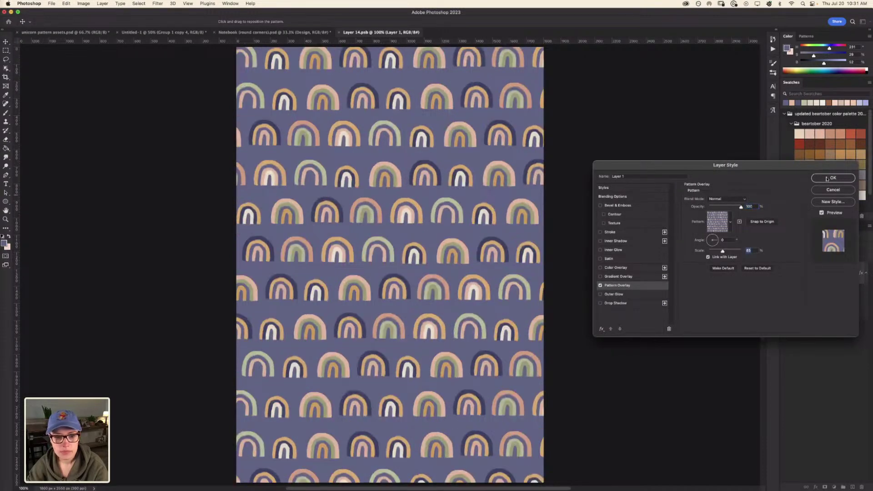
{"action": "key", "text": "Return"}
- Save the rescaled cover design and inspect the notebook mockup up close
{"action": "left_click", "coordinate": [52, 4]}
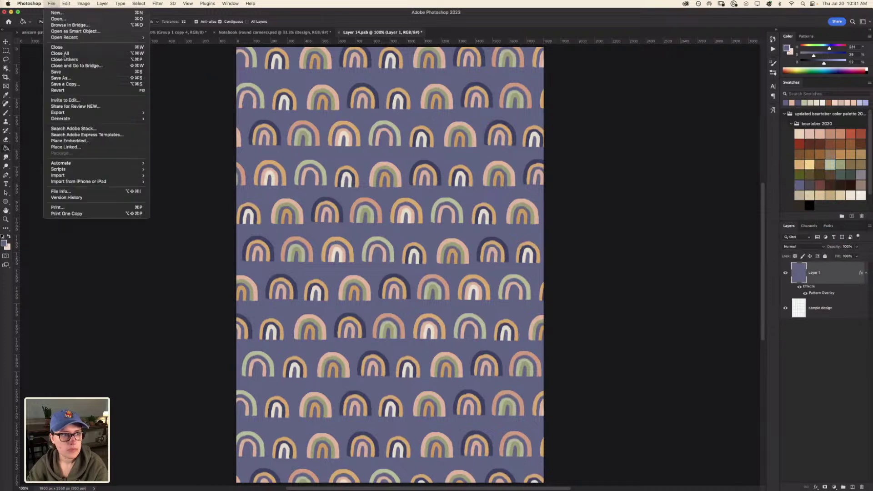
{"action": "left_click", "coordinate": [65, 72]}
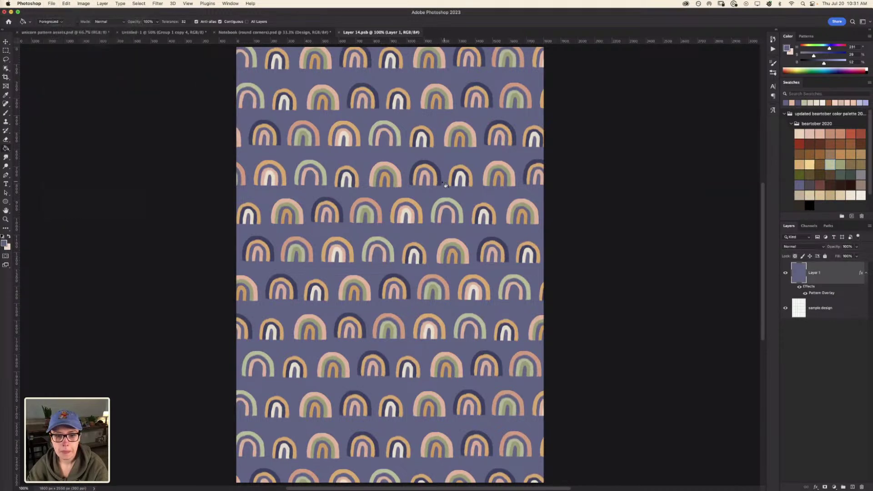
{"action": "left_click", "coordinate": [279, 33]}
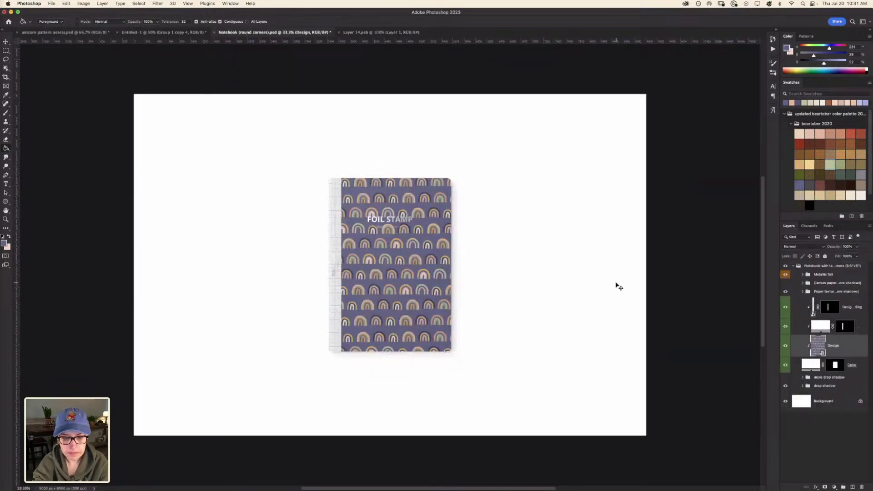
{"action": "key", "text": "super+equal"}
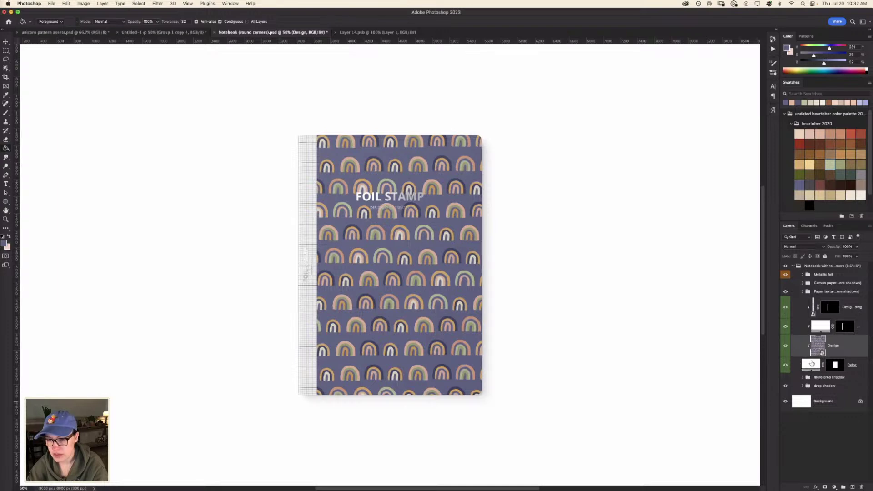
- Set the mockup's Color fill layer to a pink sampled from a rainbow on the cover
{"action": "double_click", "coordinate": [813, 367]}
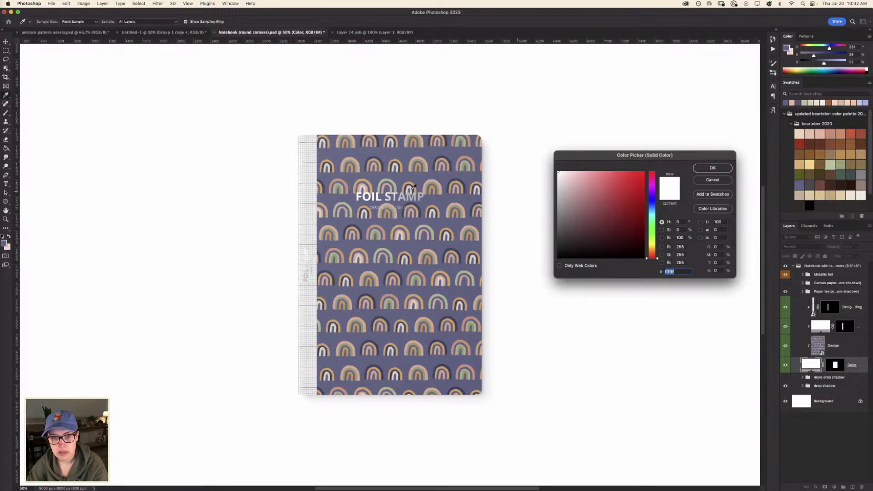
{"action": "left_click", "coordinate": [442, 185]}
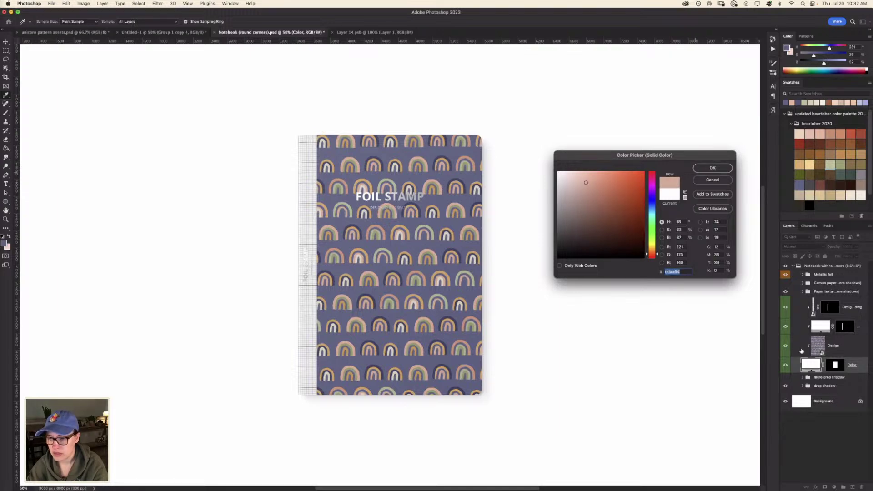
{"action": "left_click", "coordinate": [700, 168]}
- Set the Color binding fill layer to a pink sampled from a rainbow on the cover
{"action": "double_click", "coordinate": [817, 328]}
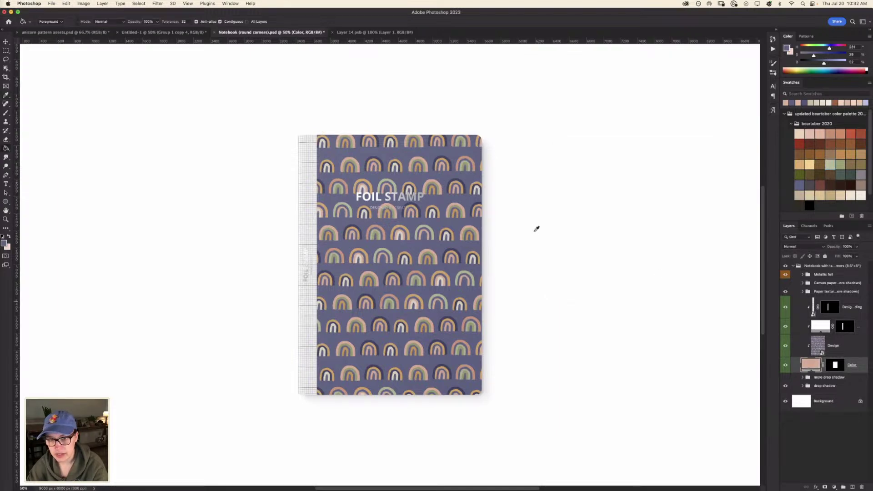
{"action": "left_click", "coordinate": [458, 207]}
{"action": "left_click", "coordinate": [707, 169]}
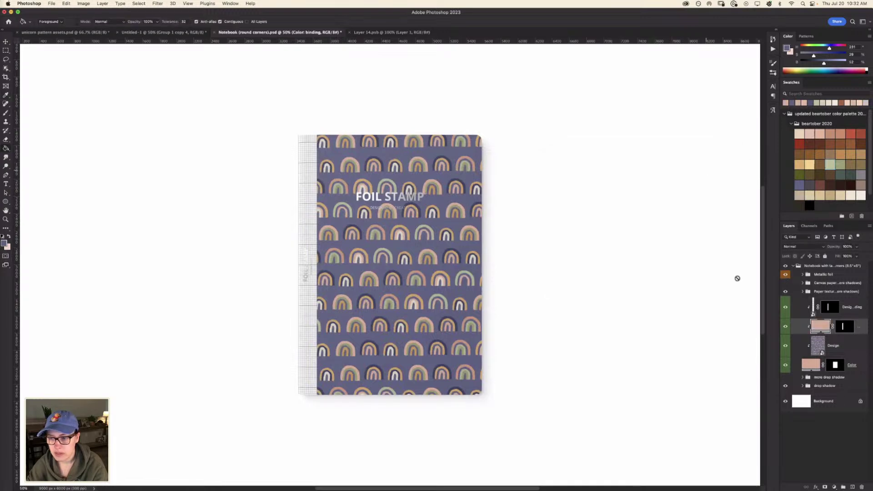
- Open the binding design's smart object and fill a new layer with the pink sampled from the unicorn in the pattern assets file
{"action": "double_click", "coordinate": [813, 307]}
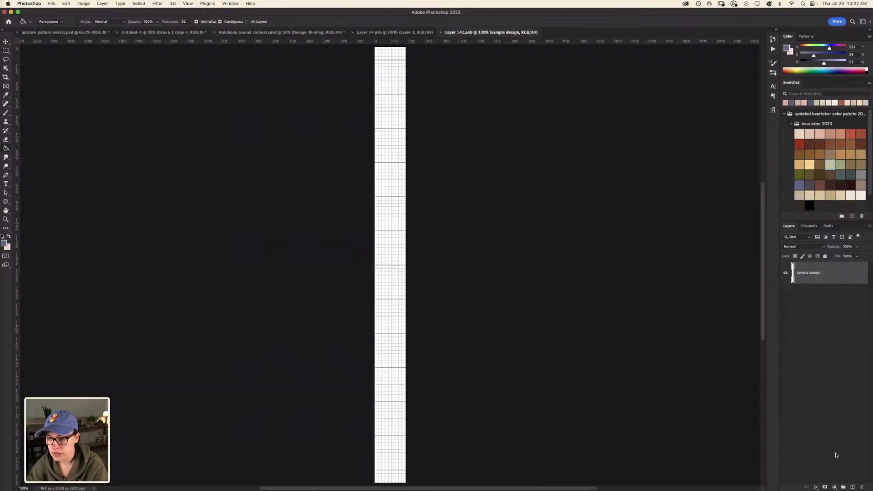
{"action": "left_click", "coordinate": [852, 487]}
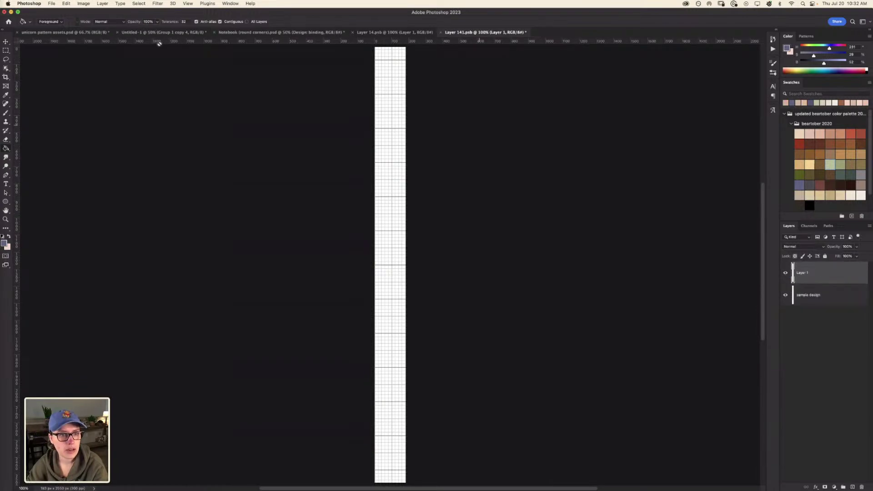
{"action": "left_click", "coordinate": [201, 32]}
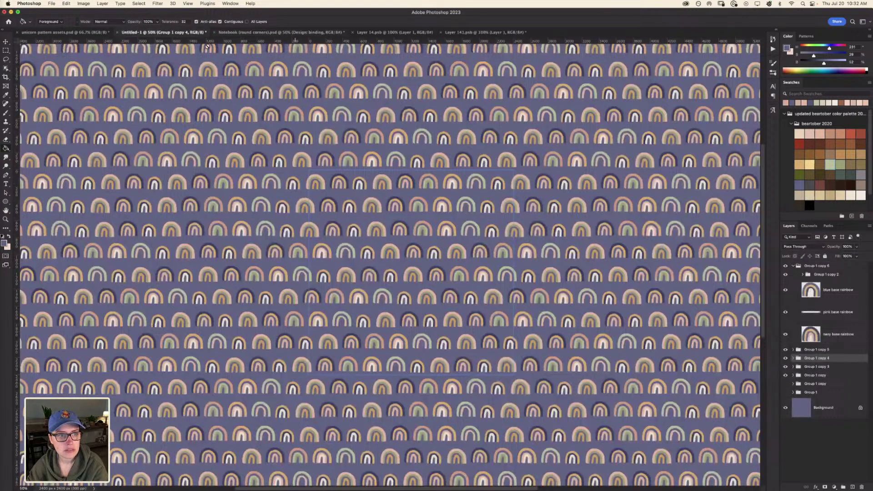
{"action": "left_click", "coordinate": [236, 32]}
{"action": "left_click", "coordinate": [64, 32]}
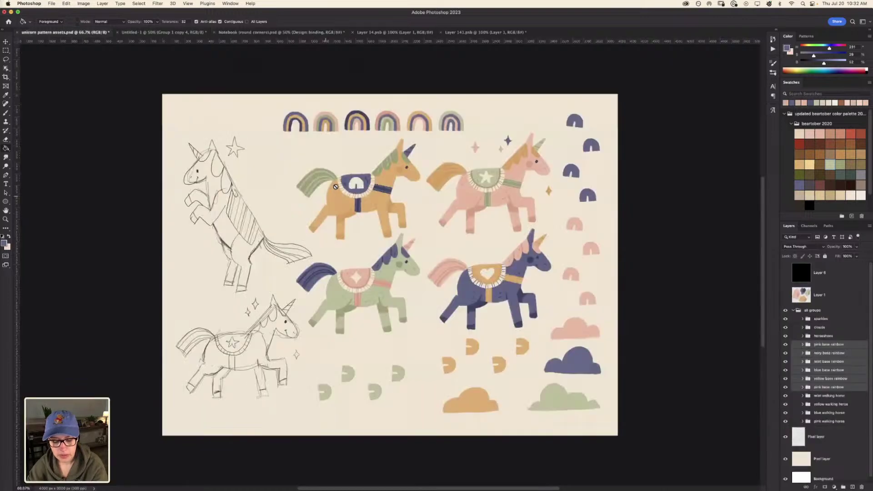
{"action": "left_click", "coordinate": [476, 194], "text": "alt"}
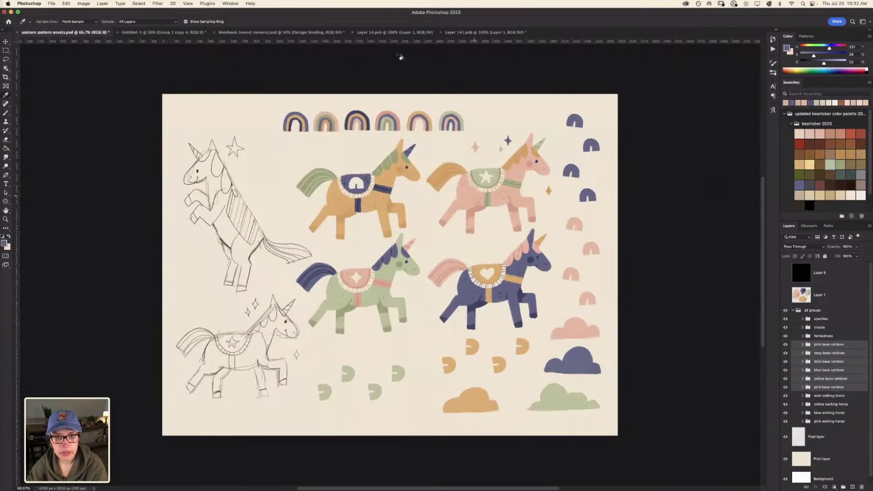
{"action": "left_click", "coordinate": [275, 34]}
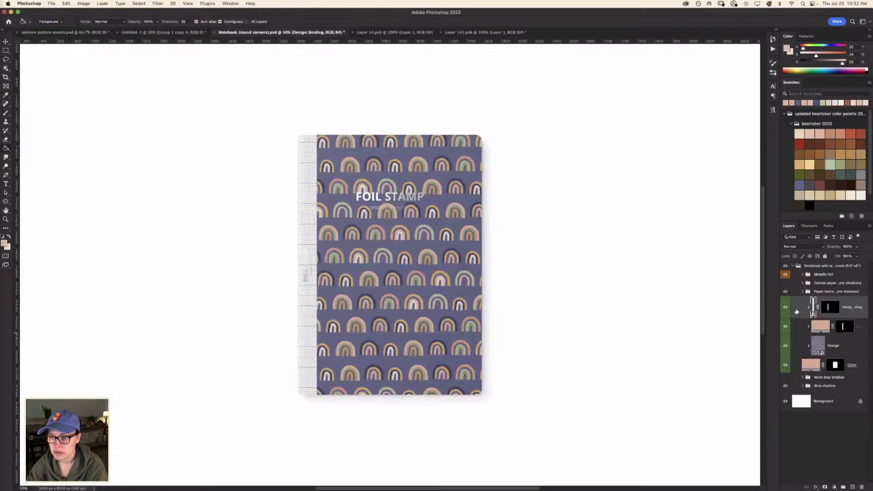
{"action": "left_click", "coordinate": [452, 32]}
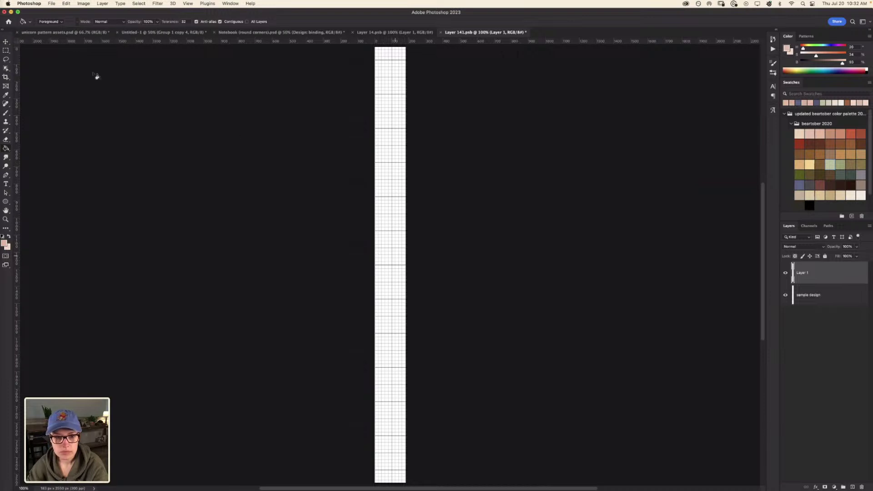
{"action": "key", "text": "alt+Delete"}
- Save the pink binding design and hide the Metallic foil group in the notebook mockup
{"action": "left_click", "coordinate": [52, 3]}
{"action": "left_click", "coordinate": [64, 72]}
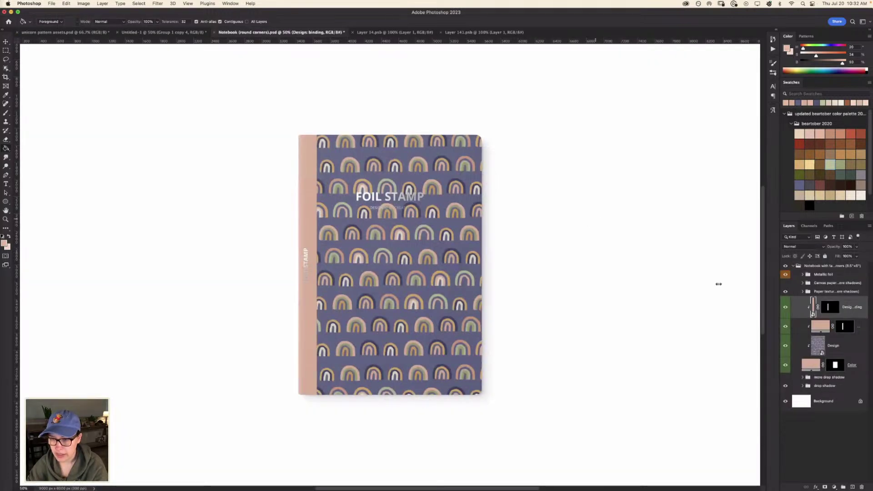
{"action": "left_click", "coordinate": [786, 275]}
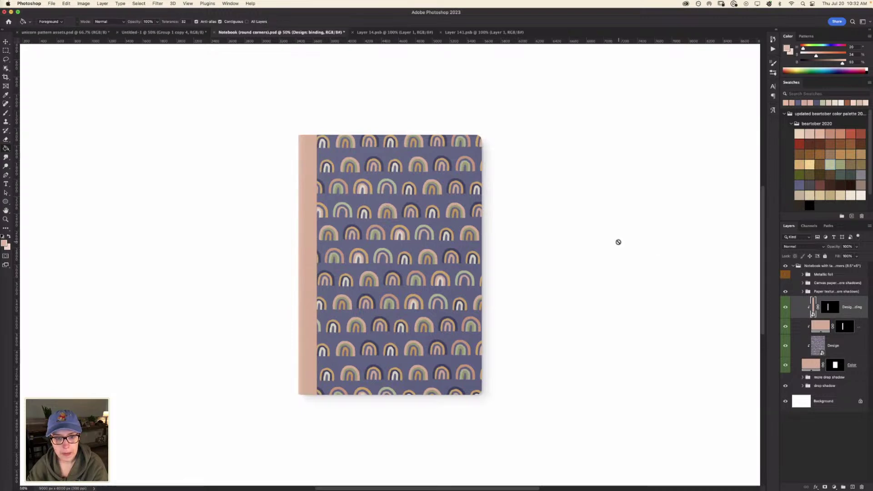
- Refill the binding layer with the golden yellow sampled from the unicorn assets, save it and check the notebook mockup
{"action": "left_click", "coordinate": [155, 32]}
{"action": "left_click", "coordinate": [69, 32]}
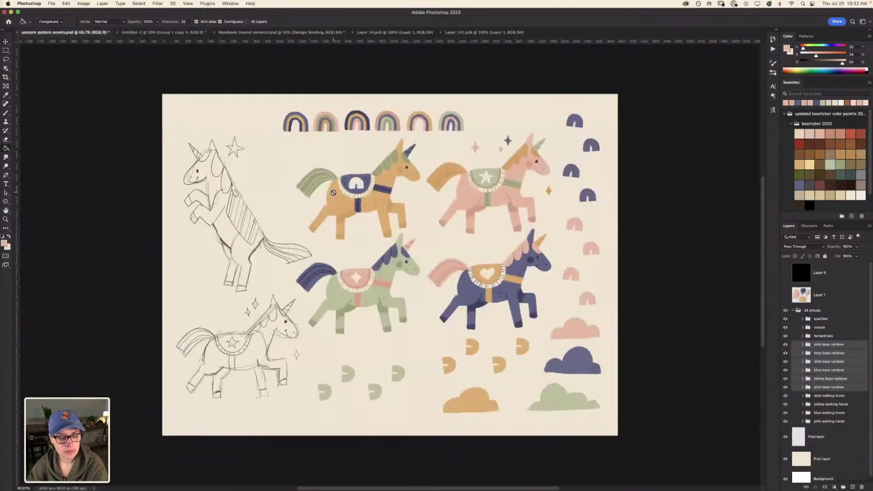
{"action": "left_click", "coordinate": [346, 197], "text": "alt"}
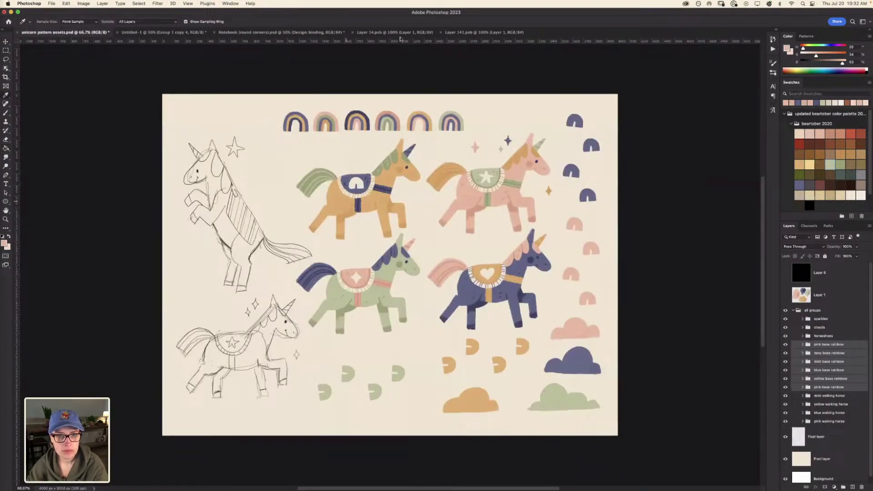
{"action": "left_click", "coordinate": [470, 36]}
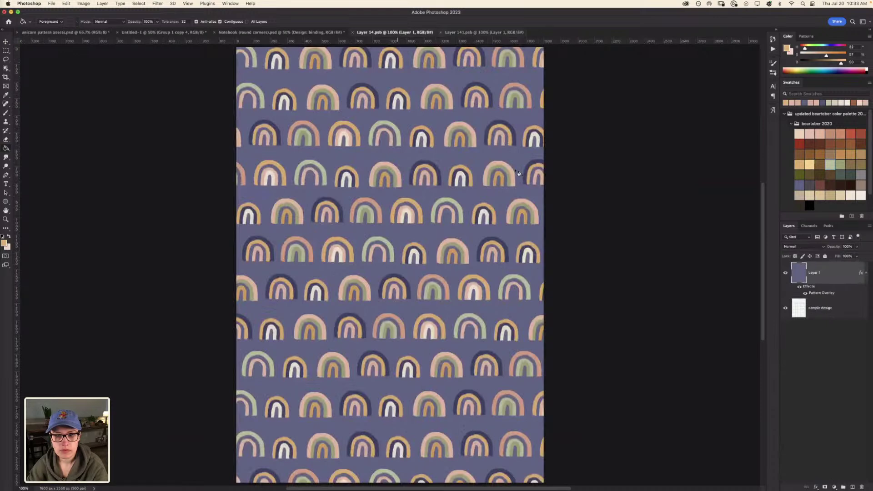
{"action": "key", "text": "alt+BackSpace"}
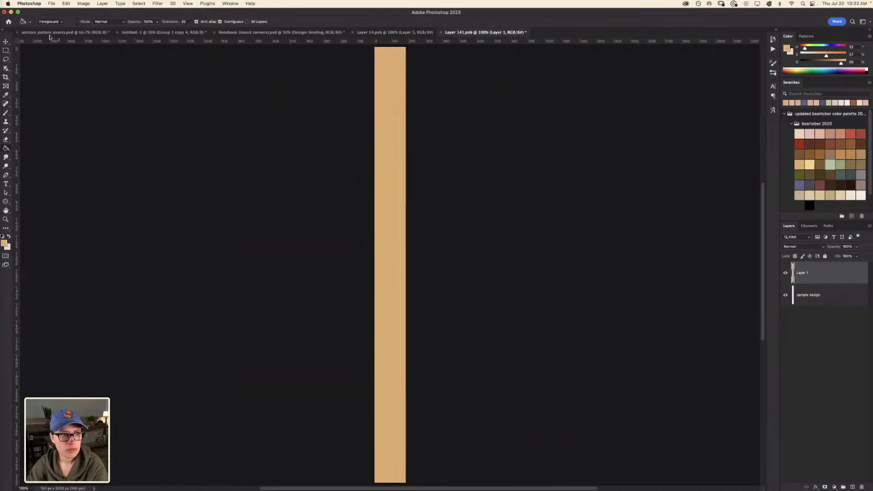
{"action": "key", "text": "super+s"}
{"action": "left_click", "coordinate": [251, 32]}
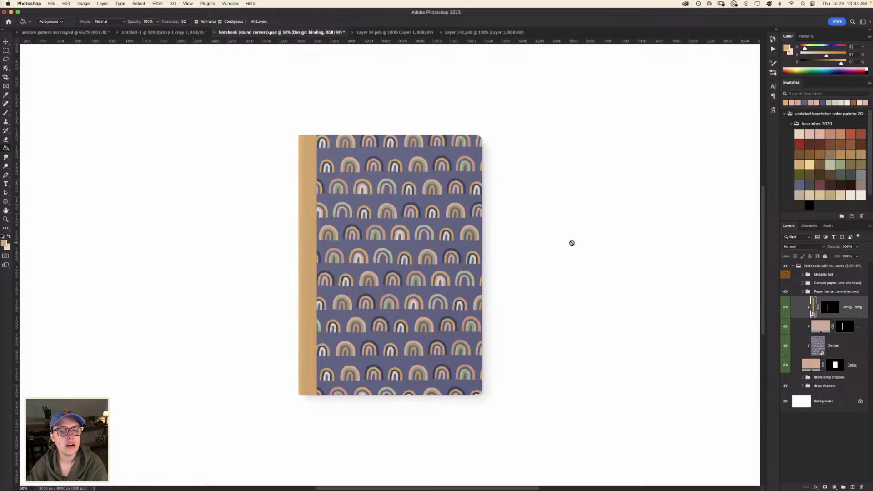
- Refill the binding layer with the light green sampled from the yellow unicorn's mane, save it and return to the notebook mockup
{"action": "left_click", "coordinate": [87, 32]}
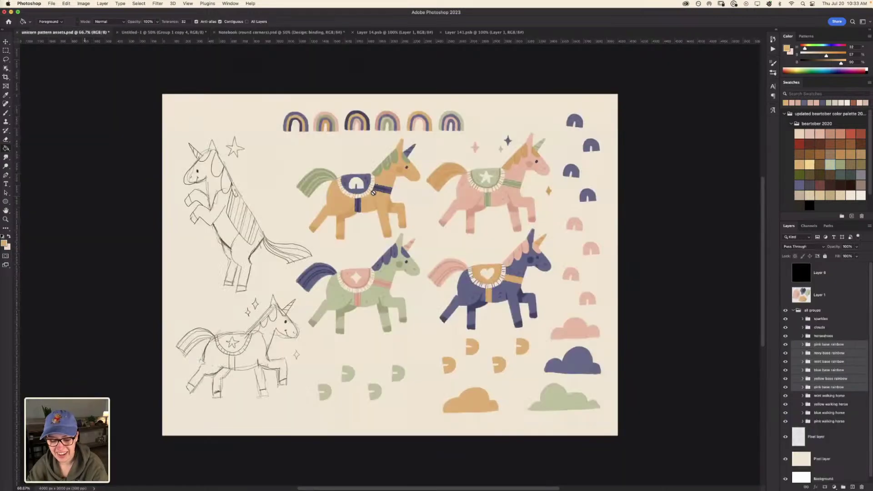
{"action": "left_click", "coordinate": [394, 160], "text": "alt"}
{"action": "key", "text": "ctrl+shift+Tab"}
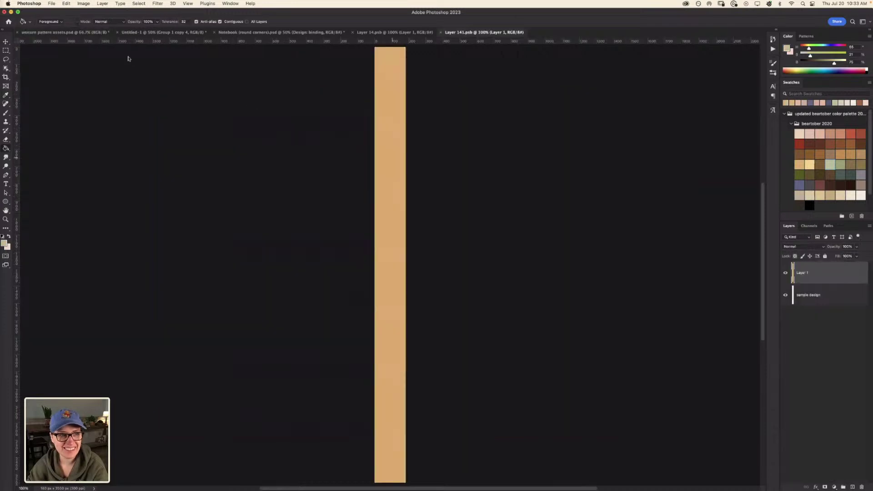
{"action": "key", "text": "alt+BackSpace"}
{"action": "left_click", "coordinate": [52, 3]}
{"action": "key", "text": "super+s"}
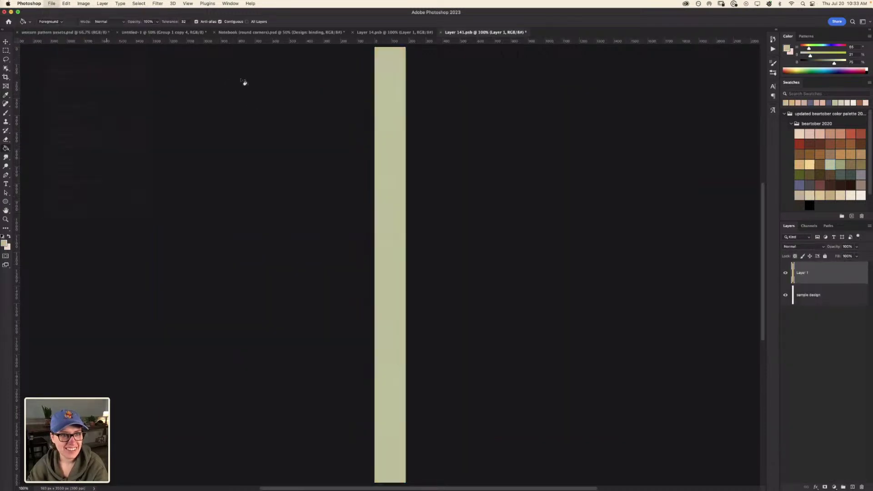
{"action": "left_click", "coordinate": [238, 33]}
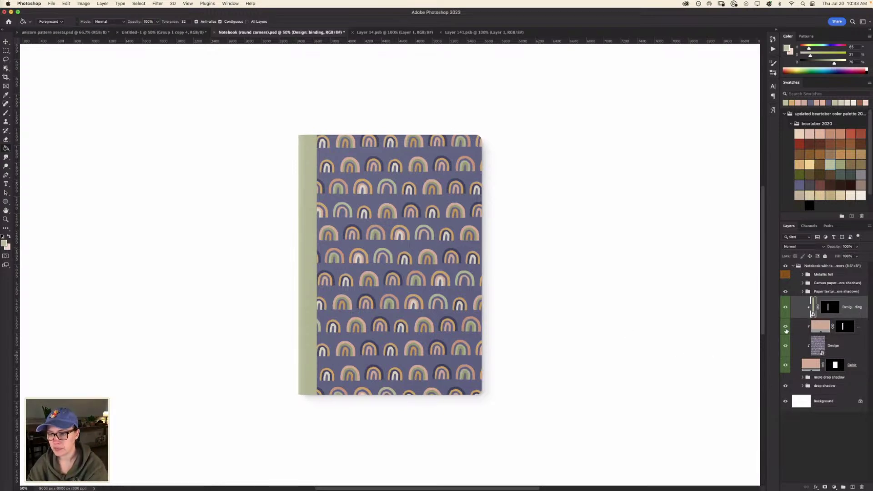
- Show and expand the Metallic foil group, compare its stamp layers on and off, and leave only the binding's foil stamp hidden
{"action": "left_click", "coordinate": [785, 275]}
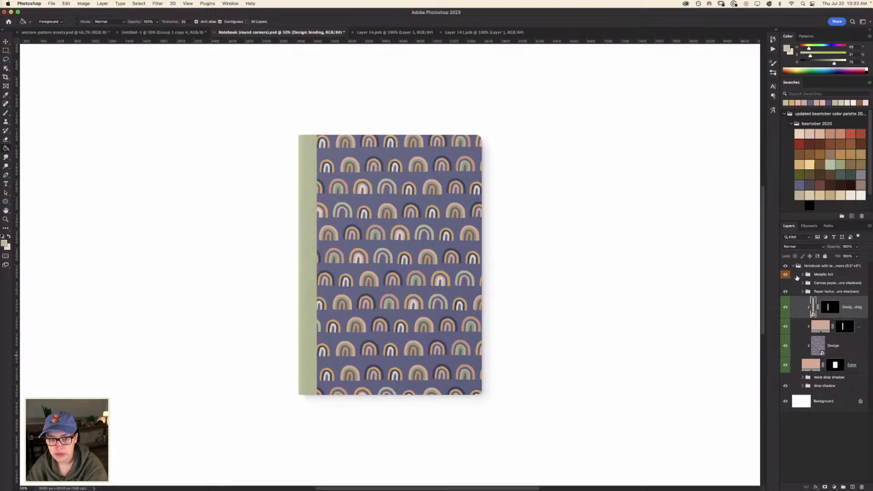
{"action": "left_click", "coordinate": [803, 275]}
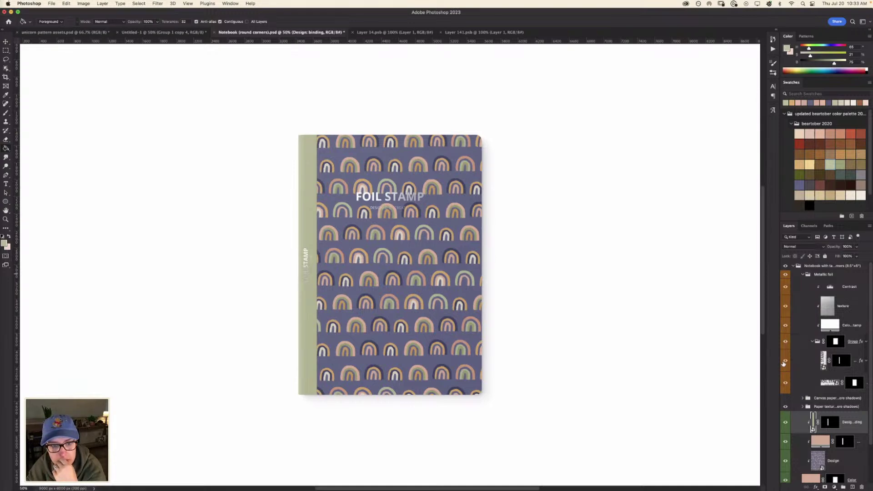
{"action": "left_click", "coordinate": [785, 362]}
{"action": "left_click", "coordinate": [785, 359]}
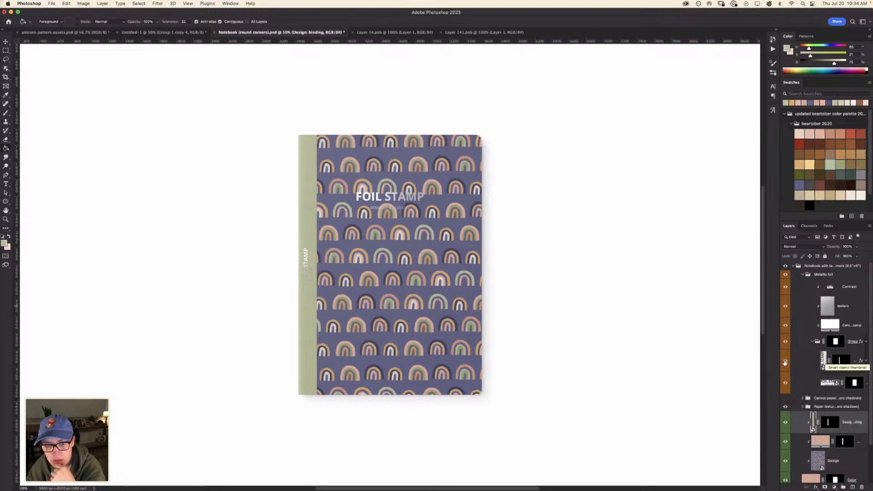
{"action": "left_click", "coordinate": [785, 362]}
{"action": "left_click", "coordinate": [784, 362]}
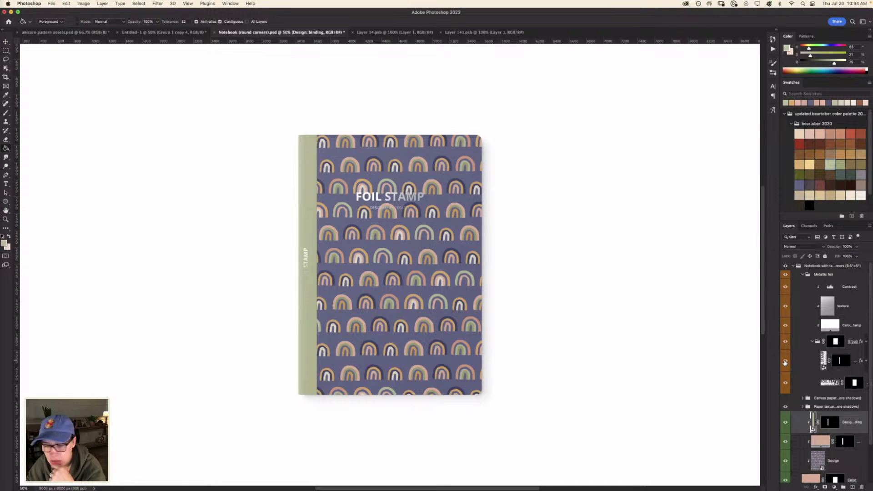
{"action": "left_click", "coordinate": [785, 362]}
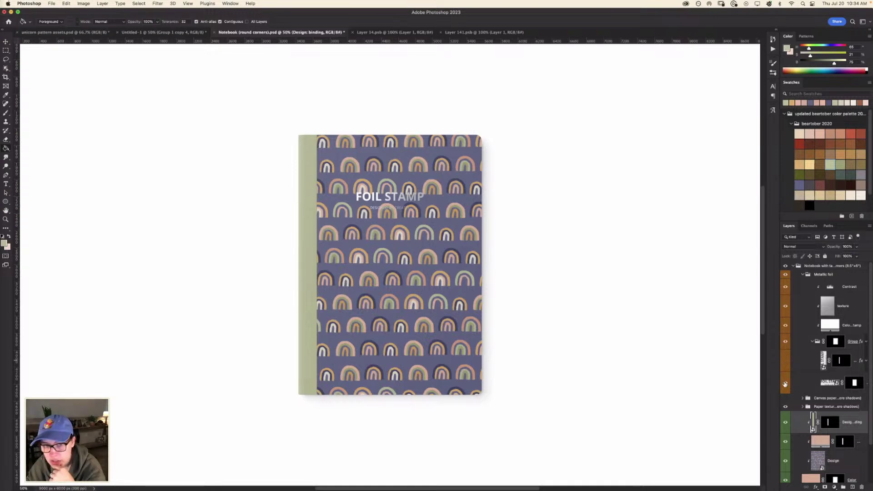
{"action": "left_click", "coordinate": [785, 384]}
{"action": "left_click", "coordinate": [785, 384]}
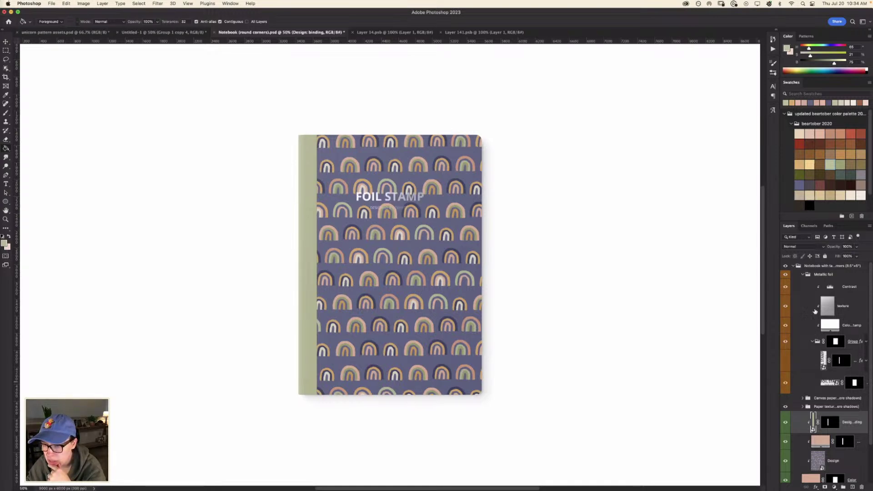
{"action": "left_click", "coordinate": [837, 342]}
{"action": "left_click", "coordinate": [852, 487]}
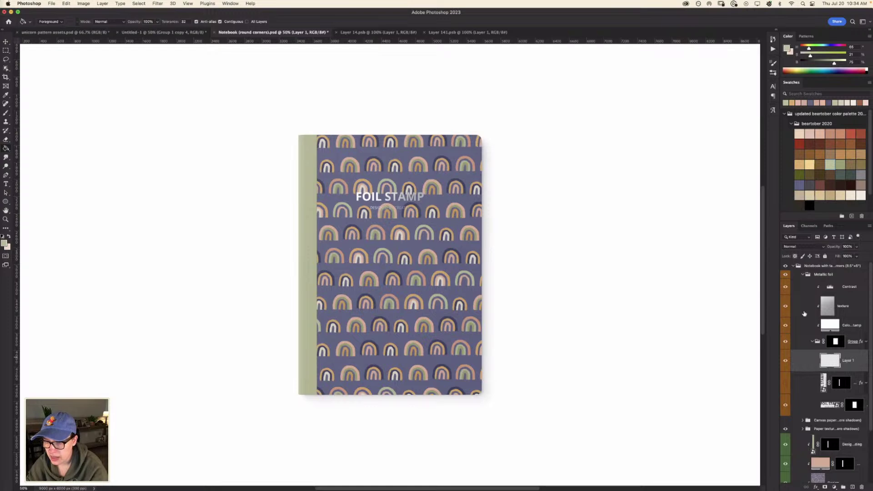
{"action": "key", "text": "super+z"}
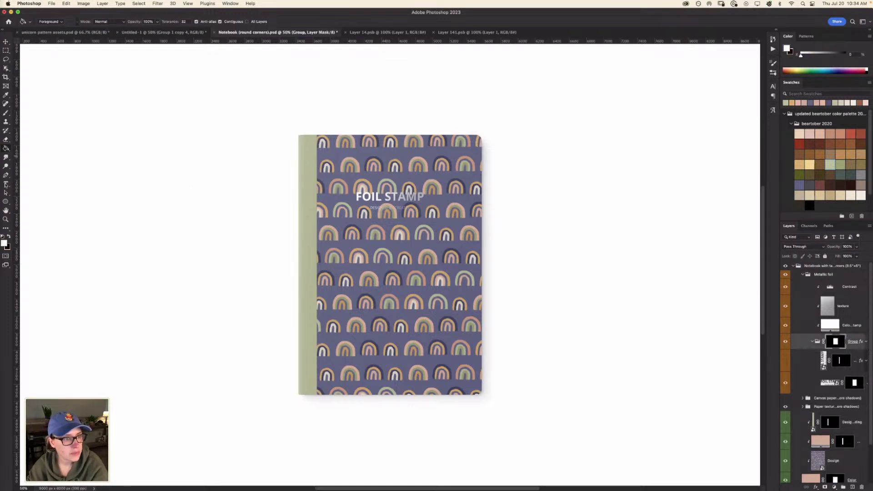
- Try adding a horizontal text box over the cover's foil stamp, using a script font at 48 pt
{"action": "left_click", "coordinate": [6, 183]}
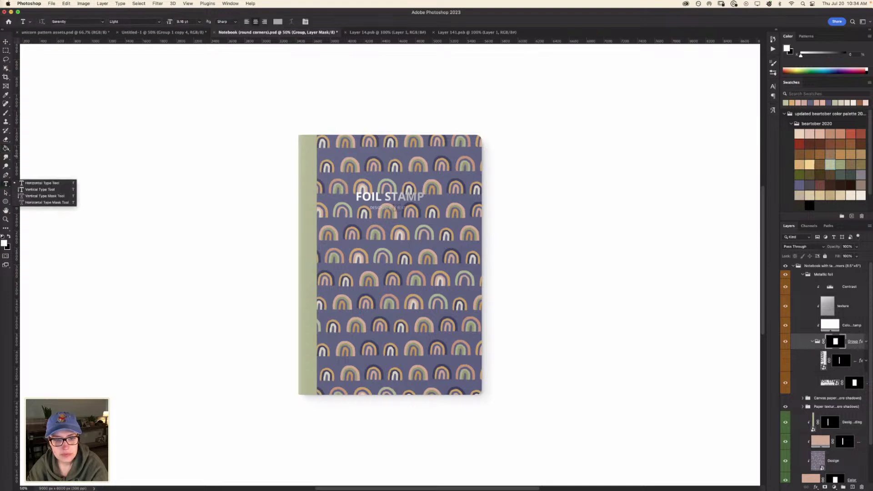
{"action": "left_click_drag", "start_coordinate": [346, 183], "coordinate": [437, 220]}
{"action": "key", "text": "BackSpace"}
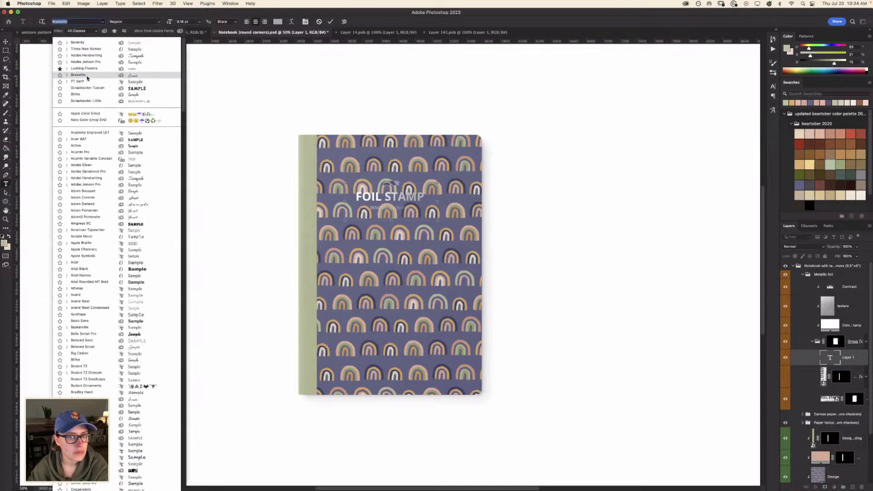
{"action": "left_click", "coordinate": [87, 77]}
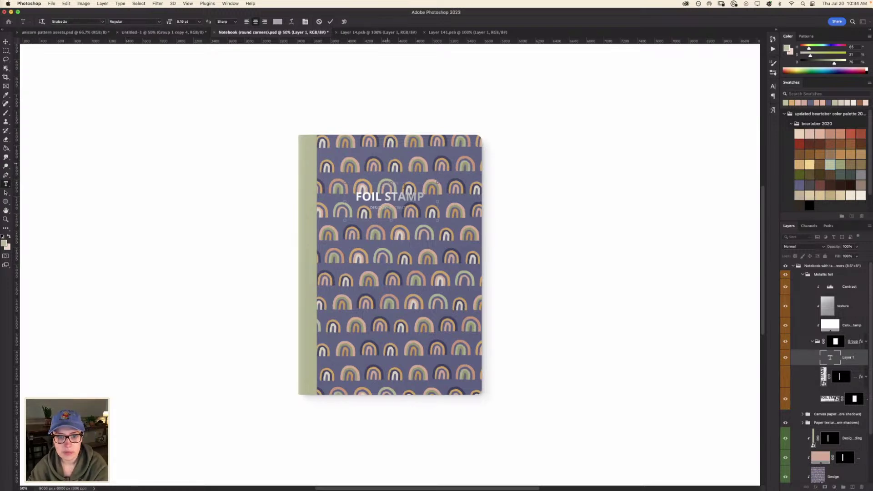
{"action": "left_click", "coordinate": [200, 21]}
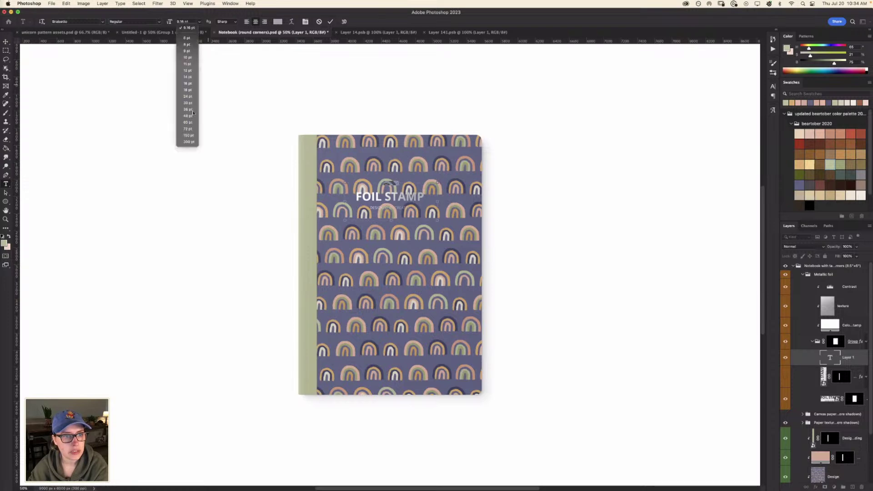
{"action": "left_click", "coordinate": [187, 115]}
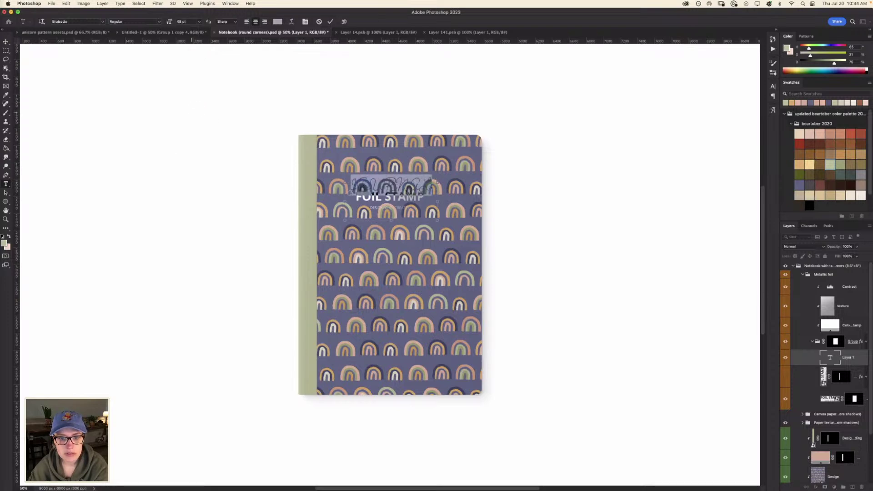
{"action": "left_click", "coordinate": [431, 185]}
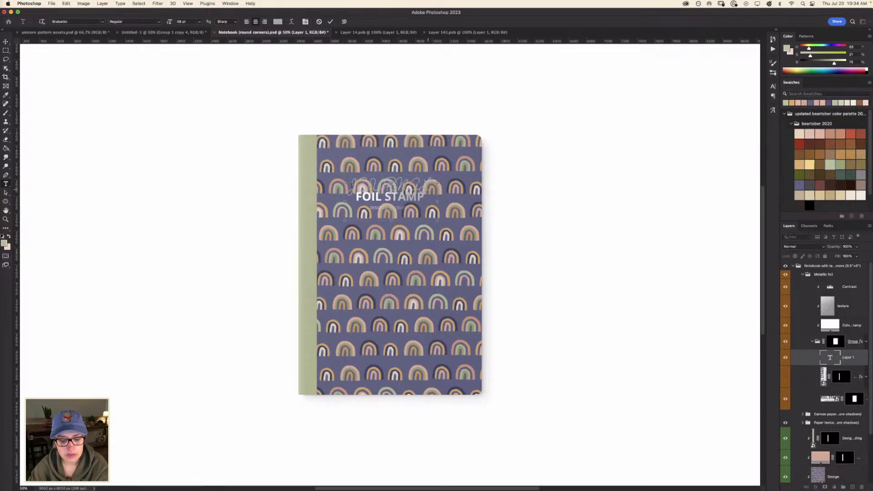
- Clear the placeholder text, try moving the new text layer within the stamp group, and delete that layer
{"action": "key", "text": "super+a"}
{"action": "key", "text": "BackSpace"}
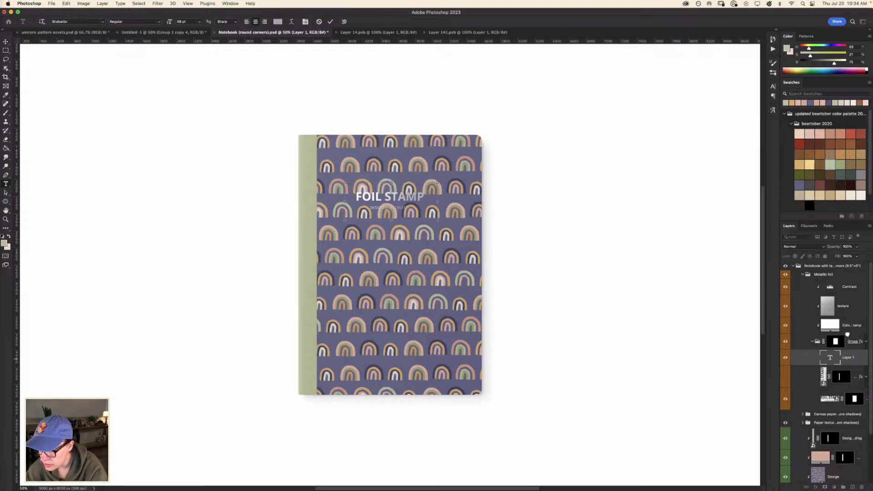
{"action": "left_click_drag", "start_coordinate": [847, 336], "coordinate": [847, 337]}
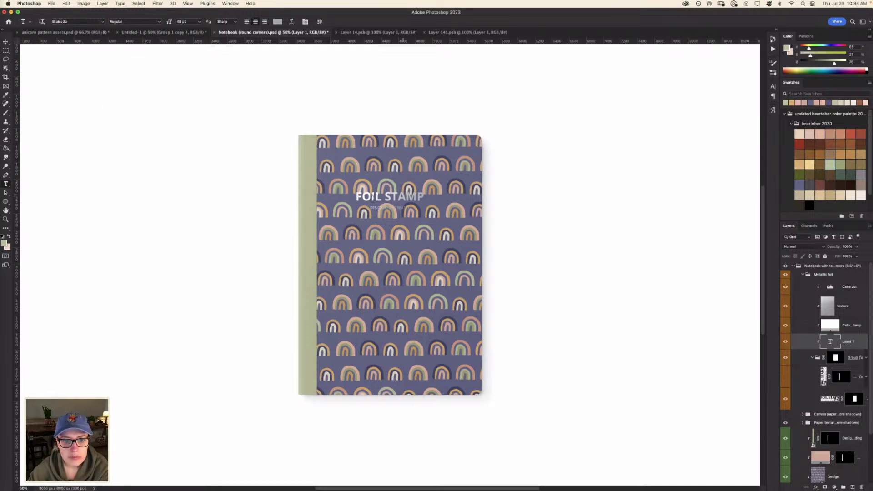
{"action": "left_click_drag", "start_coordinate": [858, 344], "coordinate": [856, 383]}
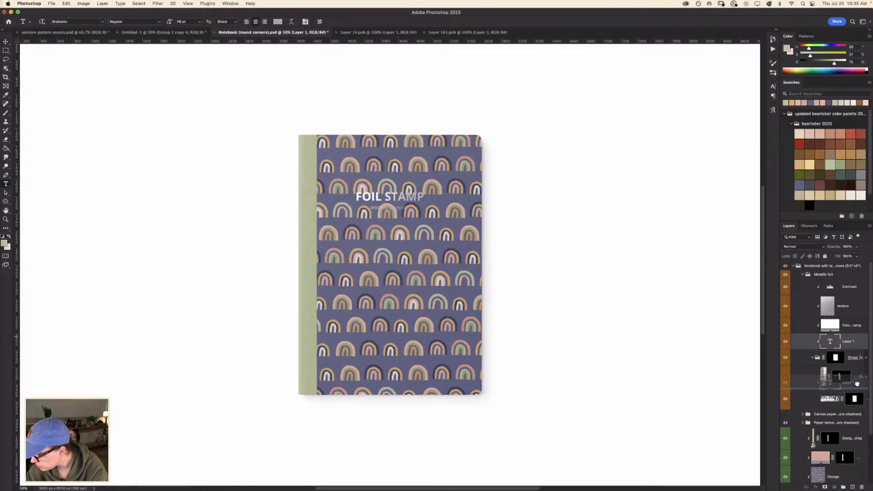
{"action": "left_click_drag", "start_coordinate": [856, 383], "coordinate": [856, 383]}
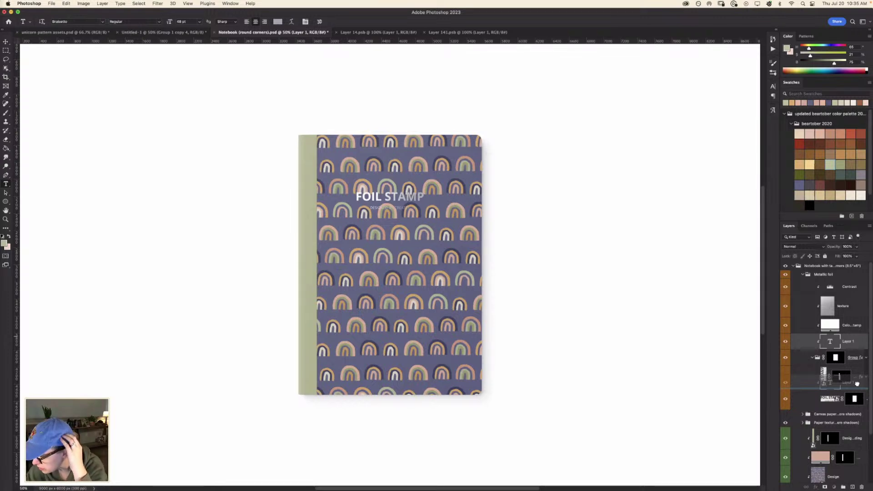
{"action": "left_click_drag", "start_coordinate": [856, 384], "coordinate": [860, 487]}
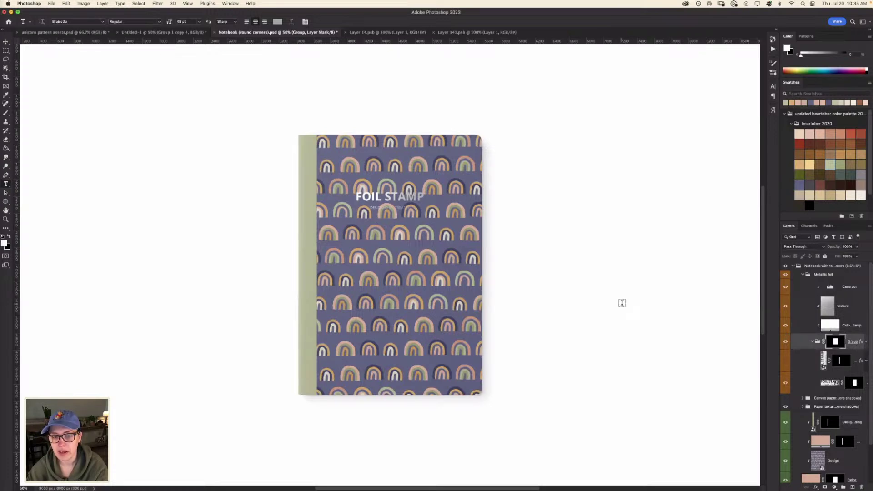
- Toggle the foil stamp group off and on, and look over the unicorn assets and binding design before returning to the notebook mockup
{"action": "left_click", "coordinate": [785, 342]}
{"action": "left_click", "coordinate": [785, 344]}
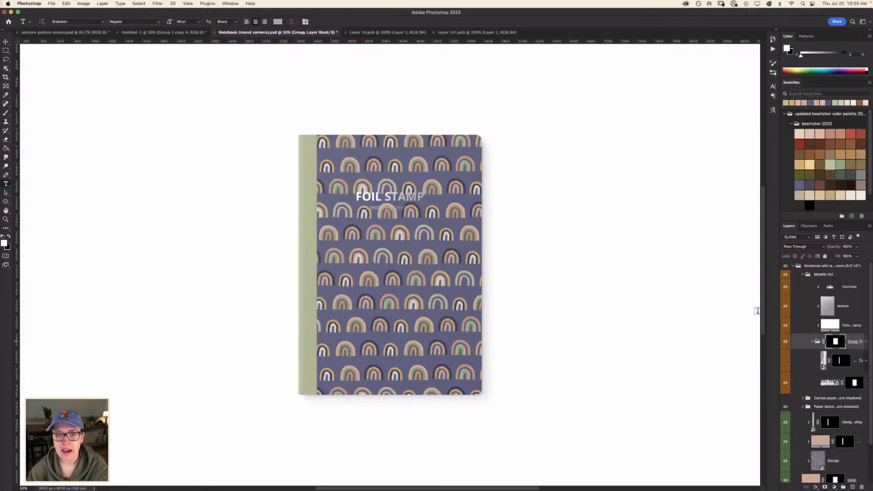
{"action": "left_click", "coordinate": [138, 33]}
{"action": "left_click", "coordinate": [92, 35]}
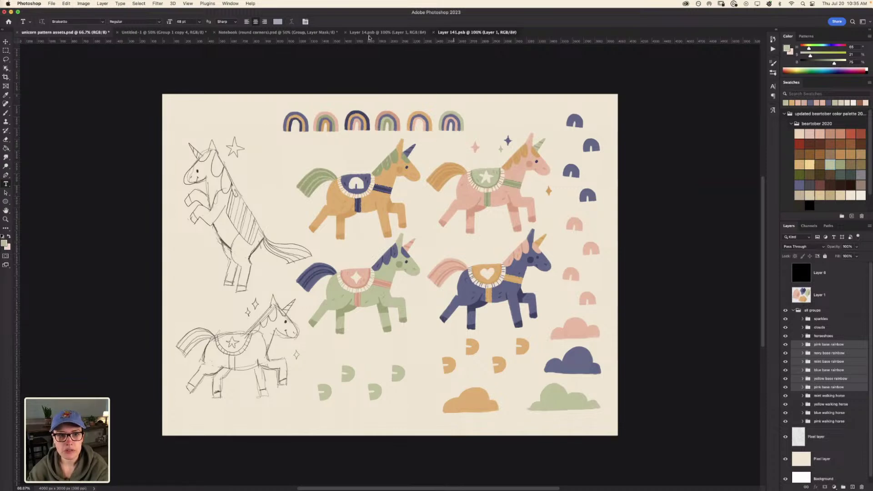
{"action": "left_click", "coordinate": [370, 33]}
{"action": "key", "text": "ctrl+shift+Tab"}
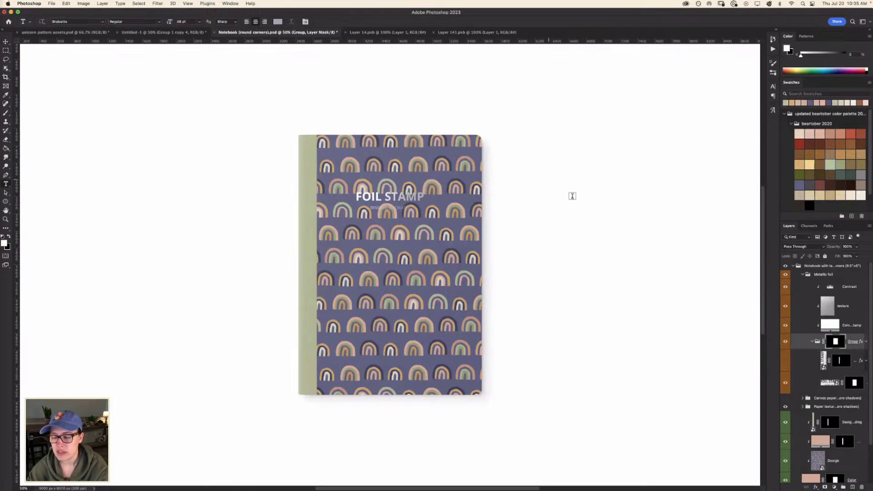
- Compare the cover with and without its foil stamp by repeatedly toggling the stamp group, and leave the group shown
{"action": "left_click", "coordinate": [784, 344]}
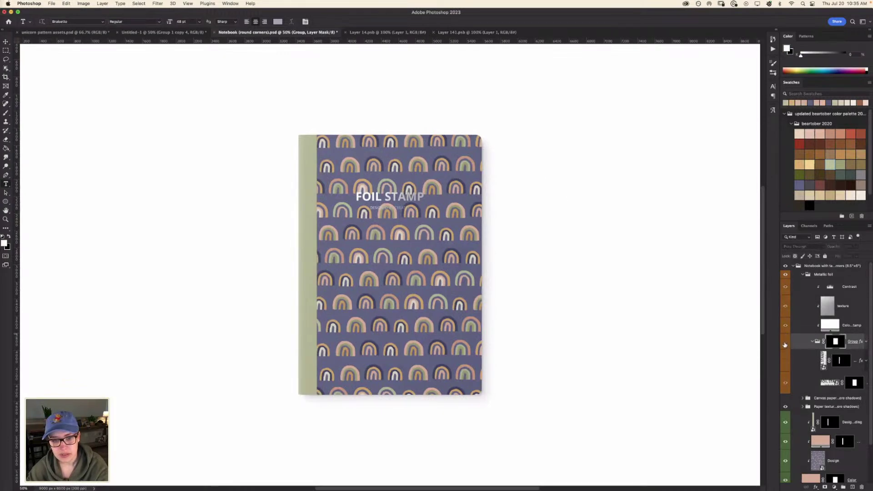
{"action": "left_click", "coordinate": [784, 344]}
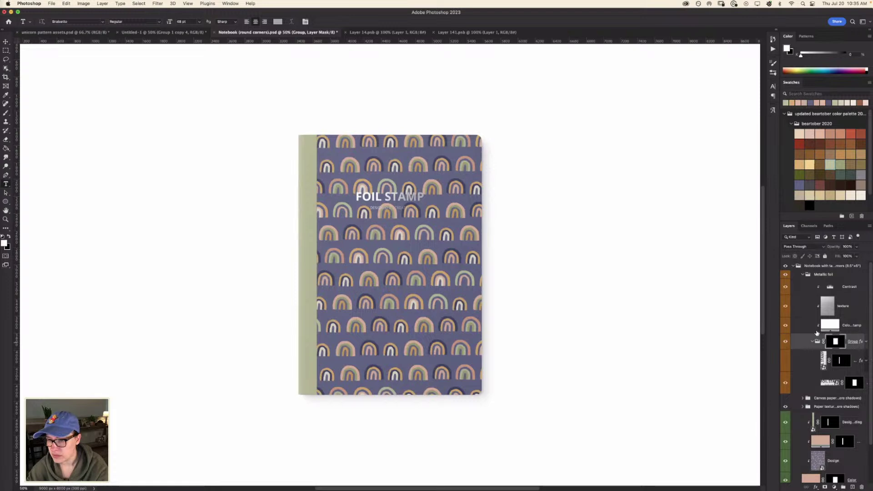
{"action": "left_click", "coordinate": [785, 344]}
{"action": "left_click", "coordinate": [786, 345]}
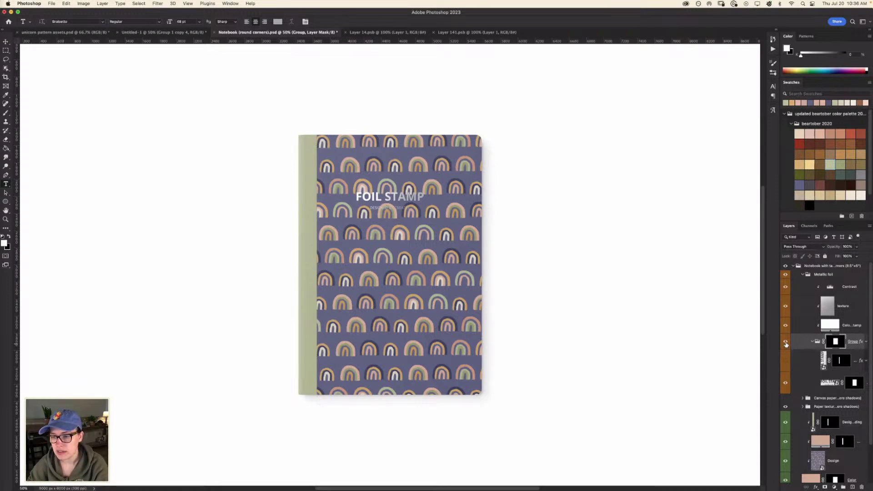
{"action": "left_click", "coordinate": [785, 343]}
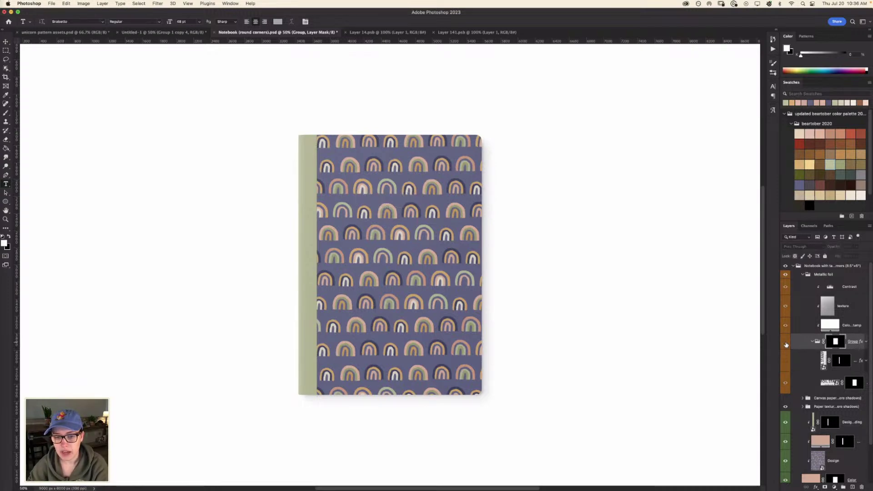
{"action": "left_click", "coordinate": [786, 343]}
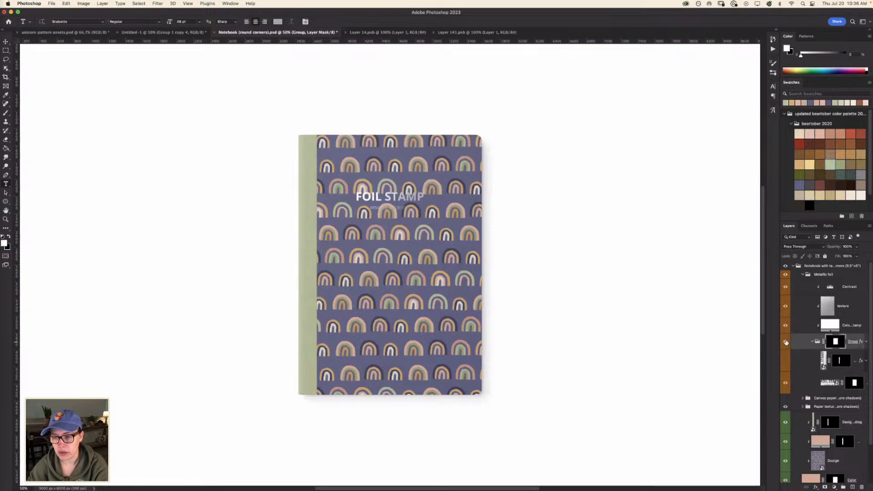
{"action": "left_click", "coordinate": [785, 342]}
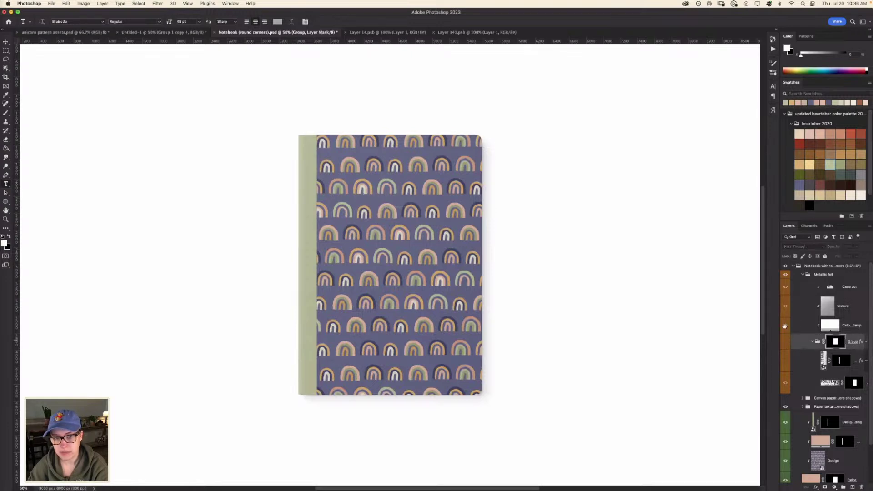
{"action": "left_click", "coordinate": [785, 337]}
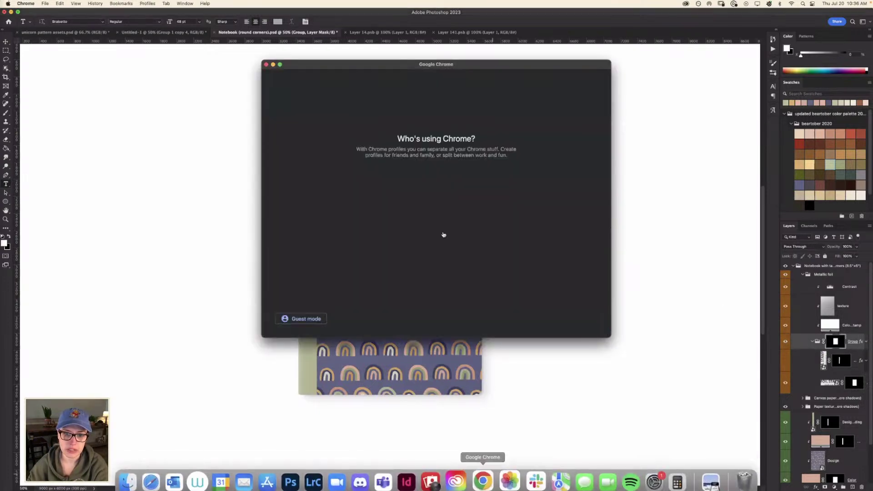
- Switch to Chrome, search Google Images for "millennial pink", preview the Art UK swatch, and close the tab
{"action": "left_click", "coordinate": [444, 234]}
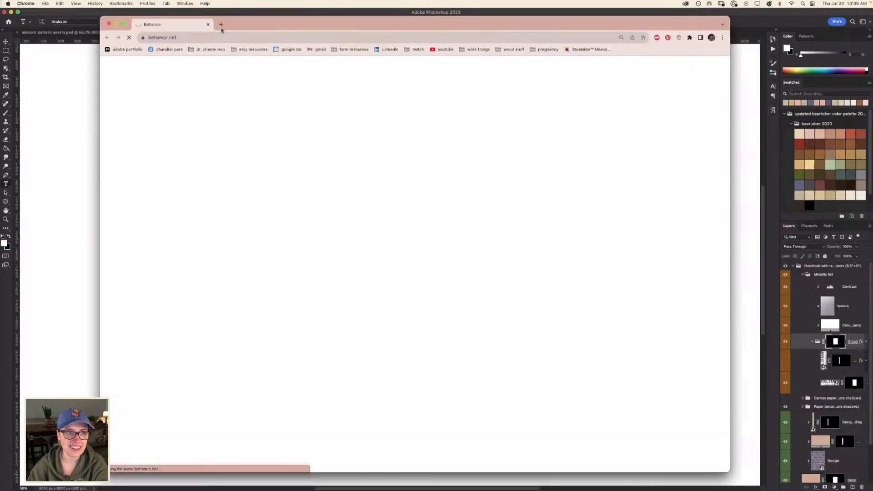
{"action": "left_click", "coordinate": [222, 39]}
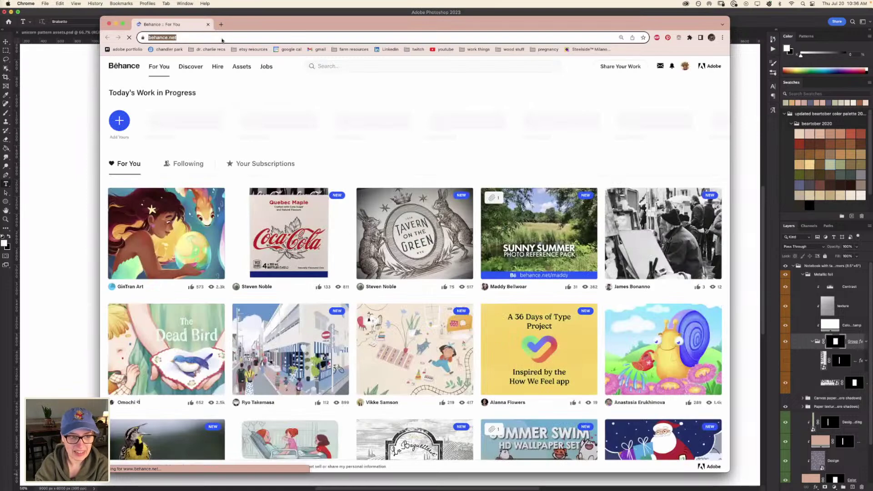
{"action": "type", "text": "milenial pink"}
{"action": "key", "text": "Return"}
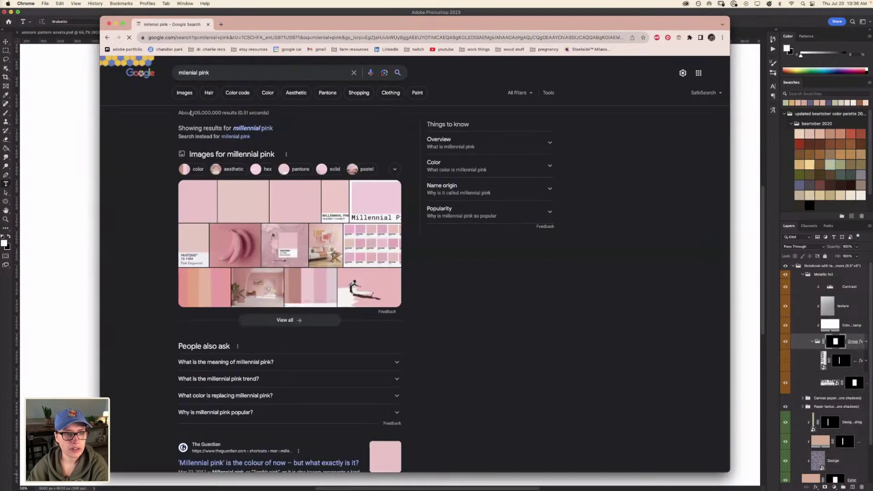
{"action": "left_click", "coordinate": [184, 93]}
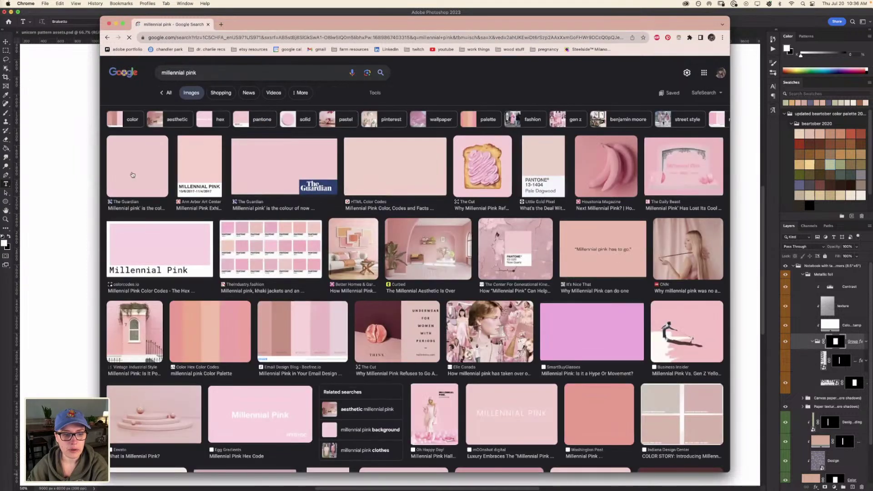
{"action": "scroll", "coordinate": [104, 205], "scroll_direction": "down", "scroll_amount": 2}
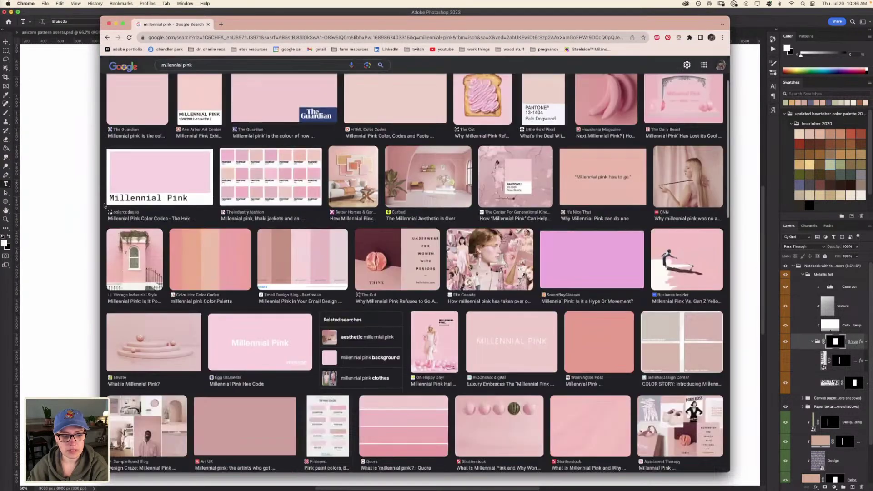
{"action": "scroll", "coordinate": [104, 206], "scroll_direction": "down", "scroll_amount": 5}
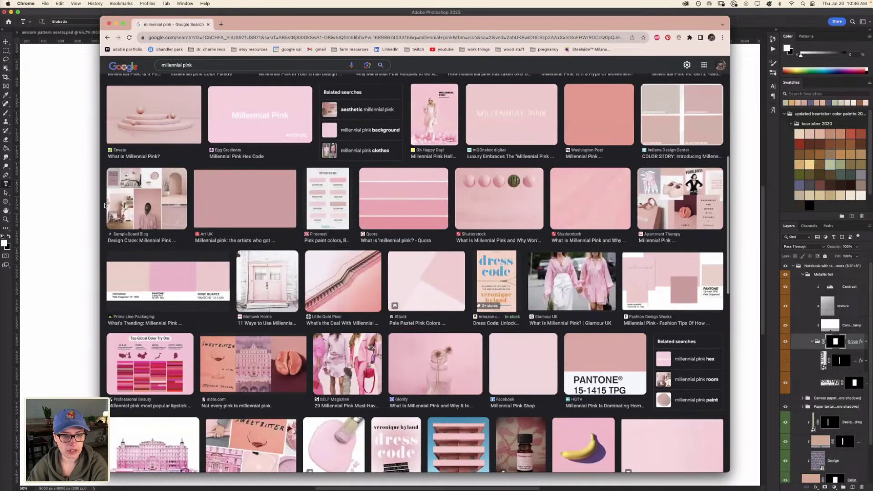
{"action": "left_click", "coordinate": [233, 212]}
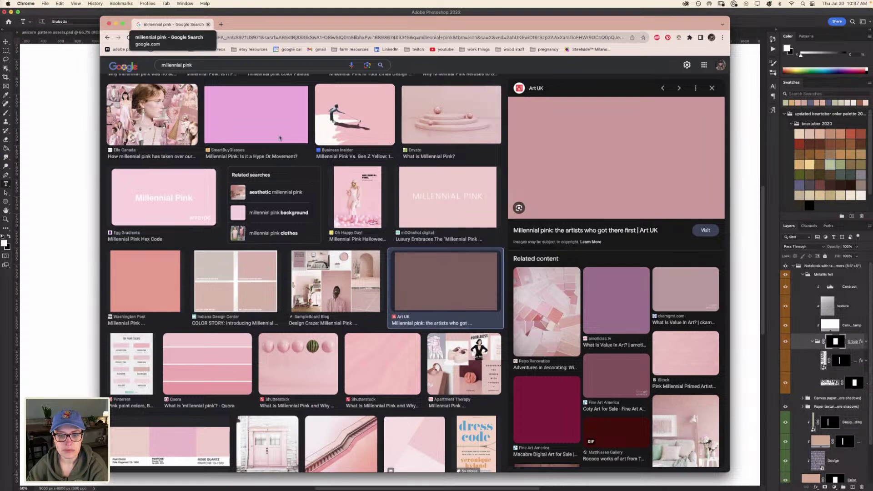
{"action": "left_click", "coordinate": [207, 25]}
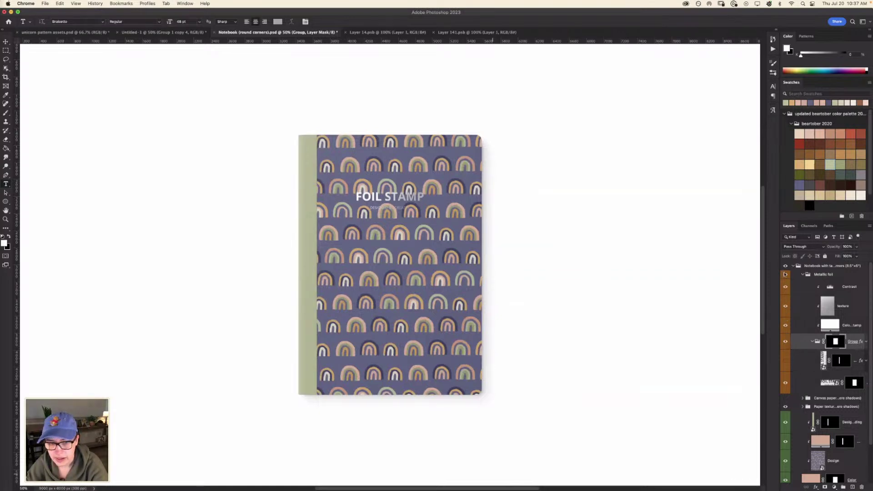
- Hide the entire Metallic foil group in the notebook mockup to leave the cover without any stamp
{"action": "left_click", "coordinate": [785, 277]}
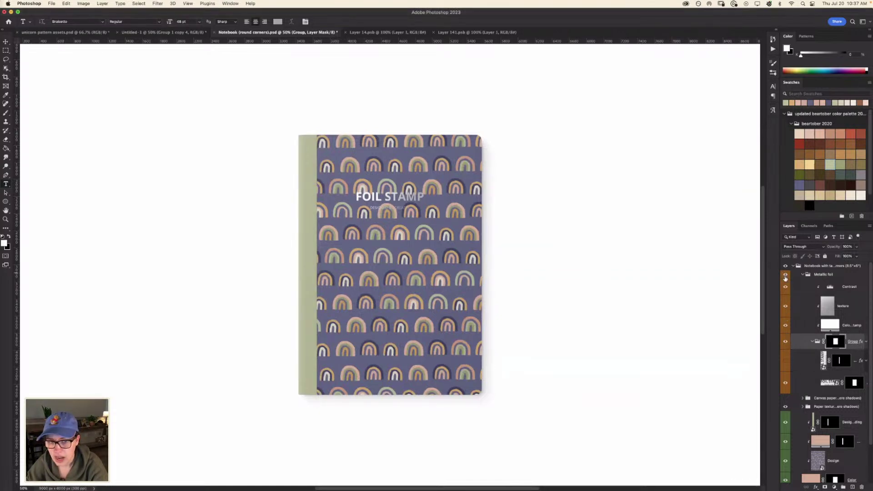
{"action": "left_click", "coordinate": [785, 276]}
{"action": "scroll", "coordinate": [585, 264], "scroll_direction": "down", "scroll_amount": 2}
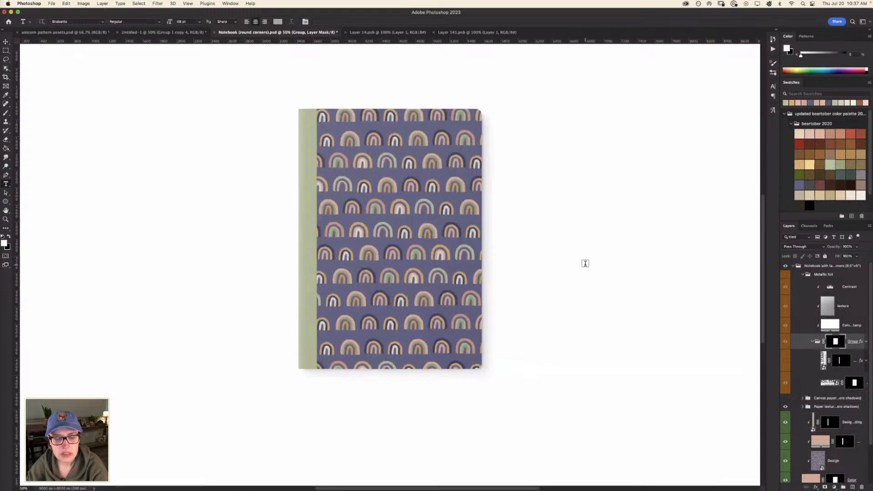
{"action": "scroll", "coordinate": [585, 263], "scroll_direction": "up", "scroll_amount": 2}
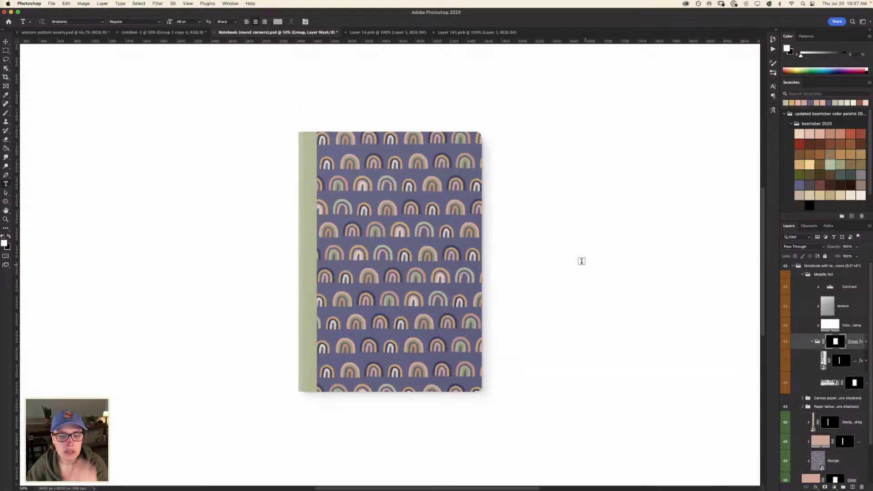
- Open hoodie template.psd from the finished mockups folder inside the 2023 artwork folder
{"action": "left_click", "coordinate": [52, 4]}
{"action": "left_click", "coordinate": [52, 4]}
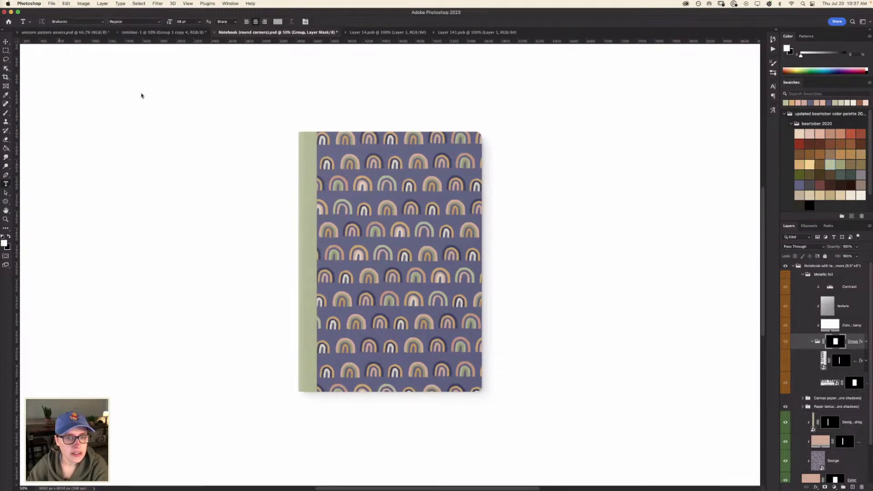
{"action": "key", "text": "super+o"}
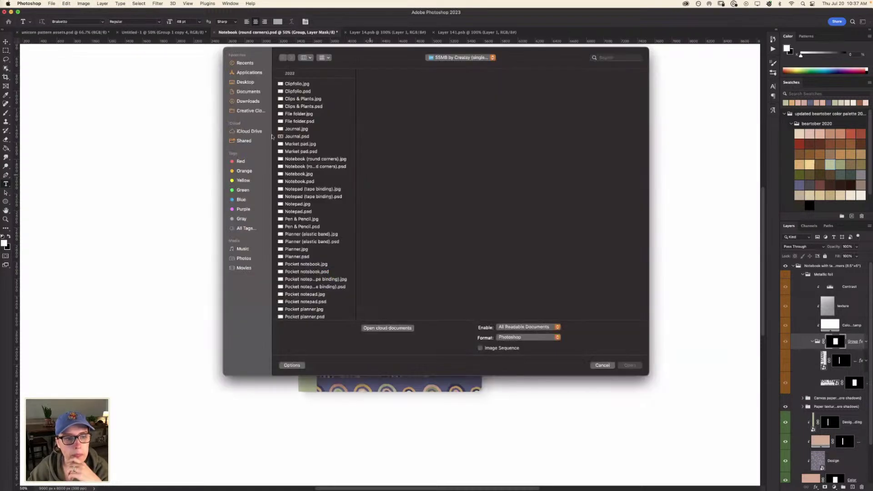
{"action": "left_click", "coordinate": [249, 92]}
{"action": "left_click", "coordinate": [319, 243]}
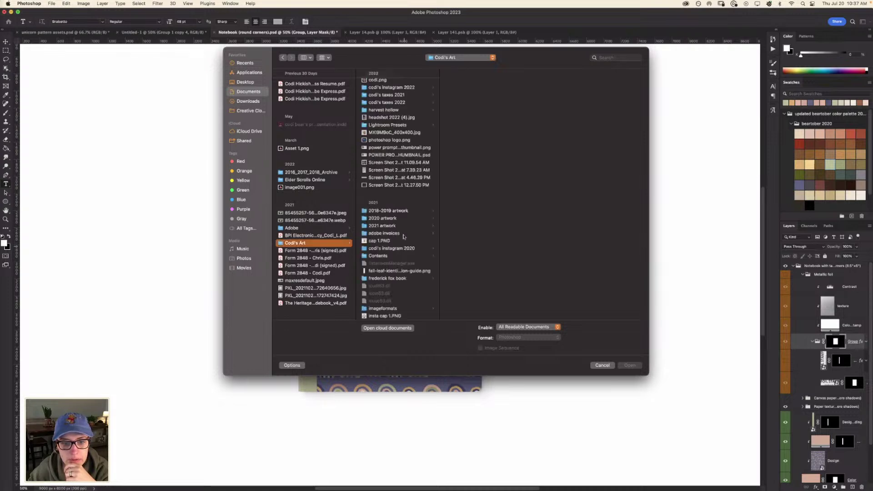
{"action": "scroll", "coordinate": [396, 200], "scroll_direction": "down", "scroll_amount": 3}
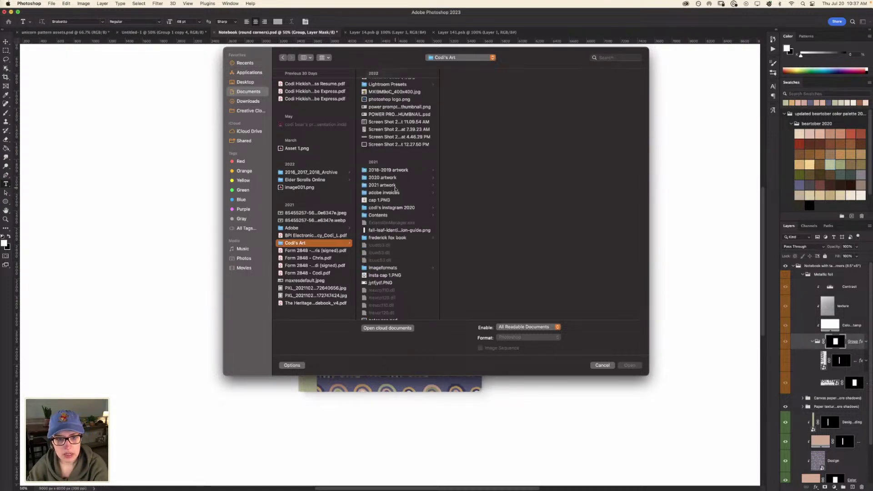
{"action": "scroll", "coordinate": [400, 240], "scroll_direction": "down", "scroll_amount": 2}
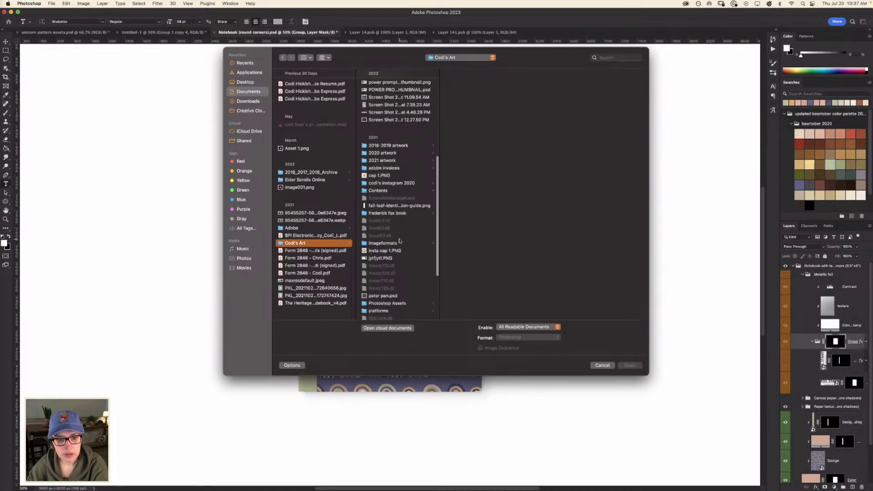
{"action": "scroll", "coordinate": [386, 146], "scroll_direction": "up", "scroll_amount": 10}
{"action": "left_click", "coordinate": [388, 84]}
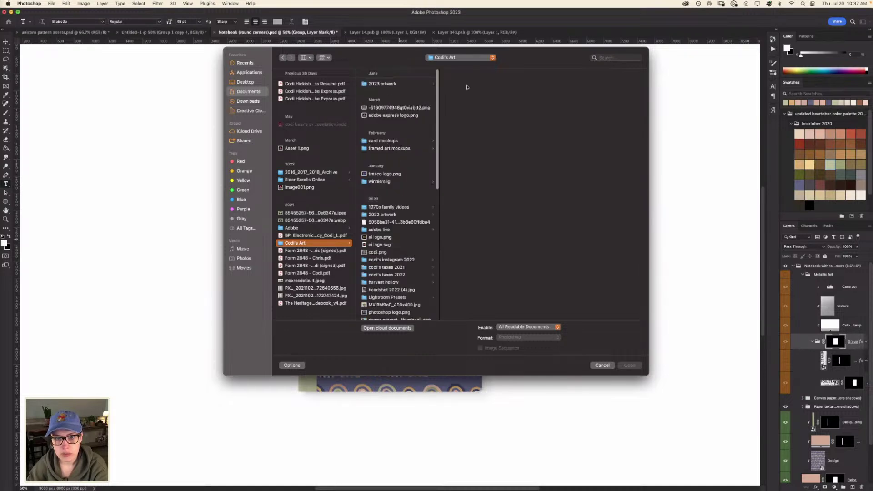
{"action": "left_click", "coordinate": [477, 84]}
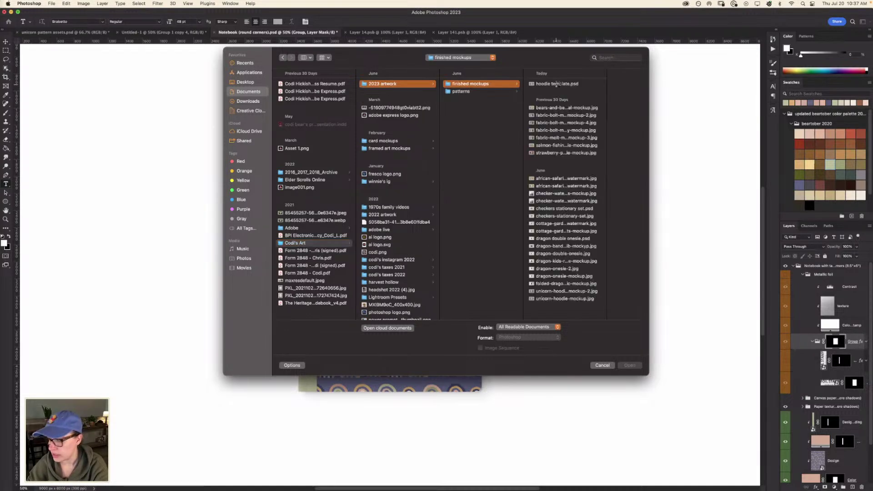
{"action": "double_click", "coordinate": [557, 84]}
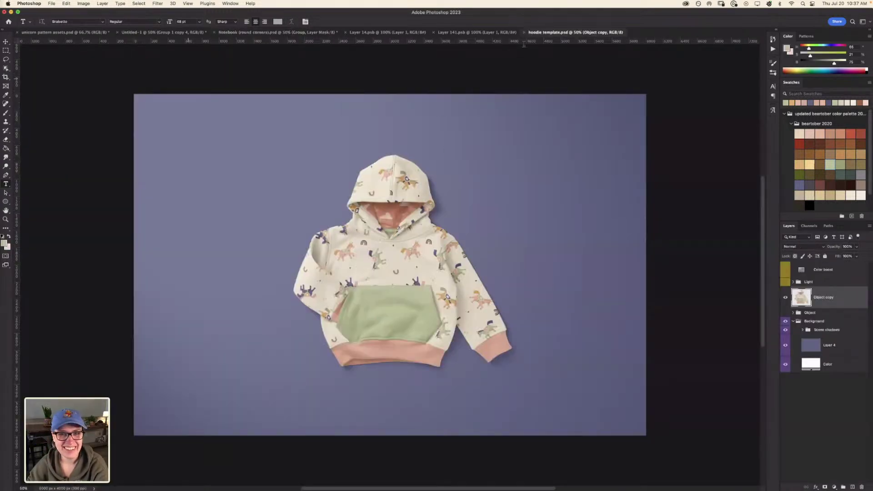
- In the round-cornered notebook document, make a merged single-layer copy of the whole notebook group and scale it to about 84%
{"action": "left_click", "coordinate": [392, 32]}
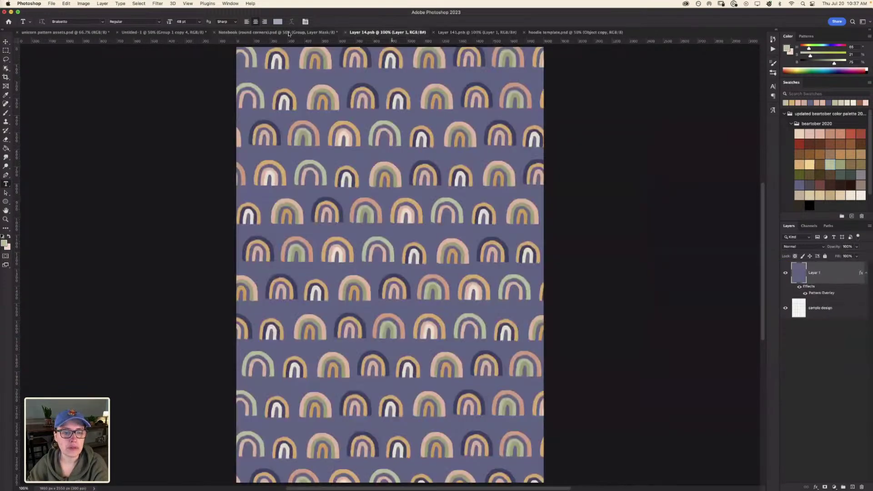
{"action": "left_click", "coordinate": [289, 33]}
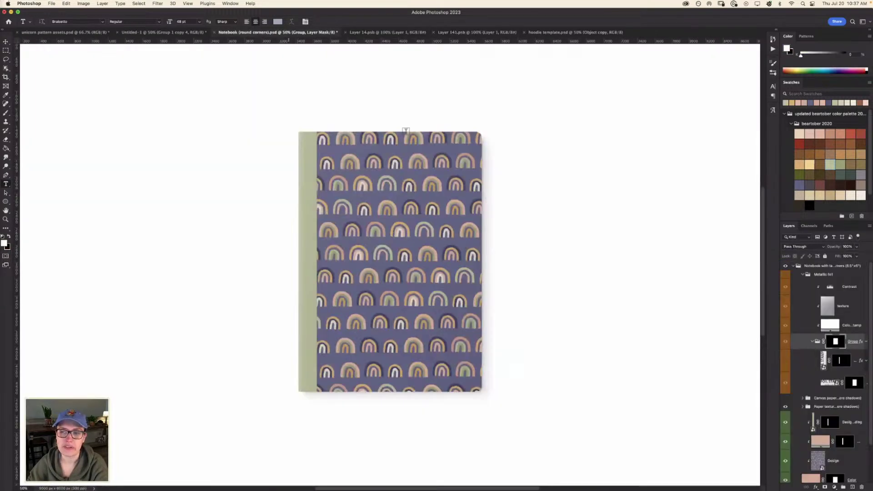
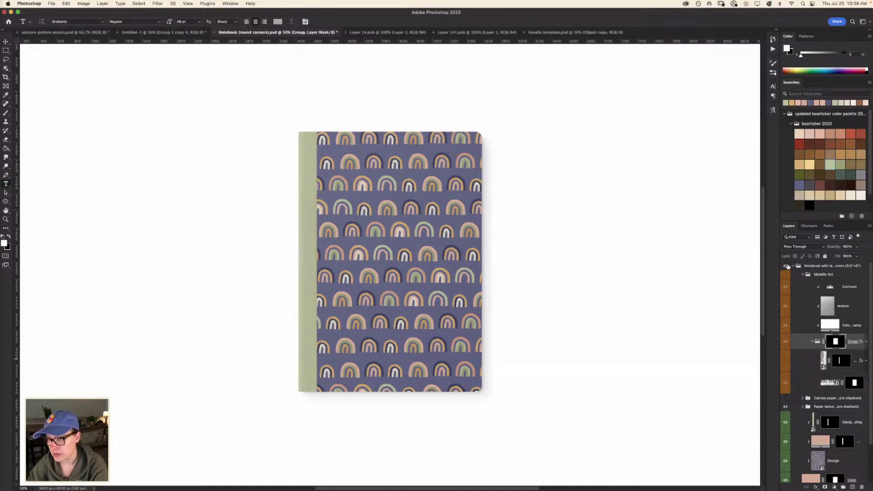
{"action": "left_click", "coordinate": [790, 266]}
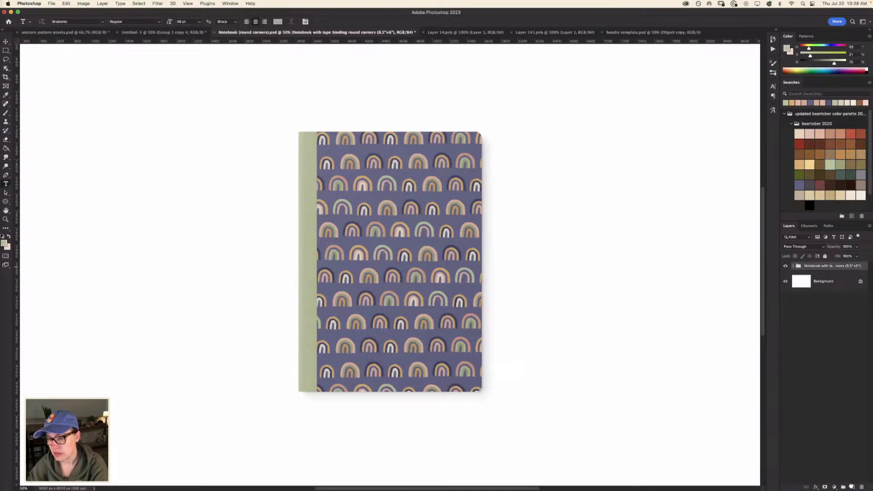
{"action": "key", "text": "super+j"}
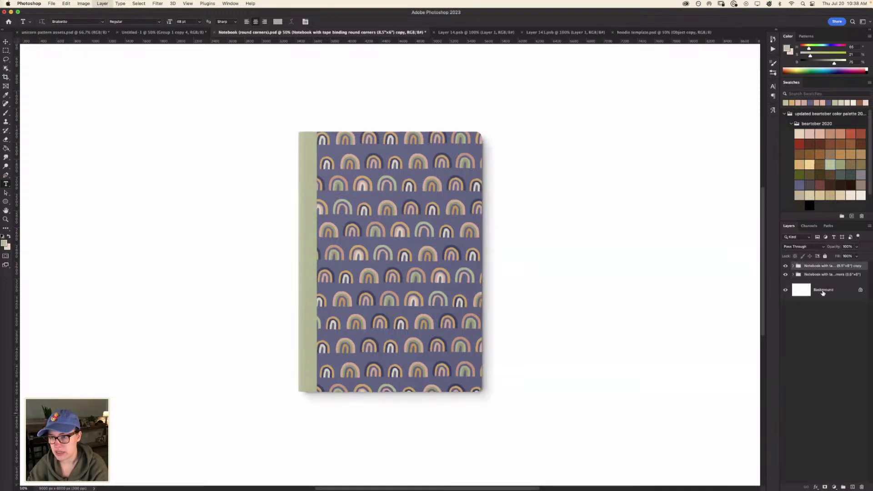
{"action": "key", "text": "super+shift+s"}
{"action": "key", "text": "super+t"}
{"action": "left_click_drag", "start_coordinate": [530, 106], "coordinate": [491, 157]}
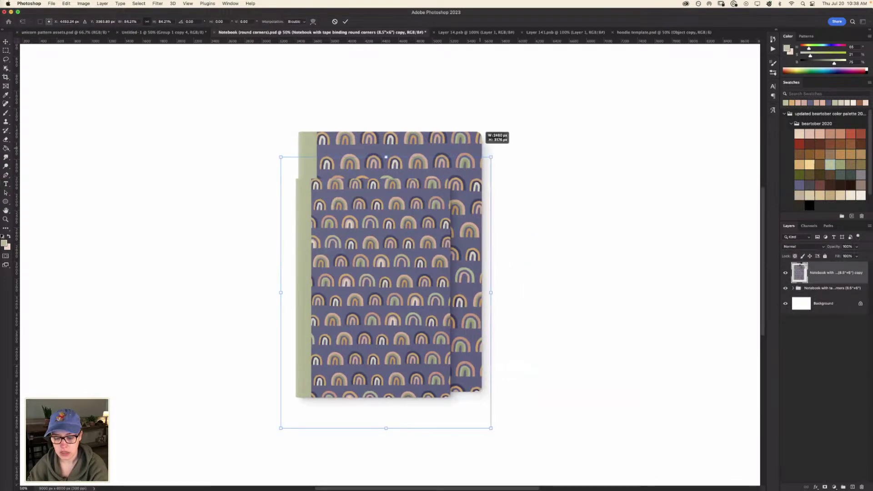
- Copy the merged notebook into the hoodie template, scale it to about 44% and rotate it about 11° clockwise
{"action": "left_click_drag", "start_coordinate": [844, 277], "coordinate": [491, 225]}
{"action": "key", "text": "super+t"}
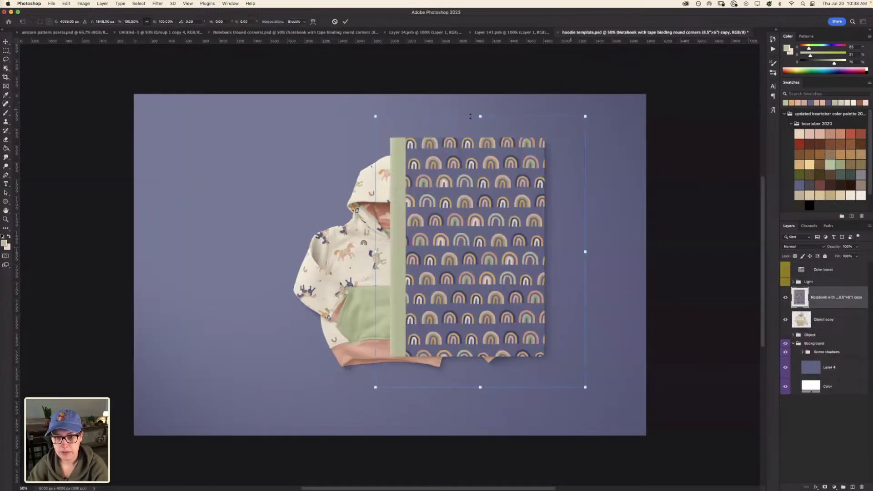
{"action": "left_click_drag", "start_coordinate": [585, 116], "coordinate": [458, 292]}
{"action": "left_click_drag", "start_coordinate": [457, 338], "coordinate": [454, 330]}
{"action": "left_click_drag", "start_coordinate": [437, 293], "coordinate": [439, 292]}
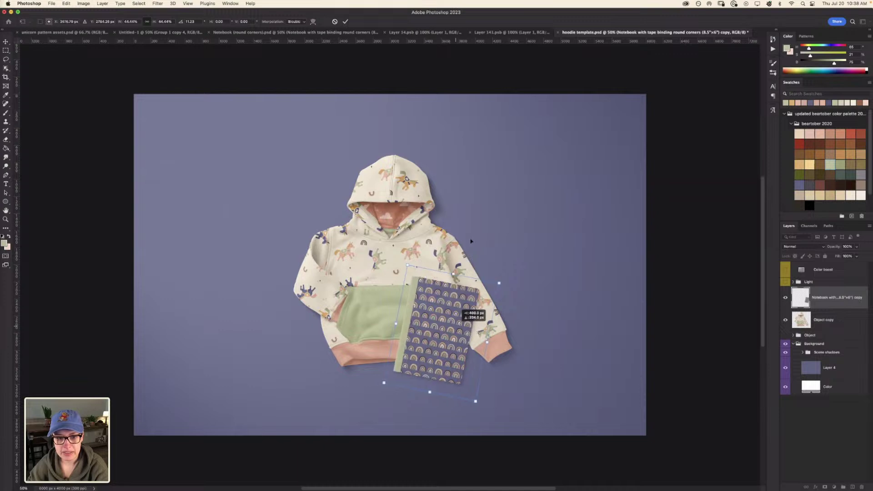
- Try the notebook at several spots around the hoodie and place it overlapping the pocket's right edge and the lower right sleeve
{"action": "left_click_drag", "start_coordinate": [457, 366], "coordinate": [480, 275]}
{"action": "left_click_drag", "start_coordinate": [441, 233], "coordinate": [466, 233]}
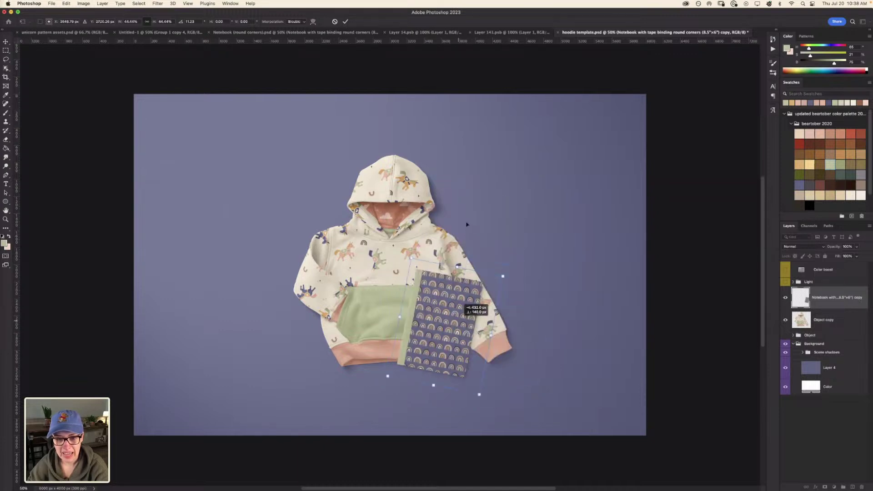
{"action": "left_click_drag", "start_coordinate": [467, 313], "coordinate": [467, 224]}
{"action": "left_click_drag", "start_coordinate": [490, 193], "coordinate": [491, 185]}
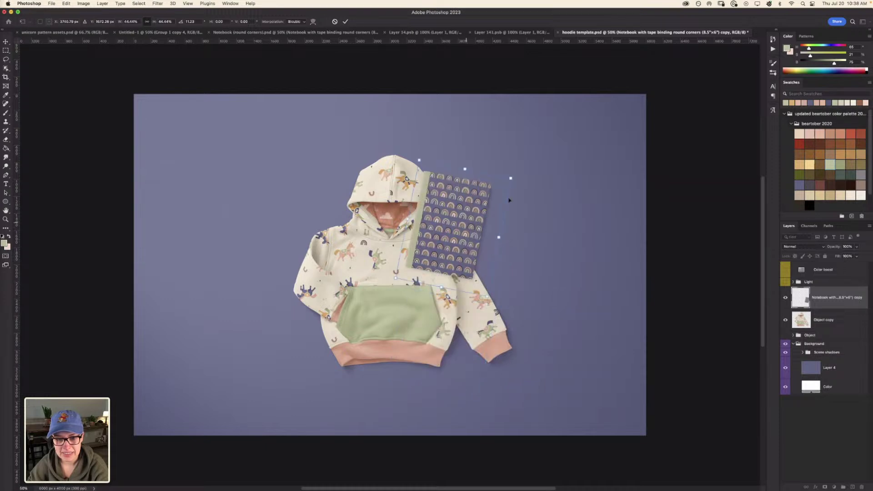
{"action": "left_click_drag", "start_coordinate": [473, 315], "coordinate": [455, 317]}
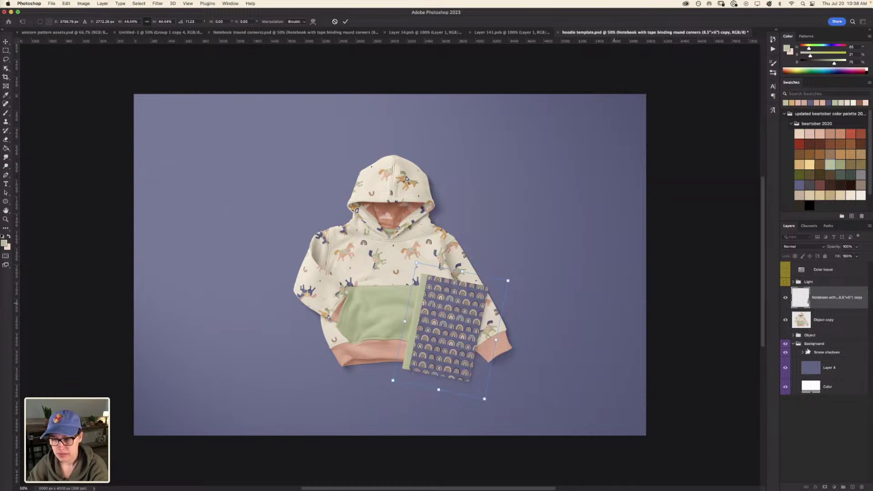
{"action": "key", "text": "Return"}
- Select the hoodie template's navy Layer 4 and sample the pink and mint unicorns' body colours from unicorn pattern assets.psd
{"action": "left_click", "coordinate": [829, 367]}
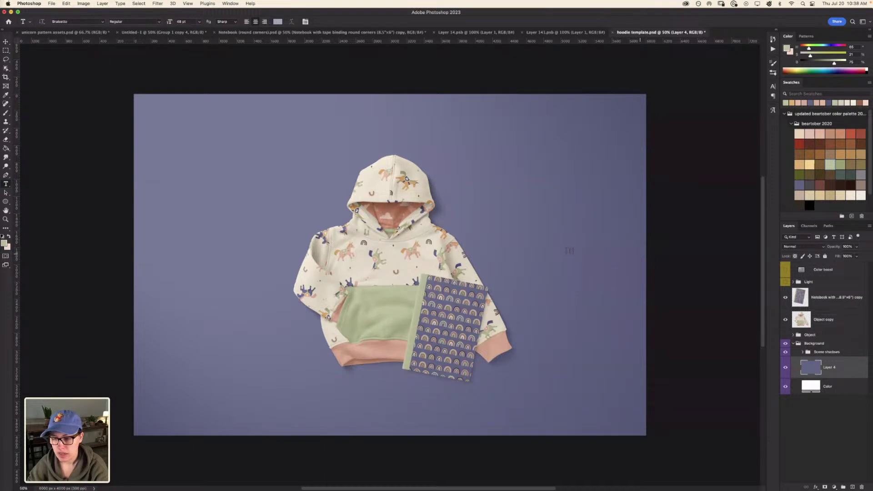
{"action": "key", "text": "g"}
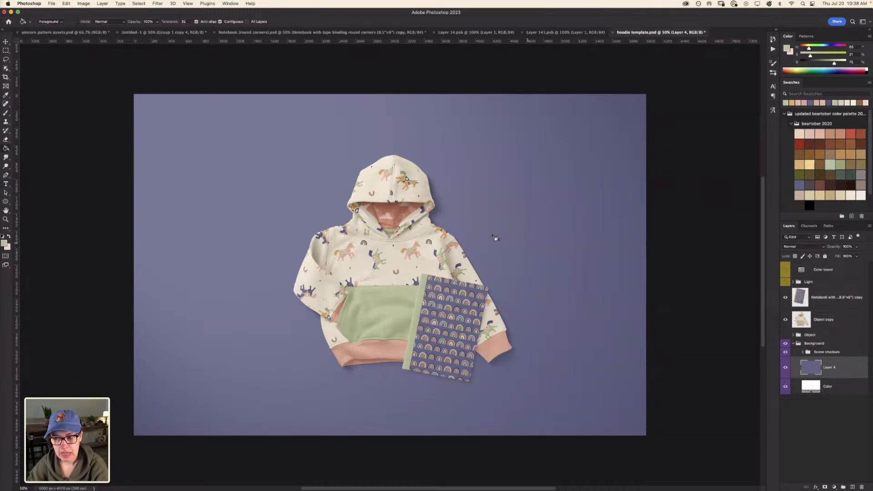
{"action": "left_click", "coordinate": [163, 32]}
{"action": "left_click", "coordinate": [61, 33]}
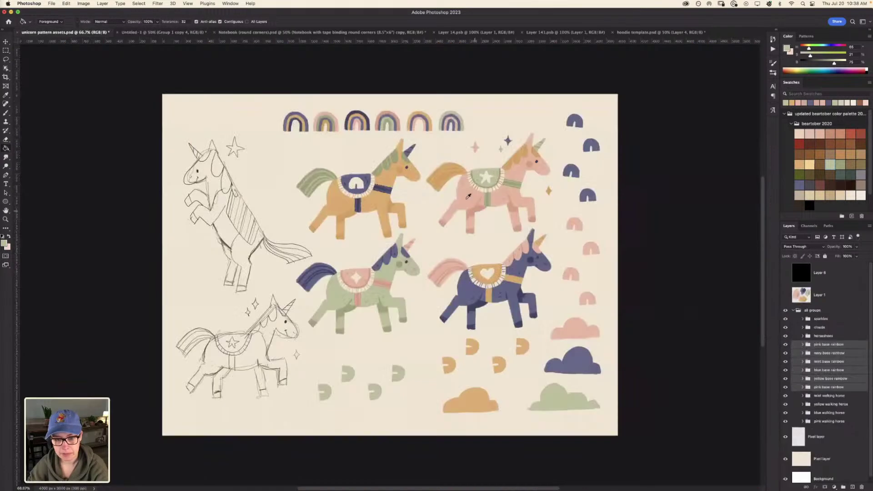
{"action": "left_click", "coordinate": [469, 201], "text": "alt"}
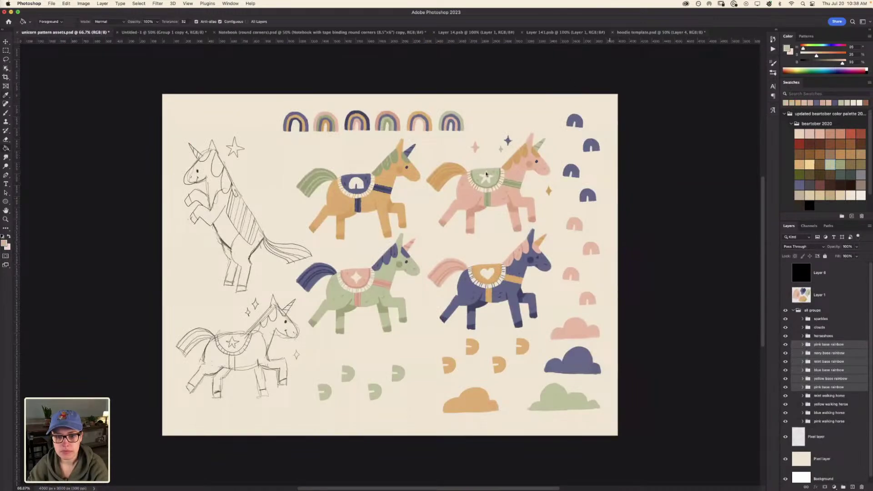
{"action": "key", "text": "ctrl+shift+Tab"}
{"action": "left_click", "coordinate": [77, 33]}
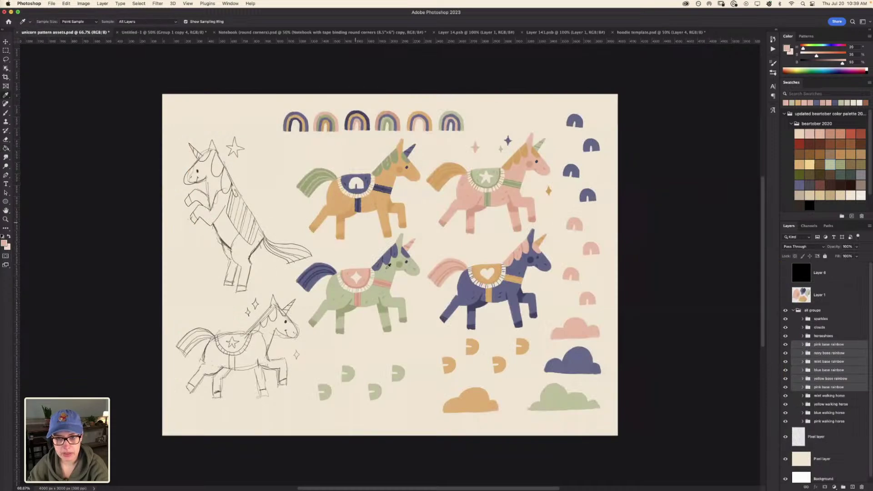
{"action": "left_click", "coordinate": [386, 268]}
{"action": "left_click", "coordinate": [641, 33]}
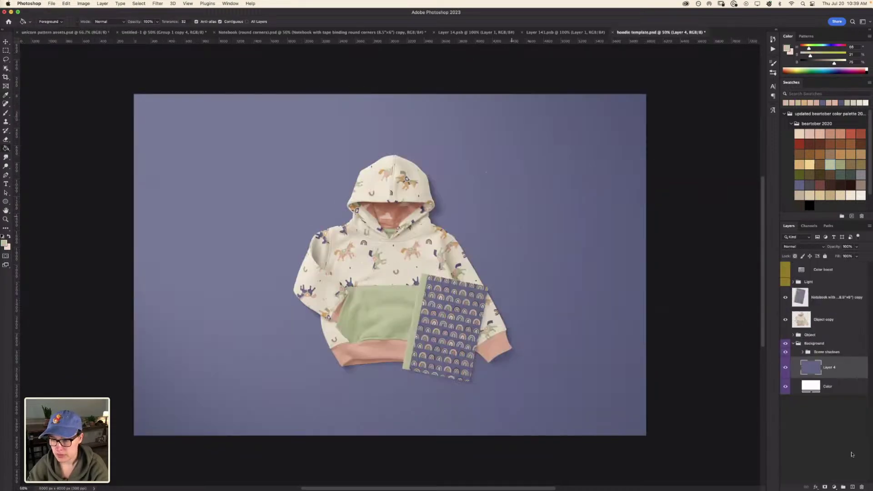
- Fill a new layer above the navy background with the sampled mint green, and close the hoodie template without saving
{"action": "key", "text": "alt+BackSpace"}
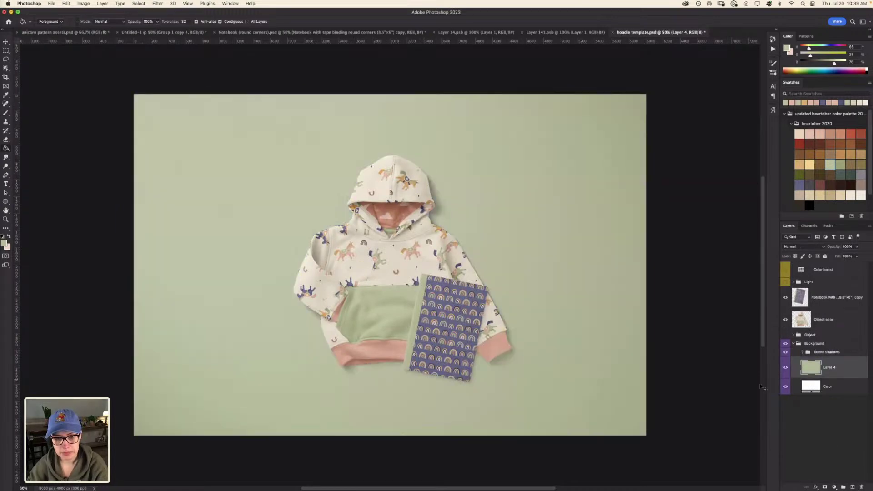
{"action": "key", "text": "super+z"}
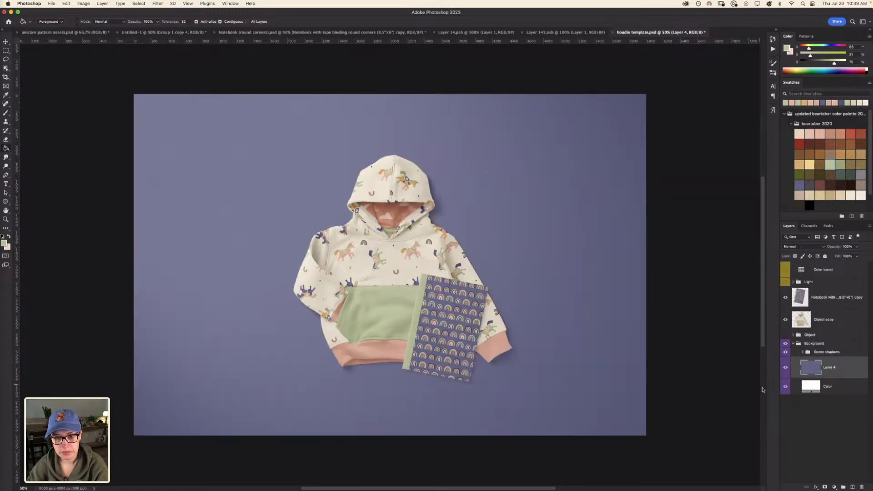
{"action": "key", "text": "super+shift+alt+n"}
{"action": "left_click", "coordinate": [530, 240]}
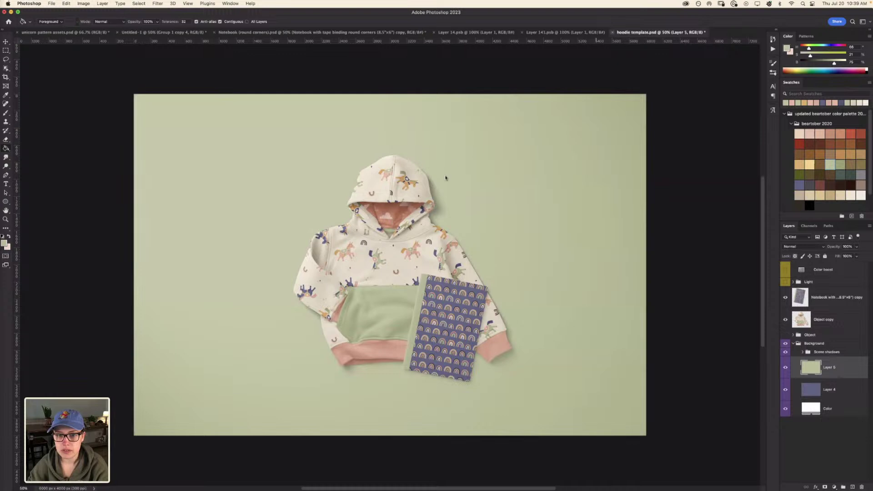
{"action": "key", "text": "super+w"}
{"action": "key", "text": "super+d"}
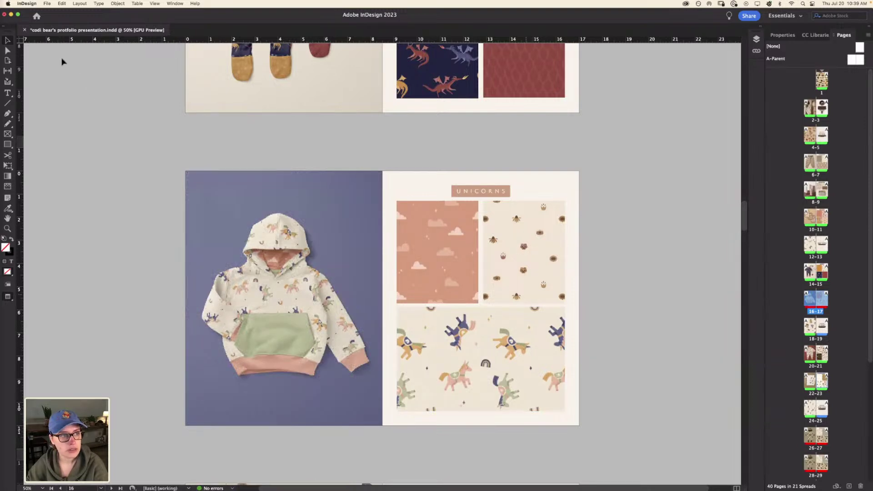
- In InDesign, narrow the wide unicorn pattern frame to the cloud swatch's width and duplicate it into the freed space beside it
{"action": "left_click_drag", "start_coordinate": [563, 360], "coordinate": [478, 344]}
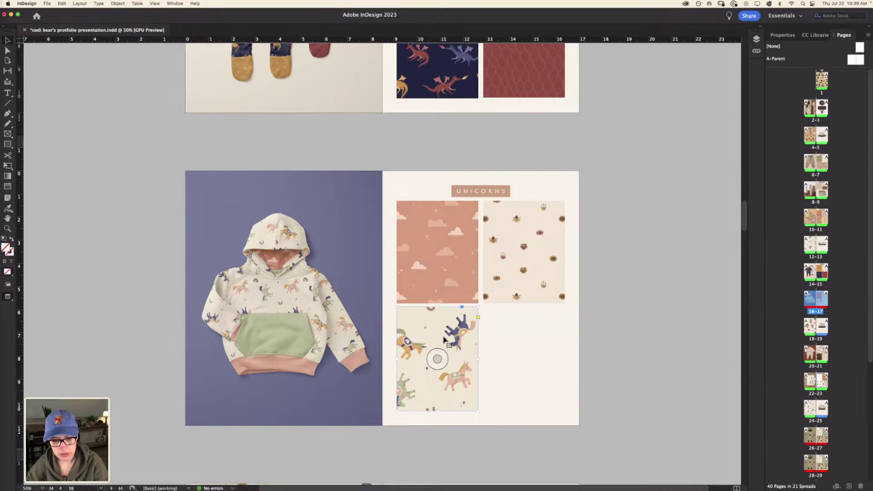
{"action": "left_click_drag", "start_coordinate": [438, 358], "coordinate": [475, 347]}
{"action": "key", "text": "super+z"}
{"action": "left_click_drag", "start_coordinate": [408, 306], "coordinate": [498, 350]}
{"action": "key", "text": "super+z"}
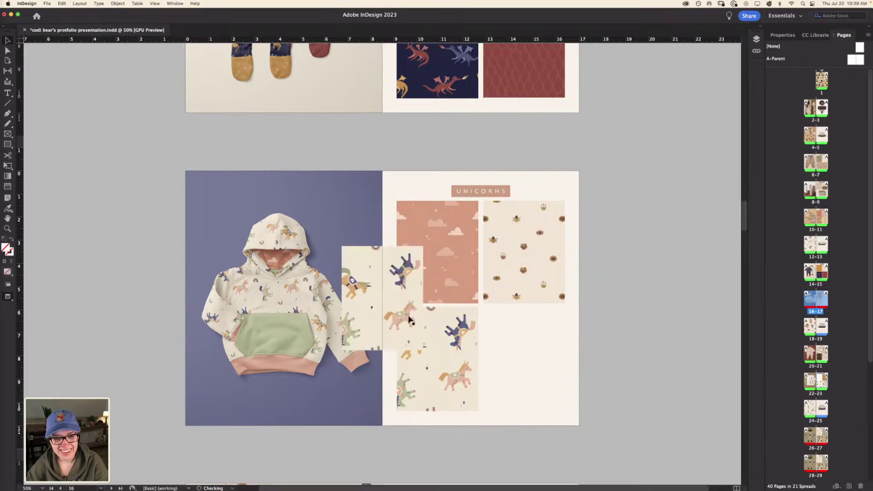
{"action": "left_click_drag", "start_coordinate": [406, 301], "coordinate": [547, 356]}
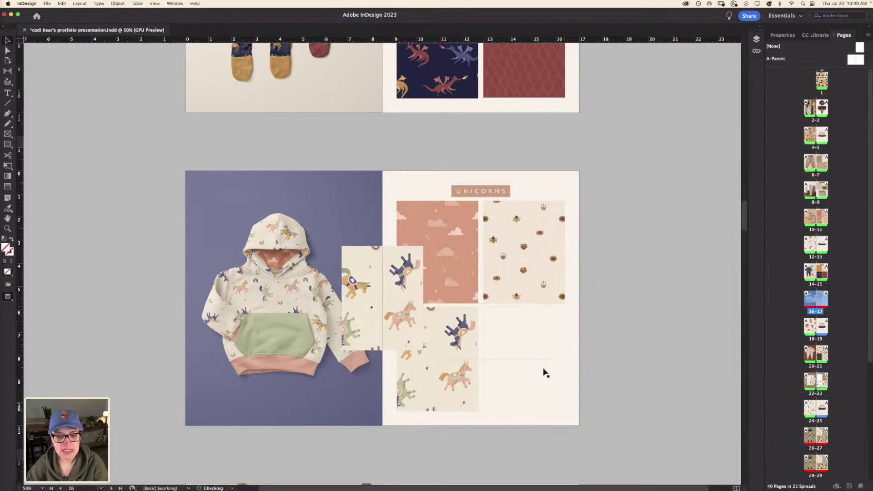
- Reposition the unicorn artwork inside the lower-left swatch frame to show another part of the pattern, and switch back to Photoshop
{"action": "left_click", "coordinate": [438, 358]}
{"action": "mouse_move", "coordinate": [442, 360]}
{"action": "left_mouse_down"}
{"action": "mouse_move", "coordinate": [452, 357]}
{"action": "mouse_move", "coordinate": [412, 364]}
{"action": "mouse_move", "coordinate": [453, 361]}
{"action": "mouse_move", "coordinate": [423, 356]}
{"action": "mouse_move", "coordinate": [453, 364]}
{"action": "mouse_move", "coordinate": [441, 362]}
{"action": "left_mouse_up"}
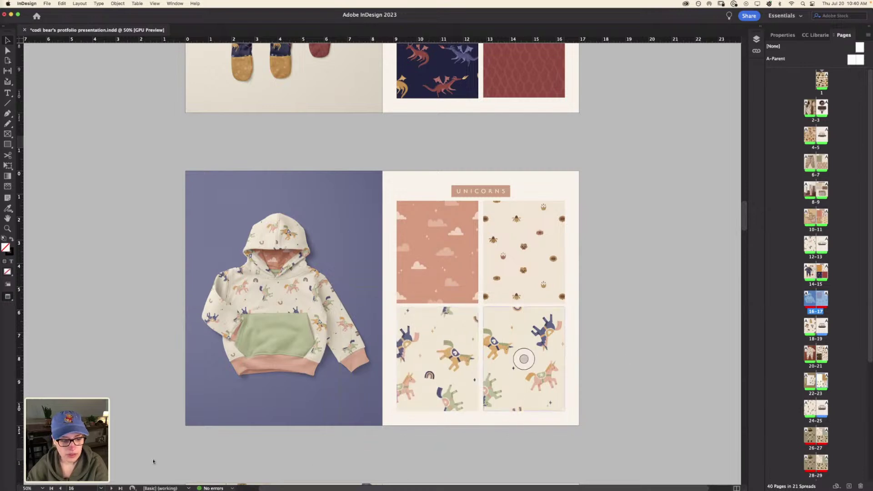
{"action": "mouse_move", "coordinate": [300, 474]}
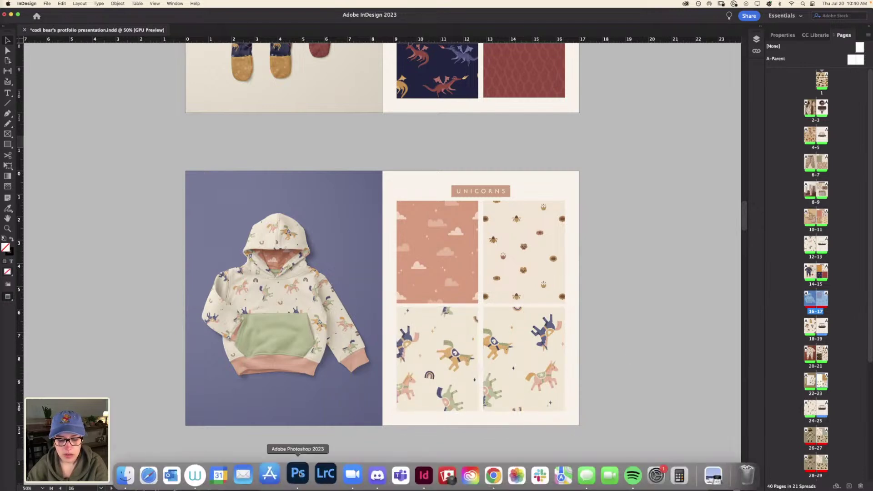
{"action": "left_click", "coordinate": [299, 474]}
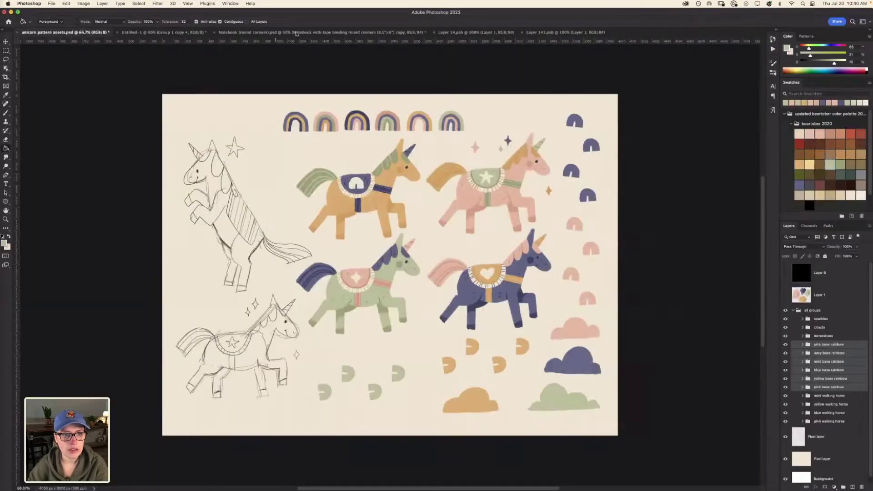
- Switch to the notebook mockup and hide the duplicate notebook layer that overlaps the original
{"action": "left_click", "coordinate": [296, 33]}
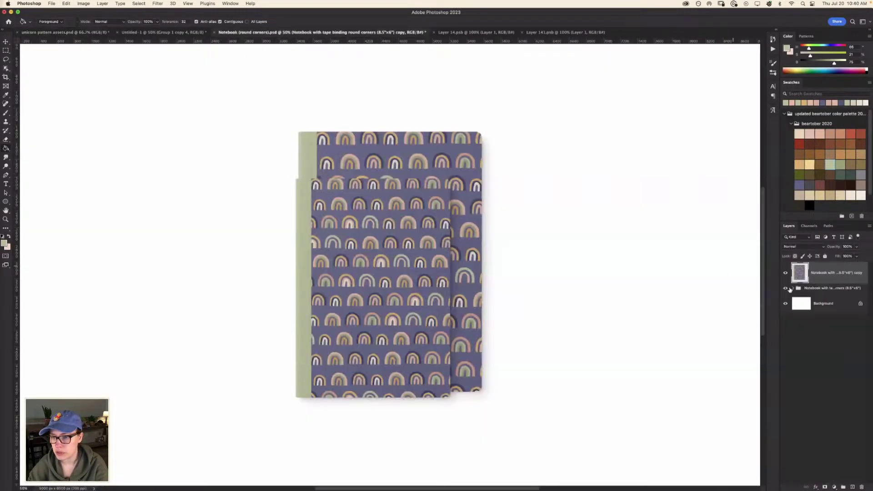
{"action": "left_click", "coordinate": [785, 288]}
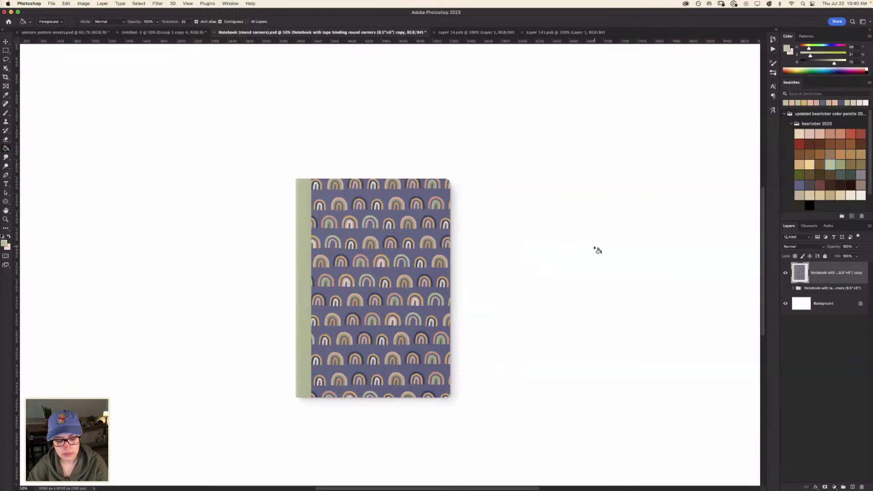
{"action": "key", "text": "super+z"}
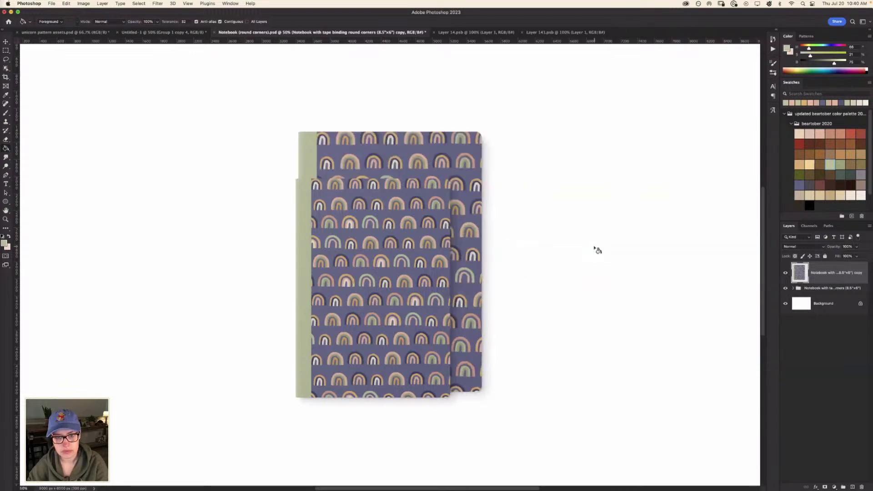
{"action": "scroll", "coordinate": [594, 248], "scroll_direction": "down", "scroll_amount": 2}
{"action": "key", "text": "super+minus"}
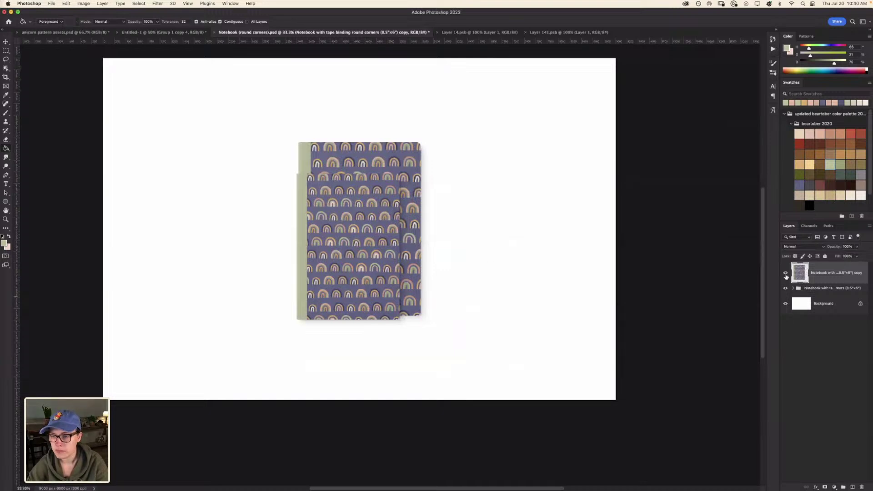
{"action": "left_click", "coordinate": [785, 274]}
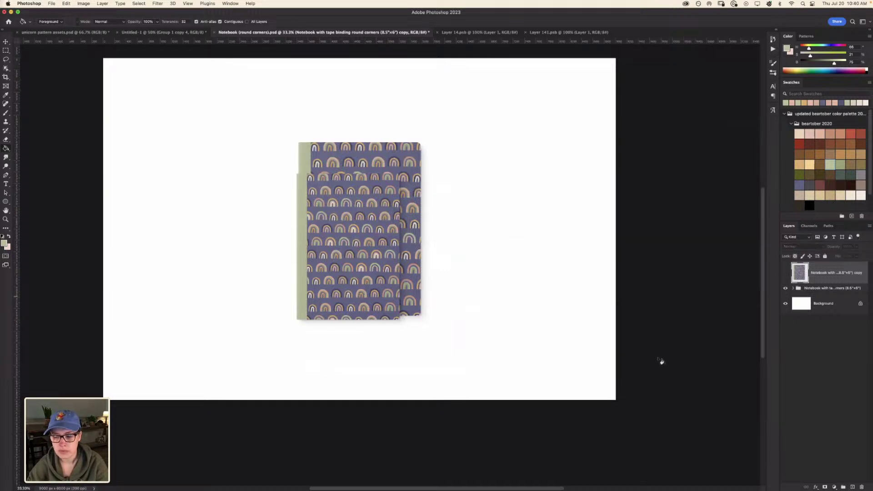
- Add a new layer directly above the Background and delete the hidden notebook copy layer
{"action": "left_click", "coordinate": [823, 303]}
{"action": "left_click", "coordinate": [852, 487]}
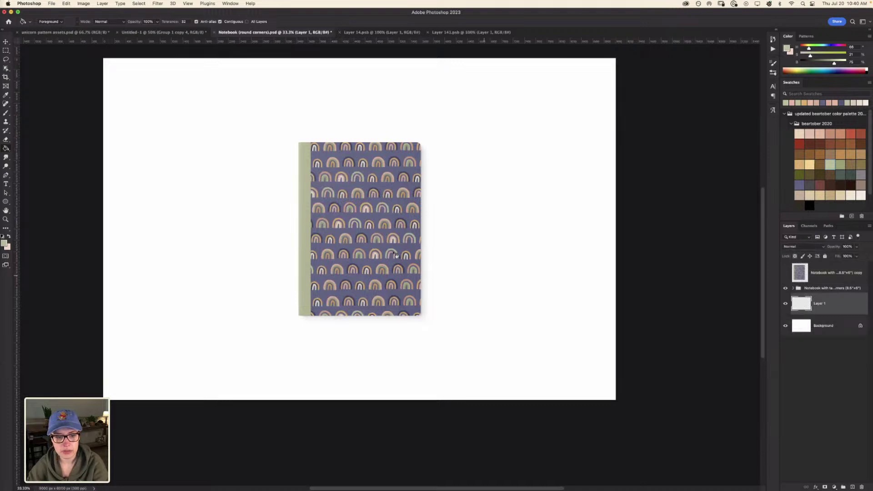
{"action": "left_click_drag", "start_coordinate": [794, 274], "coordinate": [862, 484]}
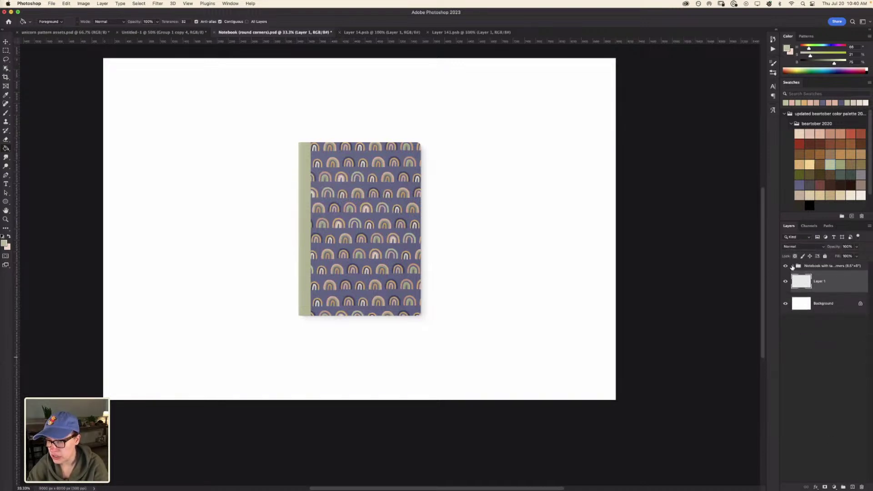
- Open the notebook's binding design smart object and sample the pink unicorn's body colour from unicorn pattern assets.psd
{"action": "left_click", "coordinate": [792, 267]}
{"action": "left_click", "coordinate": [793, 266]}
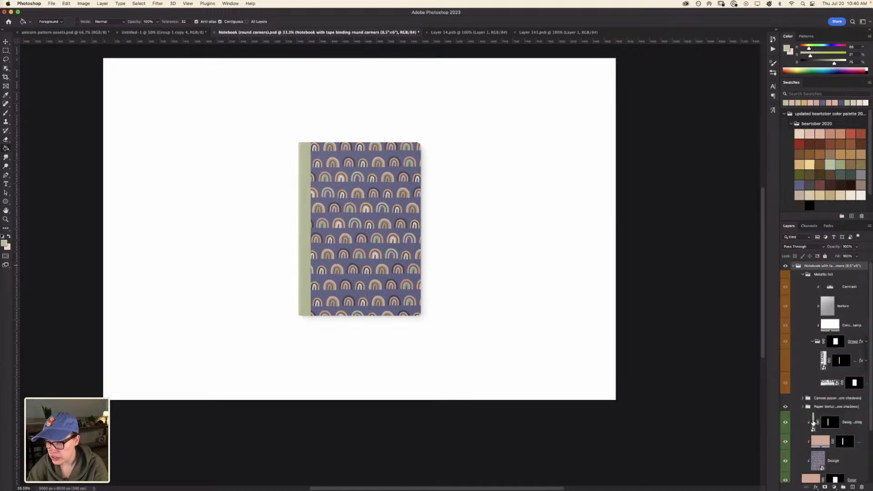
{"action": "double_click", "coordinate": [813, 423]}
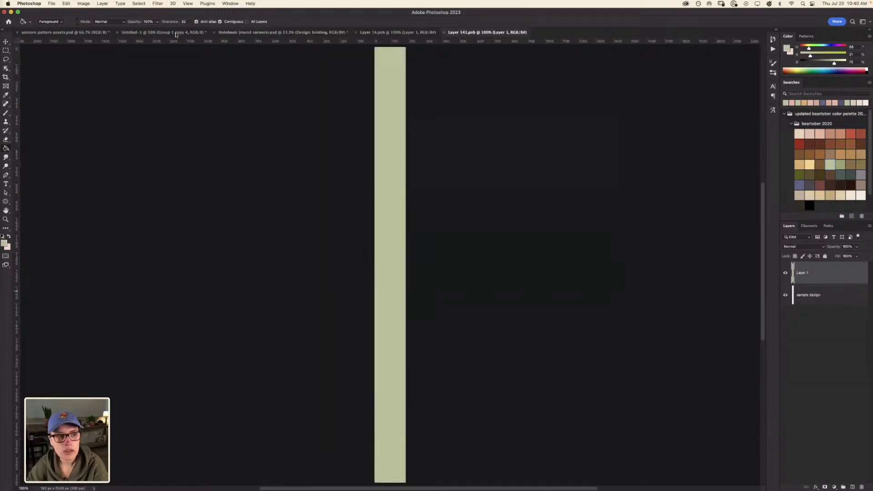
{"action": "left_click", "coordinate": [150, 32]}
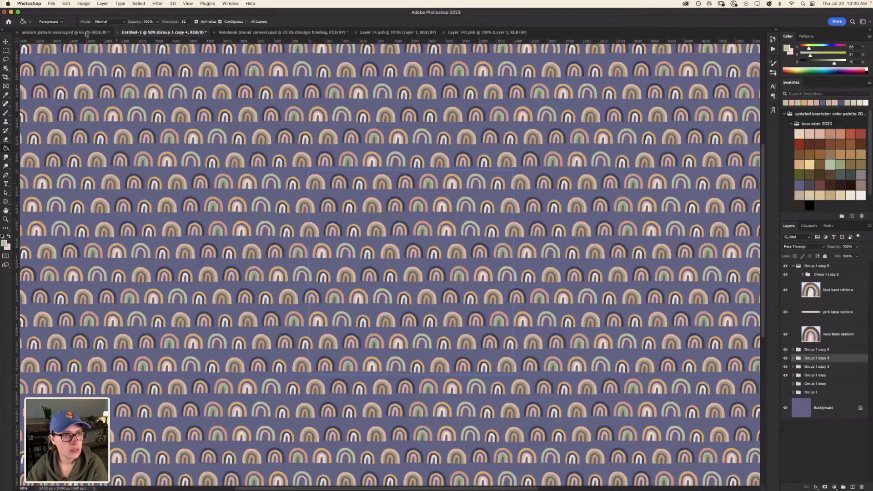
{"action": "key", "text": "ctrl+shift+Tab"}
{"action": "key", "text": "i"}
{"action": "left_click", "coordinate": [475, 196]}
- Fill the binding strip in Layer 141.psb with the sampled pink and save the smart object
{"action": "left_click", "coordinate": [480, 34]}
{"action": "key", "text": "g"}
{"action": "left_click", "coordinate": [392, 142]}
{"action": "left_click", "coordinate": [51, 3]}
{"action": "left_click", "coordinate": [60, 72]}
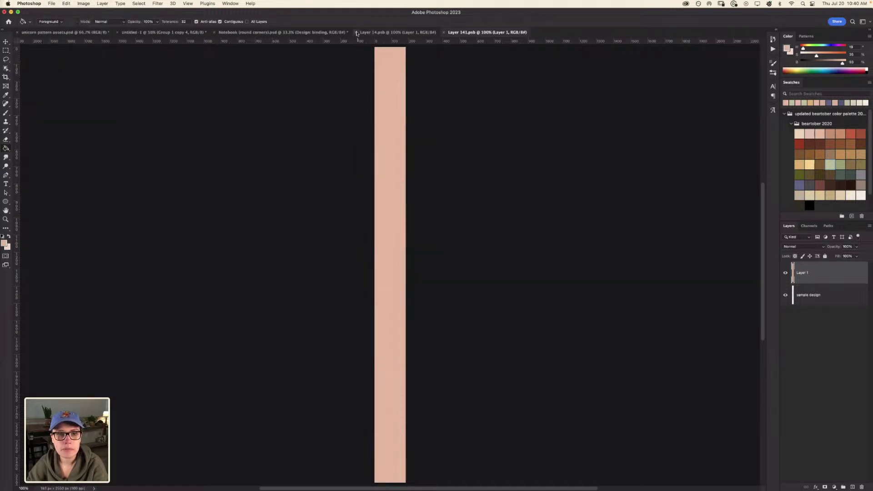
- Close the Layer 141 and Layer 14 smart object files and select Layer 1 beneath the notebook group
{"action": "key", "text": "super+w"}
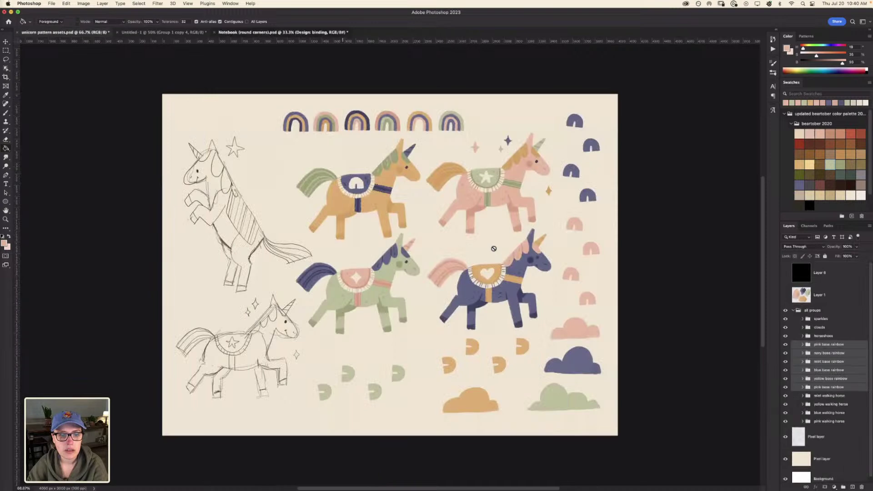
{"action": "key", "text": "super+w"}
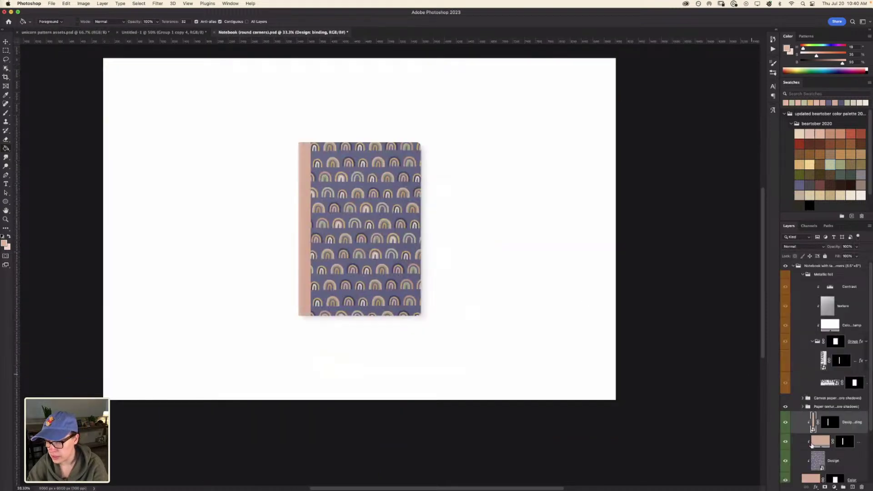
{"action": "scroll", "coordinate": [828, 454], "scroll_direction": "down", "scroll_amount": 3}
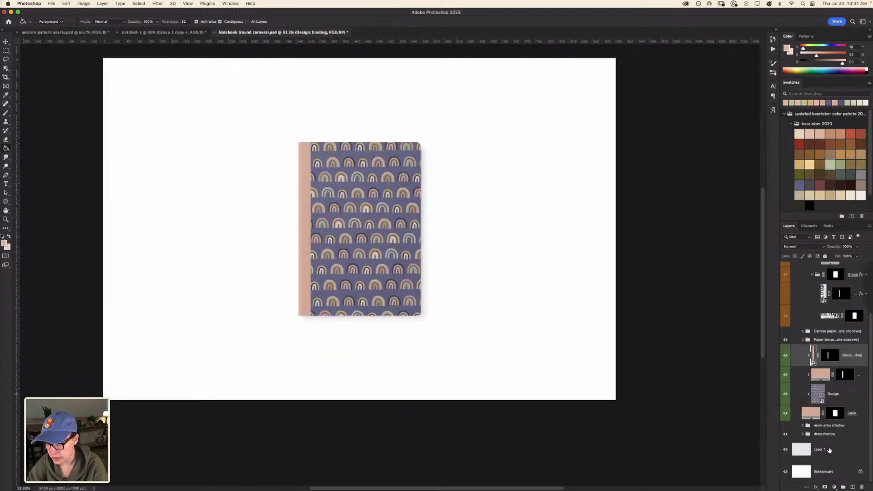
{"action": "left_click", "coordinate": [550, 246], "text": "super"}
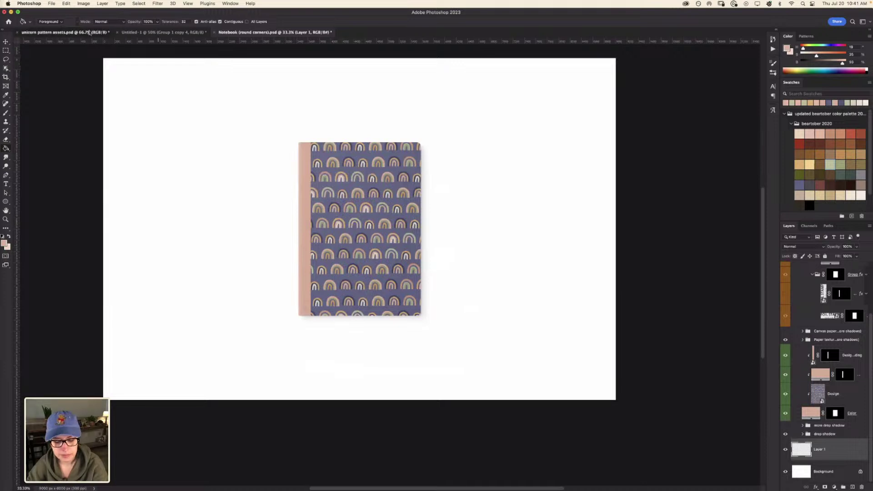
- Try filling Layer 1 behind the notebook with the mint green sampled from unicorn pattern assets.psd
{"action": "key", "text": "ctrl+Tab"}
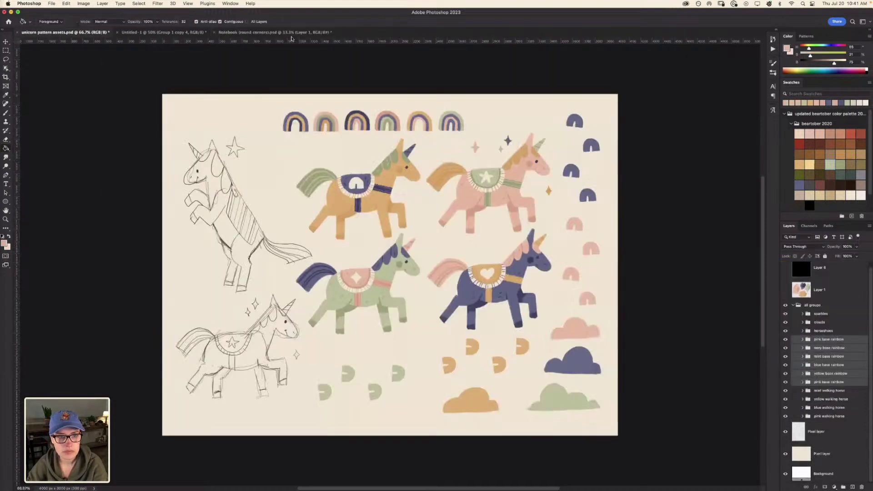
{"action": "key", "text": "ctrl+shift+Tab"}
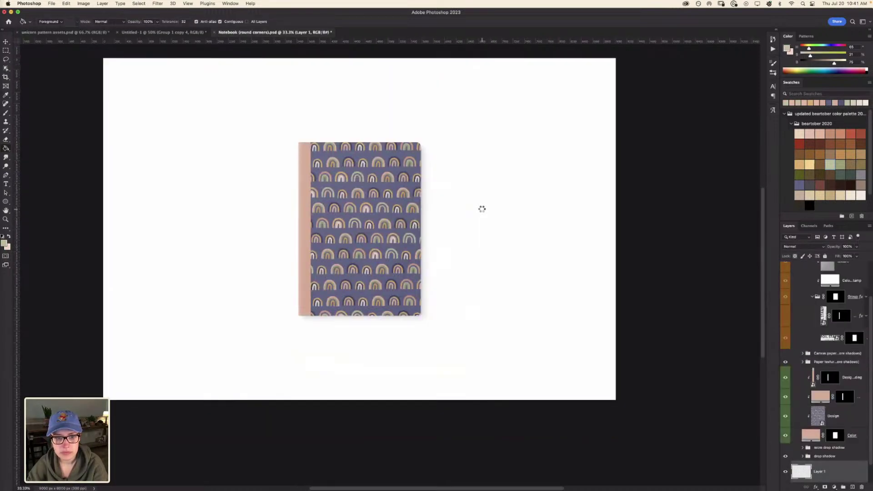
{"action": "left_click", "coordinate": [249, 110]}
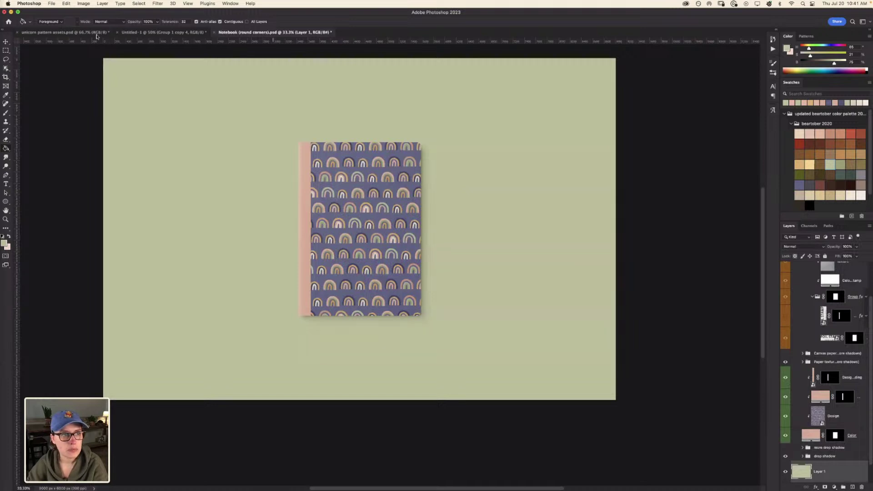
- Sample the cream background of unicorn pattern assets.psd and fill Layer 1 behind the notebook with it
{"action": "key", "text": "ctrl+Tab"}
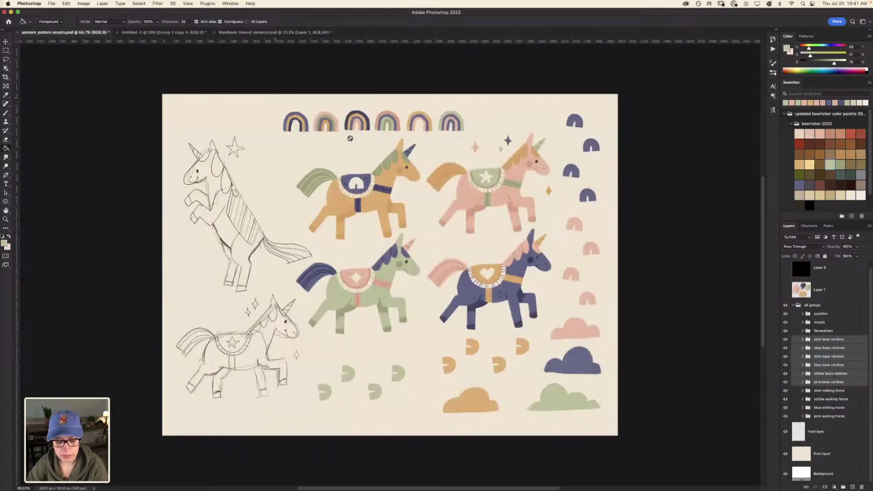
{"action": "left_click", "coordinate": [310, 156], "text": "alt"}
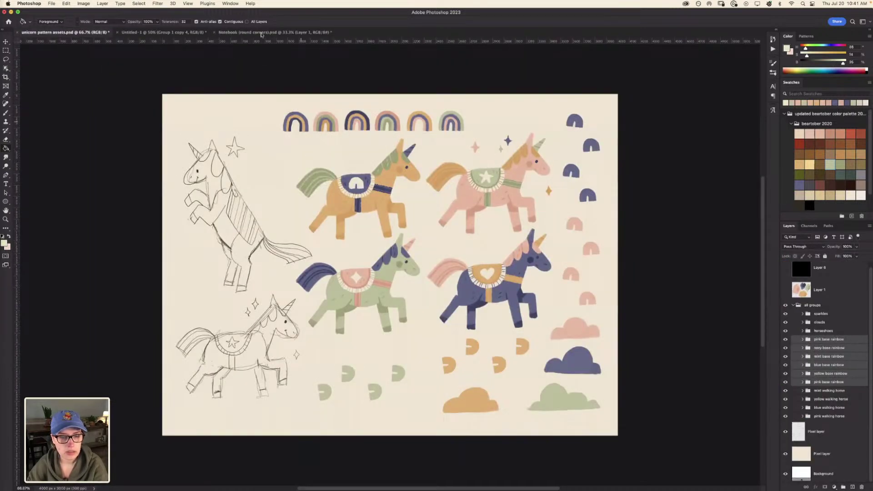
{"action": "left_click", "coordinate": [262, 33]}
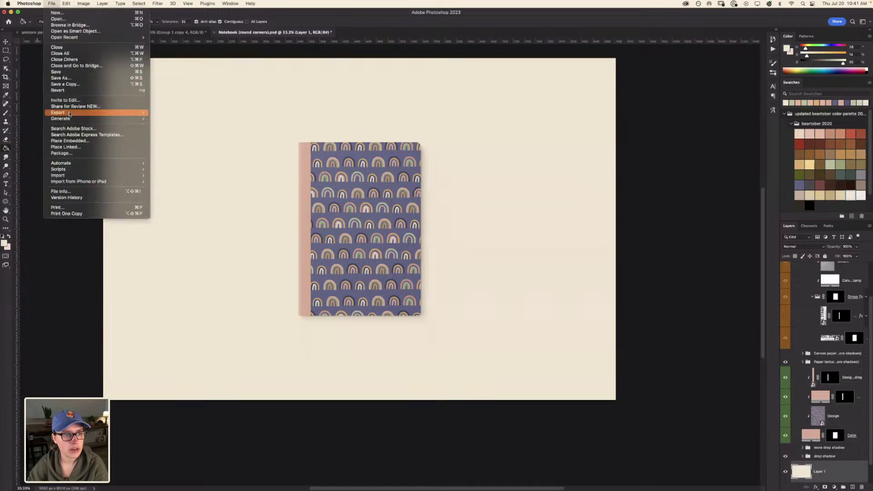
- Export the notebook mockup as a PNG named "rainbow rows notebook mockup" into the patterns folder
{"action": "mouse_move", "coordinate": [69, 113]}
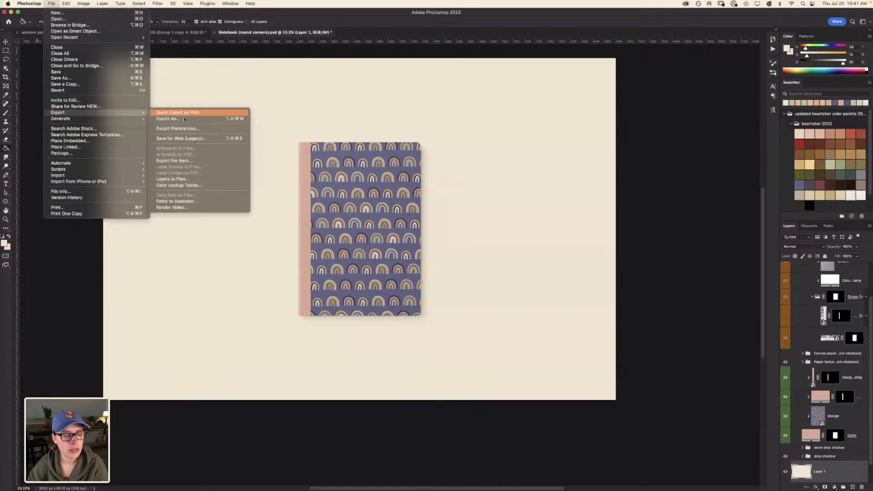
{"action": "left_click", "coordinate": [412, 228]}
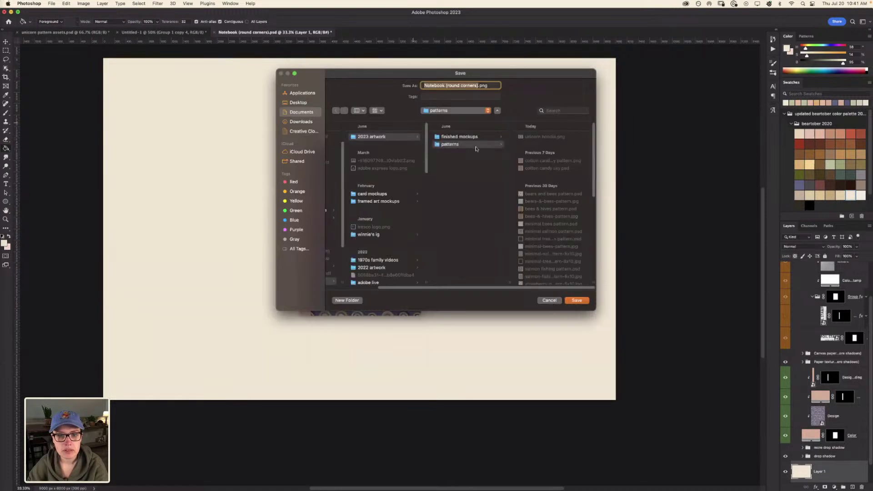
{"action": "type", "text": "rain"}
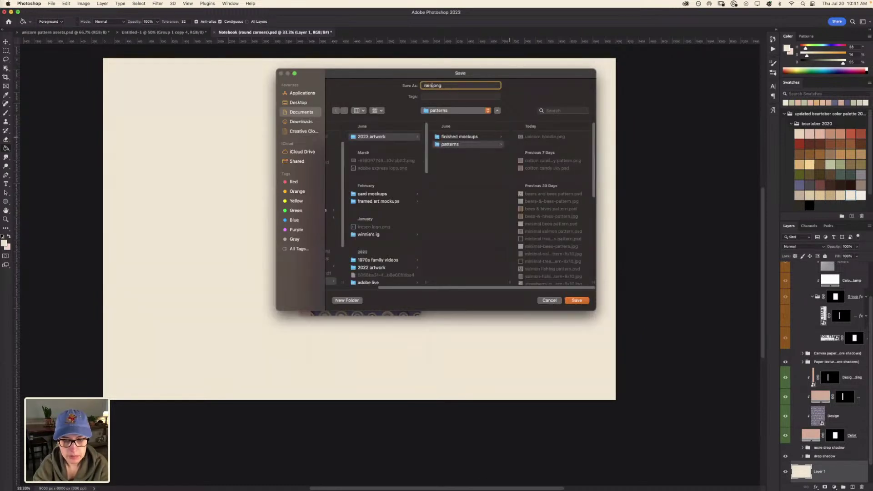
{"action": "type", "text": "bow rows"}
{"action": "type", "text": " mocku"}
{"action": "type", "text": "p=="}
{"action": "key", "text": "BackSpace"}
{"action": "key", "text": "BackSpace"}
{"action": "key", "text": "BackSpace"}
{"action": "key", "text": "BackSpace"}
{"action": "key", "text": "BackSpace"}
{"action": "key", "text": "BackSpace"}
{"action": "key", "text": "BackSpace"}
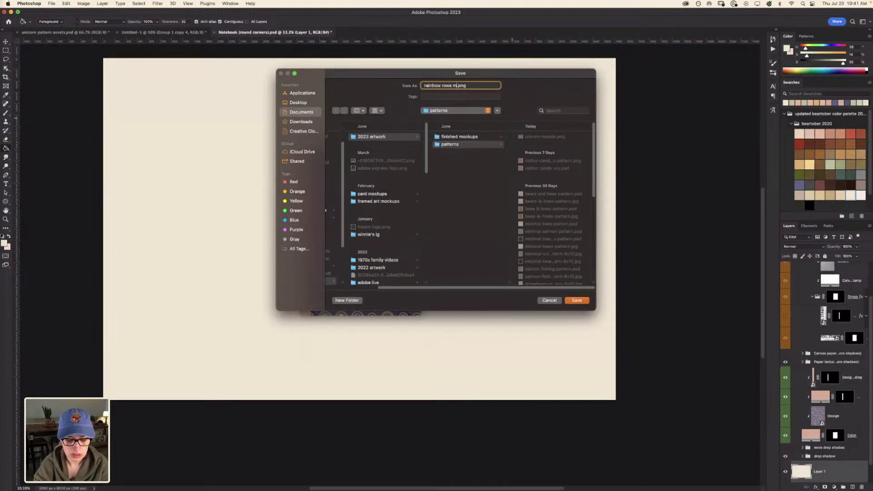
{"action": "key", "text": "BackSpace"}
{"action": "type", "text": "note"}
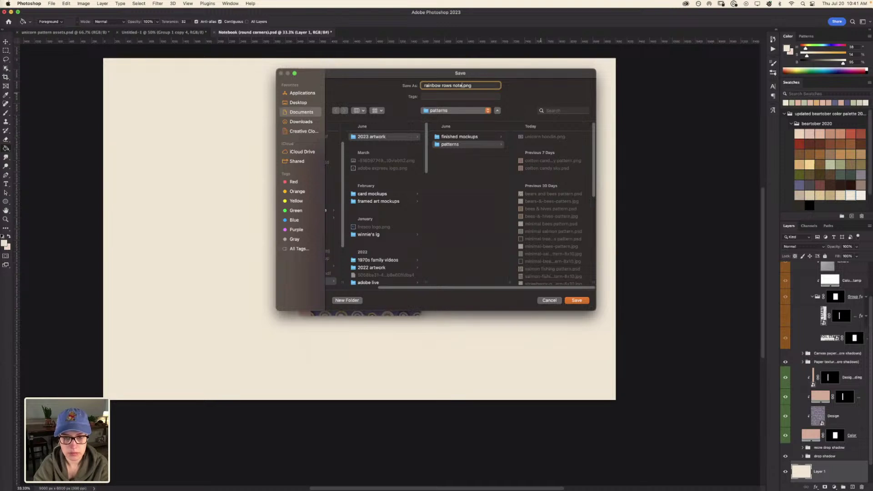
{"action": "type", "text": "book mockup"}
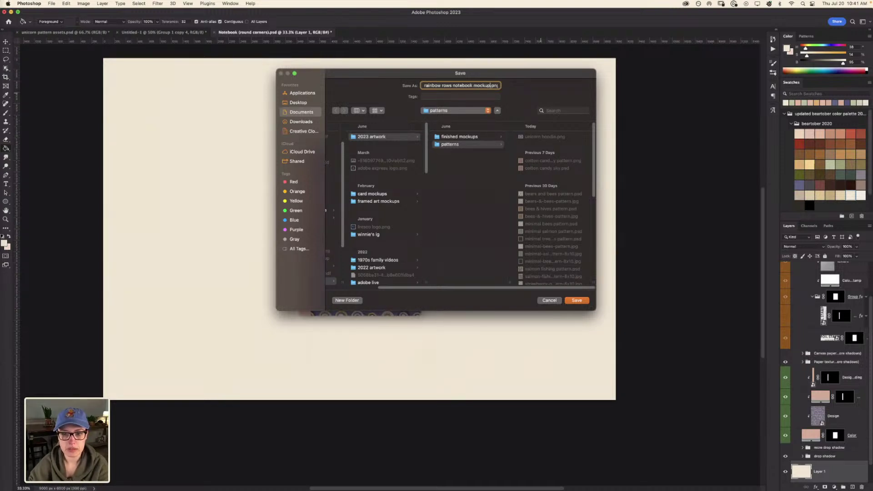
{"action": "left_click", "coordinate": [578, 301]}
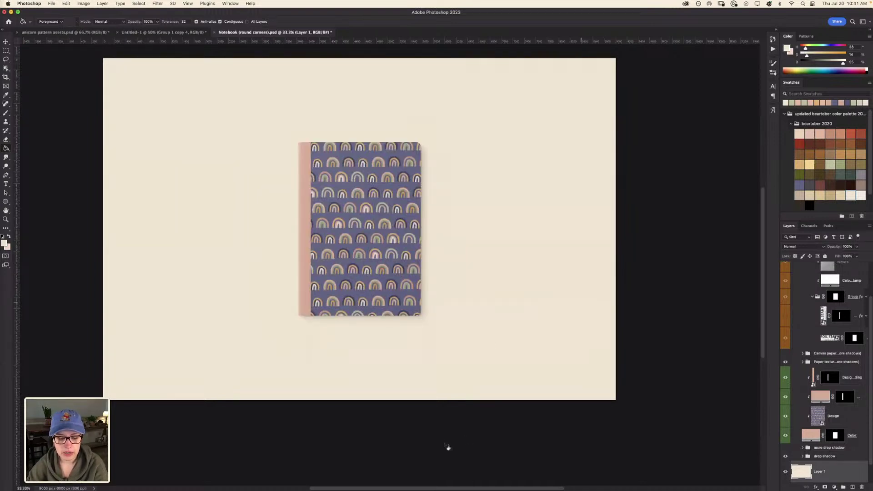
{"action": "left_click", "coordinate": [173, 33]}
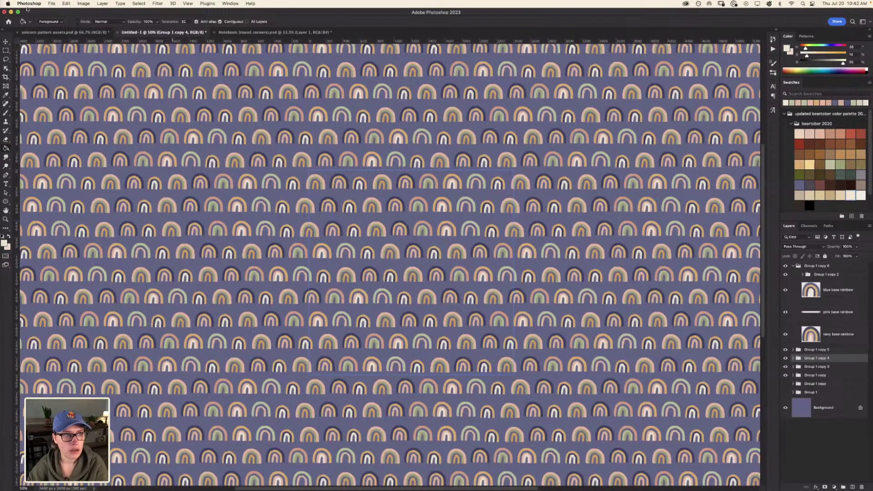
{"action": "left_click", "coordinate": [52, 4]}
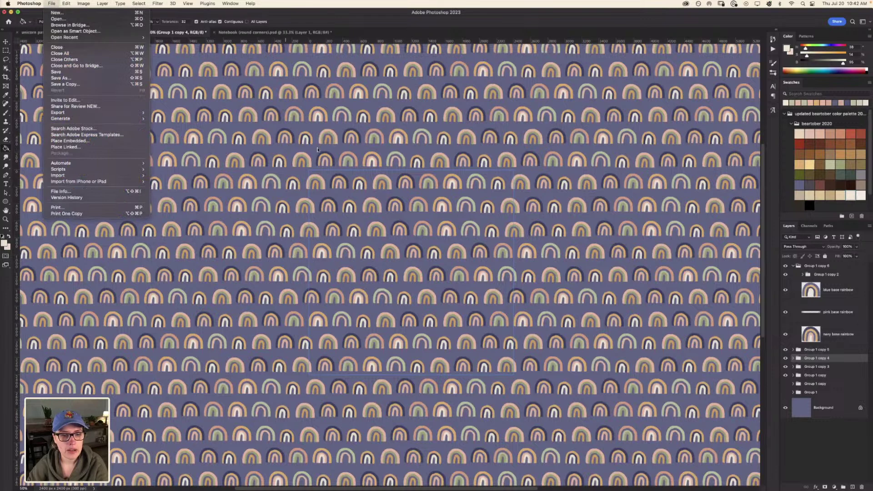
{"action": "key", "text": "super+n"}
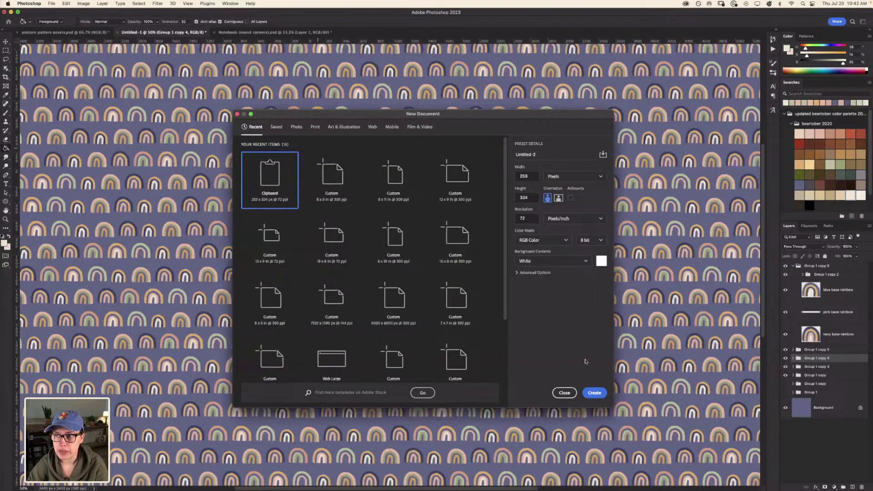
{"action": "key", "text": "Return"}
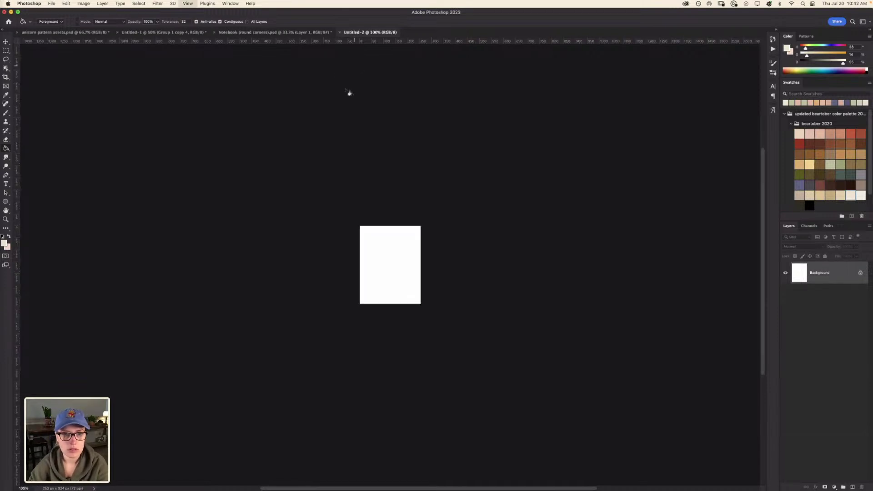
{"action": "key", "text": "super+equal"}
{"action": "key", "text": "super+equal"}
{"action": "key", "text": "super+equal"}
{"action": "left_click", "coordinate": [339, 32]}
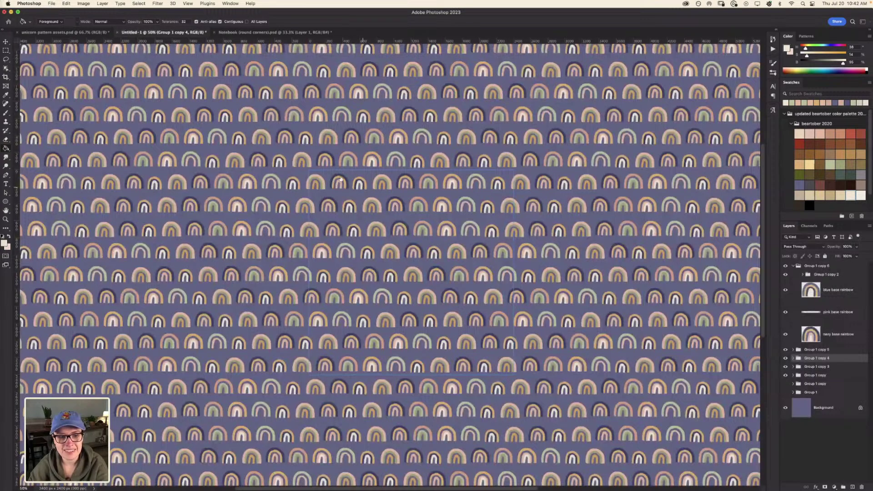
- Create a new 8 x 8 inch RGB document at 300 pixels/inch with white background contents
{"action": "key", "text": "super+n"}
{"action": "left_click", "coordinate": [394, 181]}
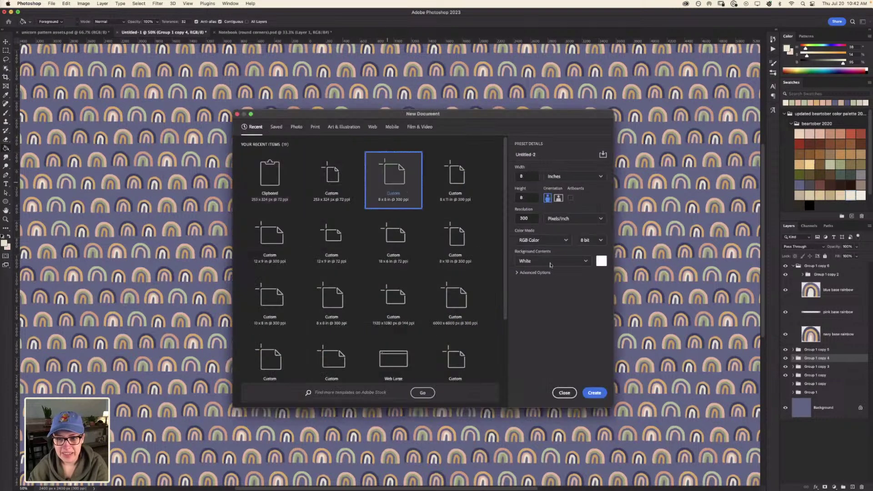
{"action": "left_click", "coordinate": [595, 392]}
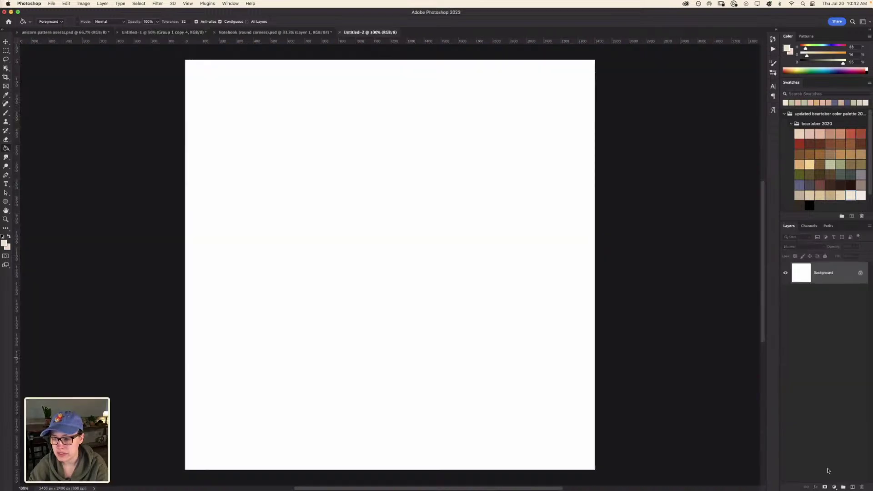
- Add a new layer, fill it with the cream foreground color, and apply the rainbow Pattern Overlay to it
{"action": "left_click", "coordinate": [851, 487]}
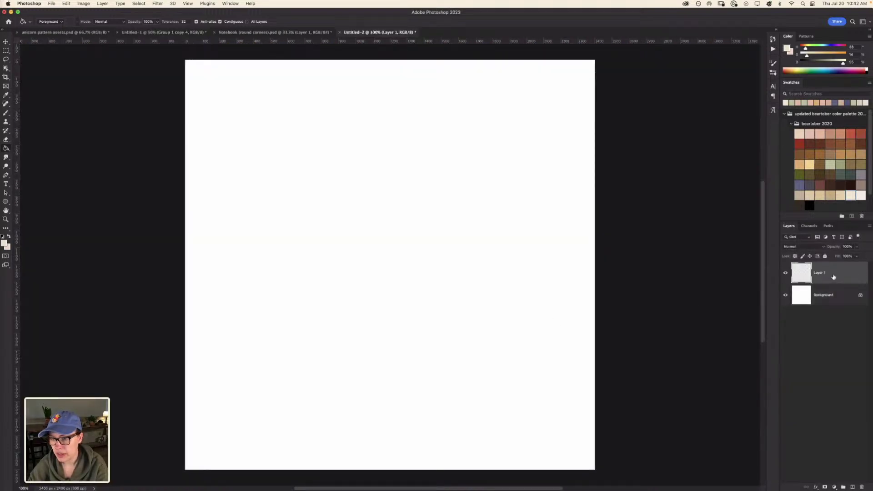
{"action": "key", "text": "alt+BackSpace"}
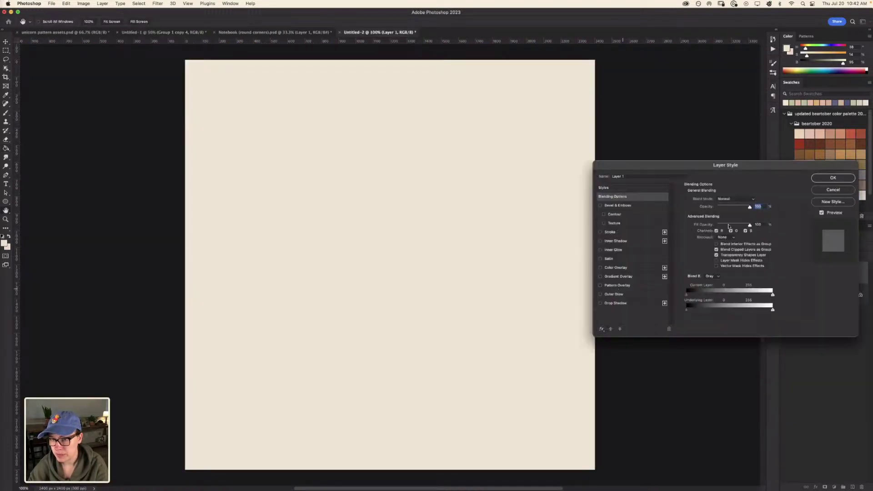
{"action": "left_click", "coordinate": [616, 285]}
{"action": "left_click", "coordinate": [821, 177]}
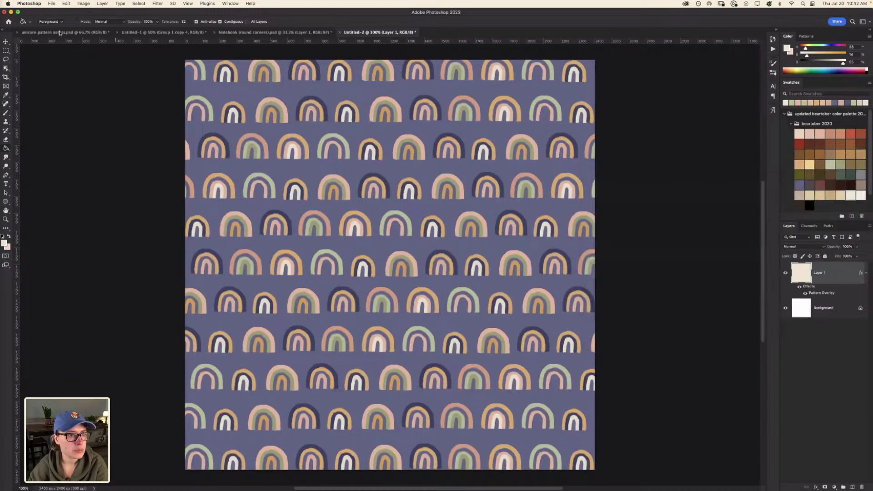
- Export the rainbow swatch as a PNG named "rainbow rows pattern" into the patterns folder
{"action": "left_click", "coordinate": [51, 3]}
{"action": "mouse_move", "coordinate": [132, 113]}
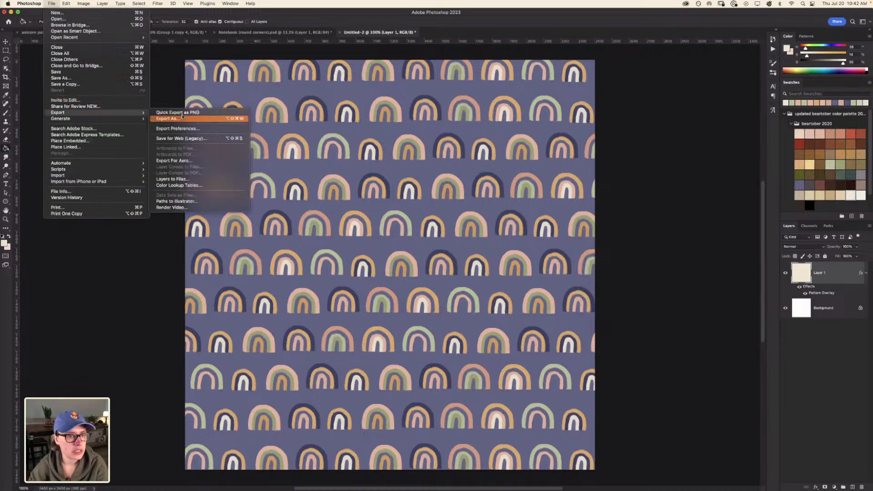
{"action": "left_click", "coordinate": [182, 113]}
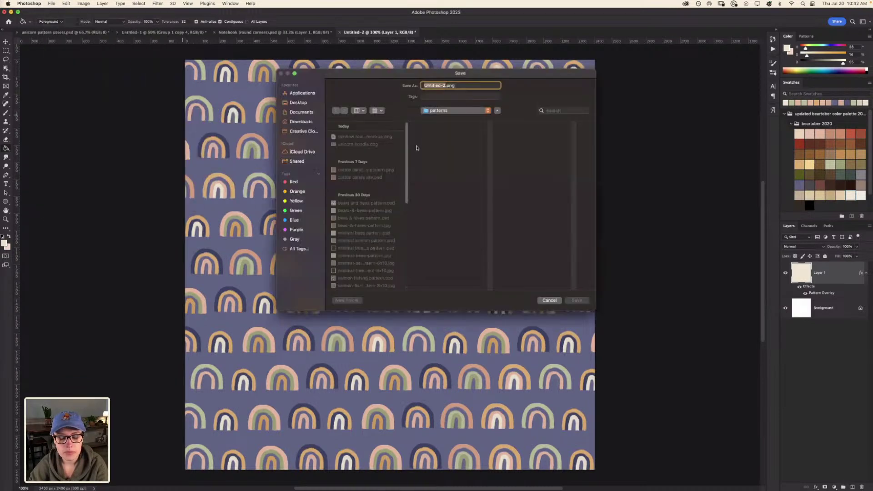
{"action": "type", "text": "rainbow rows pattern"}
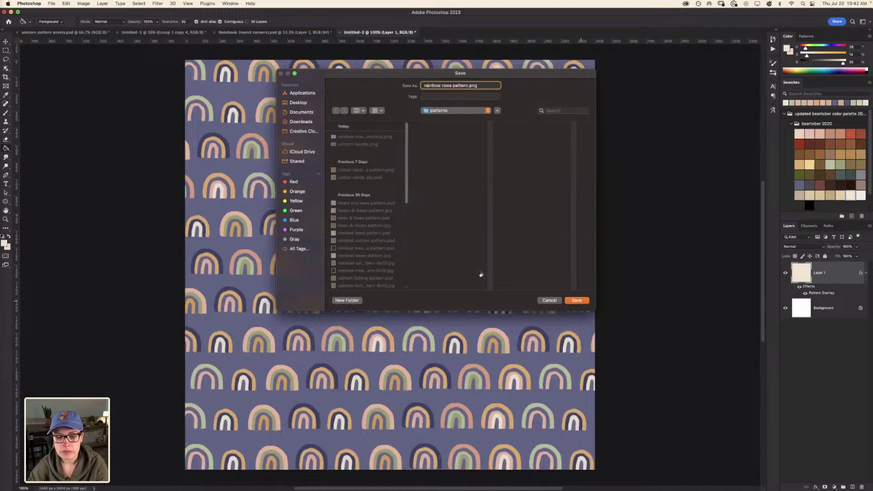
- Switch to the InDesign presentation and replace the Unicorns spread's upper-left cloud swatch with rainbow rows pattern.png from the 2023 artwork patterns folder
{"action": "left_click", "coordinate": [416, 480]}
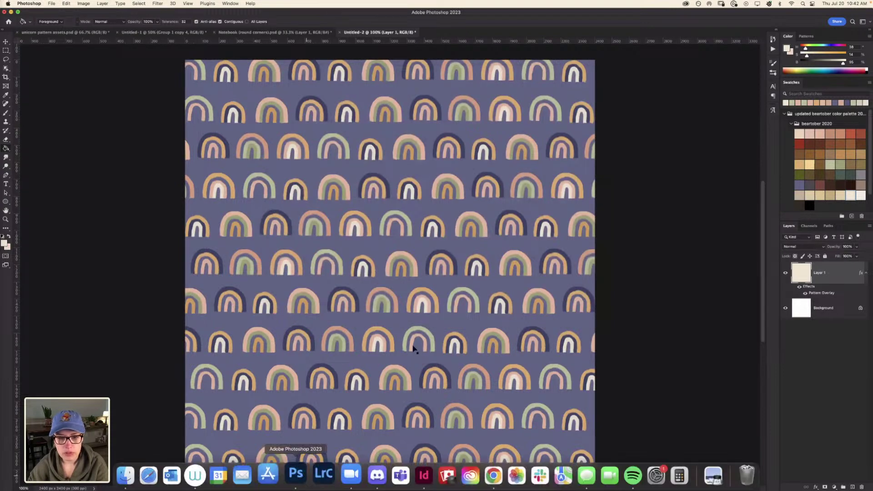
{"action": "left_click", "coordinate": [524, 359]}
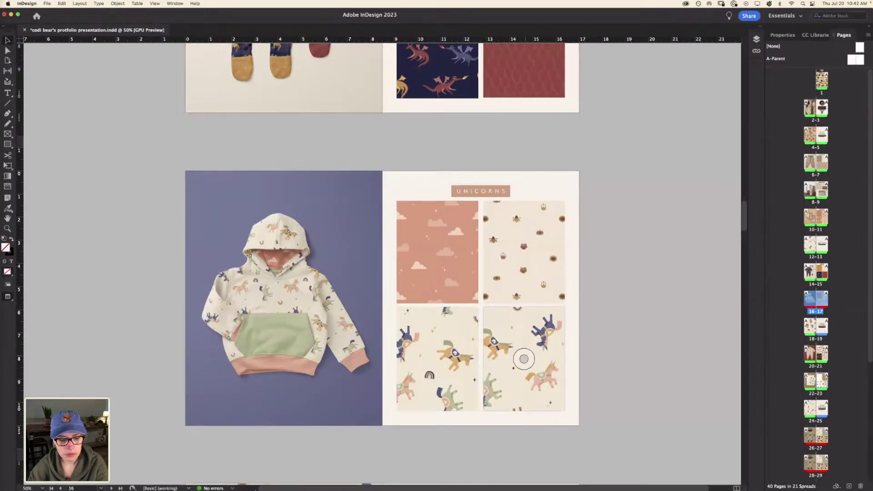
{"action": "left_click", "coordinate": [150, 473]}
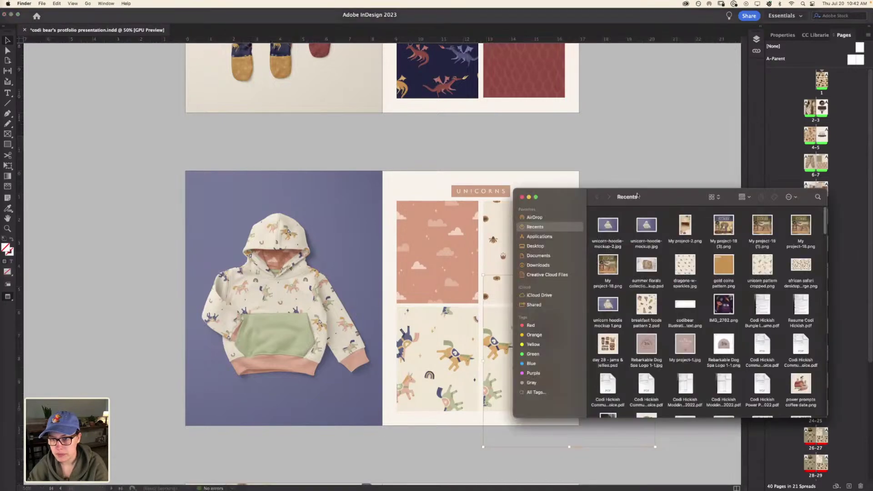
{"action": "left_click_drag", "start_coordinate": [659, 197], "coordinate": [712, 188]}
{"action": "left_click", "coordinate": [634, 240]}
{"action": "double_click", "coordinate": [708, 210]}
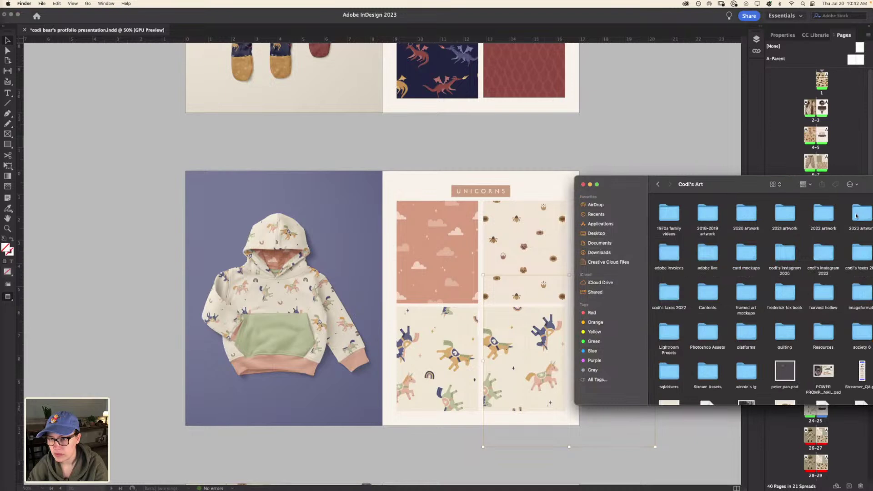
{"action": "double_click", "coordinate": [856, 215]}
{"action": "double_click", "coordinate": [705, 216]}
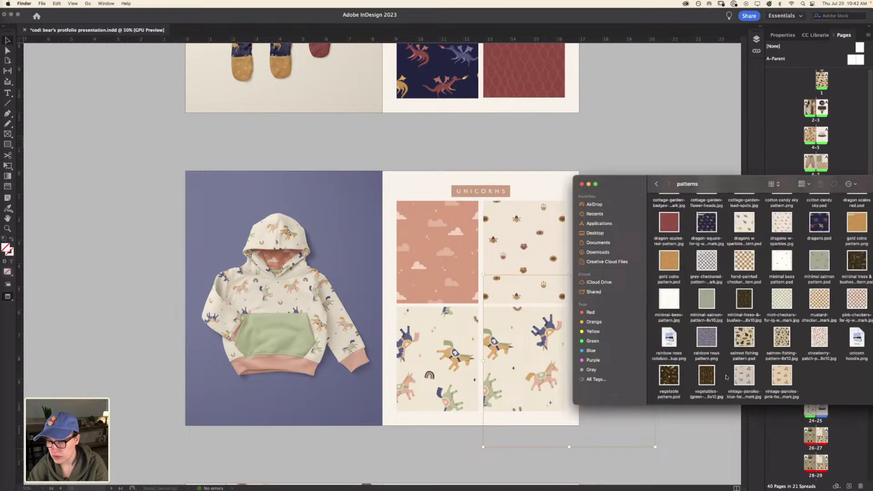
{"action": "left_click_drag", "start_coordinate": [706, 339], "coordinate": [436, 249]}
{"action": "key", "text": "super+Tab"}
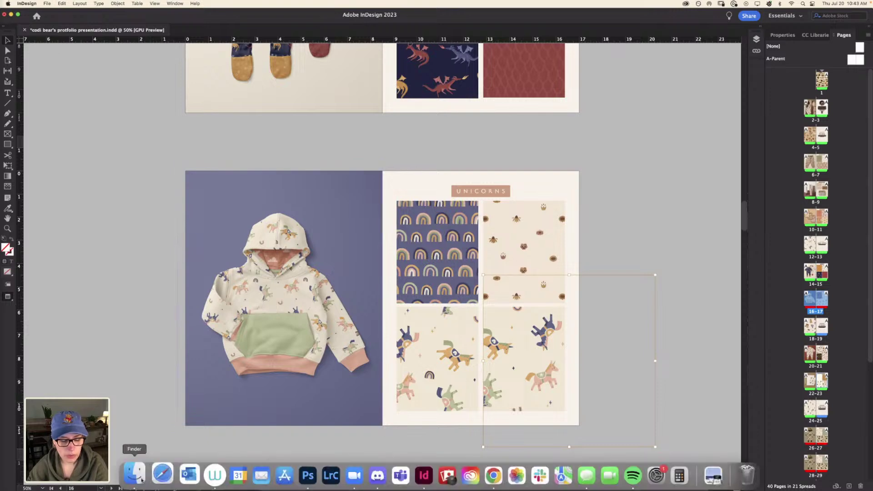
- Replace the Unicorns spread's lower-right unicorn swatch with the rainbow rows notebook mockup PNG from the patterns folder
{"action": "left_click", "coordinate": [140, 479]}
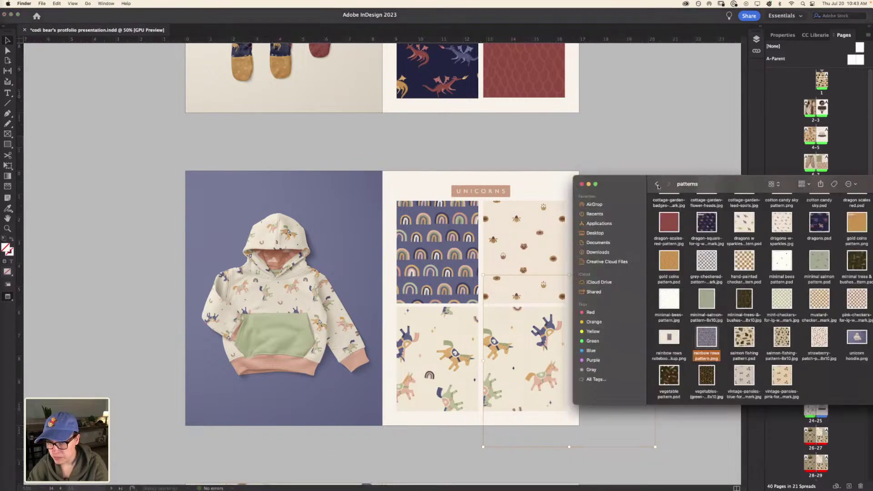
{"action": "left_click", "coordinate": [656, 184]}
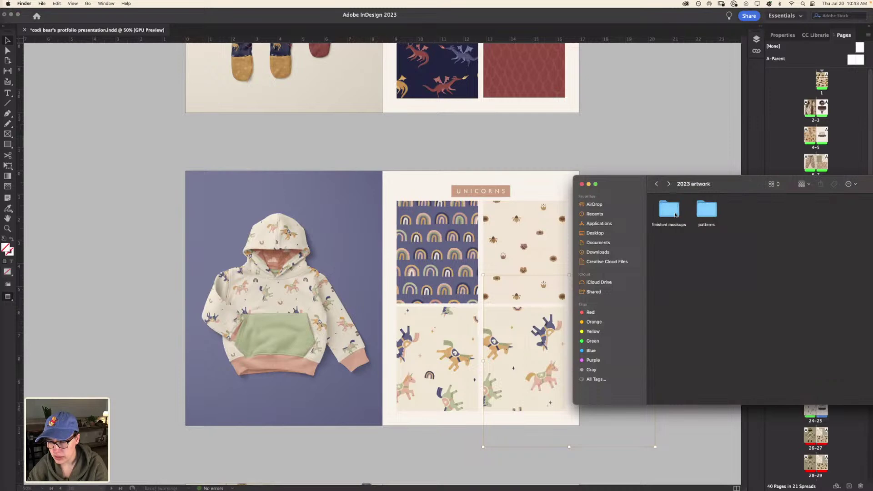
{"action": "double_click", "coordinate": [675, 215]}
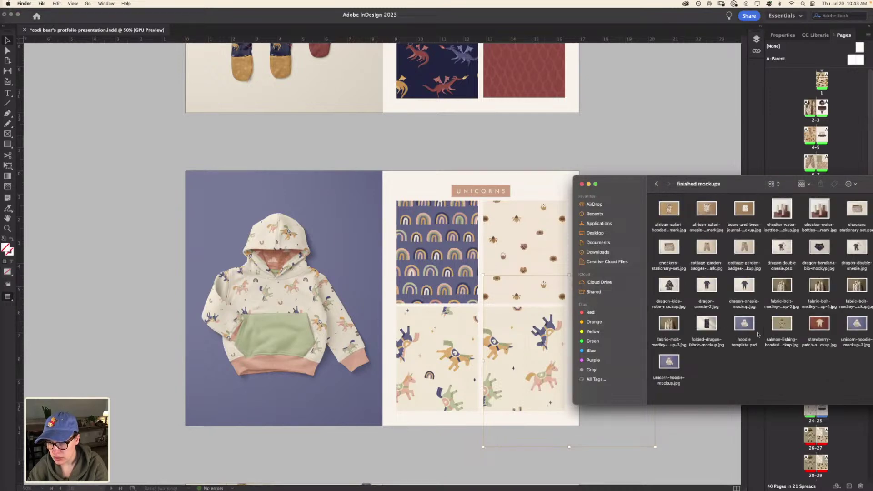
{"action": "left_click_drag", "start_coordinate": [731, 188], "coordinate": [734, 187]}
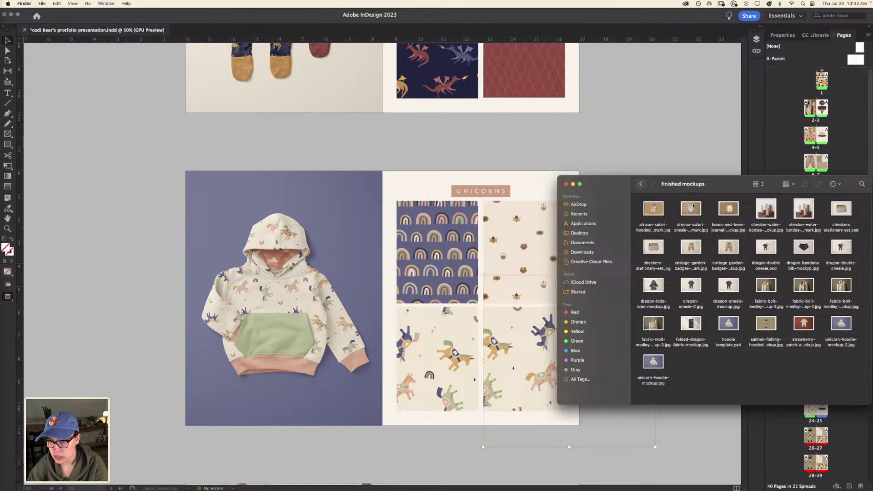
{"action": "key", "text": "super+bracketleft"}
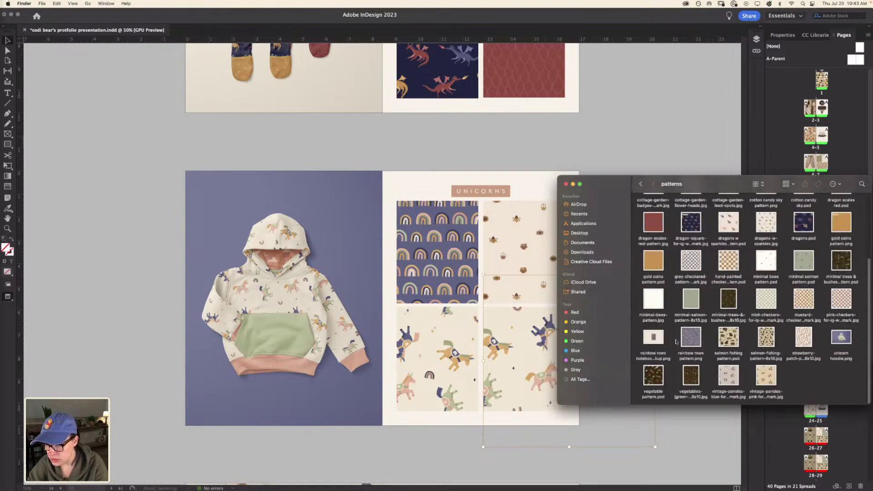
{"action": "left_click_drag", "start_coordinate": [648, 339], "coordinate": [535, 350]}
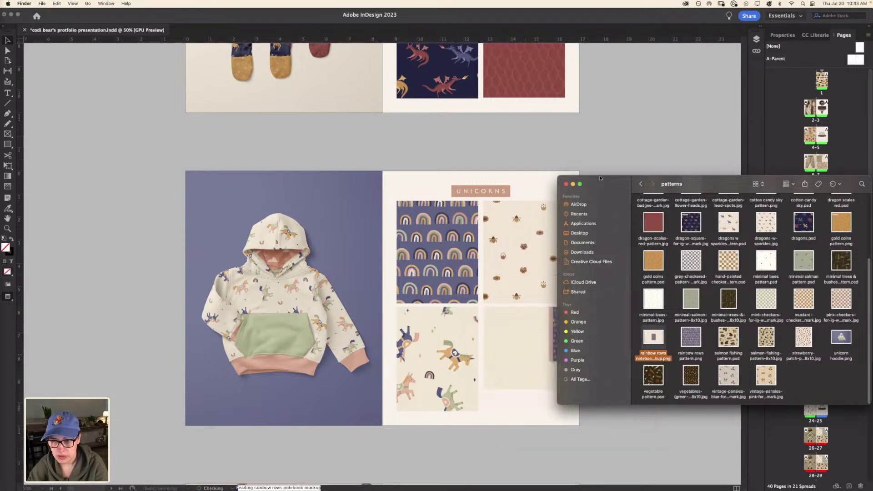
- Scale the notebook mockup image inside its frame and center the notebook in it
{"action": "left_click", "coordinate": [544, 355]}
{"action": "mouse_move", "coordinate": [524, 360]}
{"action": "left_mouse_down"}
{"action": "mouse_move", "coordinate": [462, 400]}
{"action": "mouse_move", "coordinate": [516, 381]}
{"action": "mouse_move", "coordinate": [535, 350]}
{"action": "left_mouse_up"}
{"action": "left_click_drag", "start_coordinate": [600, 305], "coordinate": [636, 274]}
{"action": "left_click_drag", "start_coordinate": [521, 357], "coordinate": [514, 366]}
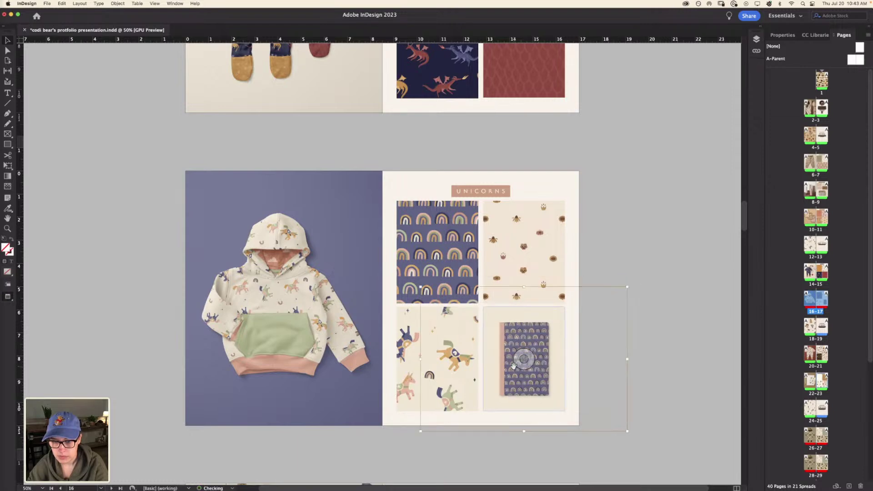
{"action": "left_click", "coordinate": [669, 316]}
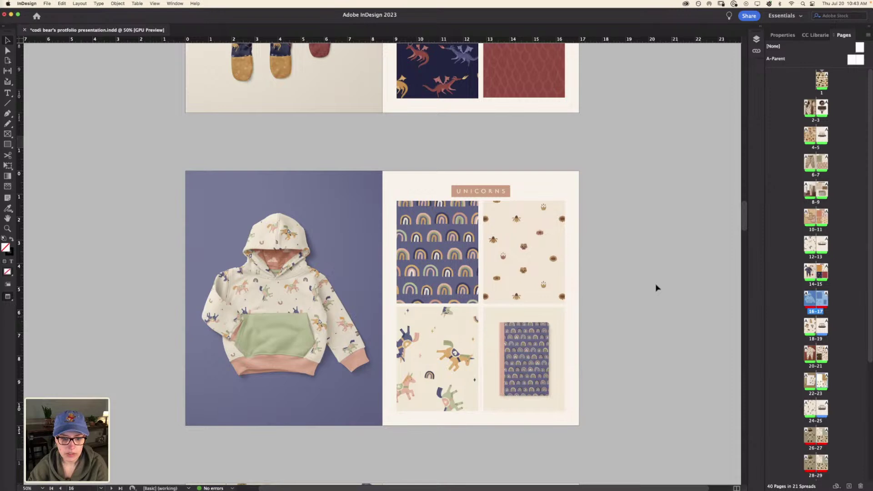
- Replace the bee swatch at the spread's upper right with cotton candy sky pattern.png and adjust the pattern's position in its frame
{"action": "left_click", "coordinate": [524, 251]}
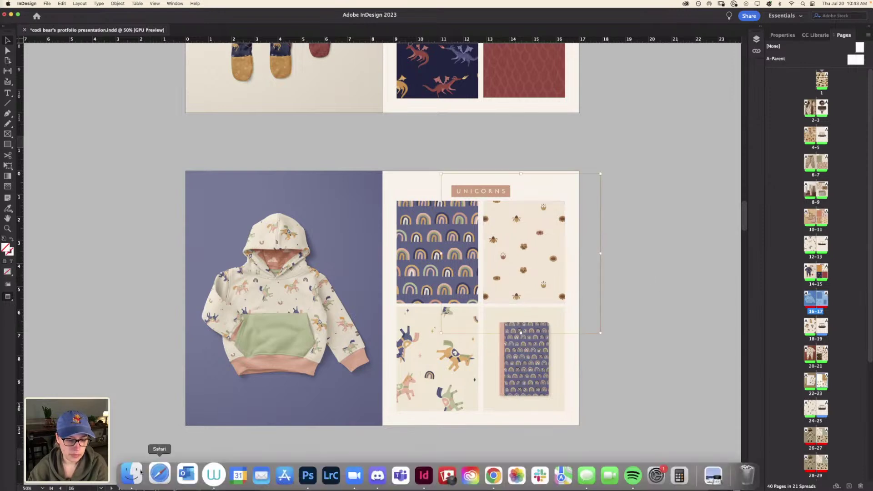
{"action": "left_click", "coordinate": [150, 473]}
{"action": "left_click_drag", "start_coordinate": [775, 179], "coordinate": [679, 160]}
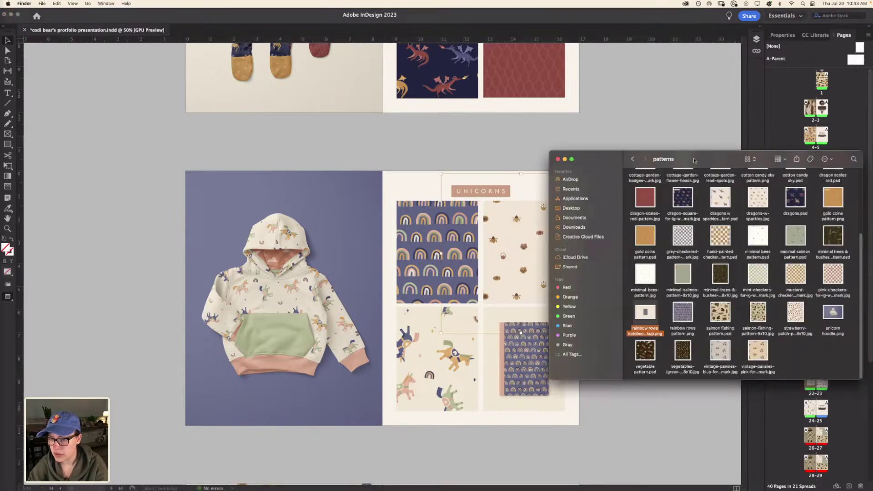
{"action": "scroll", "coordinate": [750, 227], "scroll_direction": "up", "scroll_amount": 3}
{"action": "left_click_drag", "start_coordinate": [758, 218], "coordinate": [522, 258]}
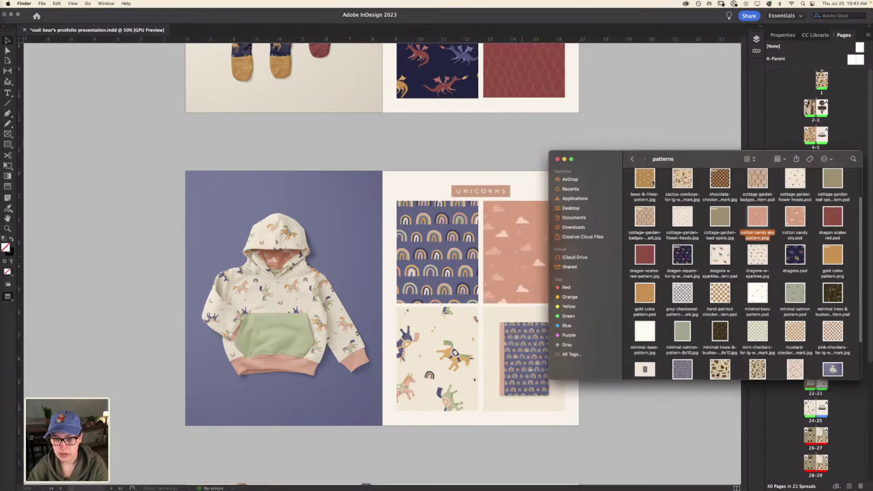
{"action": "left_click_drag", "start_coordinate": [597, 156], "coordinate": [648, 185]}
{"action": "left_click", "coordinate": [610, 187]}
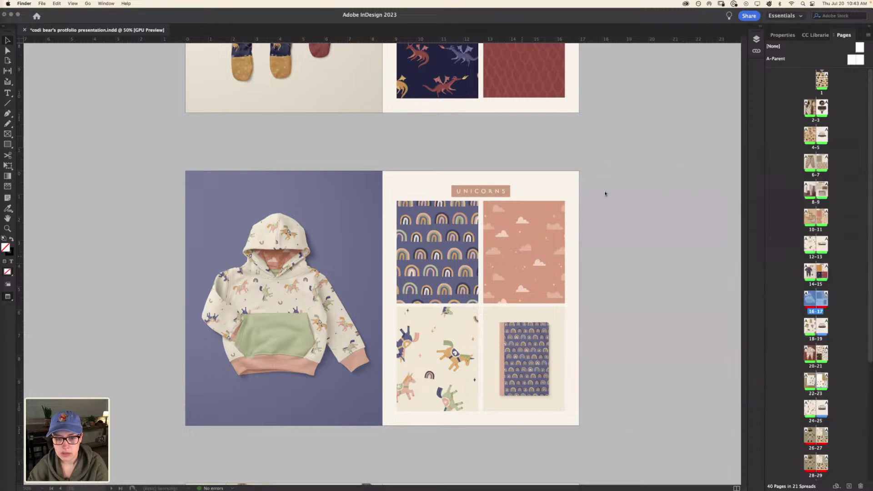
{"action": "left_click", "coordinate": [511, 252]}
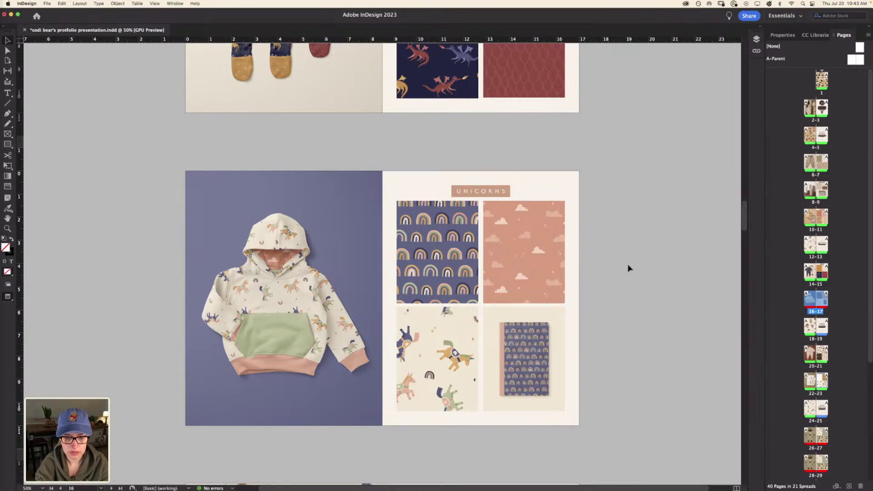
- Enlarge the notebook mockup slightly within its frame, center it again, and save the presentation
{"action": "key", "text": "super+equal"}
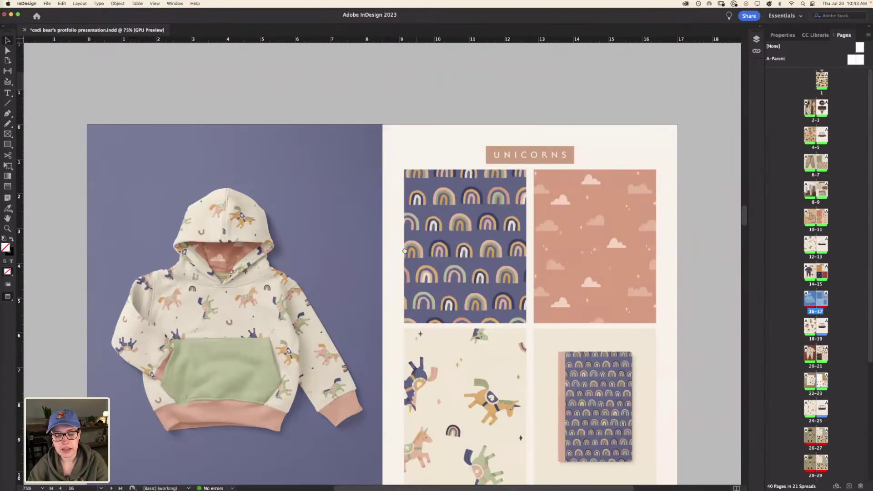
{"action": "scroll", "coordinate": [606, 287], "scroll_direction": "down", "scroll_amount": 3}
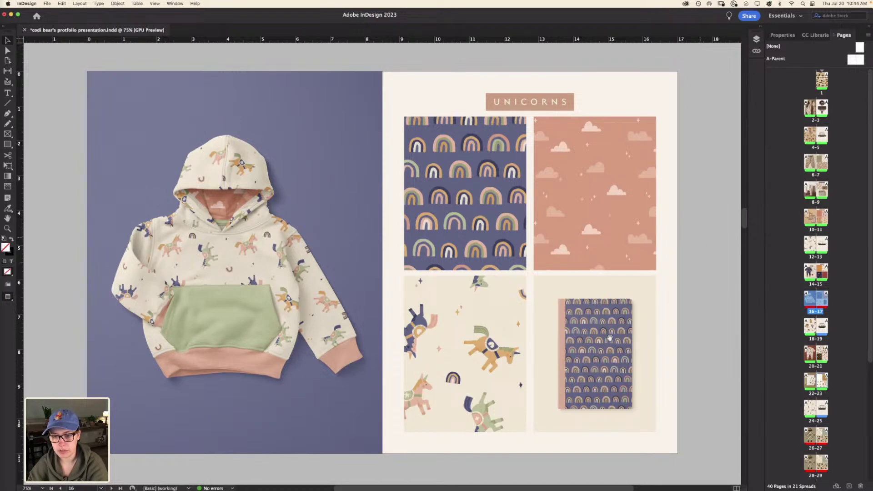
{"action": "left_click", "coordinate": [595, 353]}
{"action": "left_click_drag", "start_coordinate": [438, 244], "coordinate": [397, 227]}
{"action": "mouse_move", "coordinate": [600, 345]}
{"action": "left_mouse_down"}
{"action": "mouse_move", "coordinate": [605, 360]}
{"action": "mouse_move", "coordinate": [596, 353]}
{"action": "left_mouse_up"}
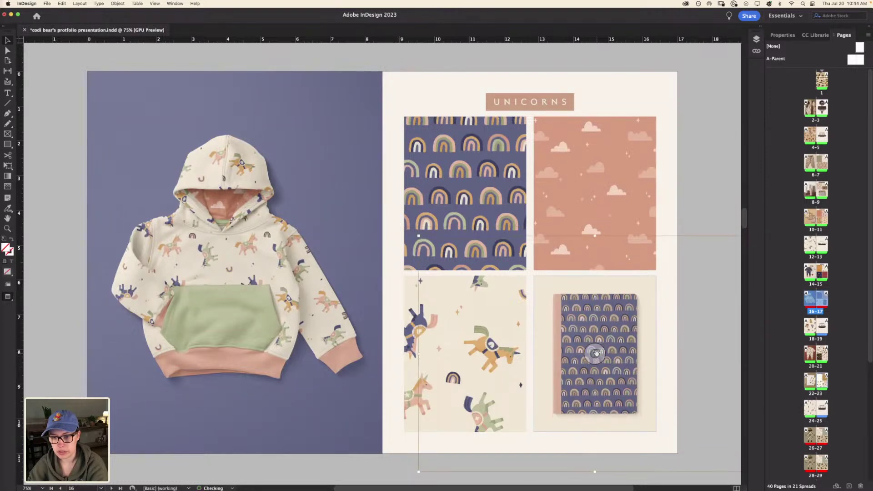
{"action": "left_click", "coordinate": [695, 200]}
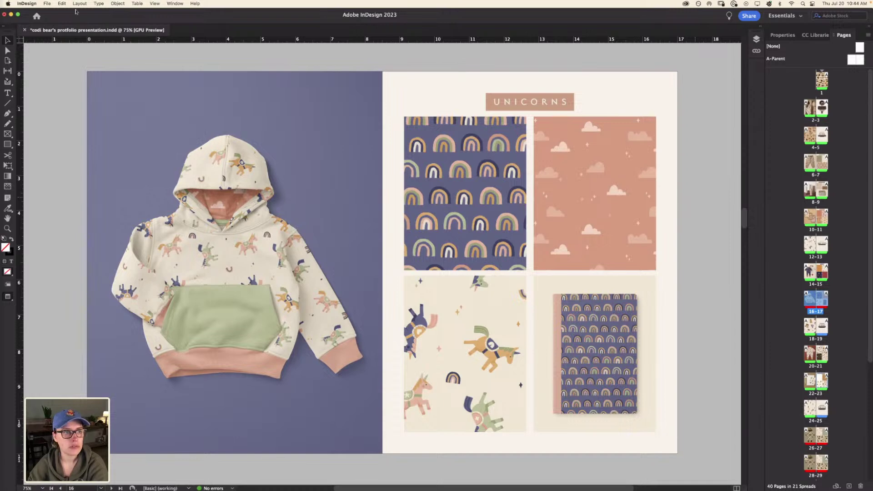
{"action": "left_click", "coordinate": [47, 4]}
{"action": "left_click", "coordinate": [68, 53]}
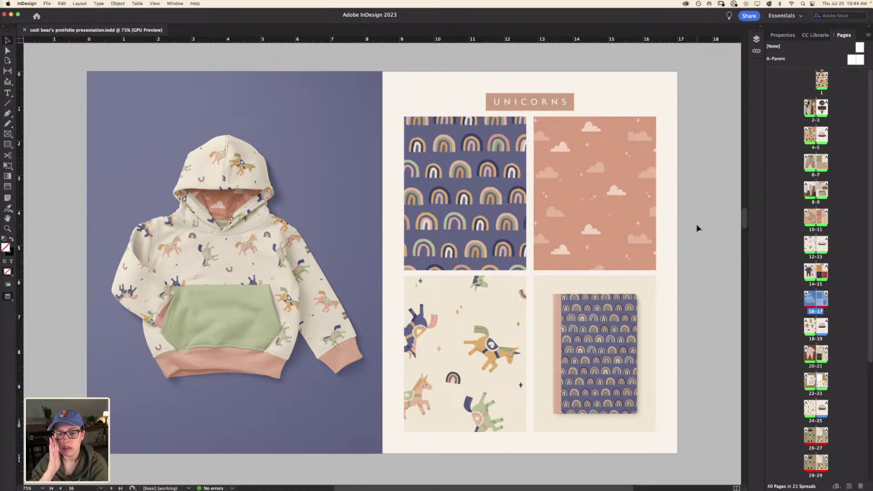
- Change the color label of spread 16-17 to green
{"action": "right_click", "coordinate": [813, 306]}
{"action": "mouse_move", "coordinate": [773, 422]}
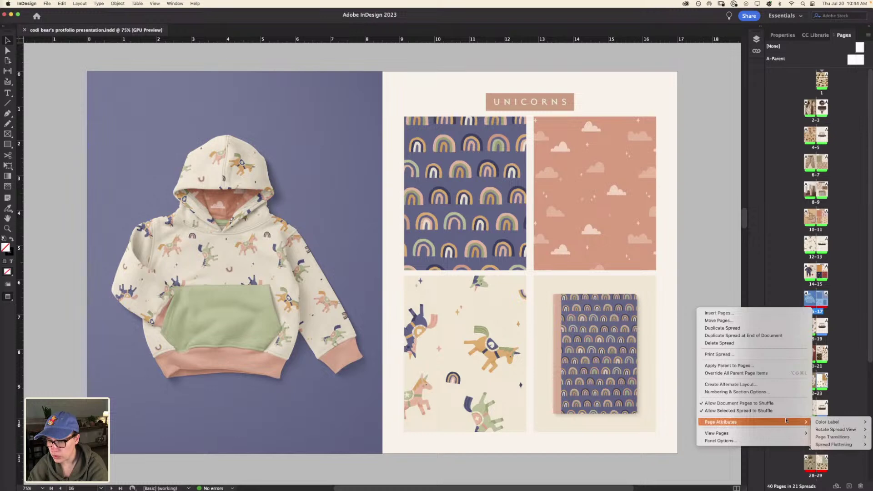
{"action": "mouse_move", "coordinate": [827, 421]}
{"action": "left_click", "coordinate": [794, 436]}
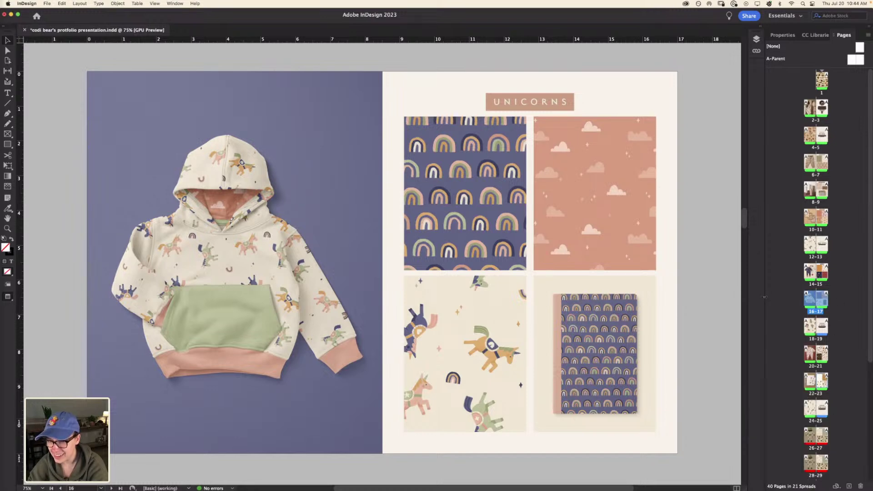
{"action": "left_click", "coordinate": [777, 281]}
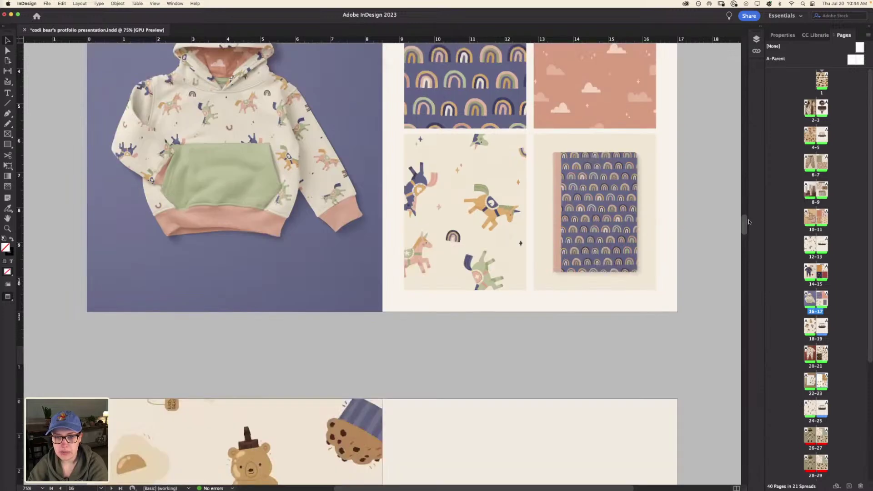
- Recolor the UNICORNS title label's fill with the terracotta sampled from the cloud swatch on spread 16-17
{"action": "scroll", "coordinate": [746, 220], "scroll_direction": "up", "scroll_amount": 5}
{"action": "left_click", "coordinate": [543, 136]}
{"action": "left_click", "coordinate": [545, 137]}
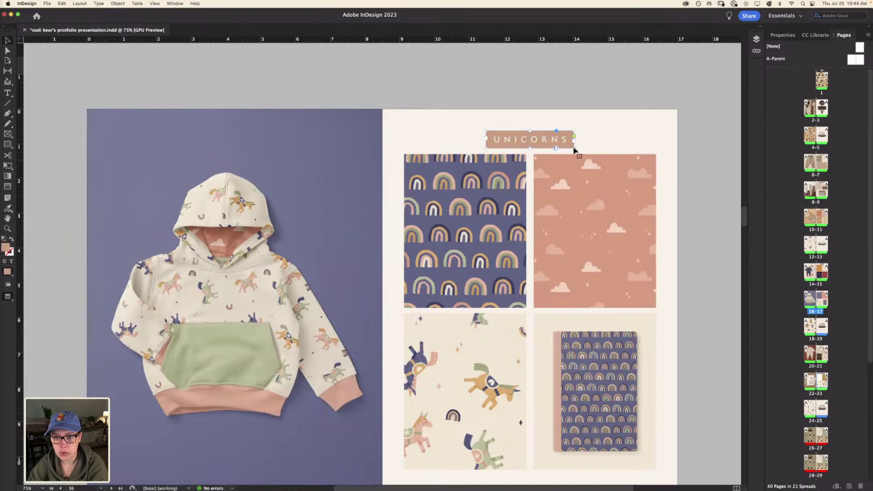
{"action": "left_click", "coordinate": [782, 35]}
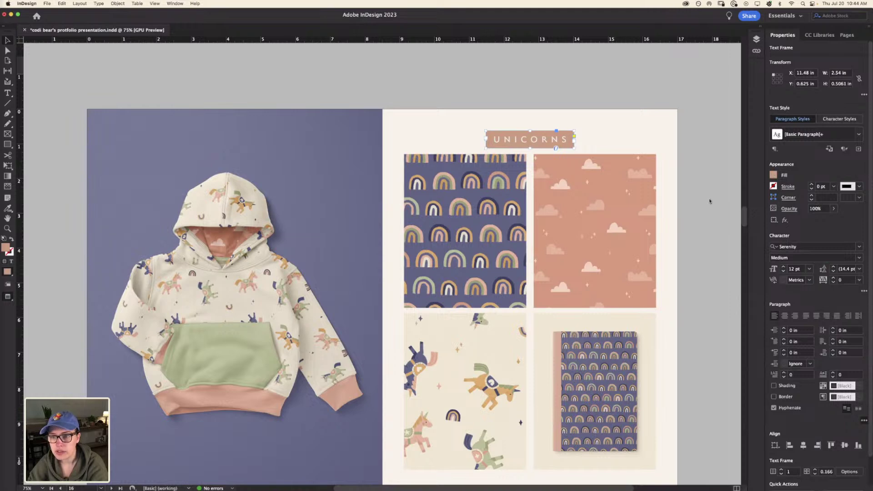
{"action": "left_click", "coordinate": [773, 175]}
{"action": "double_click", "coordinate": [681, 190]}
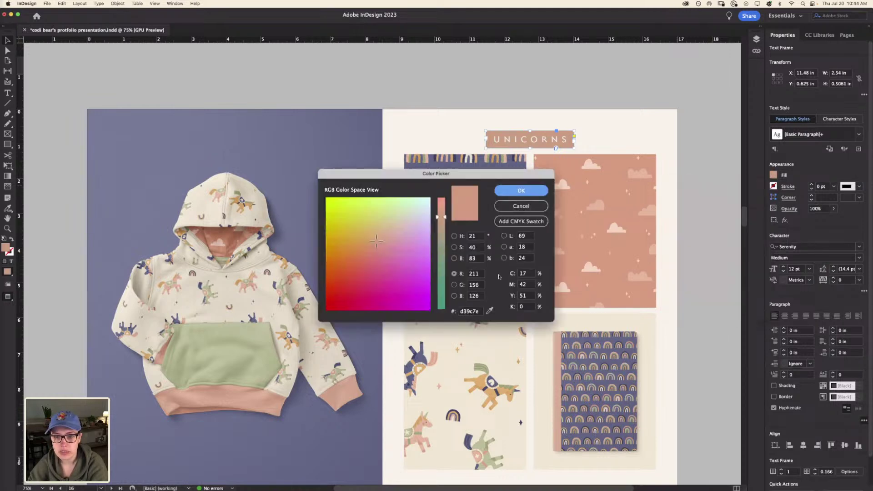
{"action": "left_click", "coordinate": [489, 310]}
{"action": "left_click", "coordinate": [573, 253]}
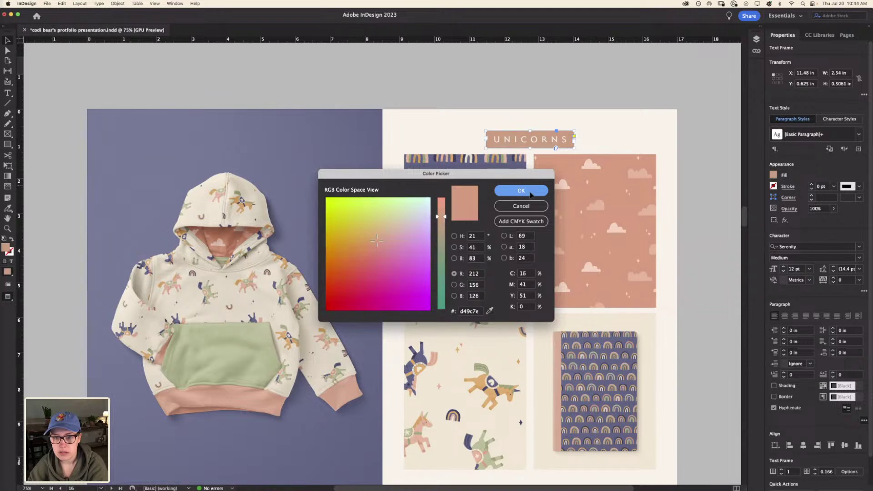
{"action": "left_click", "coordinate": [680, 190]}
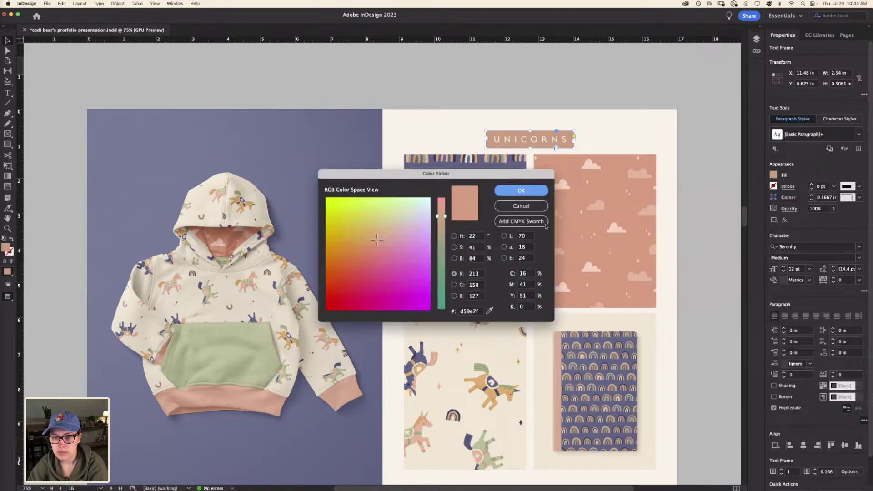
{"action": "left_click", "coordinate": [574, 248]}
{"action": "left_click_drag", "start_coordinate": [506, 177], "coordinate": [369, 190]}
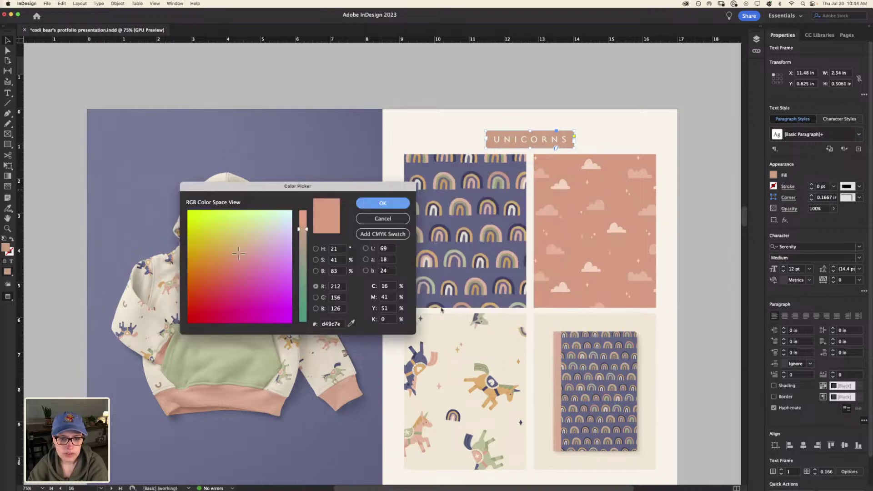
- Try a muted mauve sampled from the rainbow swatch as the UNICORNS label's fill
{"action": "left_click", "coordinate": [449, 263]}
{"action": "left_click", "coordinate": [427, 209]}
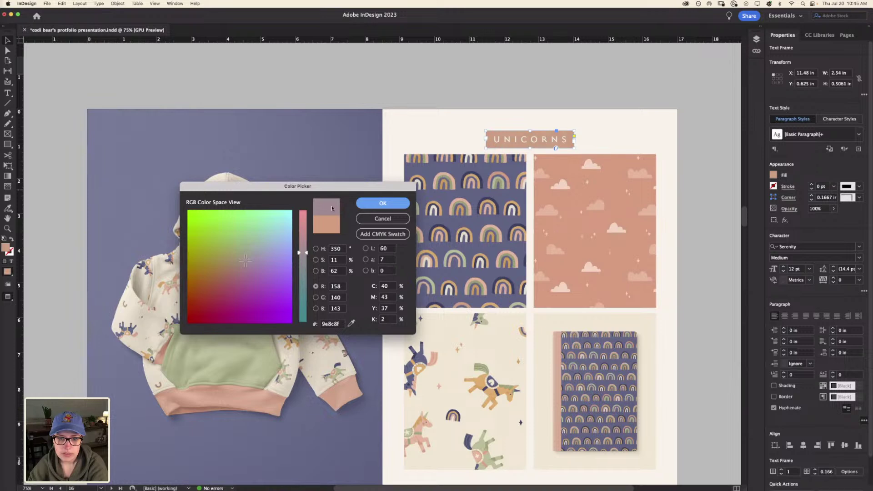
{"action": "left_click", "coordinate": [391, 205]}
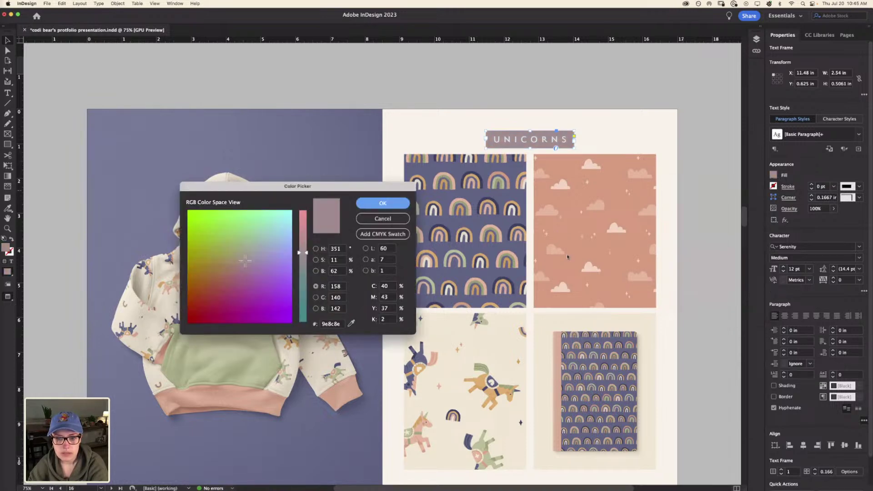
- Set the UNICORNS label's fill to terracotta d49c7e sampled from the cloud swatch and save the presentation
{"action": "left_click", "coordinate": [582, 249]}
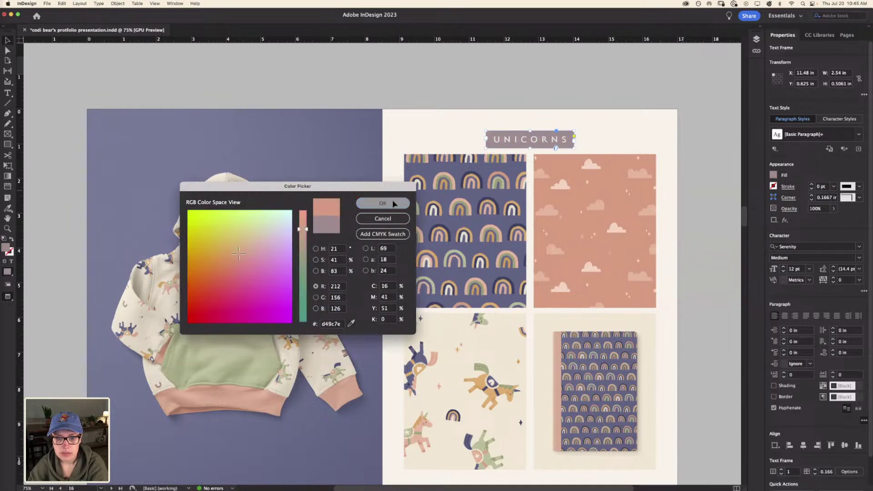
{"action": "key", "text": "Return"}
{"action": "left_click", "coordinate": [711, 152]}
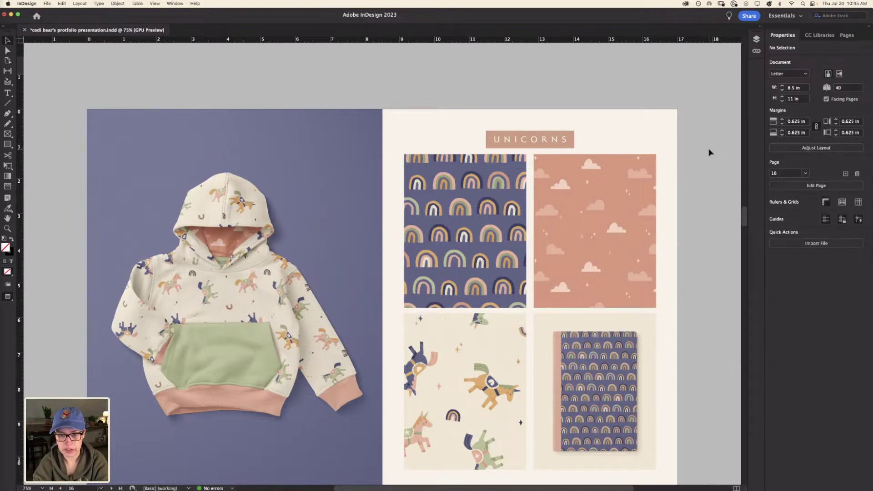
{"action": "key", "text": "super+minus"}
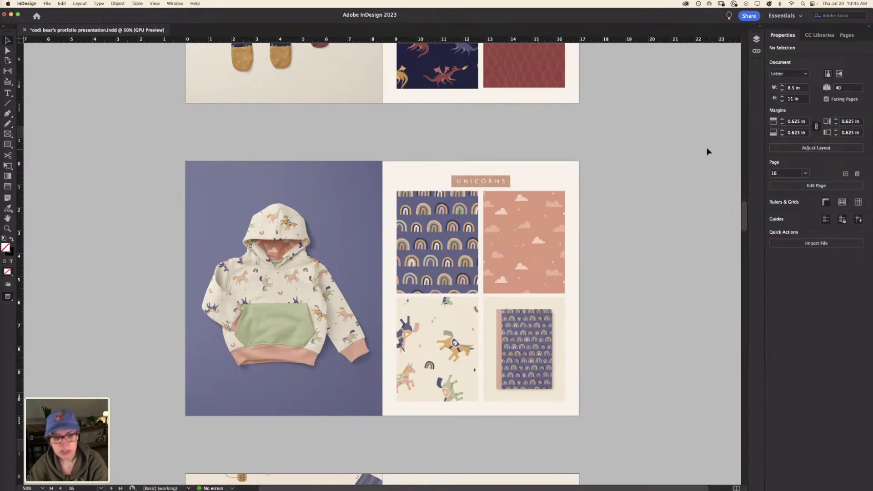
{"action": "left_click", "coordinate": [46, 4]}
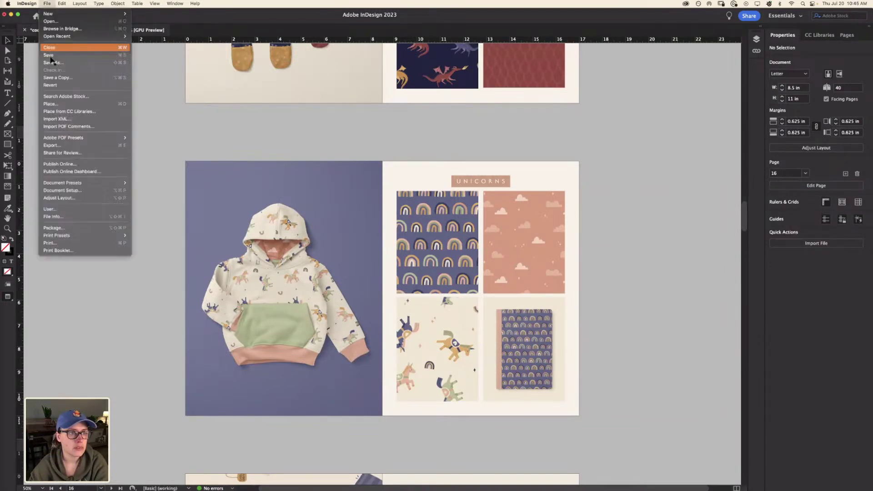
{"action": "key", "text": "super+s"}
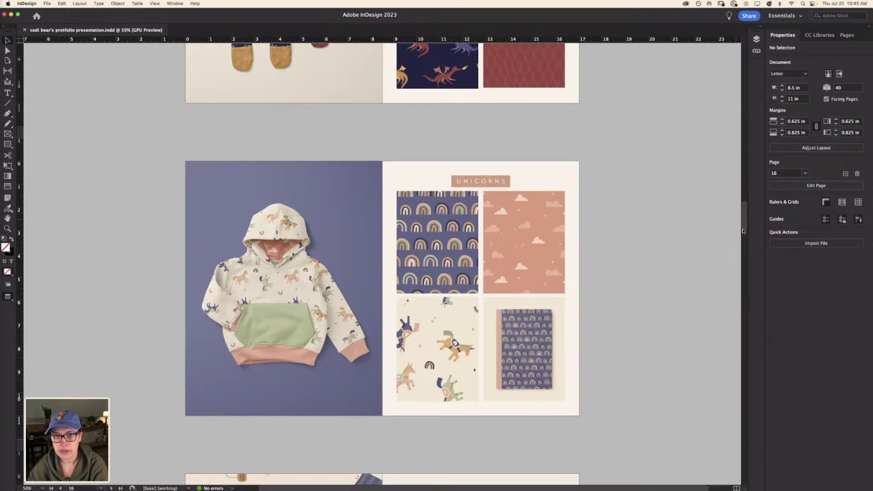
- Review the spreads from the On the Farm collection through the Humble Holidays collection title spread
{"action": "scroll", "coordinate": [744, 230], "scroll_direction": "down", "scroll_amount": 6}
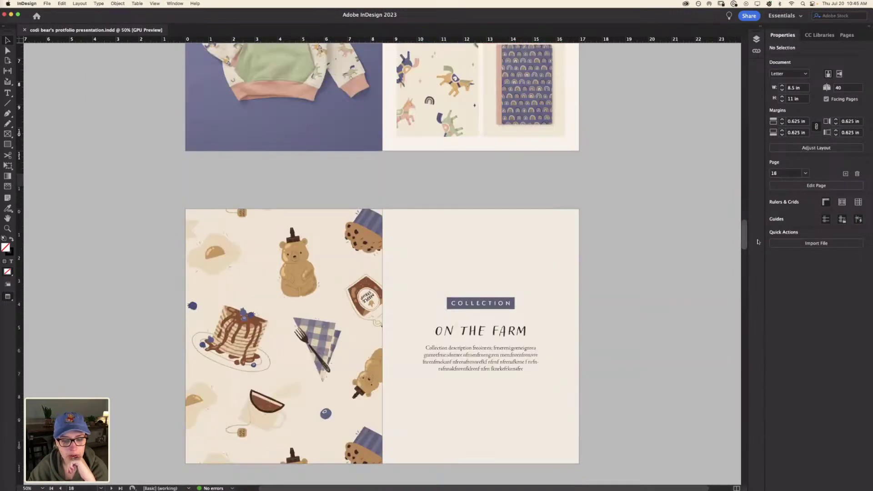
{"action": "scroll", "coordinate": [757, 241], "scroll_direction": "down", "scroll_amount": 2}
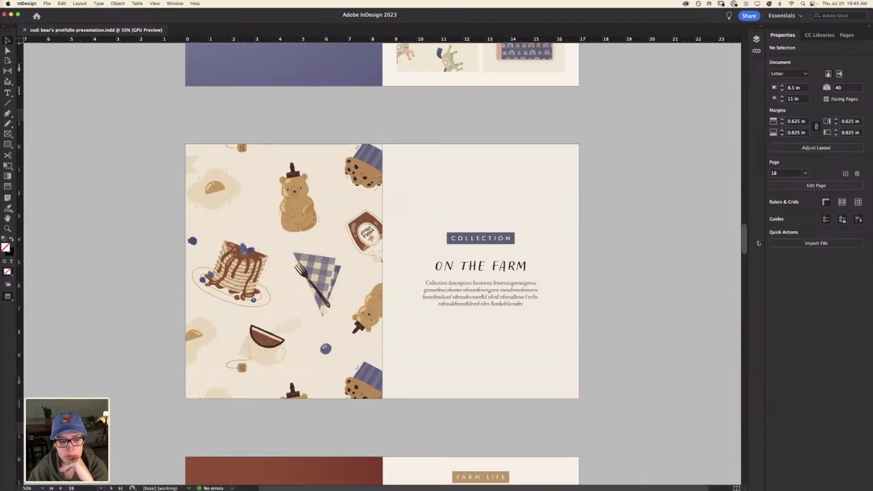
{"action": "scroll", "coordinate": [498, 262], "scroll_direction": "down", "scroll_amount": 1}
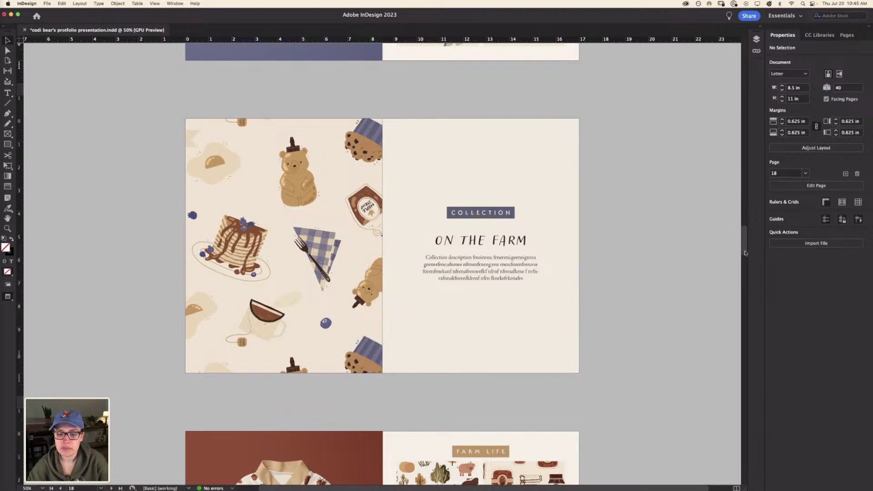
{"action": "scroll", "coordinate": [744, 239], "scroll_direction": "down", "scroll_amount": 3}
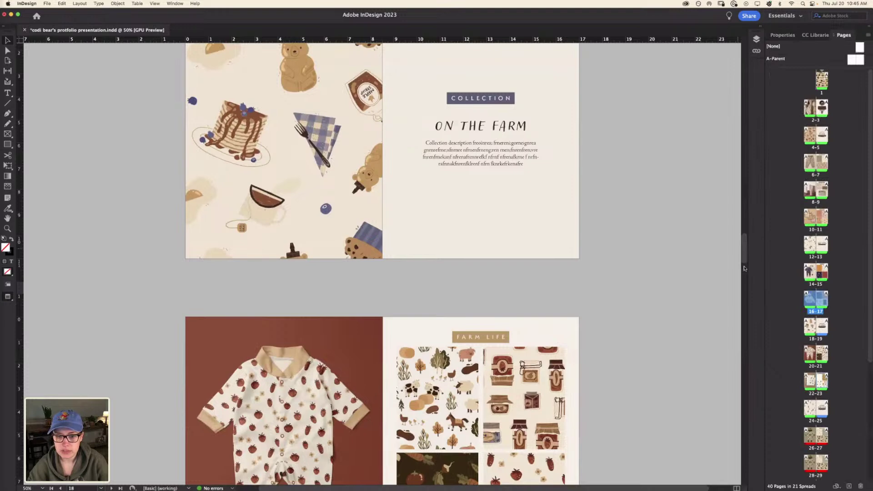
{"action": "scroll", "coordinate": [745, 269], "scroll_direction": "down", "scroll_amount": 6}
{"action": "scroll", "coordinate": [748, 279], "scroll_direction": "down", "scroll_amount": 4}
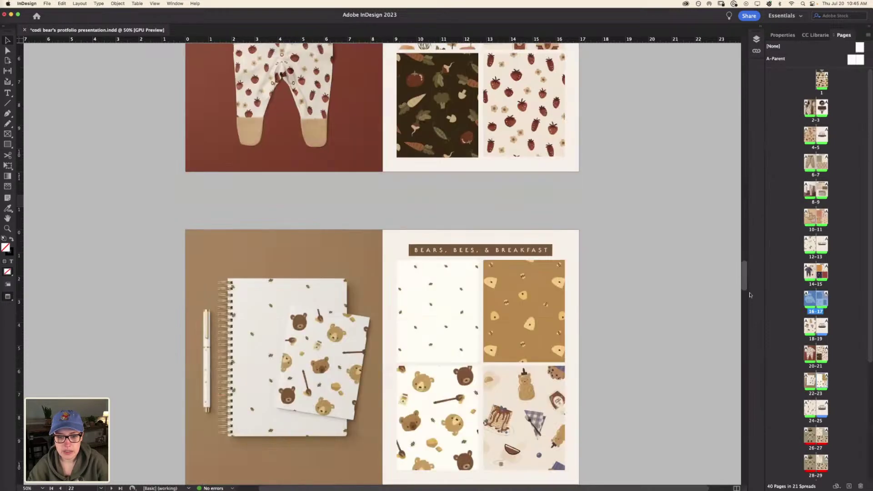
{"action": "scroll", "coordinate": [751, 300], "scroll_direction": "down", "scroll_amount": 7}
{"action": "scroll", "coordinate": [751, 305], "scroll_direction": "down", "scroll_amount": 2}
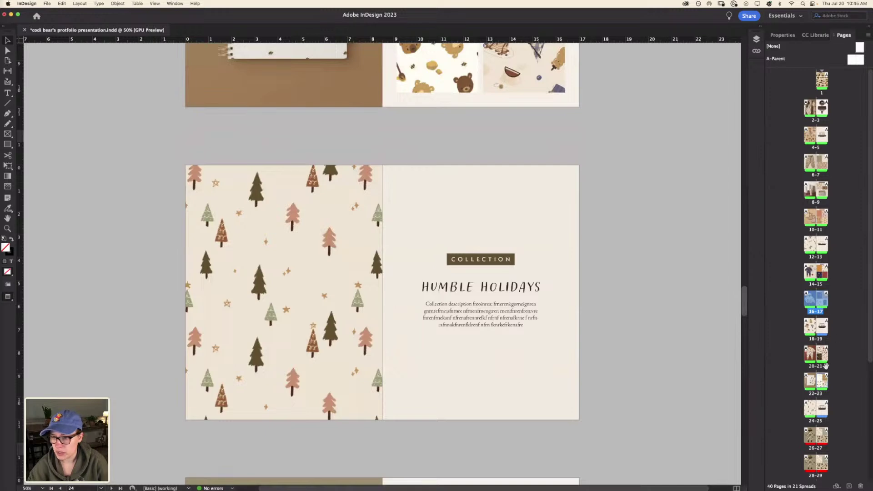
{"action": "scroll", "coordinate": [840, 372], "scroll_direction": "down", "scroll_amount": 1}
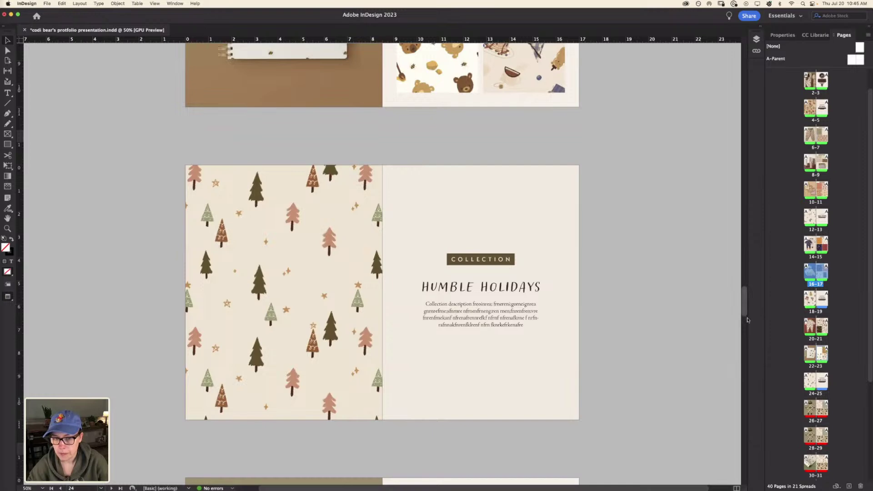
- Examine the Birthday Bash, Be My Valentine and Merry Christmas spreads for placeholder mockups and swatches that still need replacing
{"action": "scroll", "coordinate": [750, 320], "scroll_direction": "down", "scroll_amount": 5}
{"action": "scroll", "coordinate": [750, 326], "scroll_direction": "down", "scroll_amount": 2}
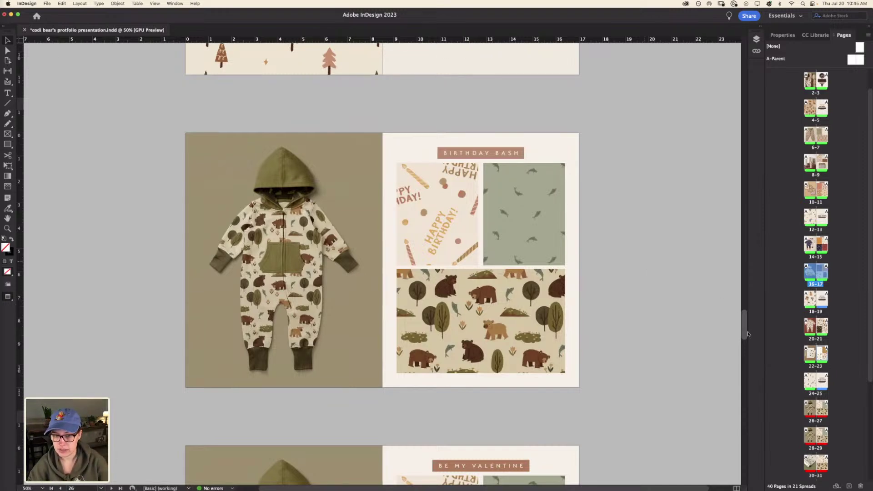
{"action": "scroll", "coordinate": [748, 327], "scroll_direction": "down", "scroll_amount": 1}
{"action": "scroll", "coordinate": [752, 348], "scroll_direction": "down", "scroll_amount": 5}
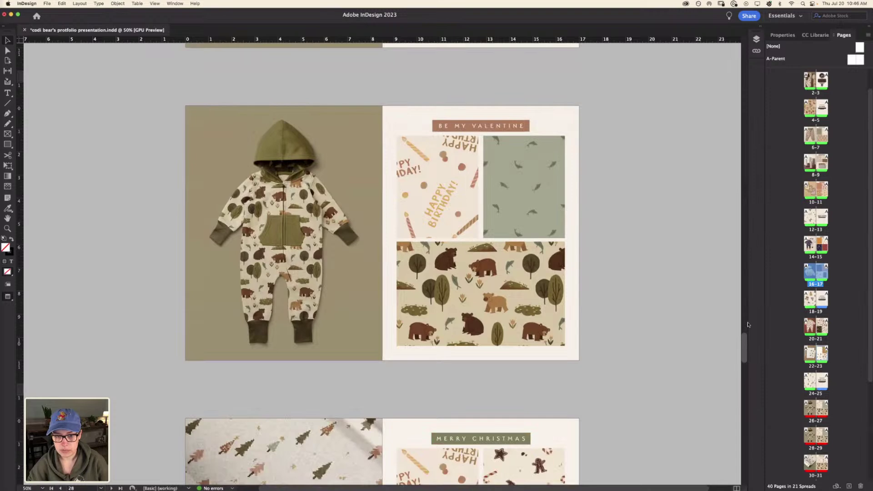
{"action": "scroll", "coordinate": [747, 325], "scroll_direction": "up", "scroll_amount": 6}
{"action": "scroll", "coordinate": [625, 250], "scroll_direction": "down", "scroll_amount": 1}
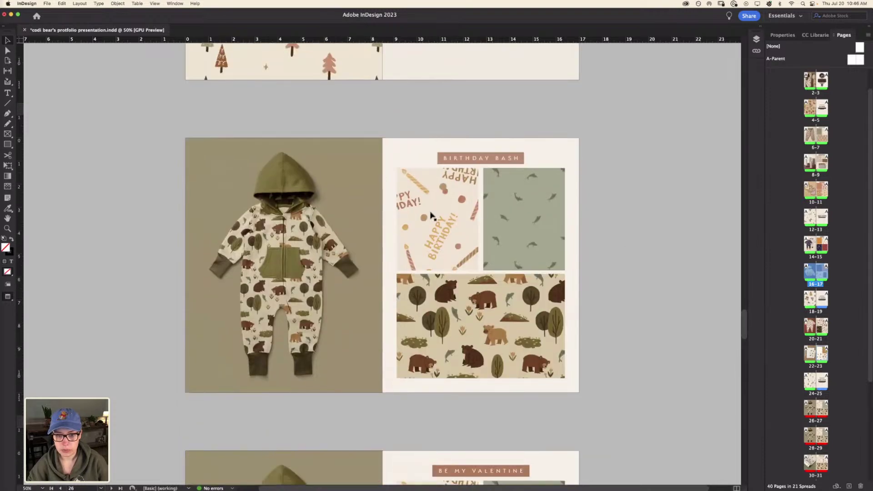
{"action": "left_click", "coordinate": [433, 244]}
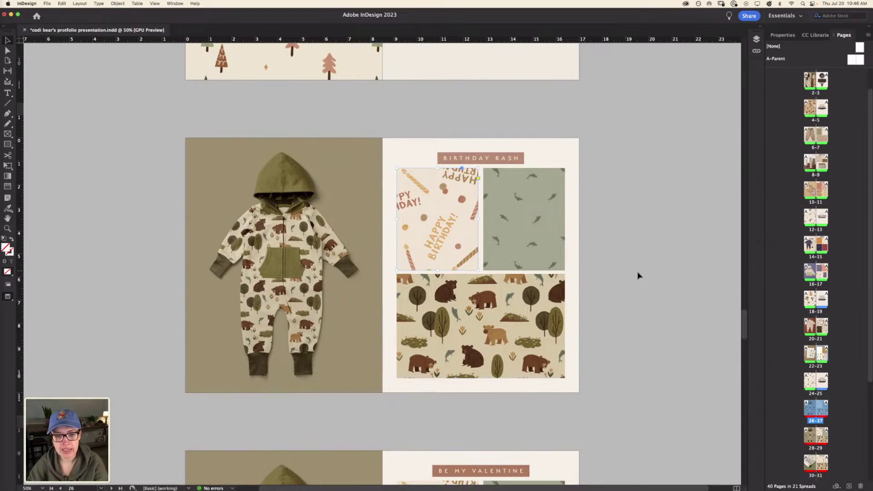
{"action": "left_click", "coordinate": [636, 273]}
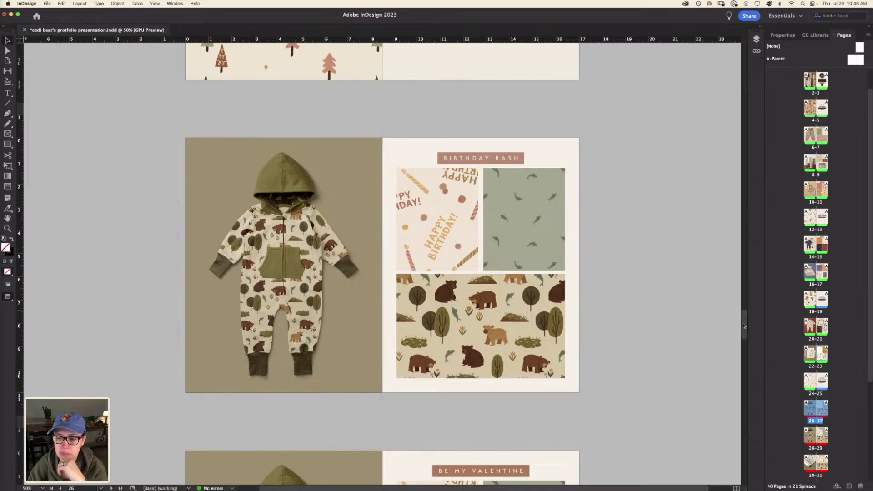
{"action": "scroll", "coordinate": [745, 327], "scroll_direction": "down", "scroll_amount": 1}
{"action": "scroll", "coordinate": [744, 325], "scroll_direction": "up", "scroll_amount": 1}
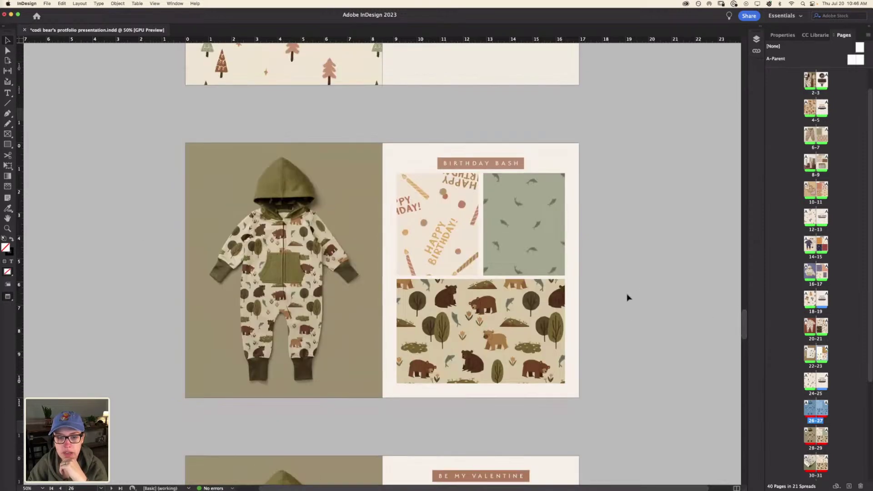
{"action": "scroll", "coordinate": [746, 332], "scroll_direction": "down", "scroll_amount": 3}
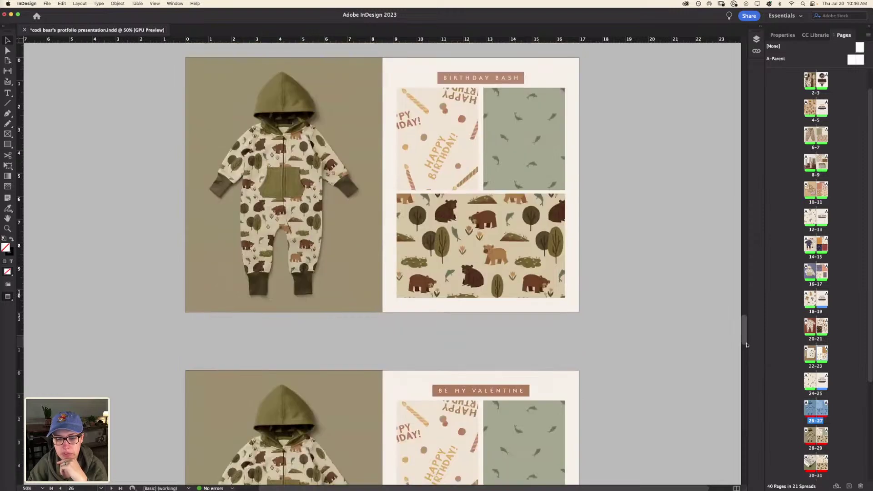
{"action": "scroll", "coordinate": [672, 292], "scroll_direction": "down", "scroll_amount": 15}
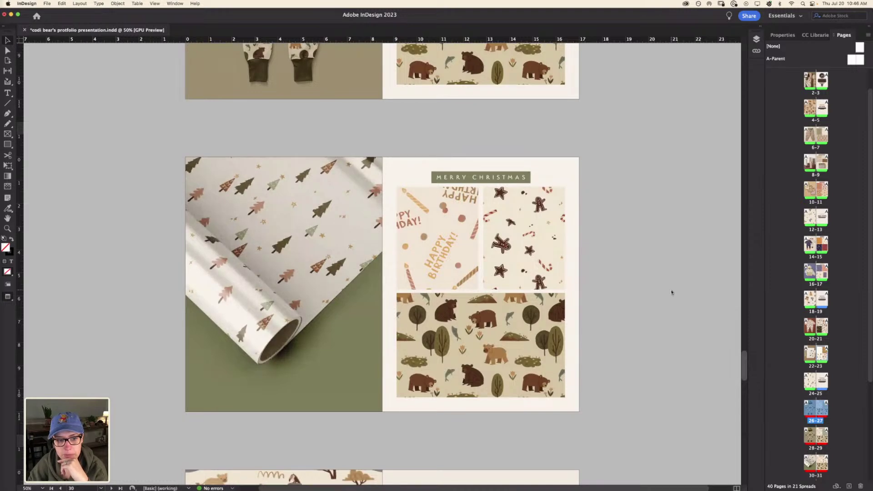
{"action": "left_click_drag", "start_coordinate": [742, 350], "coordinate": [743, 319]}
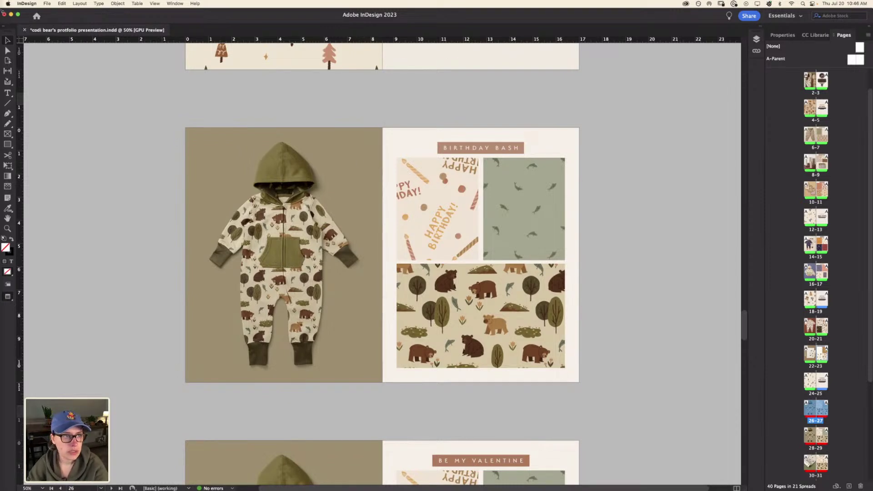
- Quit InDesign, saving the changes to the portfolio presentation
{"action": "right_click", "coordinate": [414, 474]}
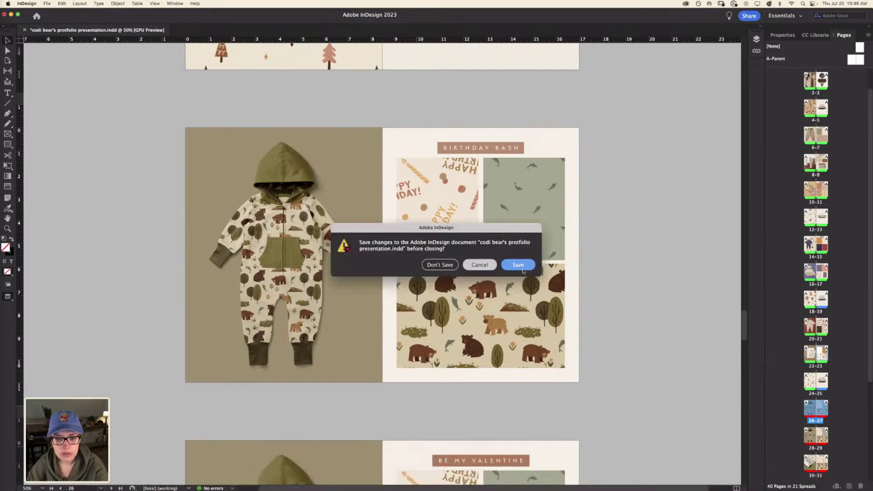
{"action": "left_click", "coordinate": [517, 265]}
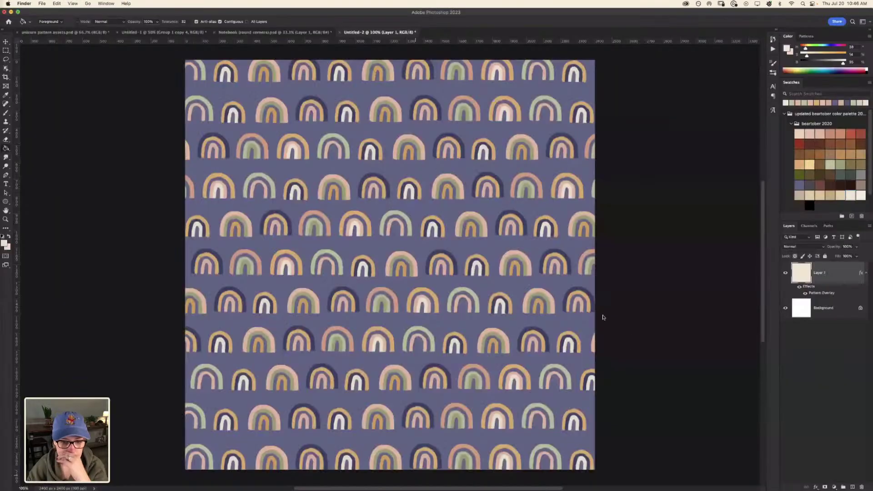
- Switch to Photoshop and close the Untitled-2 rainbow document without saving it
{"action": "left_click", "coordinate": [339, 33]}
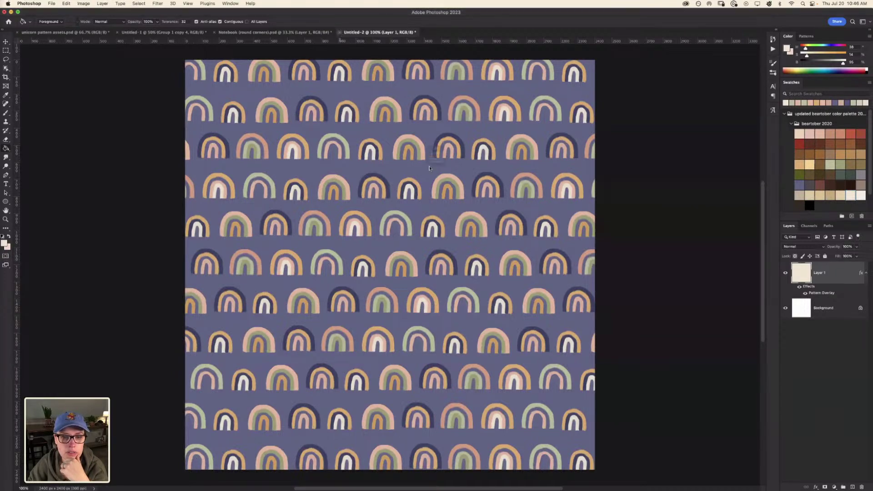
{"action": "key", "text": "super+w"}
{"action": "key", "text": "super+d"}
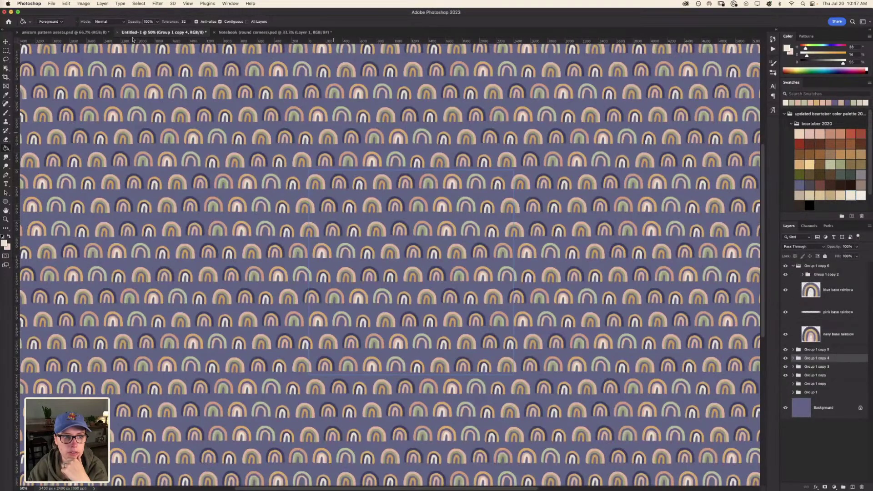
- Save the rainbow rows document on the computer as "rainbow rows pattern tile" in the patterns folder
{"action": "right_click", "coordinate": [64, 78]}
{"action": "key", "text": "Escape"}
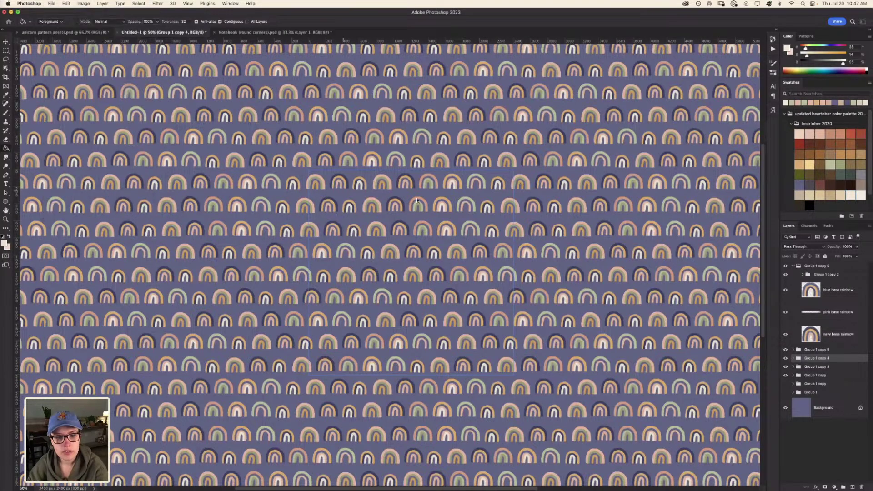
{"action": "key", "text": "super+s"}
{"action": "type", "text": "rainbow ro"}
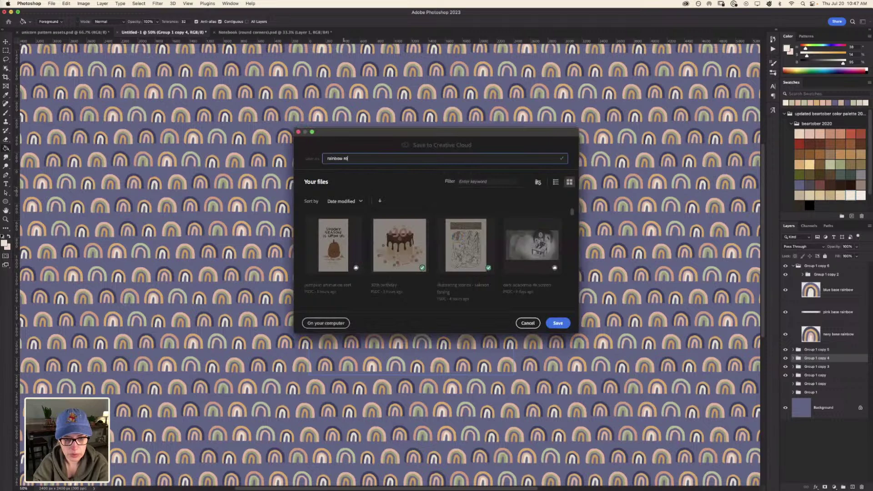
{"action": "type", "text": "ws patt"}
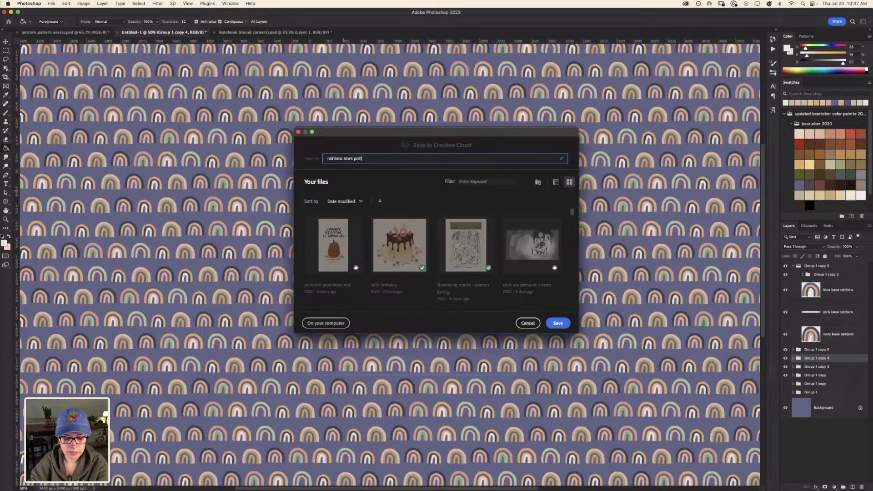
{"action": "type", "text": "ern tile"}
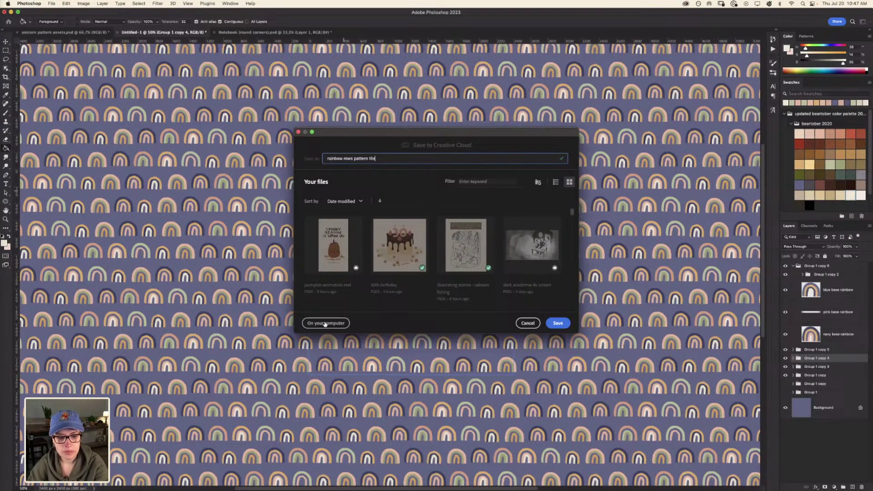
{"action": "left_click", "coordinate": [326, 323]}
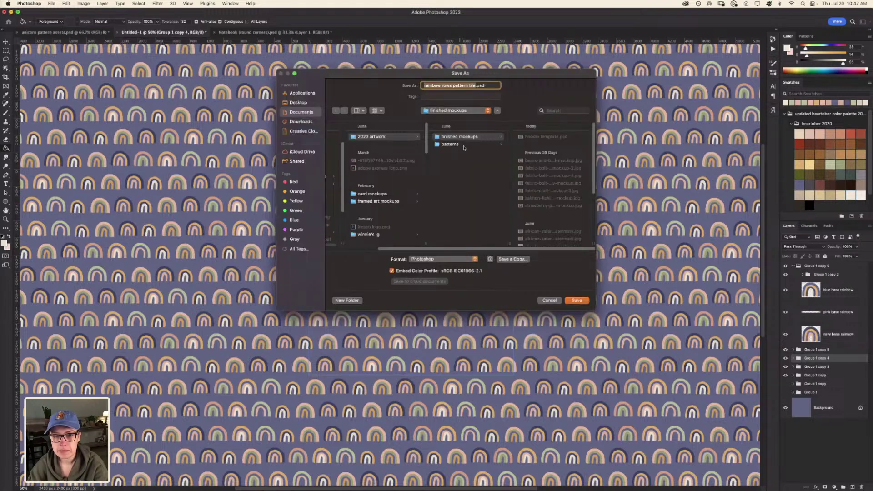
{"action": "left_click", "coordinate": [462, 146]}
{"action": "left_click", "coordinate": [576, 301]}
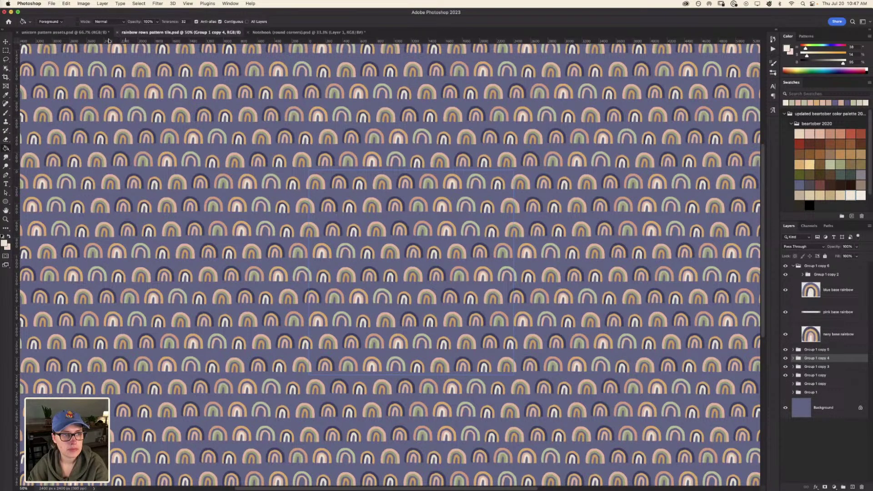
- Close the rainbow rows pattern tile, the notebook mockup and unicorn pattern assets, discarding the unsaved changes
{"action": "left_click", "coordinate": [116, 33]}
{"action": "left_click", "coordinate": [117, 33]}
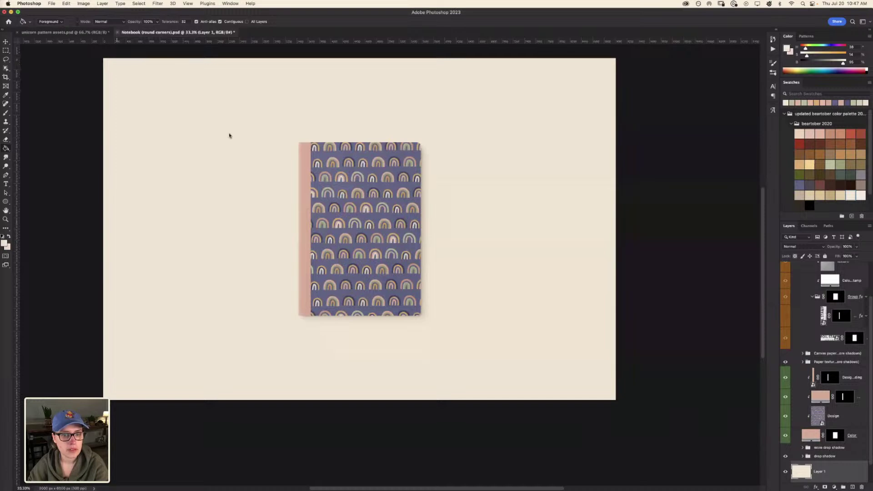
{"action": "key", "text": "super+d"}
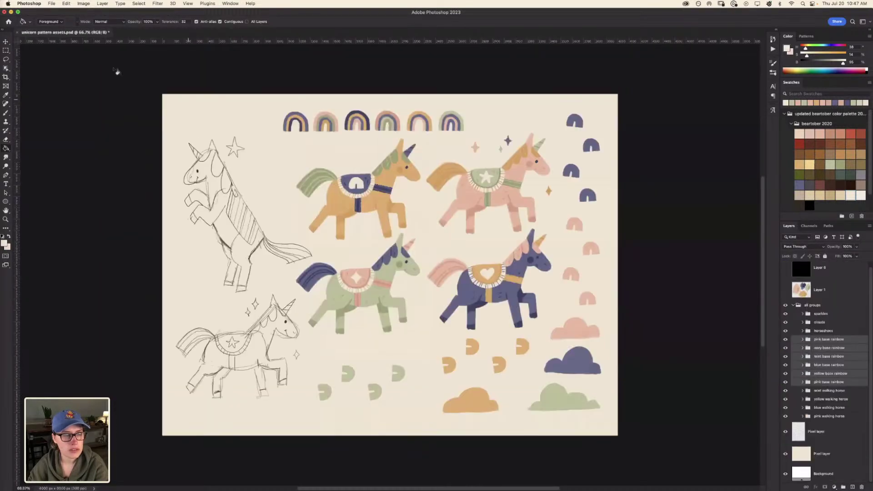
{"action": "key", "text": "super+w"}
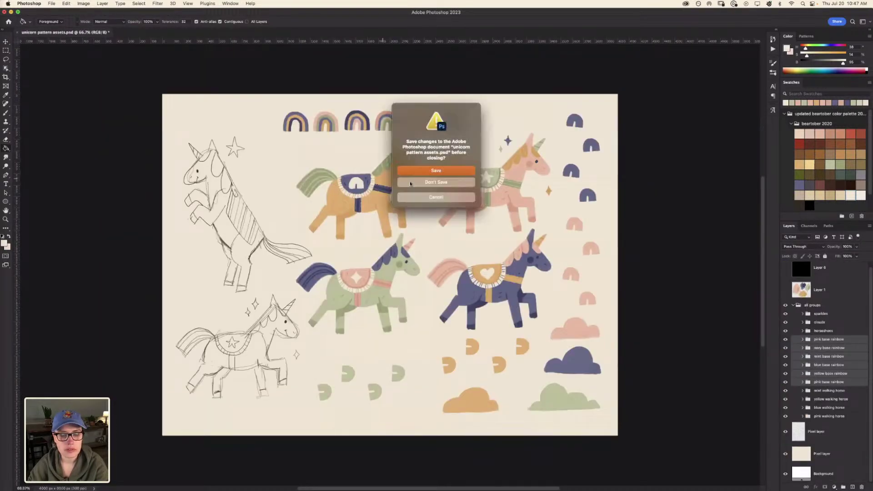
{"action": "left_click", "coordinate": [410, 184]}
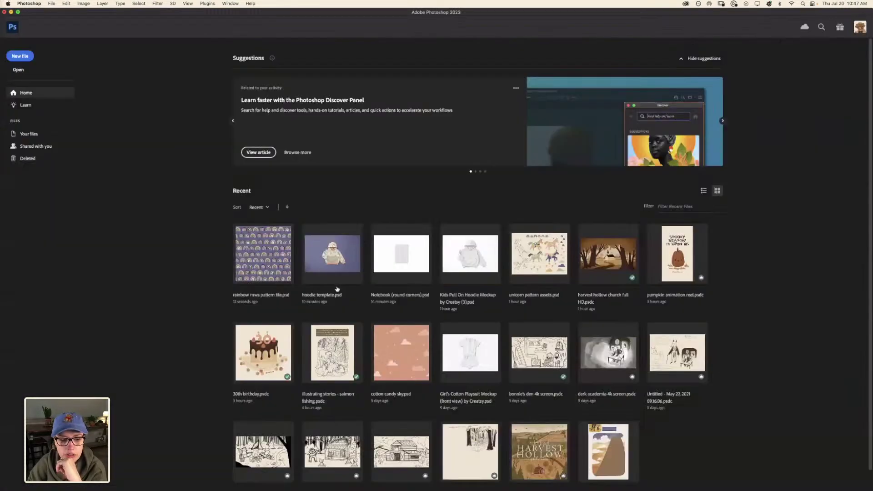
- View the 30th birthday document from the recent files and return to the home screen
{"action": "scroll", "coordinate": [334, 288], "scroll_direction": "down", "scroll_amount": 1}
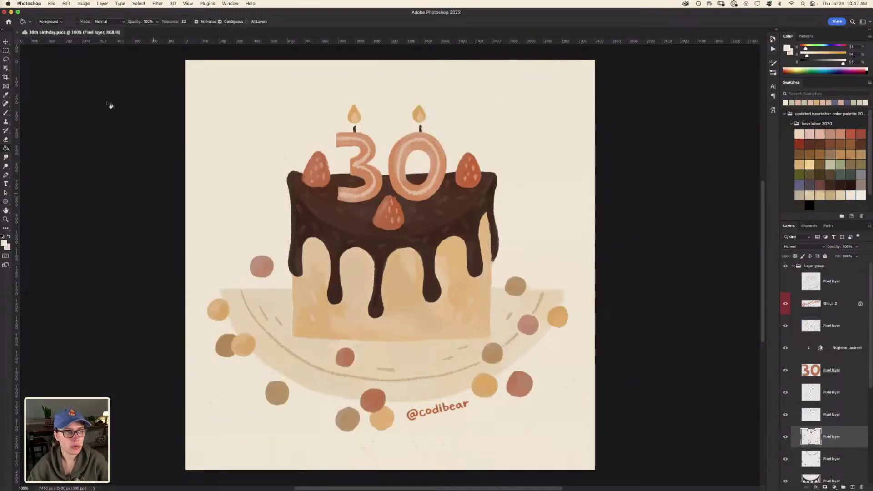
{"action": "left_click", "coordinate": [51, 5]}
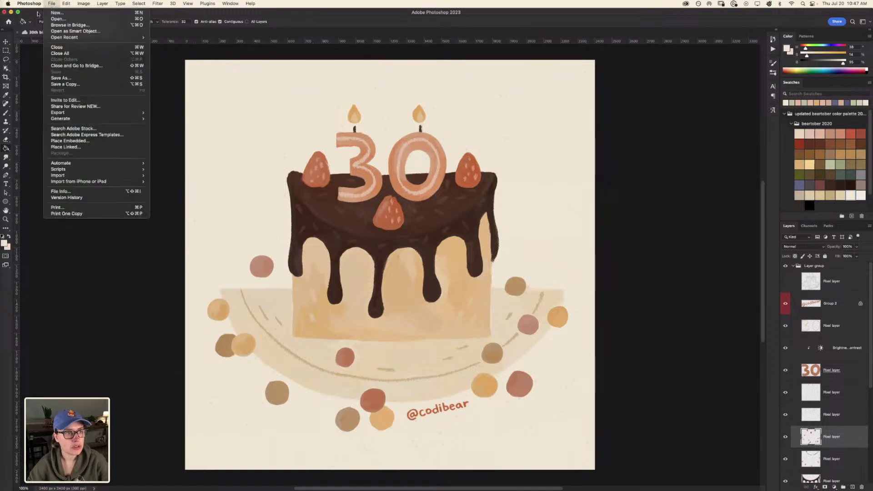
{"action": "left_click", "coordinate": [10, 24]}
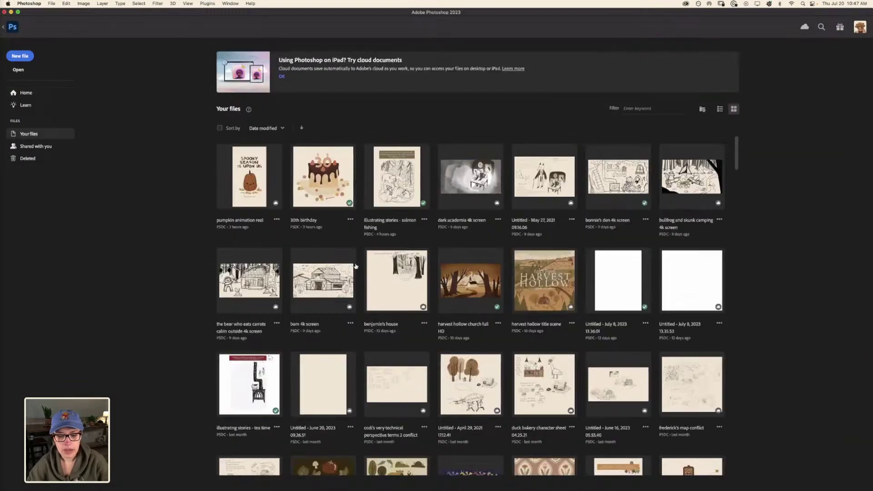
- Browse the cloud documents in Your files from the newest artwork down to last year's files and back to the newest
{"action": "scroll", "coordinate": [356, 267], "scroll_direction": "down", "scroll_amount": 2}
{"action": "scroll", "coordinate": [356, 266], "scroll_direction": "down", "scroll_amount": 5}
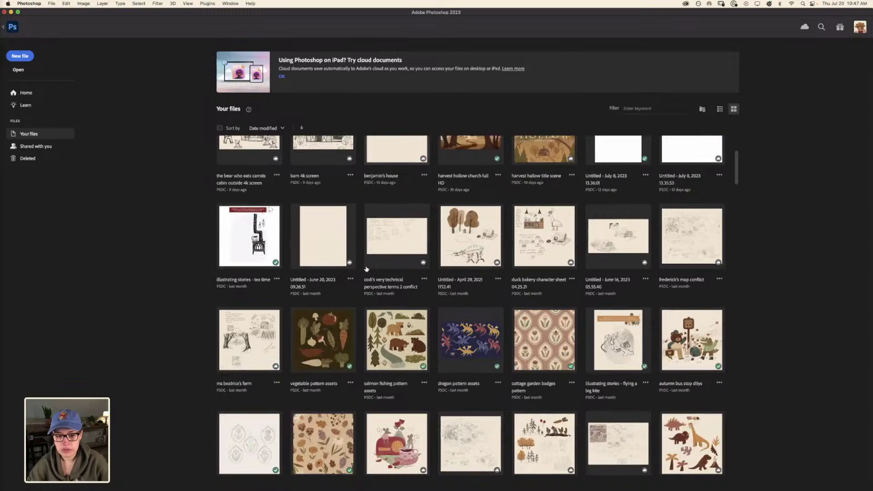
{"action": "scroll", "coordinate": [366, 269], "scroll_direction": "down", "scroll_amount": 4}
{"action": "scroll", "coordinate": [366, 269], "scroll_direction": "down", "scroll_amount": 3}
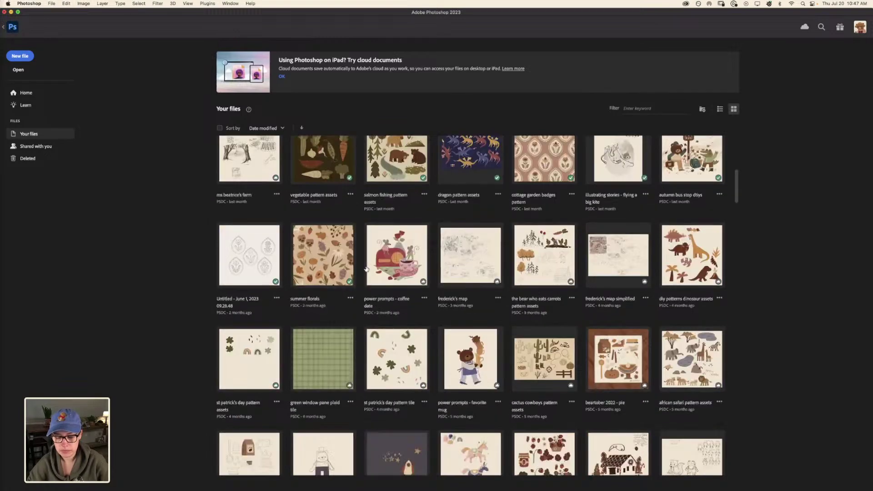
{"action": "scroll", "coordinate": [366, 269], "scroll_direction": "down", "scroll_amount": 3}
{"action": "scroll", "coordinate": [366, 268], "scroll_direction": "down", "scroll_amount": 3}
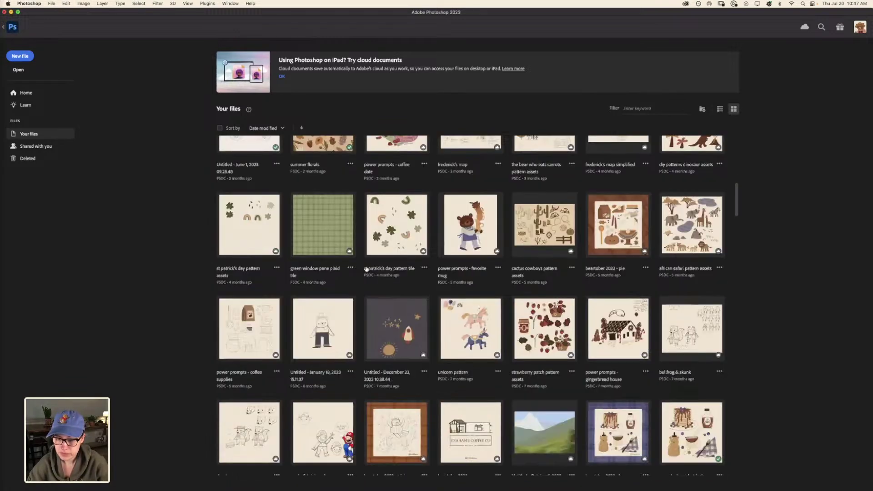
{"action": "scroll", "coordinate": [366, 269], "scroll_direction": "down", "scroll_amount": 7}
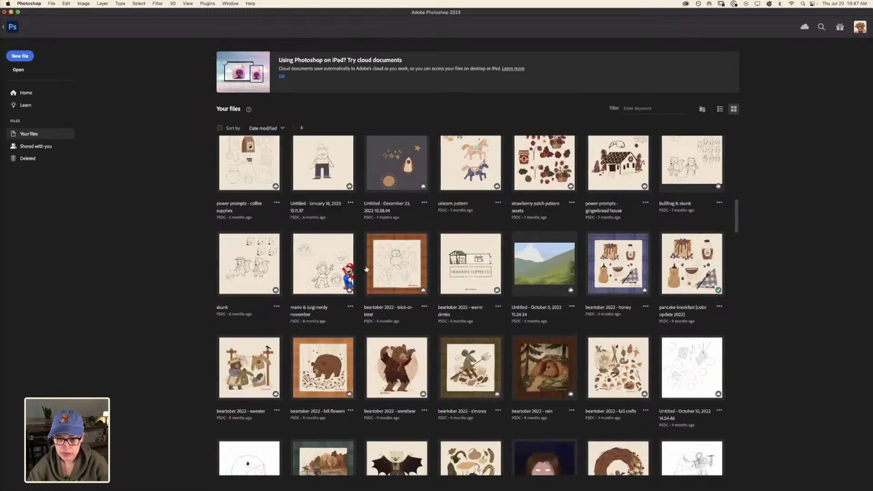
{"action": "scroll", "coordinate": [367, 269], "scroll_direction": "down", "scroll_amount": 5}
{"action": "scroll", "coordinate": [366, 269], "scroll_direction": "down", "scroll_amount": 3}
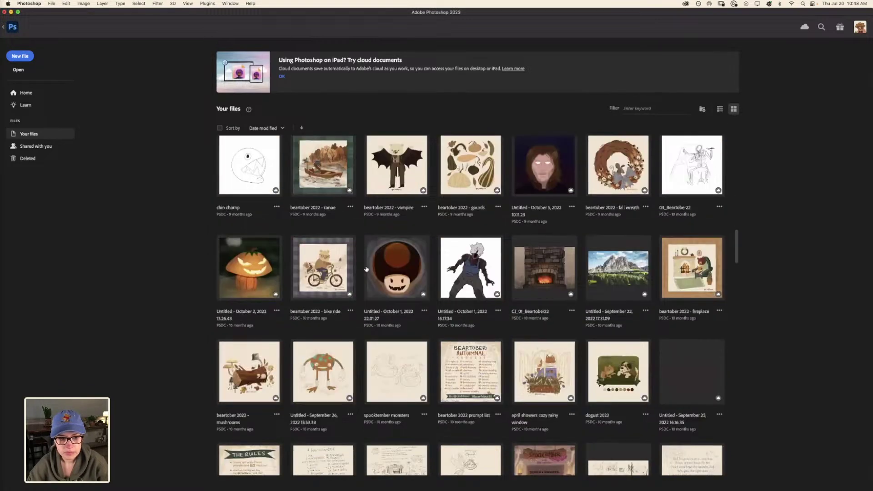
{"action": "scroll", "coordinate": [367, 268], "scroll_direction": "down", "scroll_amount": 4}
{"action": "scroll", "coordinate": [366, 268], "scroll_direction": "down", "scroll_amount": 6}
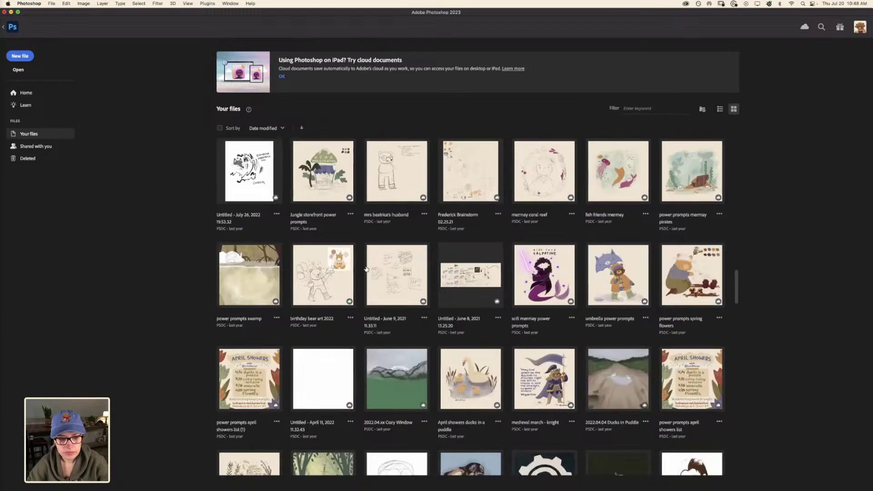
{"action": "scroll", "coordinate": [366, 269], "scroll_direction": "down", "scroll_amount": 3}
{"action": "scroll", "coordinate": [589, 300], "scroll_direction": "down", "scroll_amount": 5}
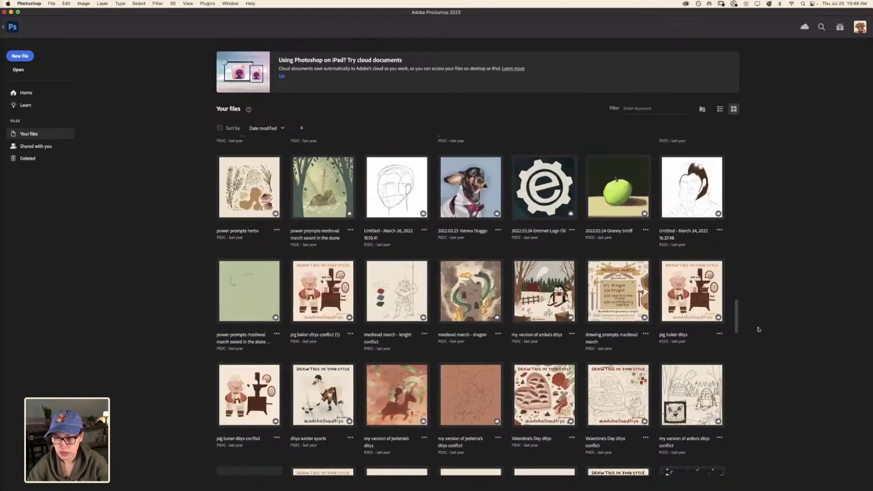
{"action": "left_click_drag", "start_coordinate": [737, 323], "coordinate": [726, 129]}
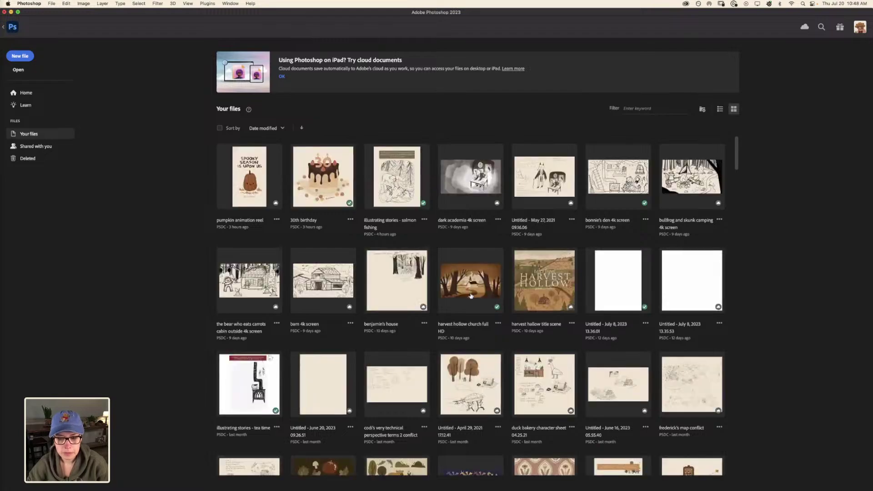
- Look through the recent months' cloud documents again, including the pattern assets and pattern tiles
{"action": "scroll", "coordinate": [470, 297], "scroll_direction": "down", "scroll_amount": 1}
{"action": "scroll", "coordinate": [296, 214], "scroll_direction": "down", "scroll_amount": 4}
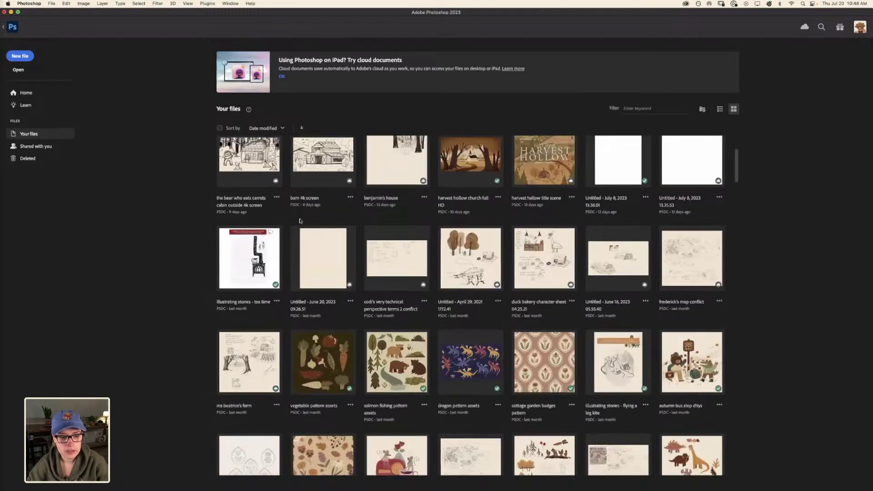
{"action": "scroll", "coordinate": [299, 221], "scroll_direction": "down", "scroll_amount": 7}
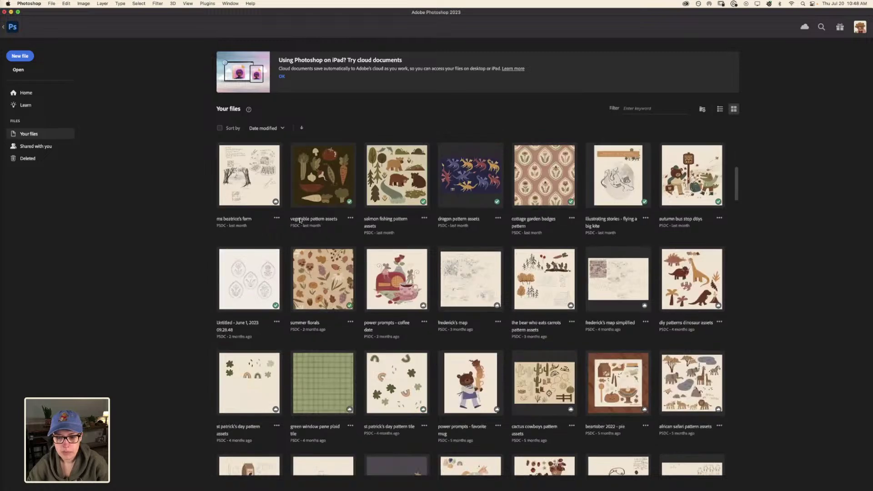
{"action": "scroll", "coordinate": [300, 221], "scroll_direction": "down", "scroll_amount": 1}
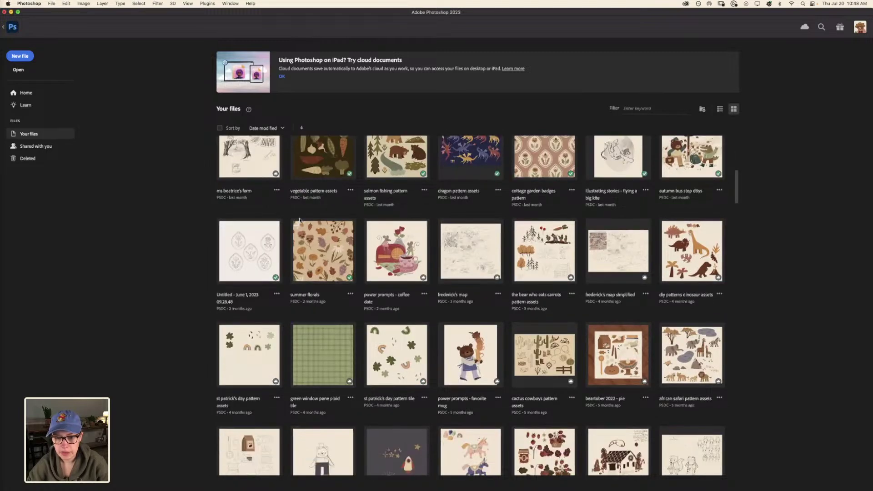
{"action": "scroll", "coordinate": [299, 221], "scroll_direction": "down", "scroll_amount": 3}
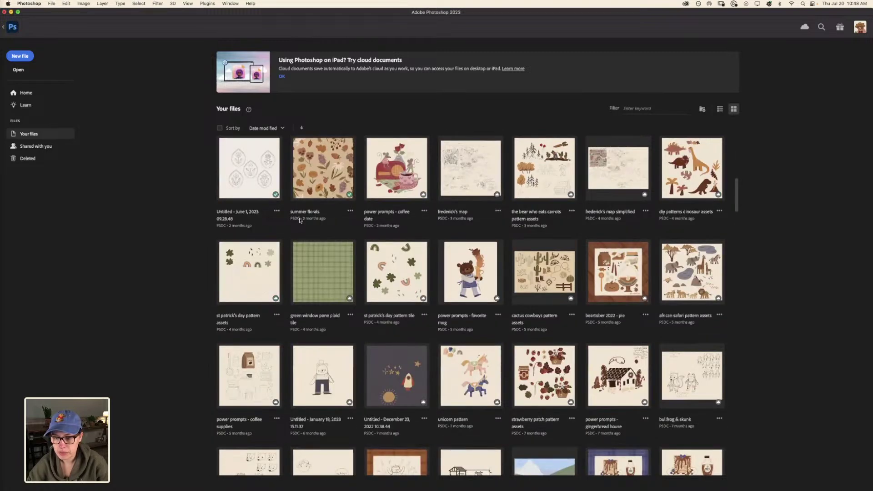
{"action": "scroll", "coordinate": [300, 221], "scroll_direction": "down", "scroll_amount": 3}
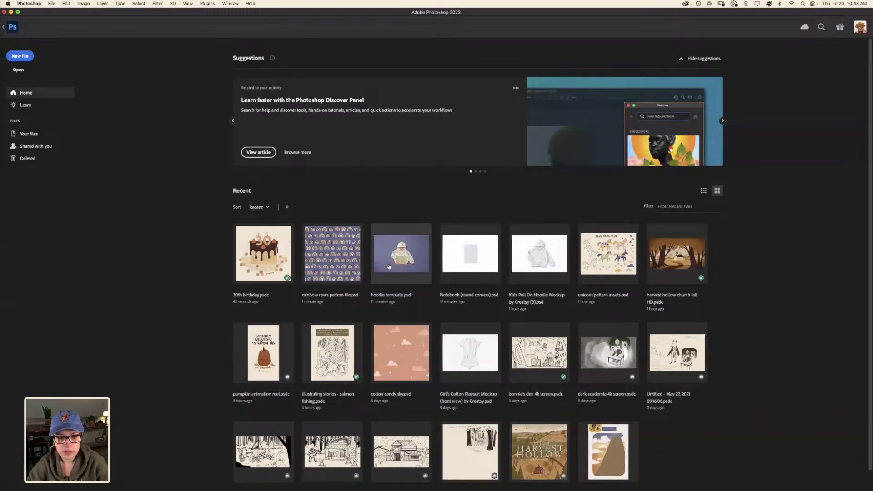
- Check the recent files on the home screen and compare them with the cloud documents down to the beartober 2022 artwork
{"action": "scroll", "coordinate": [226, 210], "scroll_direction": "down", "scroll_amount": 1}
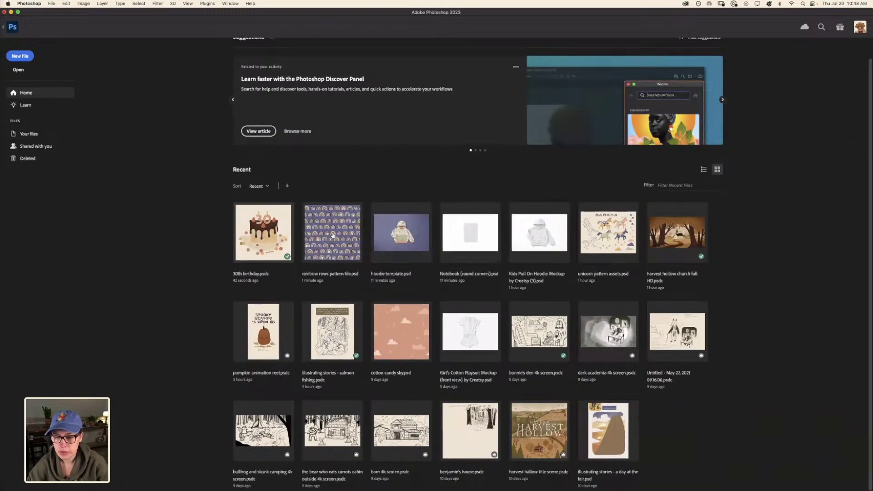
{"action": "scroll", "coordinate": [332, 235], "scroll_direction": "up", "scroll_amount": 1}
{"action": "left_click", "coordinate": [28, 134]}
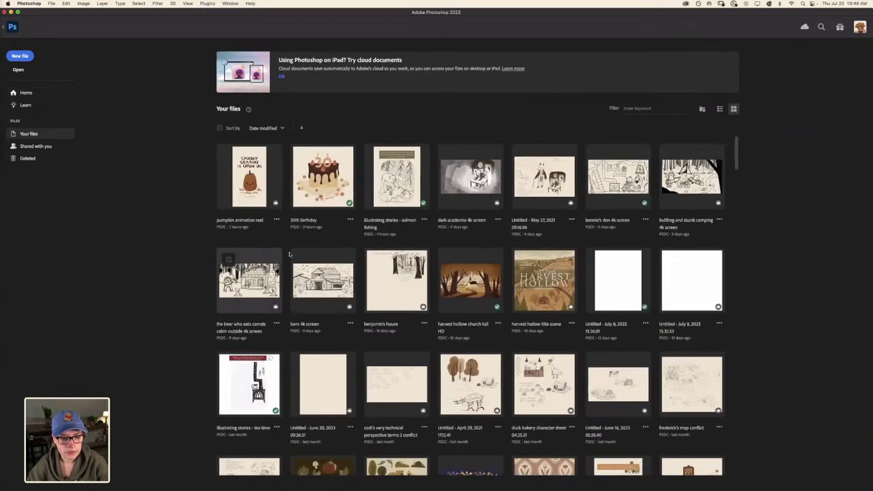
{"action": "scroll", "coordinate": [289, 254], "scroll_direction": "down", "scroll_amount": 3}
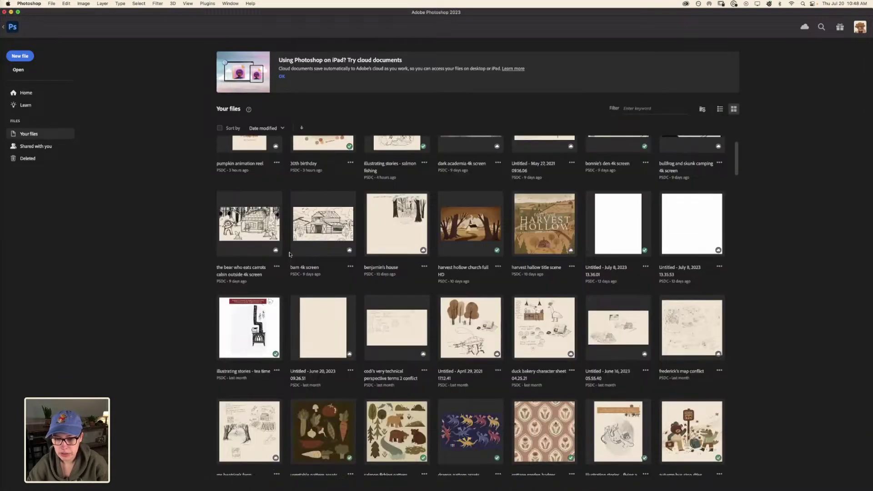
{"action": "scroll", "coordinate": [289, 254], "scroll_direction": "down", "scroll_amount": 7}
{"action": "scroll", "coordinate": [289, 254], "scroll_direction": "down", "scroll_amount": 5}
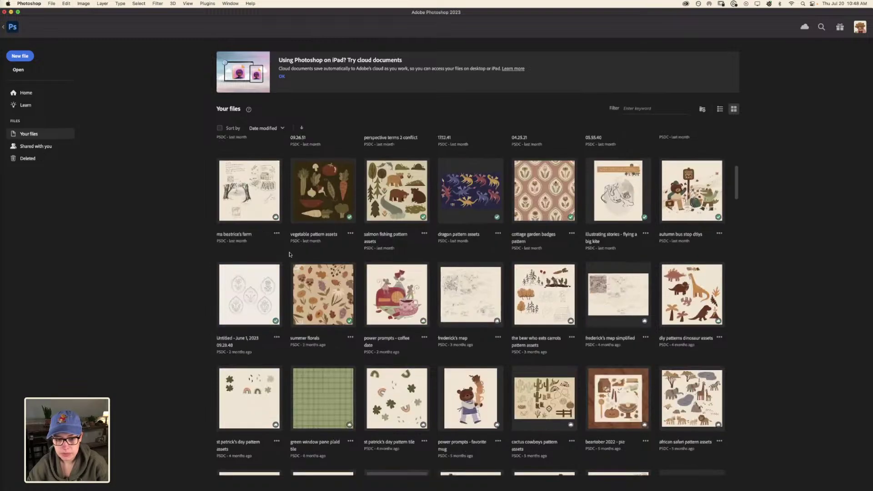
{"action": "scroll", "coordinate": [289, 254], "scroll_direction": "down", "scroll_amount": 4}
{"action": "scroll", "coordinate": [289, 254], "scroll_direction": "down", "scroll_amount": 4}
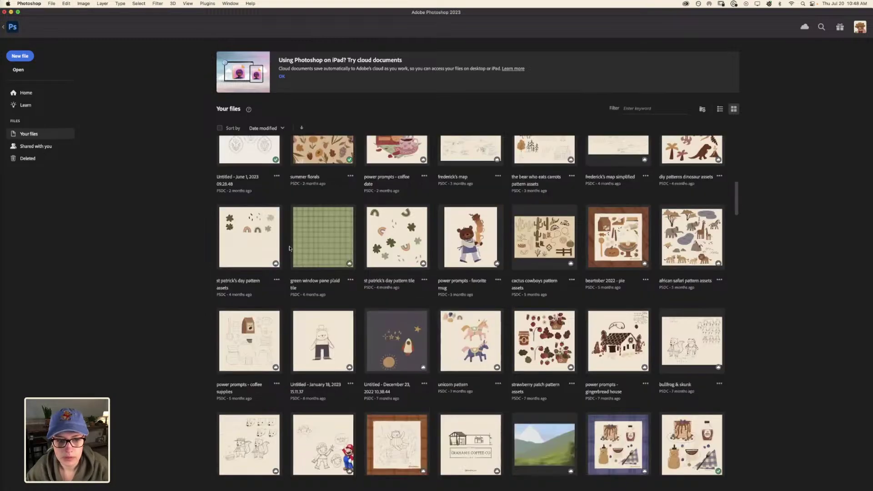
{"action": "scroll", "coordinate": [289, 248], "scroll_direction": "down", "scroll_amount": 3}
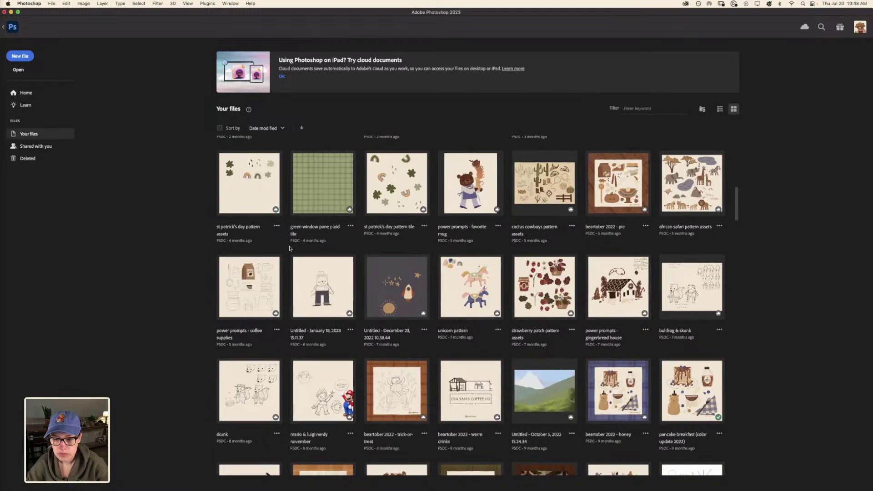
{"action": "scroll", "coordinate": [289, 248], "scroll_direction": "down", "scroll_amount": 6}
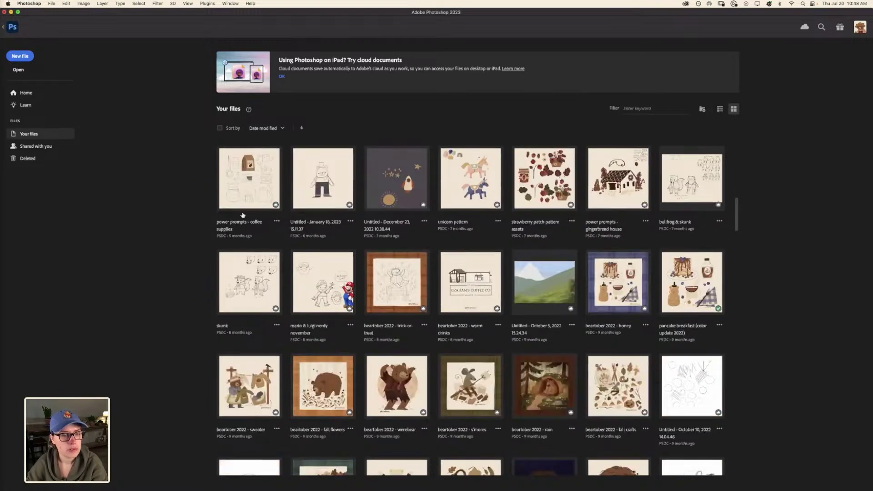
{"action": "scroll", "coordinate": [242, 215], "scroll_direction": "up", "scroll_amount": 10}
{"action": "scroll", "coordinate": [243, 214], "scroll_direction": "up", "scroll_amount": 6}
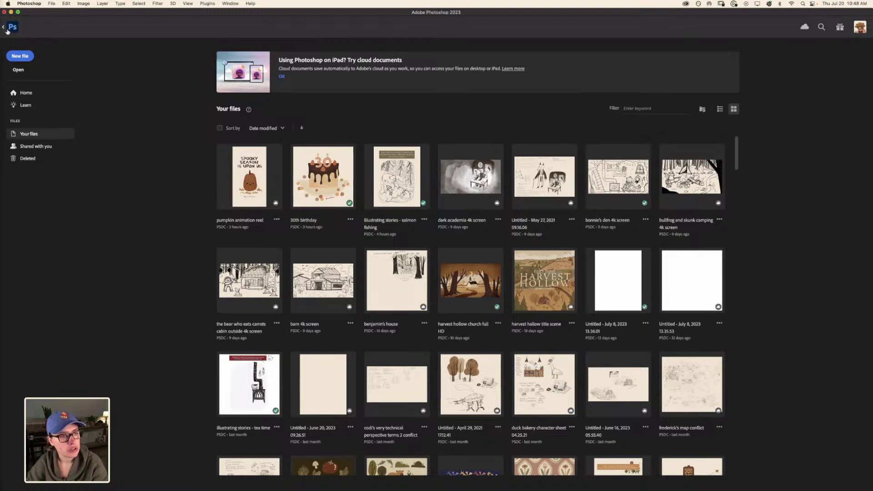
- Create a new 8 x 8 in document at 300 ppi and add a layer filled with the foreground color
{"action": "left_click", "coordinate": [52, 5]}
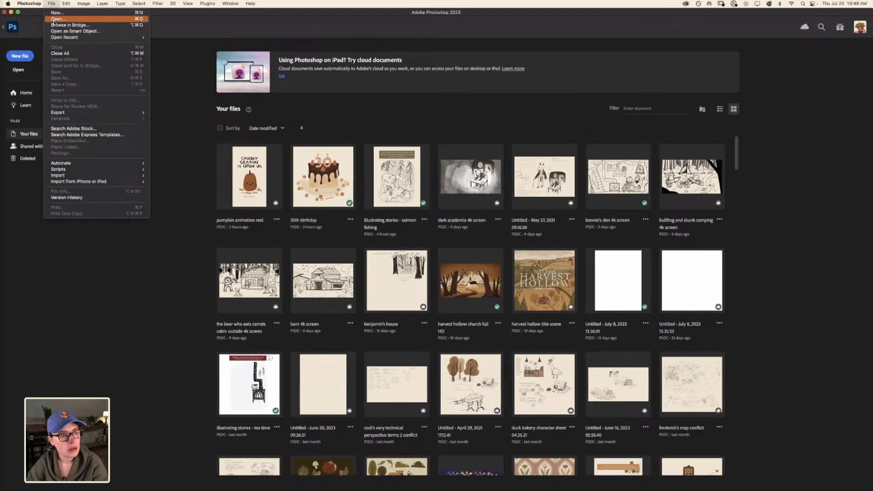
{"action": "left_click", "coordinate": [52, 13]}
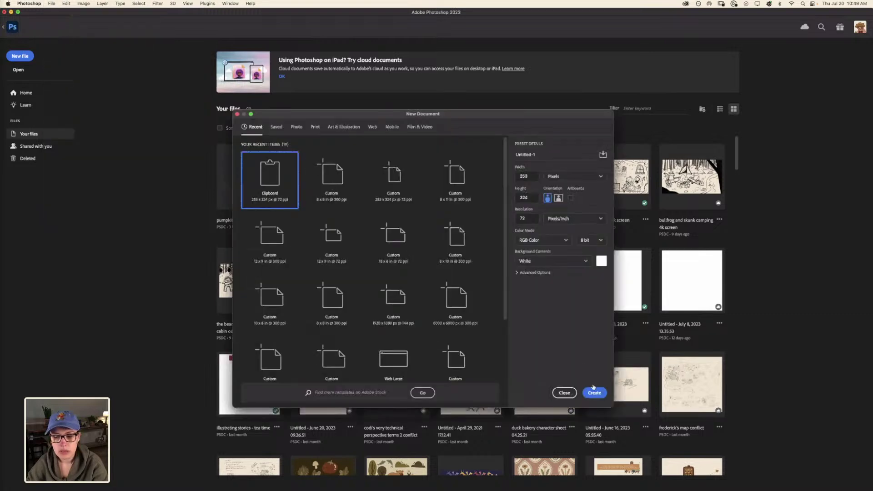
{"action": "left_click", "coordinate": [594, 392]}
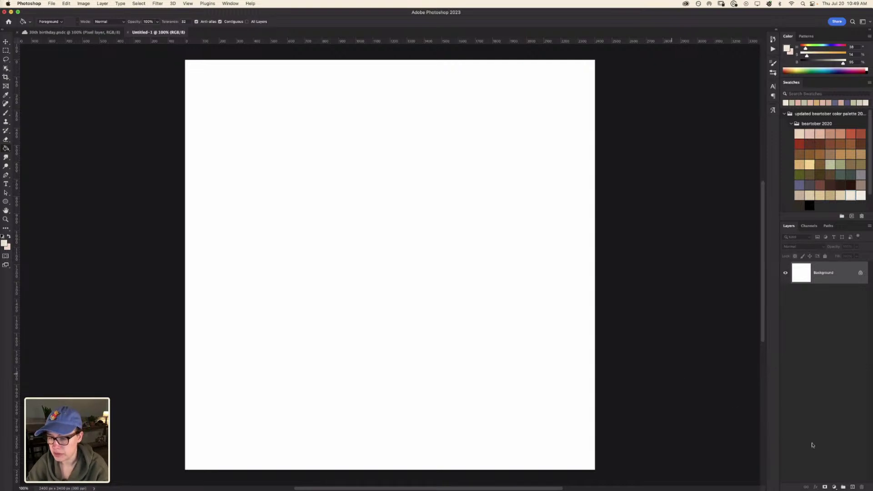
{"action": "left_click", "coordinate": [852, 487]}
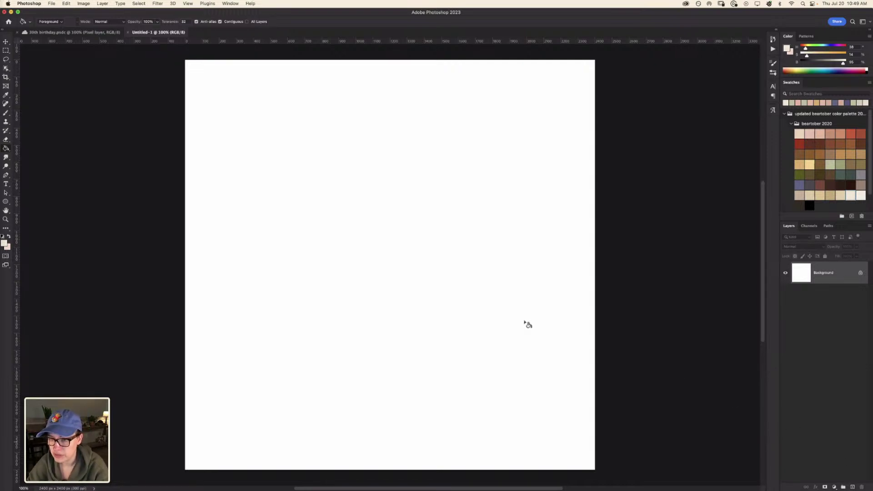
{"action": "key", "text": "alt+BackSpace"}
- Give the new layer a Pattern Overlay with the cream snowman and gingerbread pattern, scaled to 37%
{"action": "double_click", "coordinate": [816, 284]}
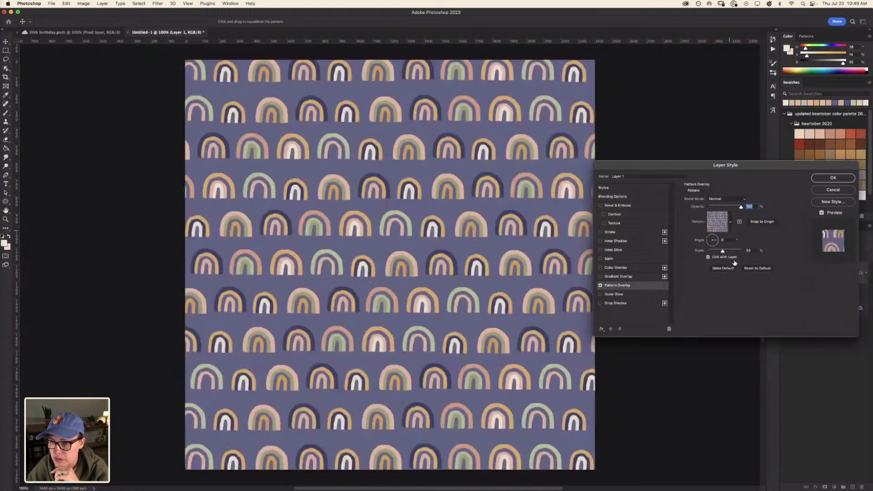
{"action": "left_click", "coordinate": [729, 223]}
{"action": "scroll", "coordinate": [741, 254], "scroll_direction": "up", "scroll_amount": 5}
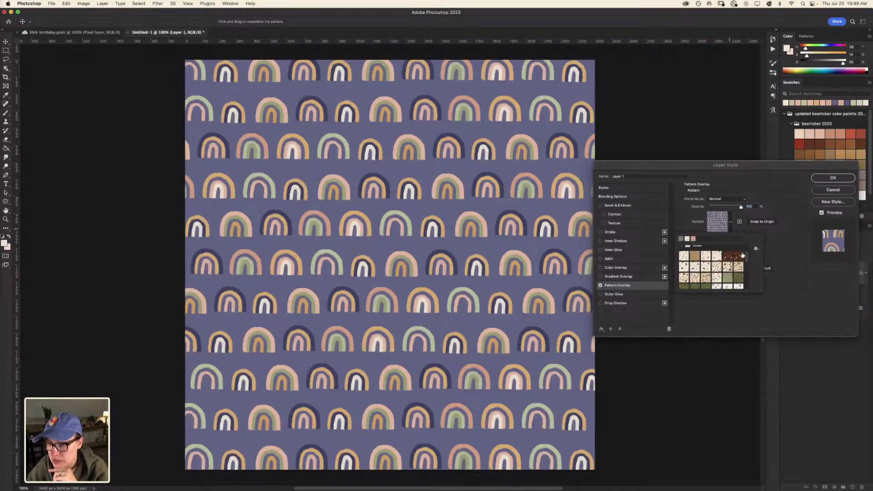
{"action": "left_click", "coordinate": [728, 257]}
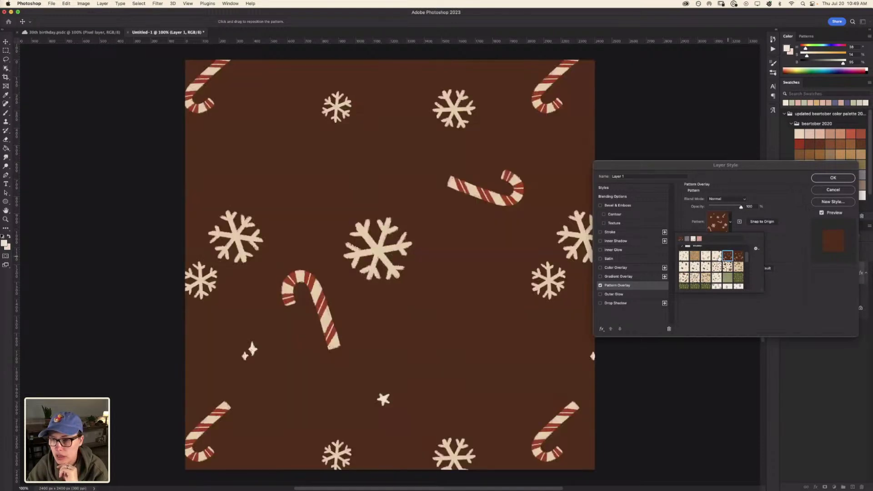
{"action": "left_click", "coordinate": [715, 256]}
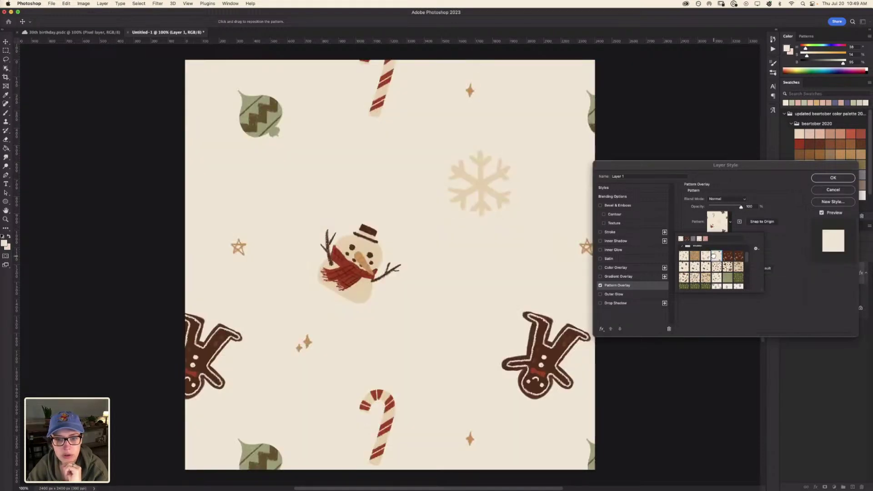
{"action": "left_click", "coordinate": [759, 293]}
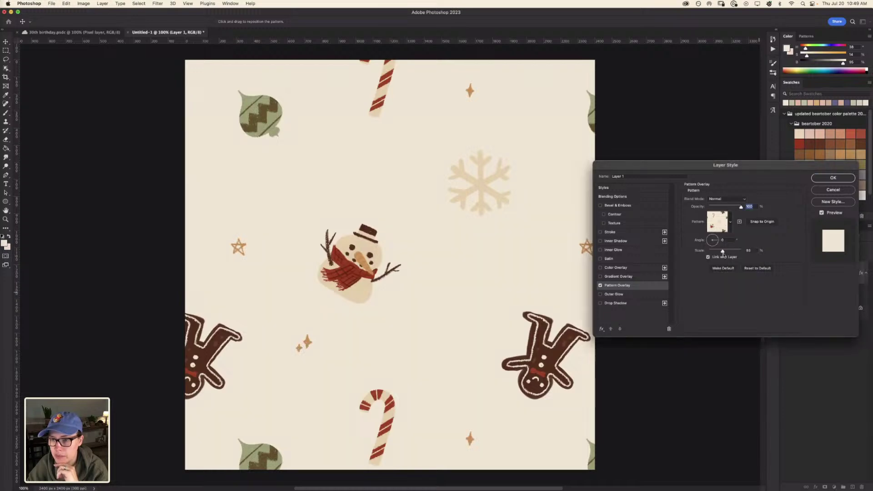
{"action": "left_click", "coordinate": [717, 251]}
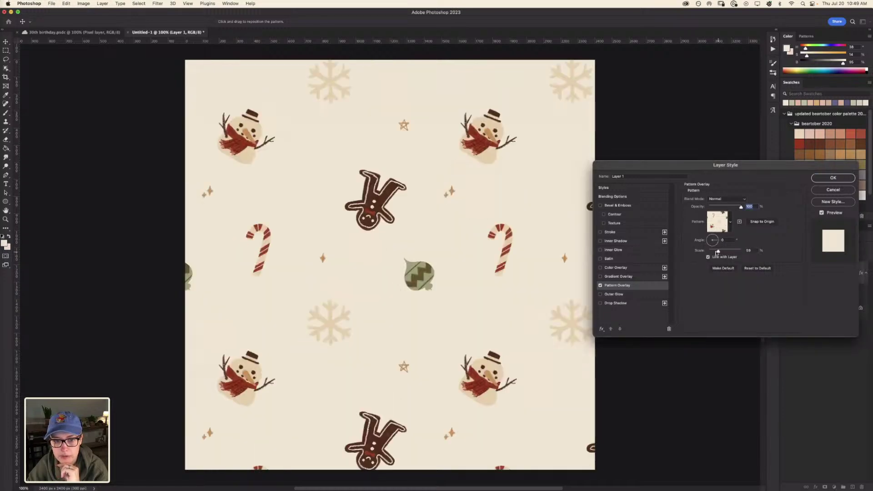
{"action": "left_click_drag", "start_coordinate": [716, 254], "coordinate": [714, 253]}
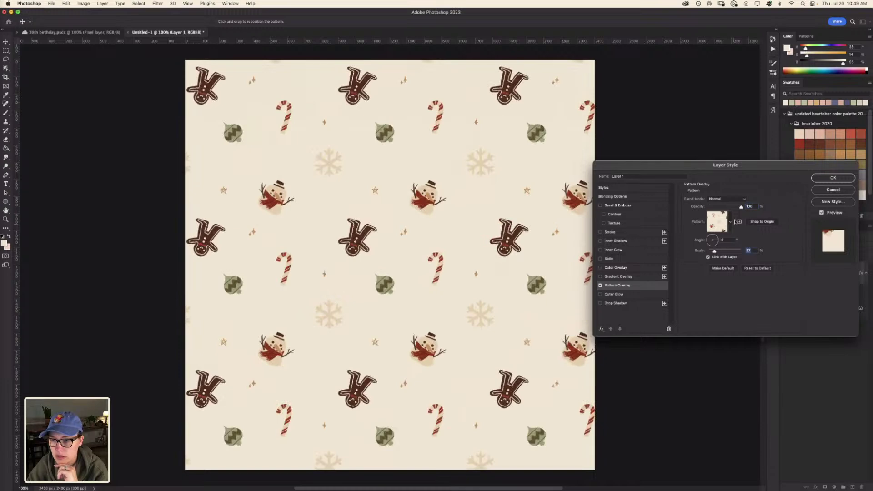
- Change the overlay to the cream Christmas tree pattern at 43% scale and apply the layer style
{"action": "left_click", "coordinate": [717, 221]}
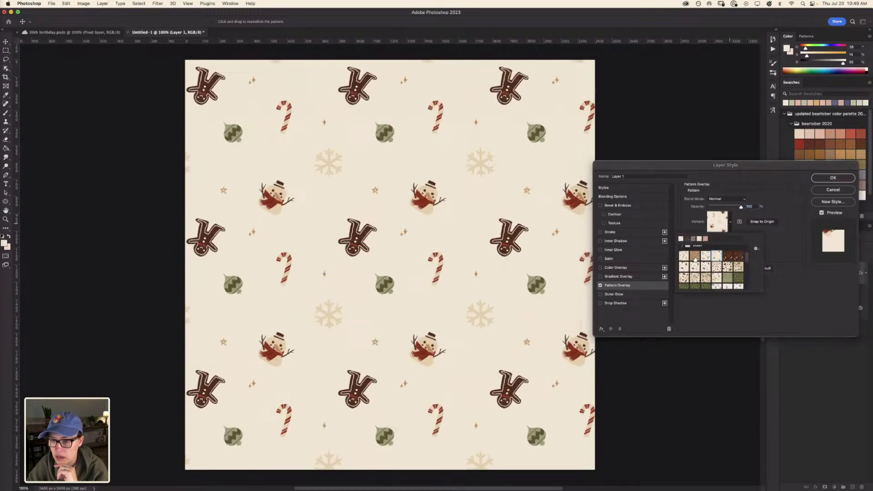
{"action": "left_click", "coordinate": [684, 256]}
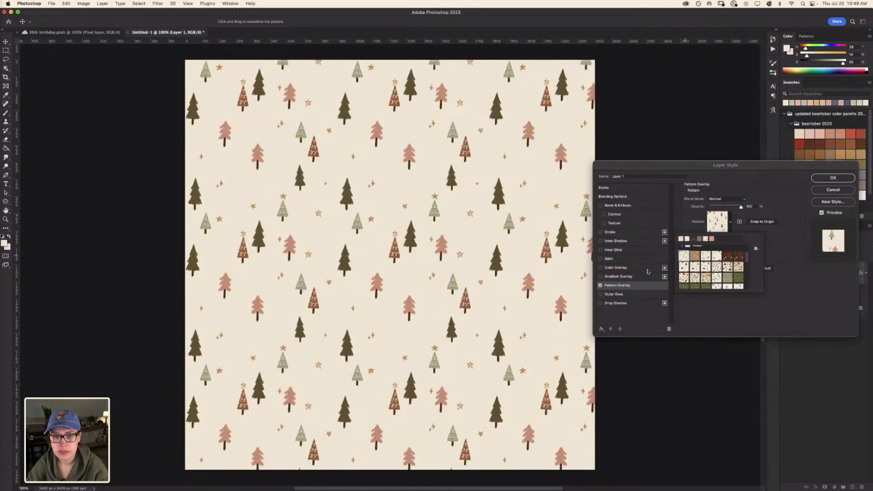
{"action": "left_click", "coordinate": [788, 256]}
{"action": "left_click_drag", "start_coordinate": [714, 252], "coordinate": [714, 253]}
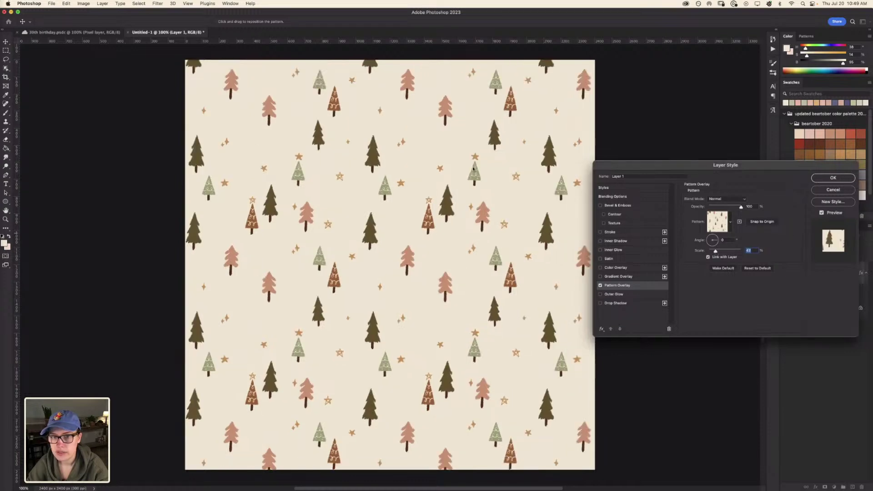
{"action": "key", "text": "Return"}
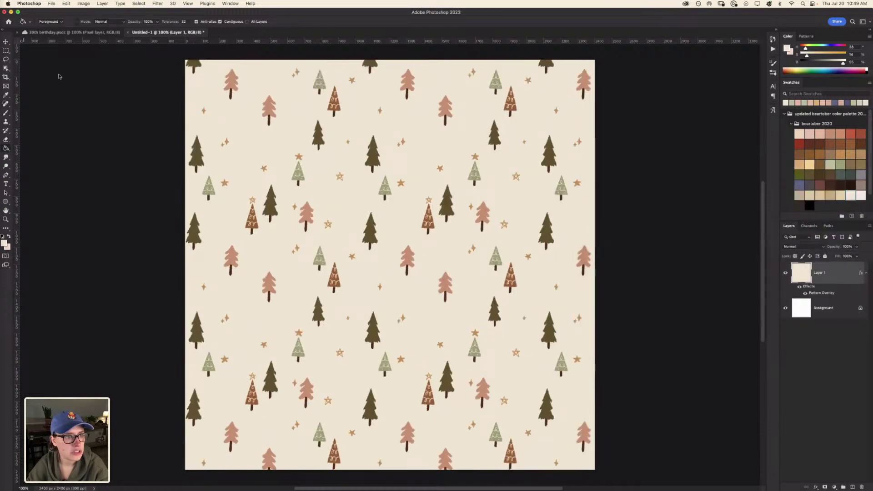
- Quick-export the tree pattern as a PNG named "christmas trees modern" into the patterns folder inside 2023 artwork
{"action": "left_click", "coordinate": [52, 3]}
{"action": "mouse_move", "coordinate": [73, 112]}
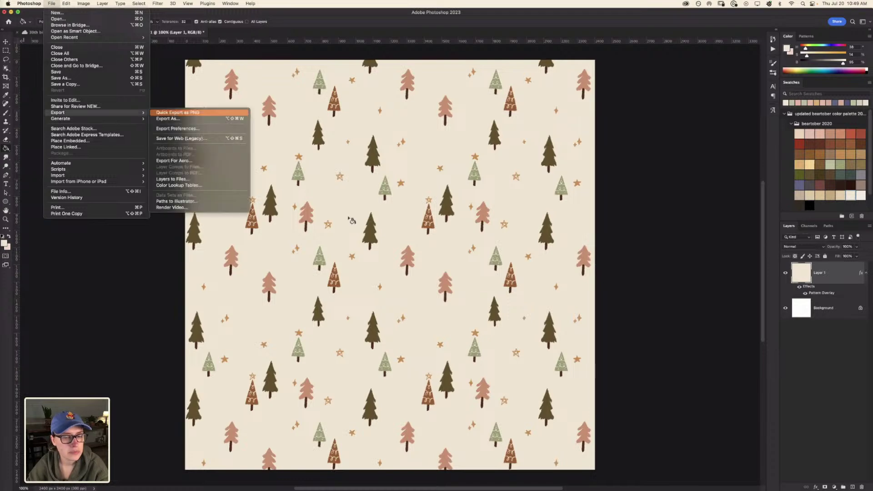
{"action": "key", "text": "Return"}
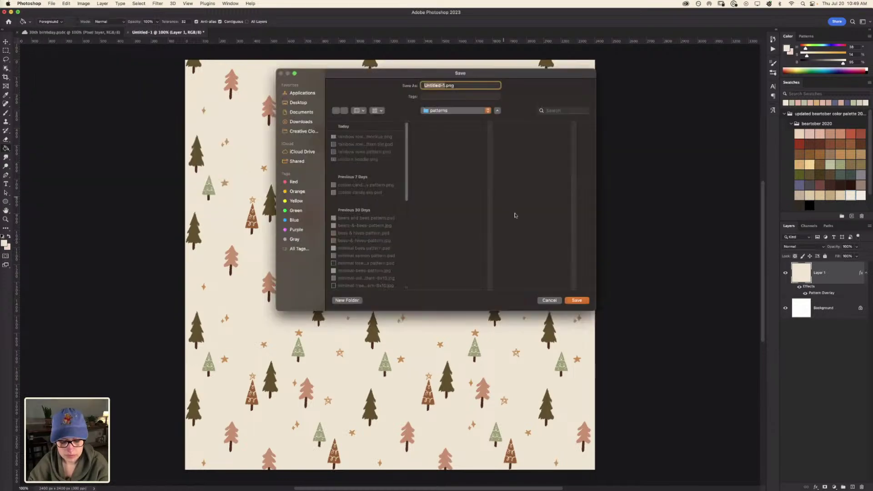
{"action": "type", "text": "christmas t"}
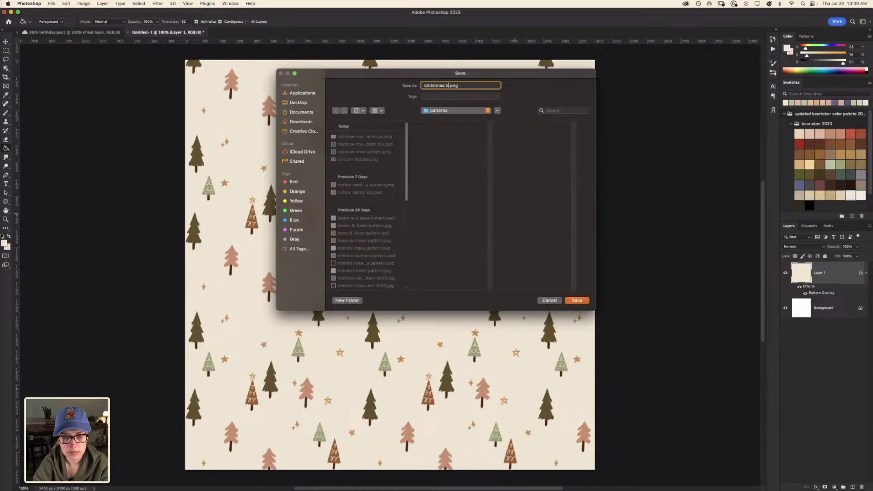
{"action": "type", "text": "rees modern"}
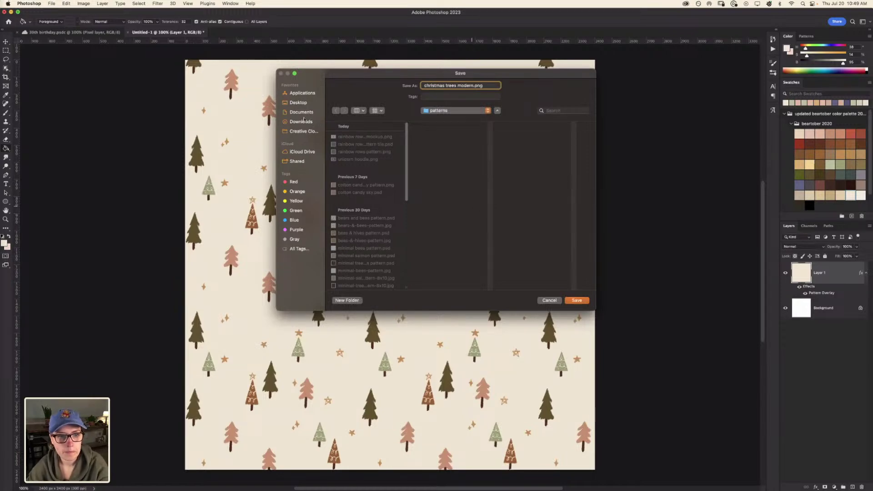
{"action": "left_click", "coordinate": [358, 252]}
{"action": "left_click", "coordinate": [432, 138]}
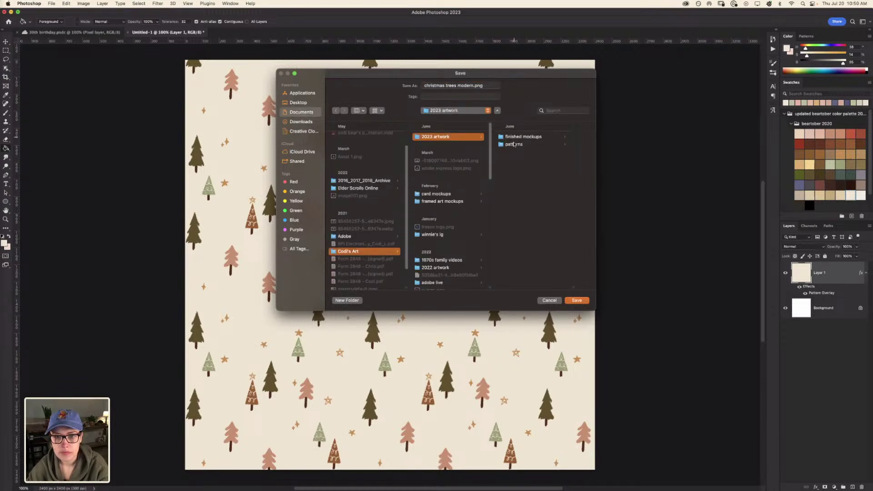
{"action": "left_click", "coordinate": [514, 145]}
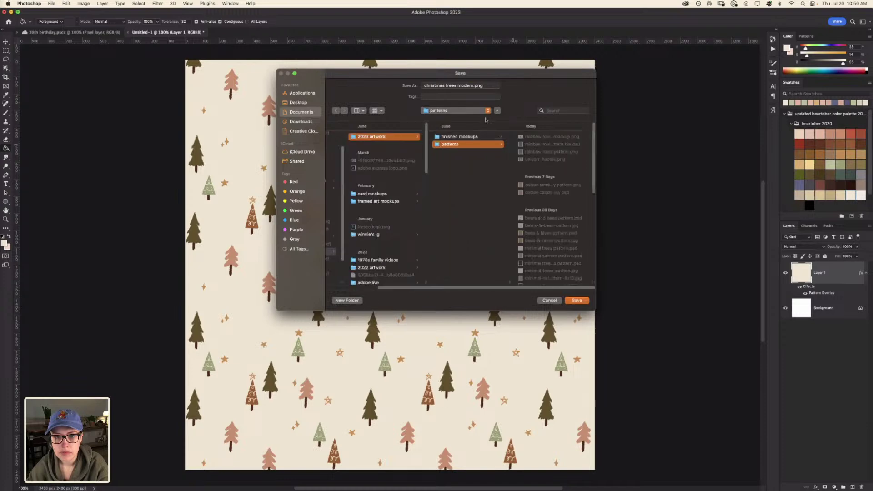
{"action": "left_click", "coordinate": [576, 300]}
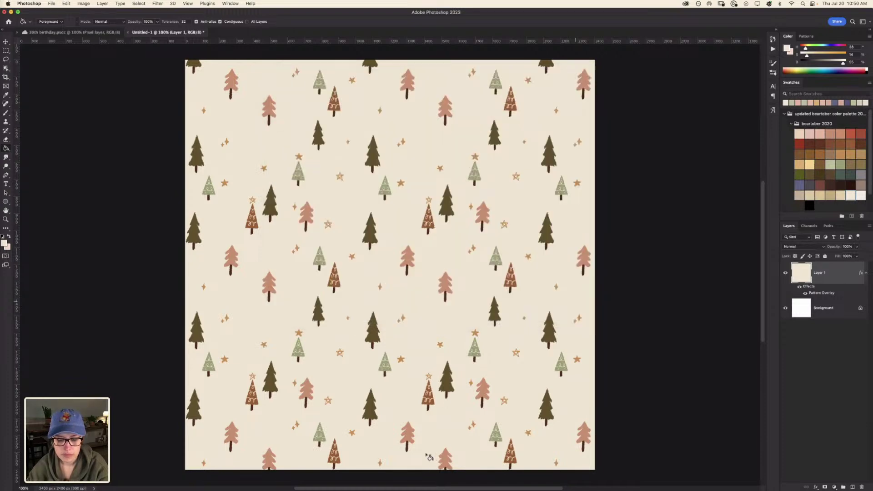
- Try the gingerbread star and brown candy cane patterns in the layer's Pattern Overlay, and switch it to the snowman pattern
{"action": "double_click", "coordinate": [837, 296]}
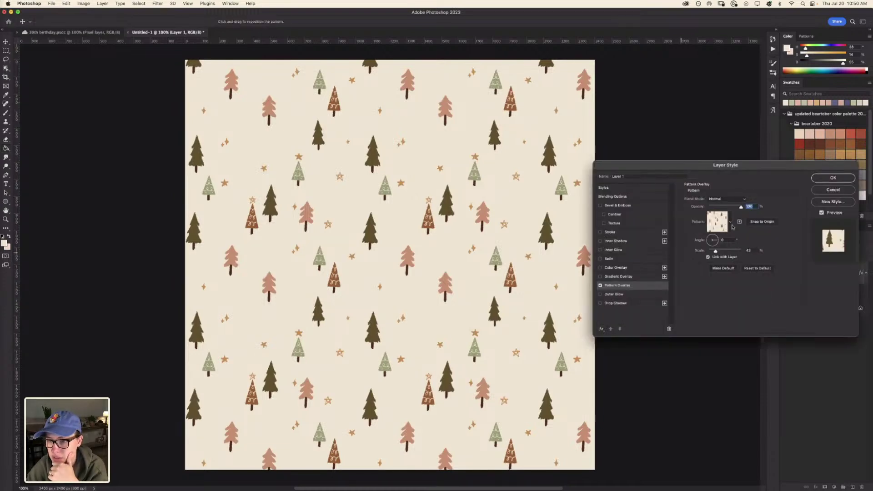
{"action": "left_click", "coordinate": [731, 223]}
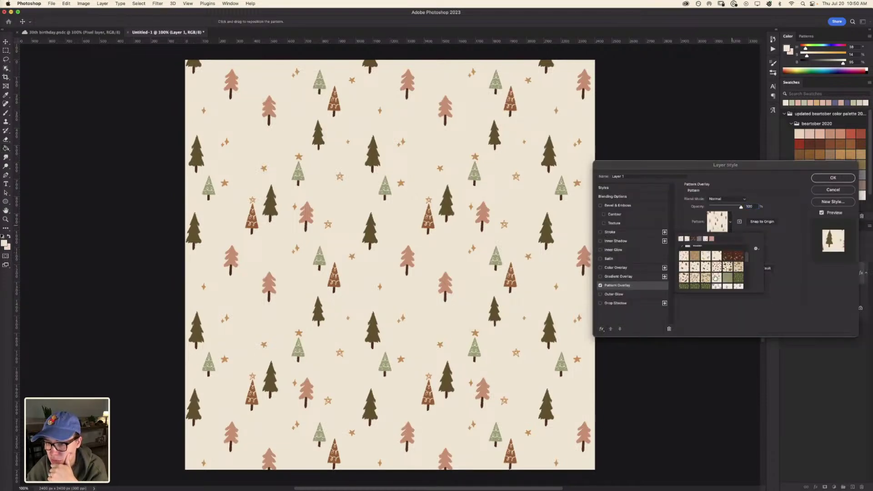
{"action": "left_click", "coordinate": [695, 267]}
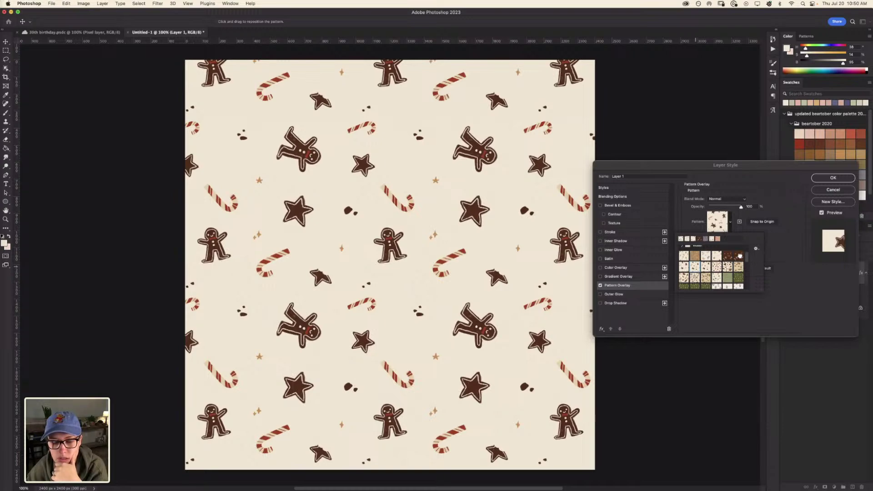
{"action": "left_click", "coordinate": [740, 256]}
{"action": "left_click_drag", "start_coordinate": [746, 262], "coordinate": [751, 273]}
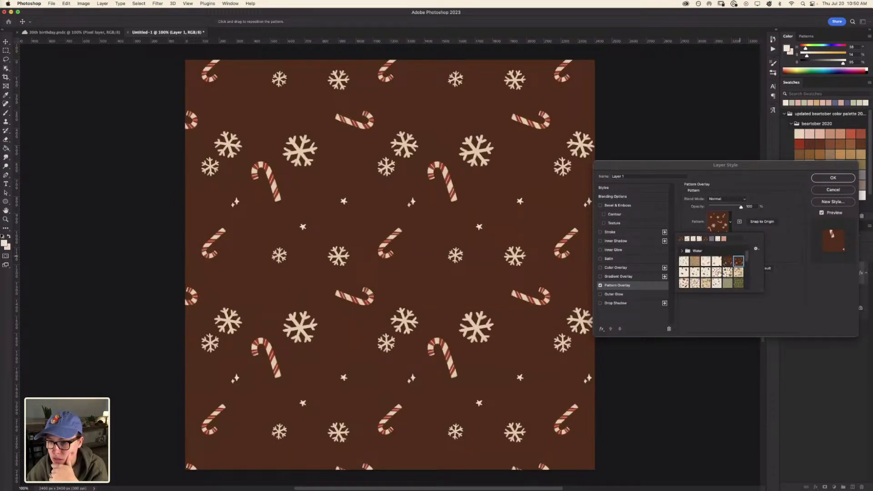
{"action": "scroll", "coordinate": [716, 264], "scroll_direction": "up", "scroll_amount": 5}
{"action": "left_click", "coordinate": [716, 263]}
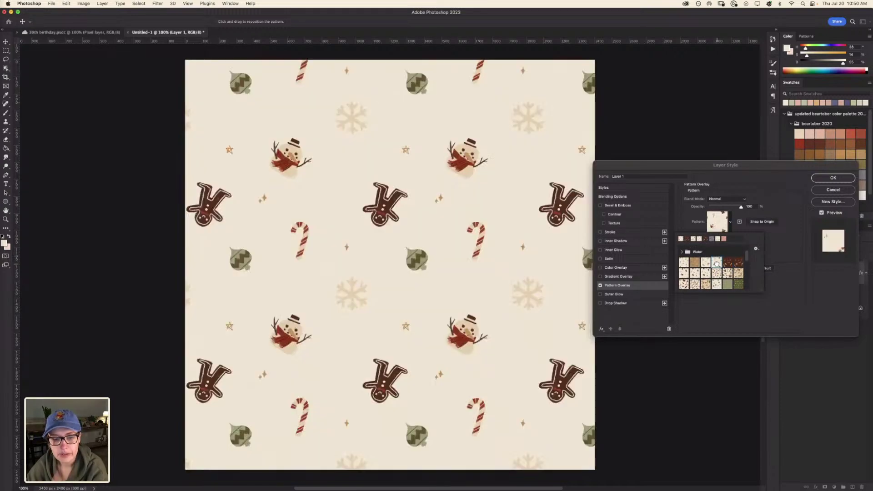
{"action": "left_click", "coordinate": [784, 252]}
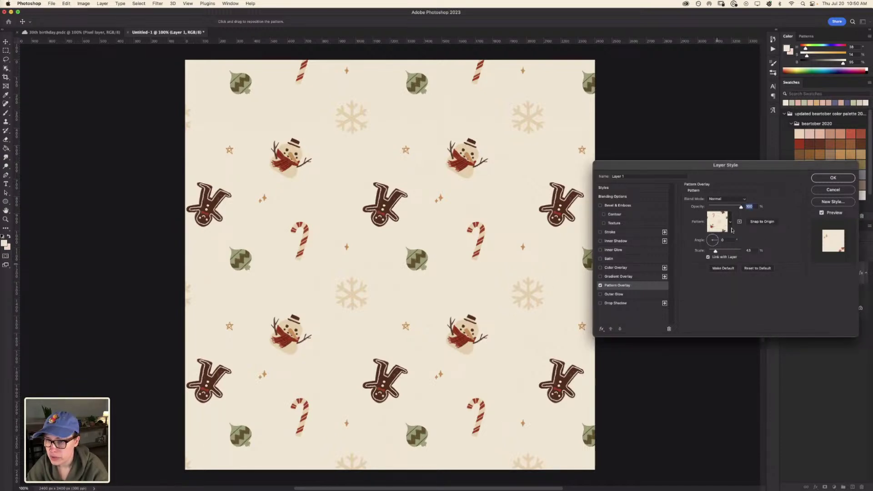
- Compare the strawberry, gingerbread and neighbouring patterns in the overlay, reselect the snowman pattern and apply the layer style
{"action": "left_click", "coordinate": [730, 222]}
{"action": "left_click", "coordinate": [720, 274]}
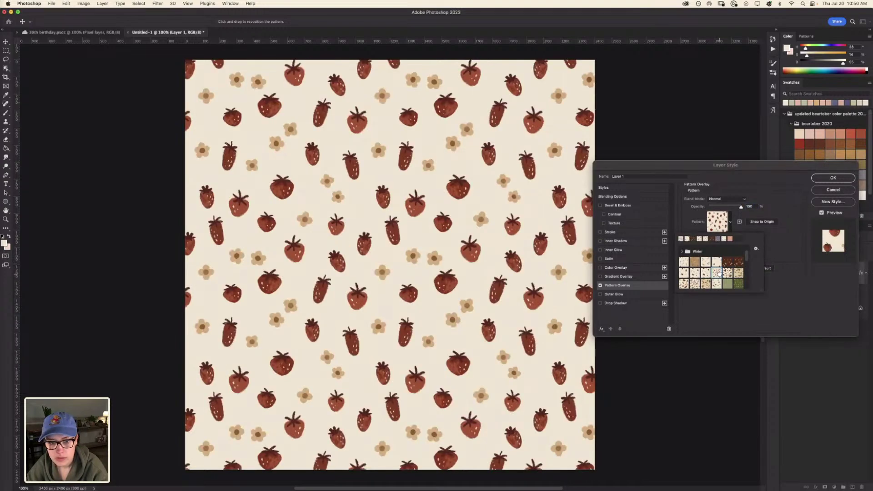
{"action": "left_click", "coordinate": [694, 272]}
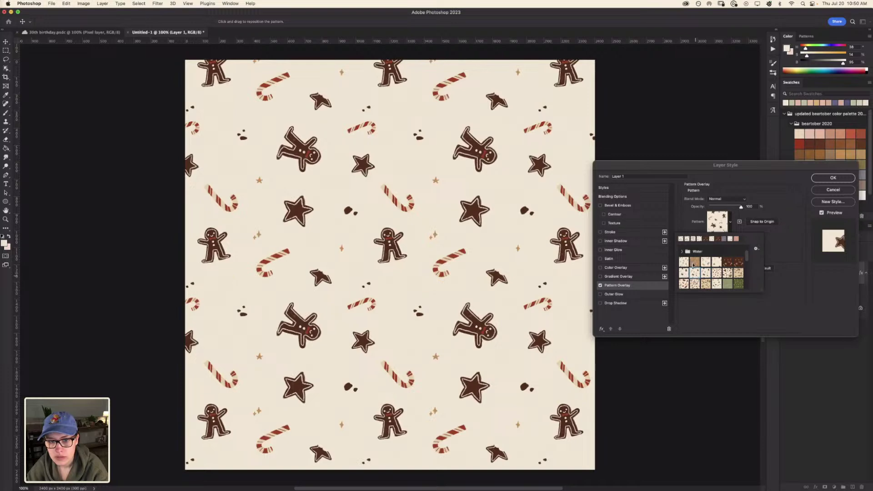
{"action": "left_click", "coordinate": [693, 264]}
{"action": "left_click", "coordinate": [706, 262]}
{"action": "left_click", "coordinate": [717, 263]}
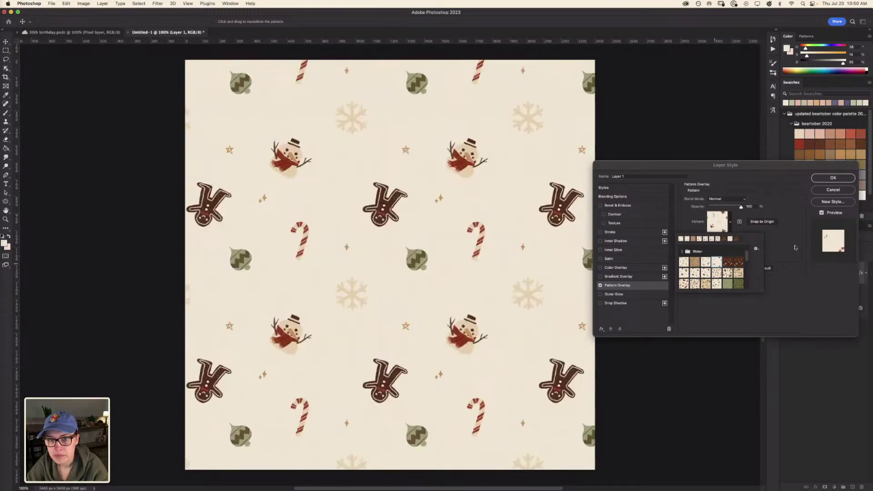
{"action": "left_click", "coordinate": [816, 181]}
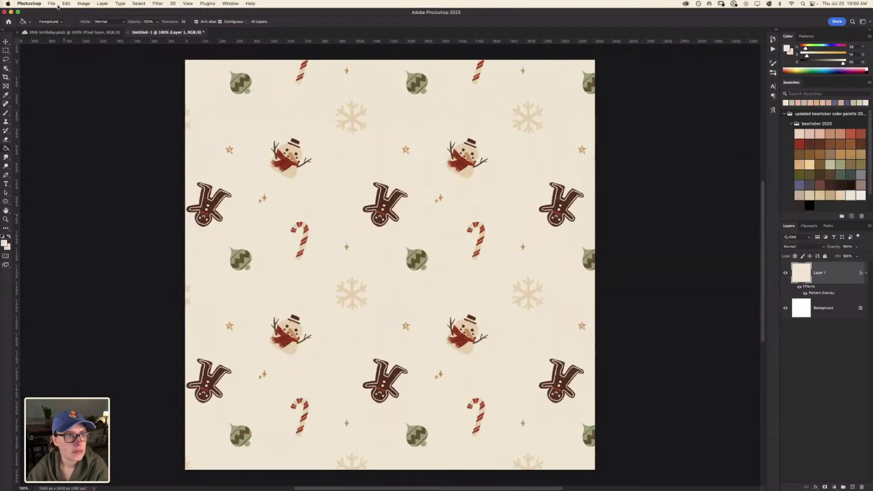
- Quick-export the snowman pattern as a PNG named "snowmen christmas pattern" into the patterns folder
{"action": "left_click", "coordinate": [52, 3]}
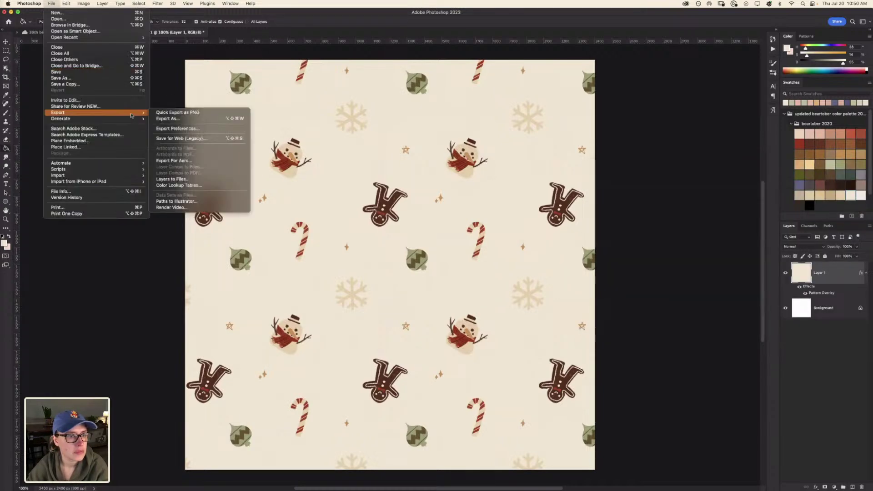
{"action": "left_click", "coordinate": [435, 196]}
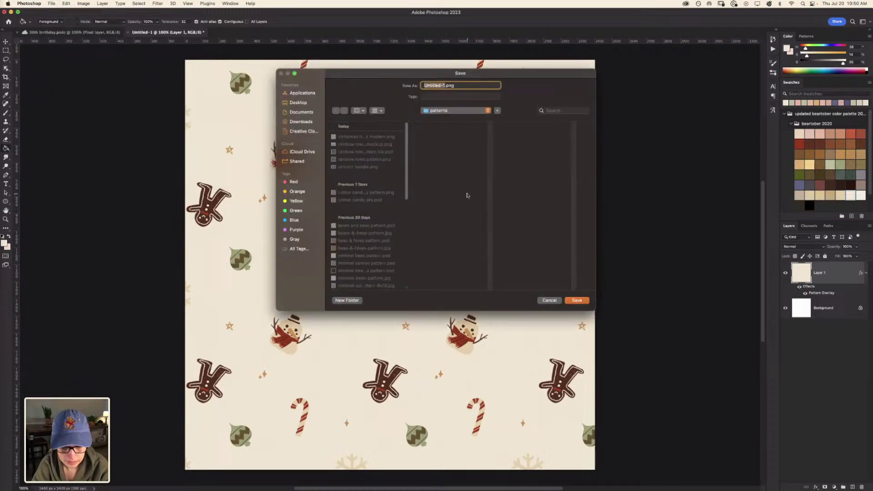
{"action": "type", "text": "sn"}
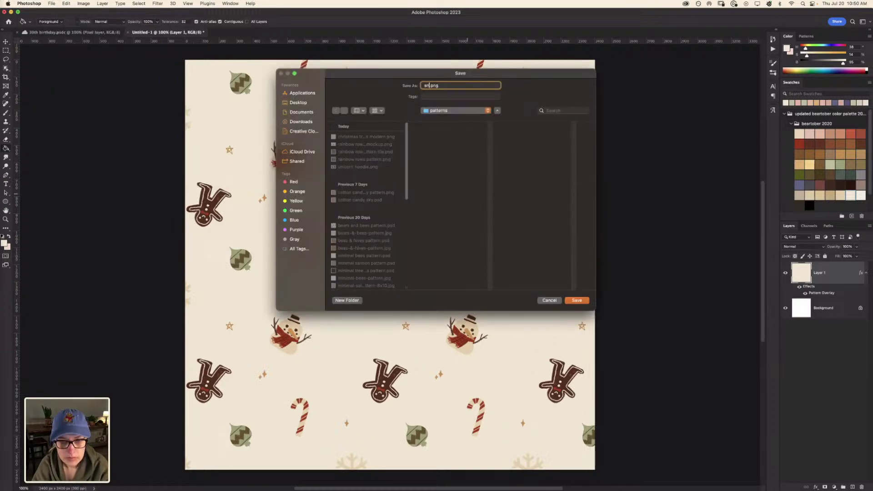
{"action": "type", "text": "owmen chris"}
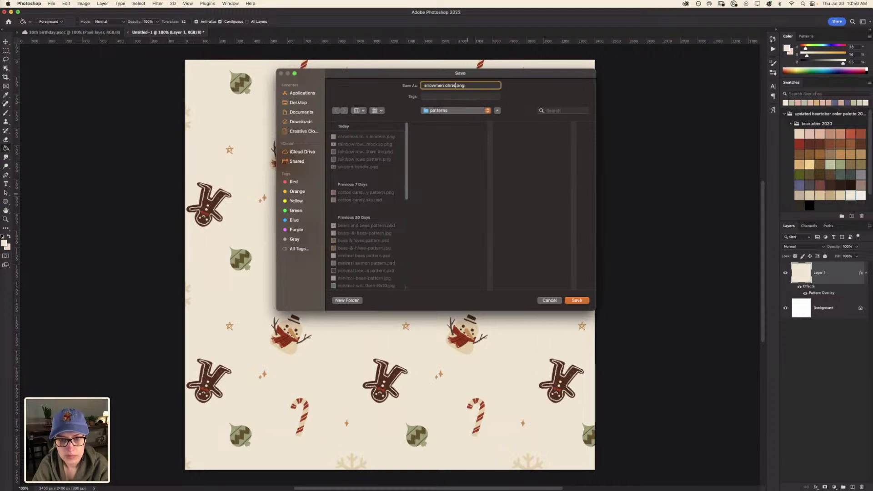
{"action": "type", "text": "tmas pattern"}
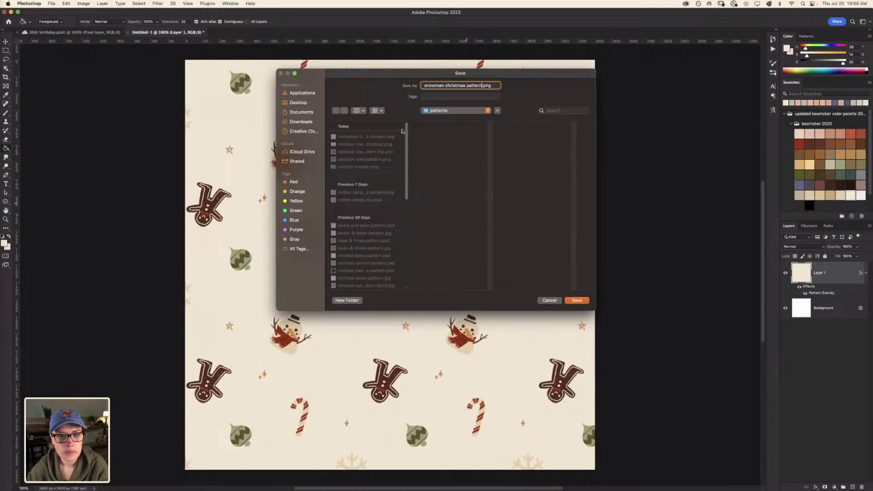
{"action": "left_click", "coordinate": [576, 300]}
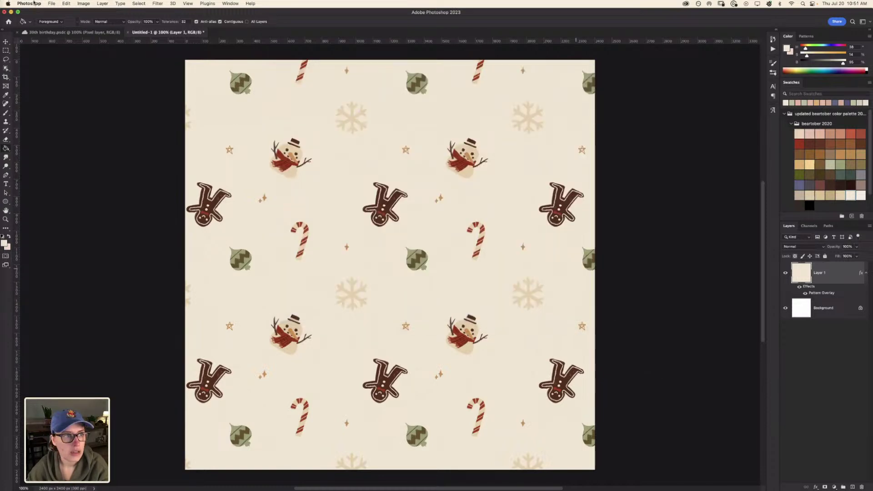
- Search the Mac for "wrapping" files and open "wrapping paper mockup w watermark.psd"
{"action": "left_click", "coordinate": [51, 3]}
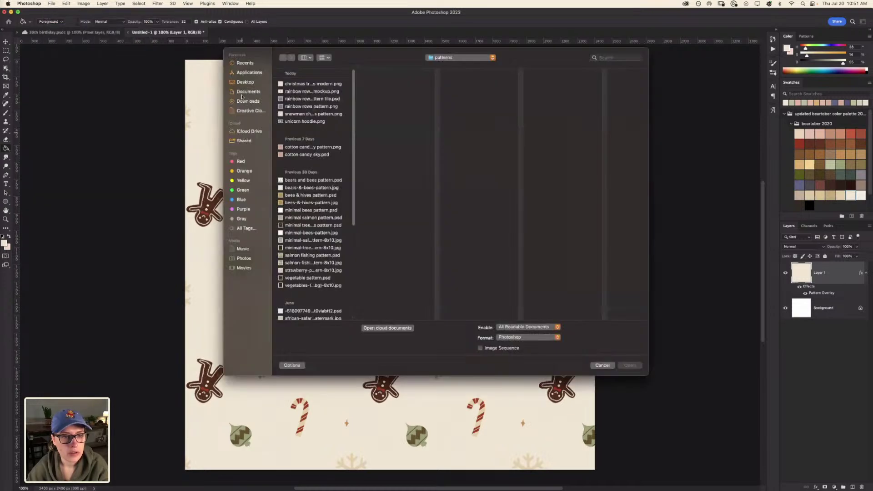
{"action": "left_click", "coordinate": [241, 93]}
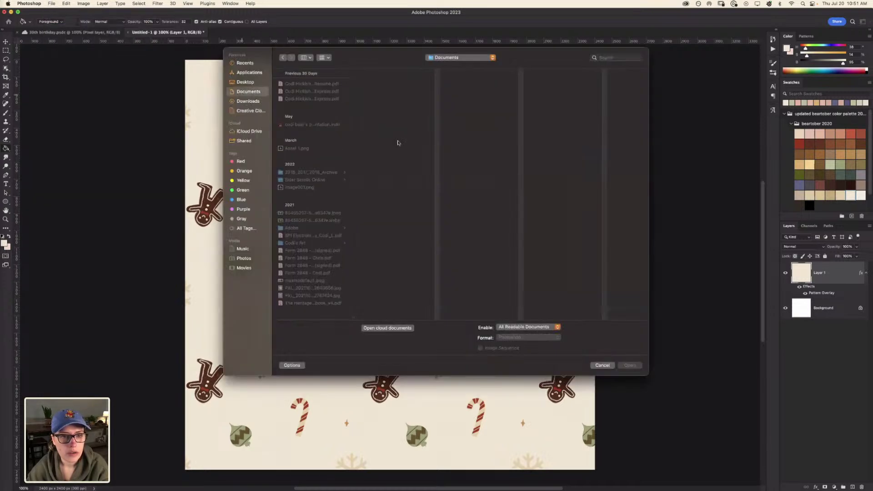
{"action": "left_click", "coordinate": [332, 242]}
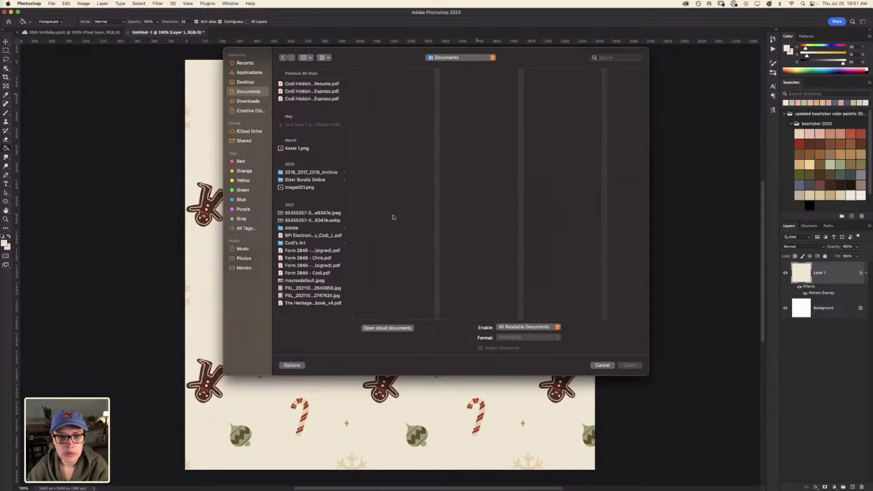
{"action": "left_click", "coordinate": [612, 58]}
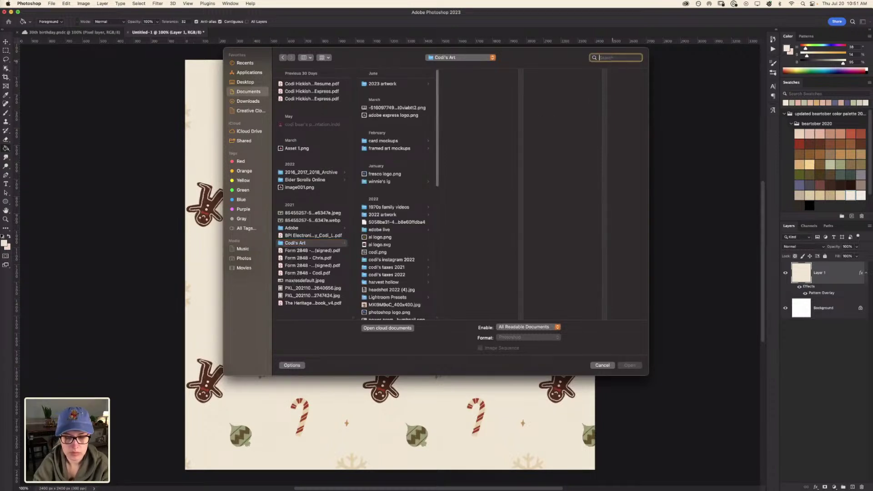
{"action": "type", "text": "wrp"}
{"action": "key", "text": "BackSpace"}
{"action": "type", "text": "api"}
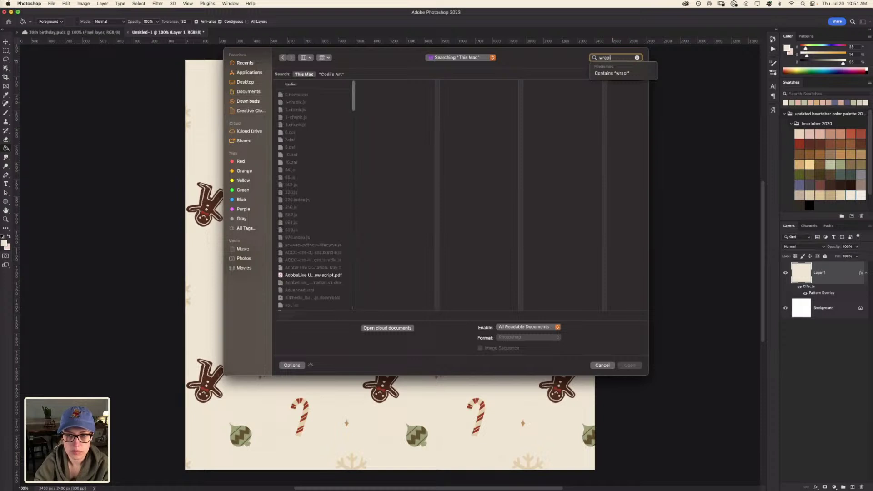
{"action": "key", "text": "BackSpace"}
{"action": "type", "text": "ping"}
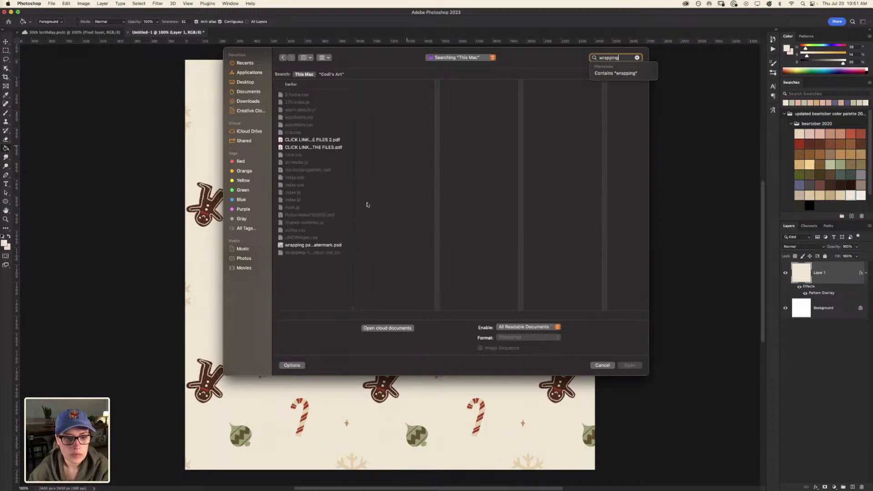
{"action": "left_click", "coordinate": [350, 245]}
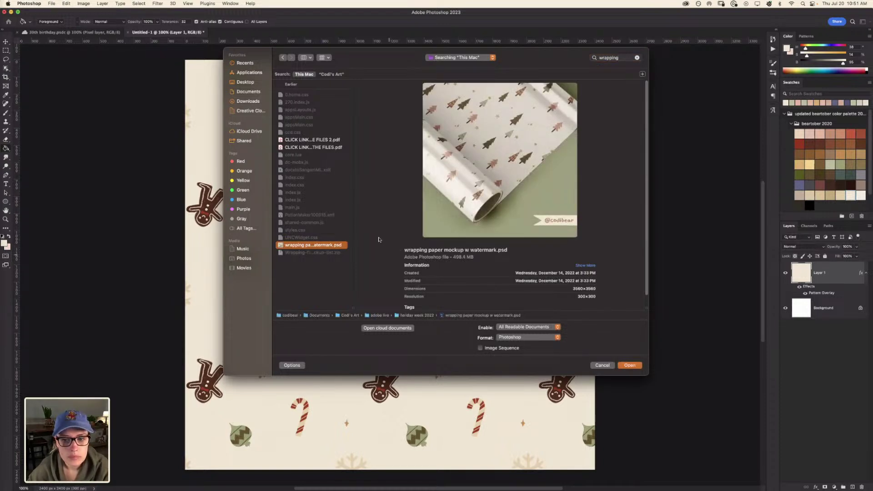
{"action": "left_click", "coordinate": [630, 366]}
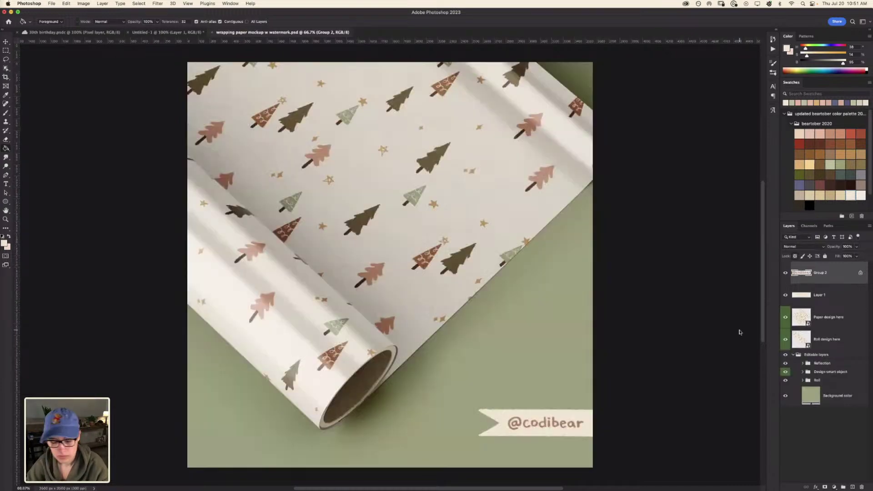
- Hide the watermark's Group 2 and Layer 1 in the wrapping paper mockup, and check the Reflection group by toggling its visibility
{"action": "key", "text": "super+minus"}
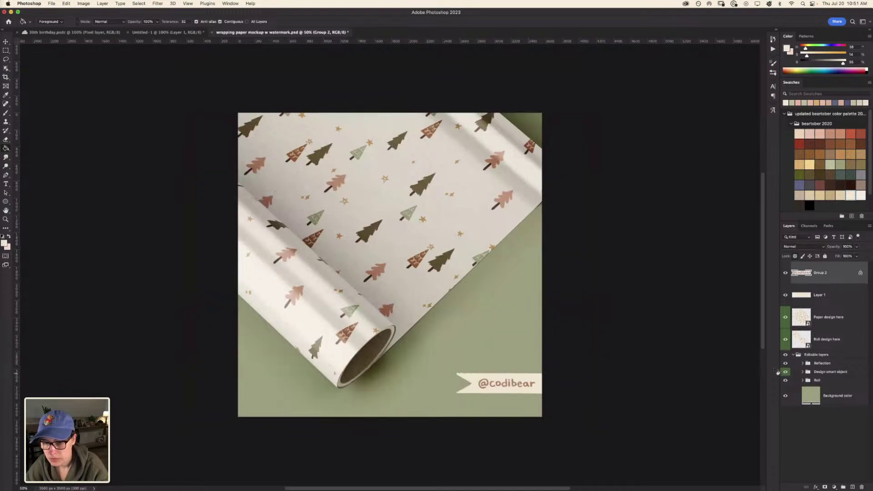
{"action": "left_click", "coordinate": [784, 272]}
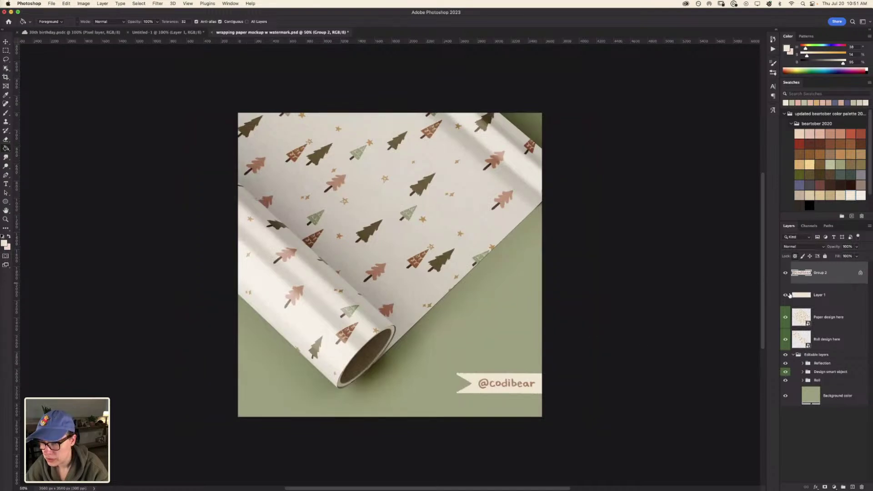
{"action": "left_click", "coordinate": [785, 295]}
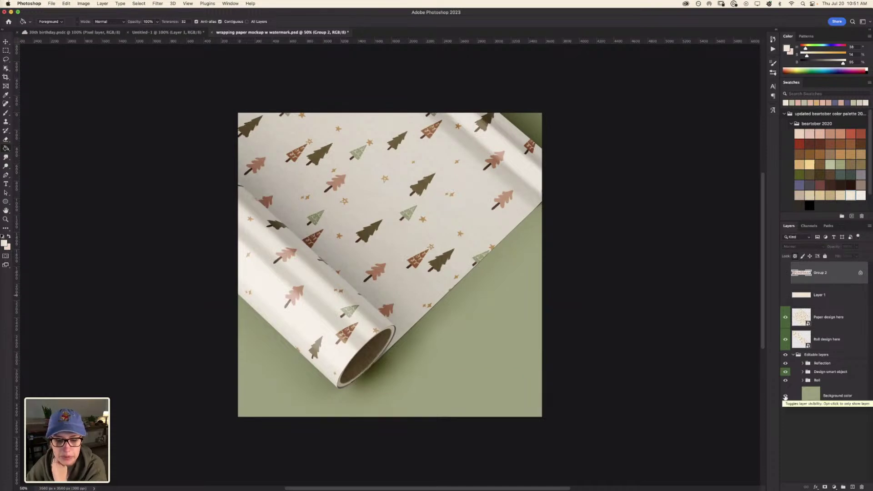
{"action": "left_click", "coordinate": [785, 363]}
{"action": "left_click", "coordinate": [785, 363]}
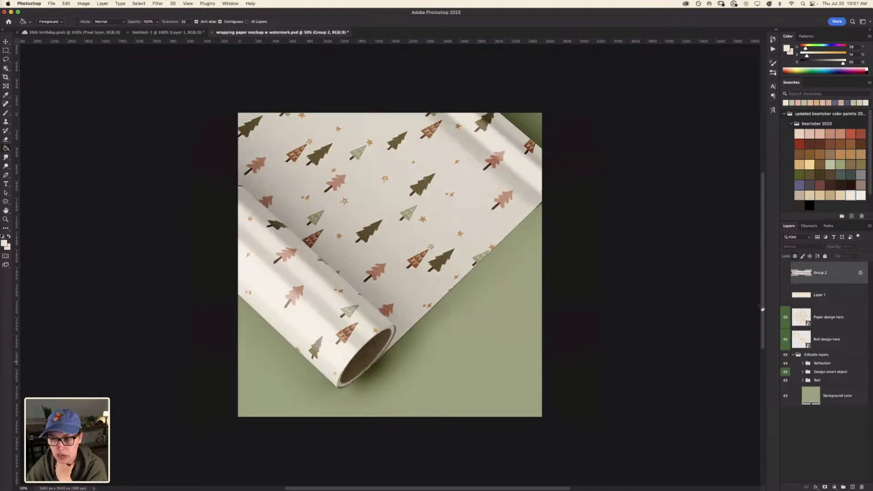
- Close the wrapping paper mockup document and bring the 30th birthday artwork to the front
{"action": "scroll", "coordinate": [659, 282], "scroll_direction": "down", "scroll_amount": 1}
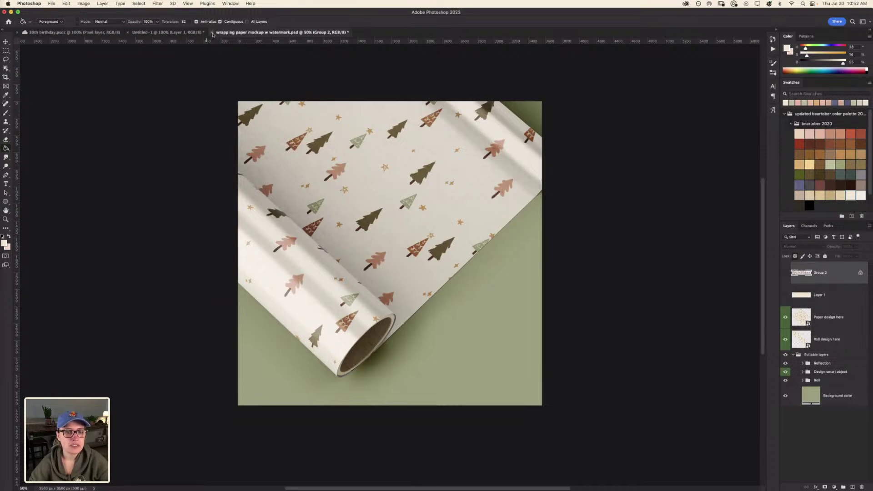
{"action": "key", "text": "super+w"}
{"action": "left_click", "coordinate": [434, 183]}
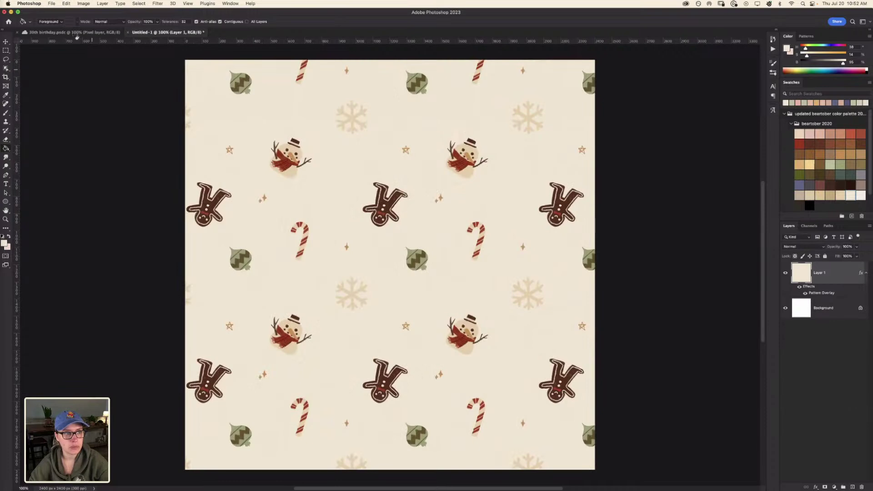
{"action": "left_click", "coordinate": [77, 35]}
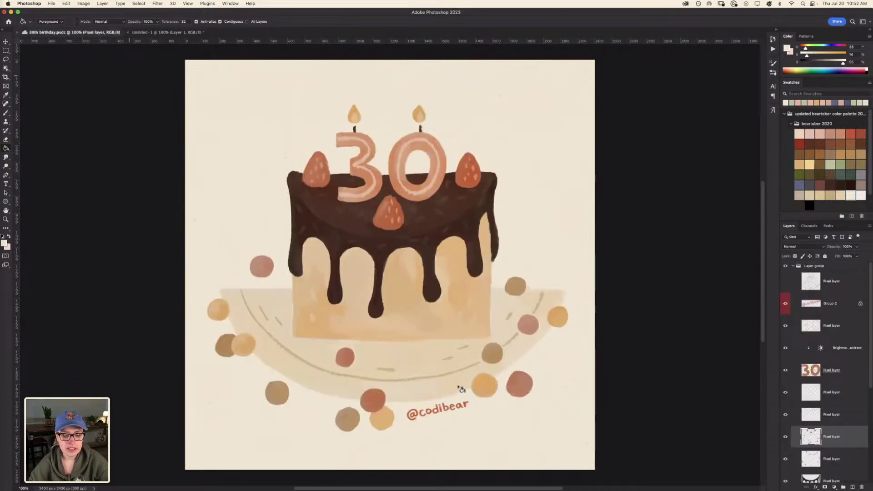
- Switch to the portfolio presentation in InDesign and review the spreads from Birthday Bash through Merry Christmas and Wild Western to African Safari
{"action": "mouse_move", "coordinate": [420, 475]}
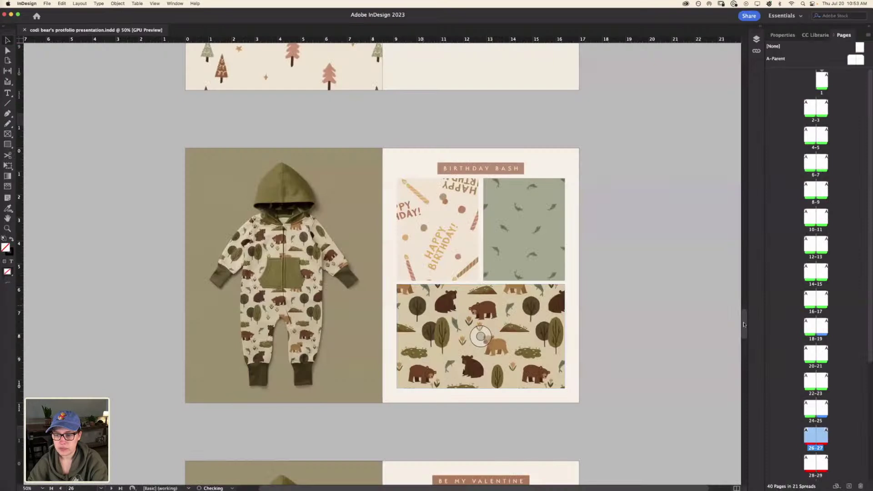
{"action": "scroll", "coordinate": [745, 334], "scroll_direction": "down", "scroll_amount": 4}
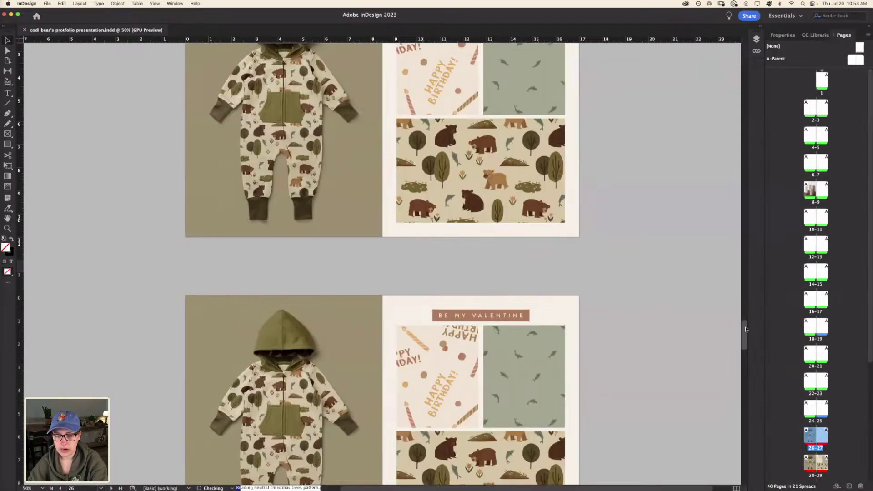
{"action": "scroll", "coordinate": [750, 346], "scroll_direction": "down", "scroll_amount": 3}
{"action": "scroll", "coordinate": [752, 359], "scroll_direction": "down", "scroll_amount": 7}
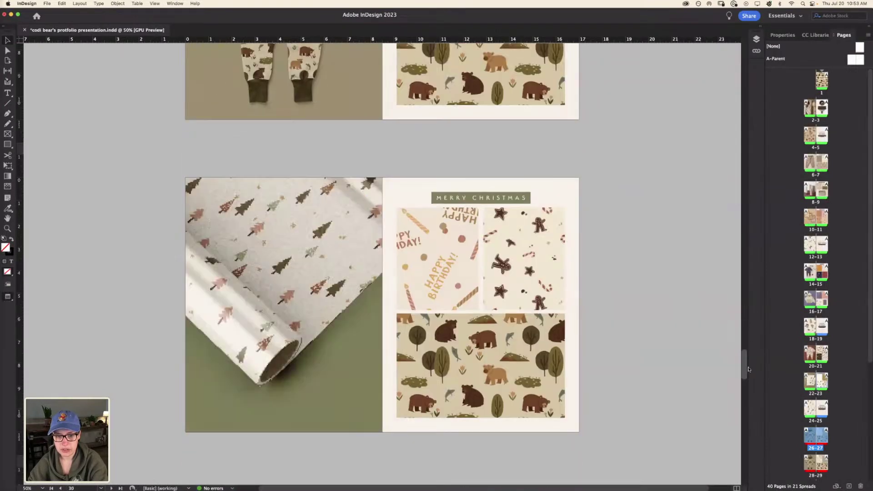
{"action": "scroll", "coordinate": [749, 395], "scroll_direction": "down", "scroll_amount": 5}
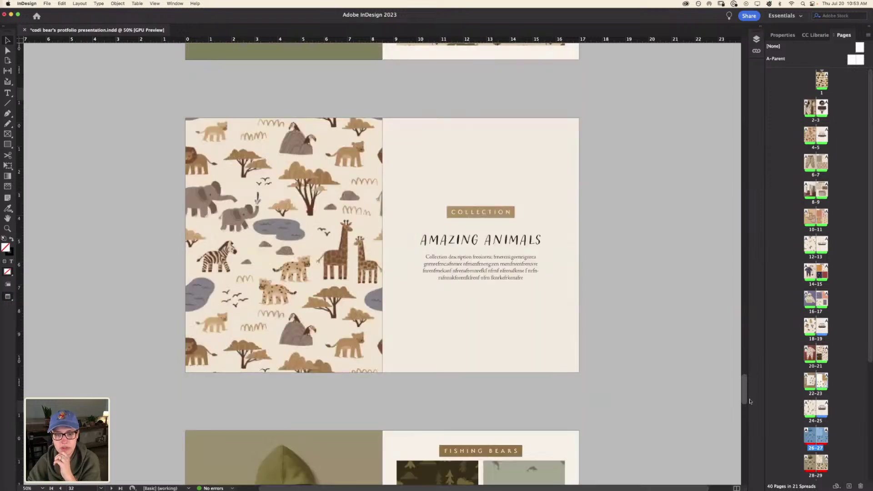
{"action": "scroll", "coordinate": [747, 404], "scroll_direction": "down", "scroll_amount": 5}
{"action": "scroll", "coordinate": [745, 422], "scroll_direction": "down", "scroll_amount": 5}
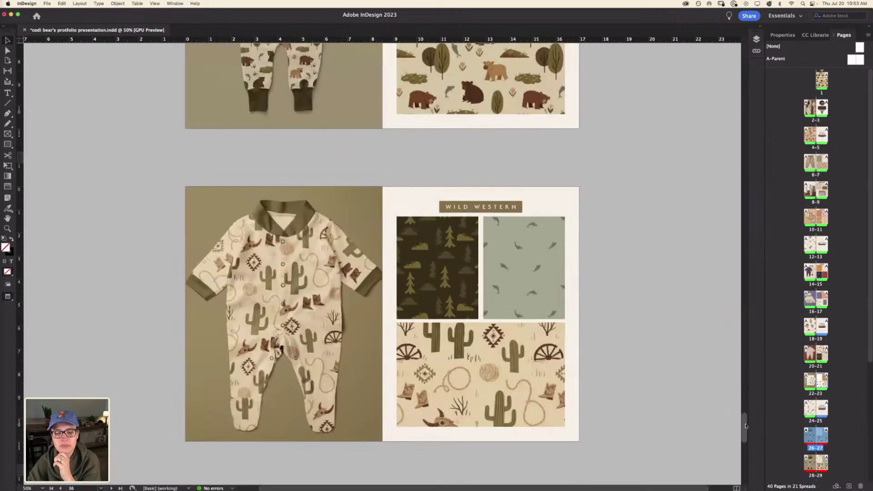
{"action": "scroll", "coordinate": [746, 425], "scroll_direction": "down", "scroll_amount": 1}
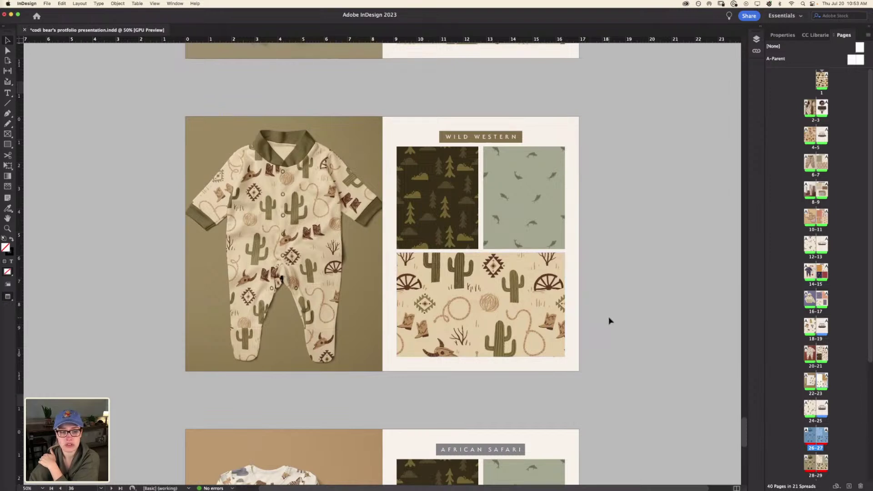
{"action": "scroll", "coordinate": [749, 455], "scroll_direction": "down", "scroll_amount": 3}
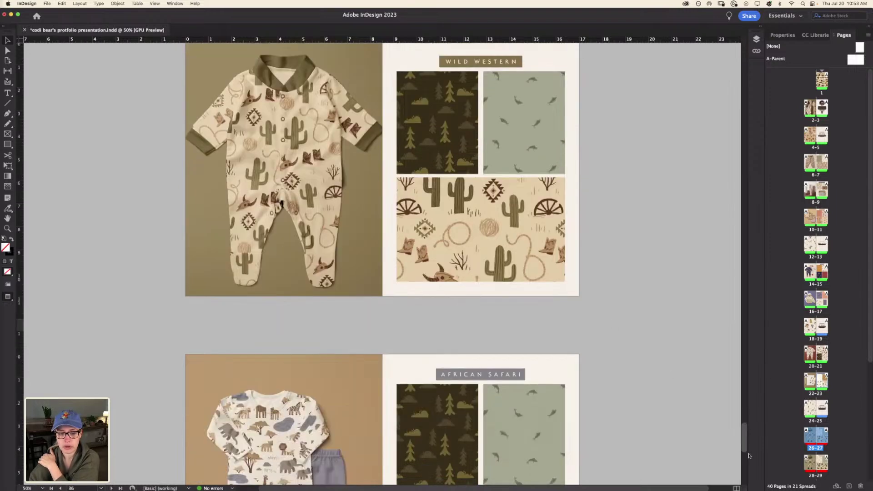
{"action": "scroll", "coordinate": [613, 298], "scroll_direction": "down", "scroll_amount": 9}
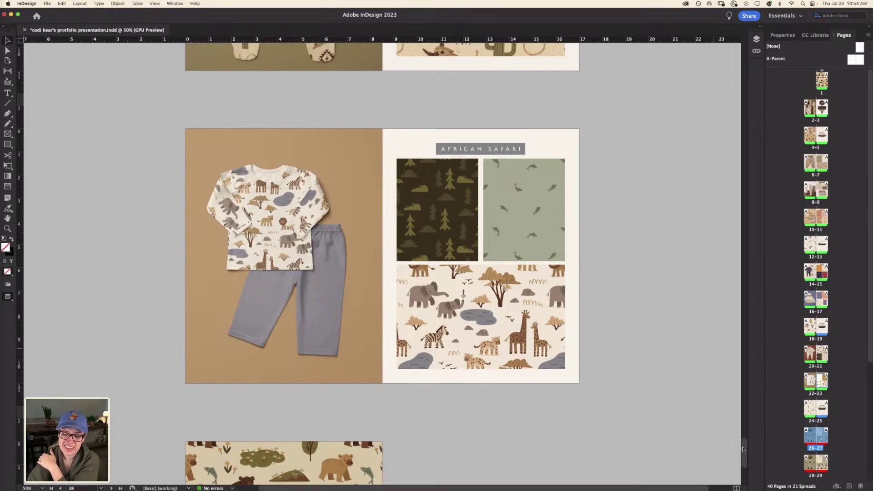
{"action": "left_click_drag", "start_coordinate": [746, 467], "coordinate": [739, 412]}
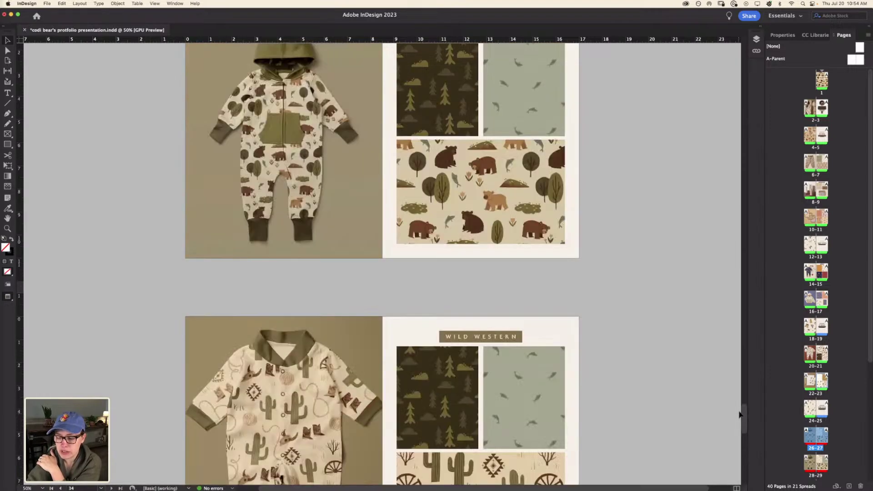